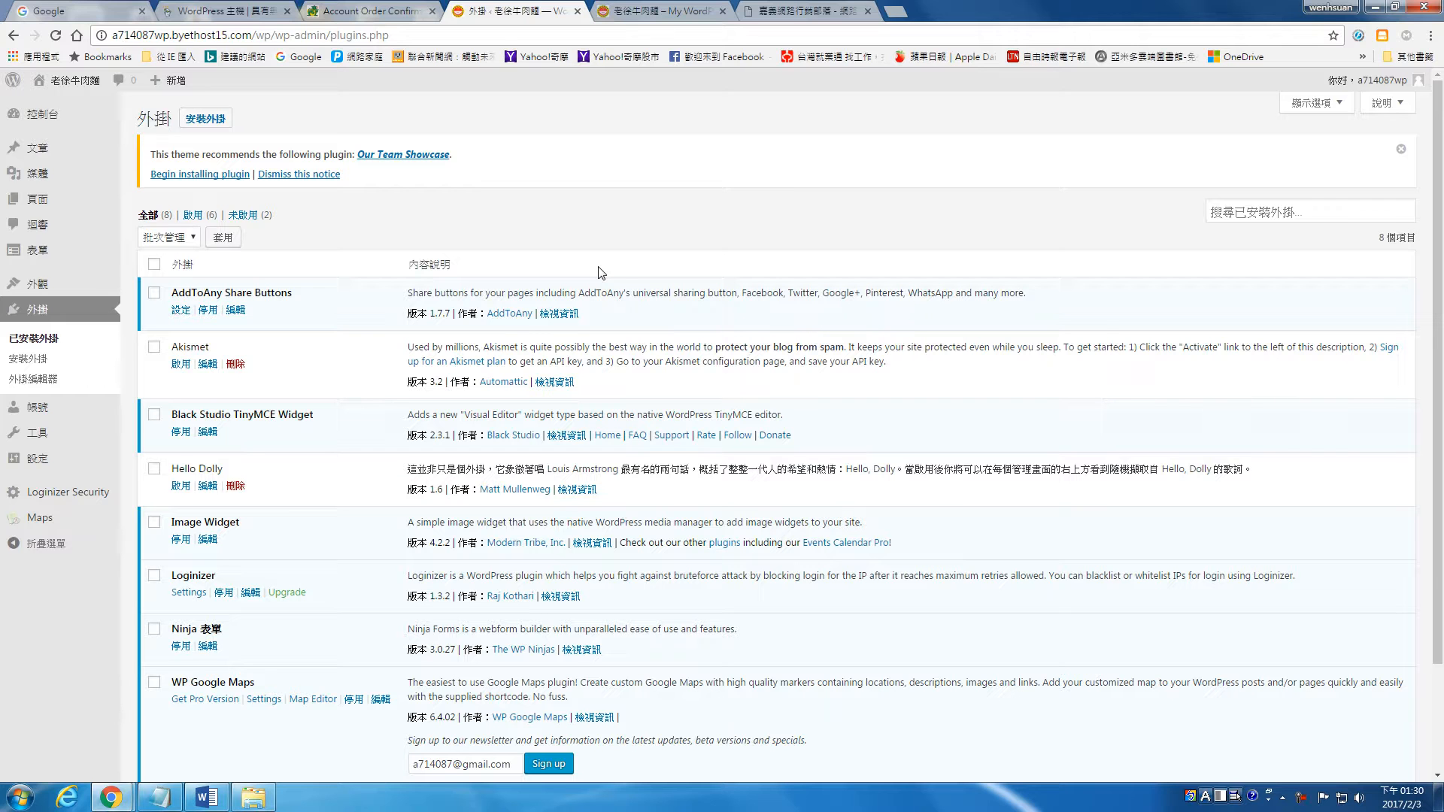
Step: Search Google for "opencart" in a new browser tab
{"action": "left_click", "coordinate": [896, 11]}
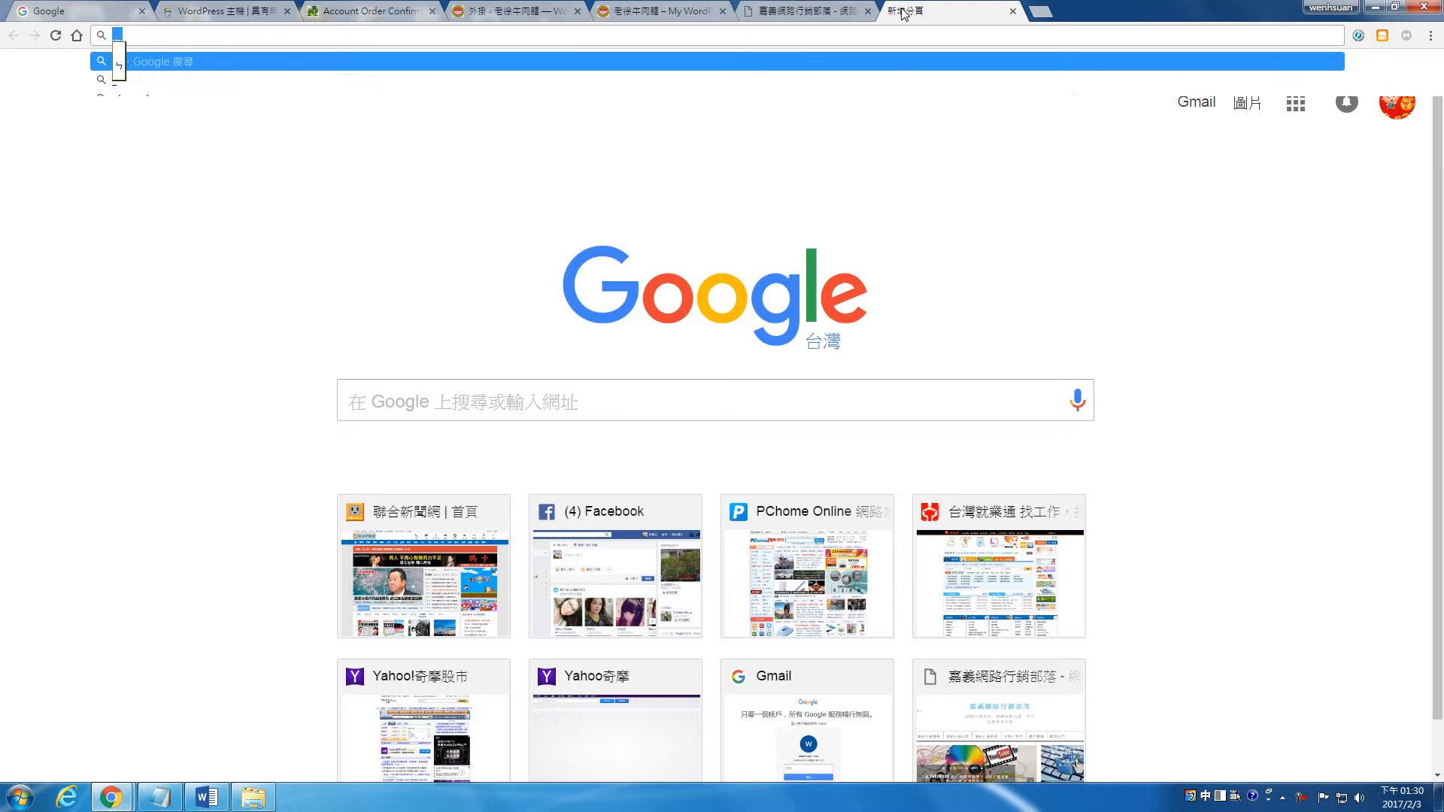
{"action": "type", "text": "opner"}
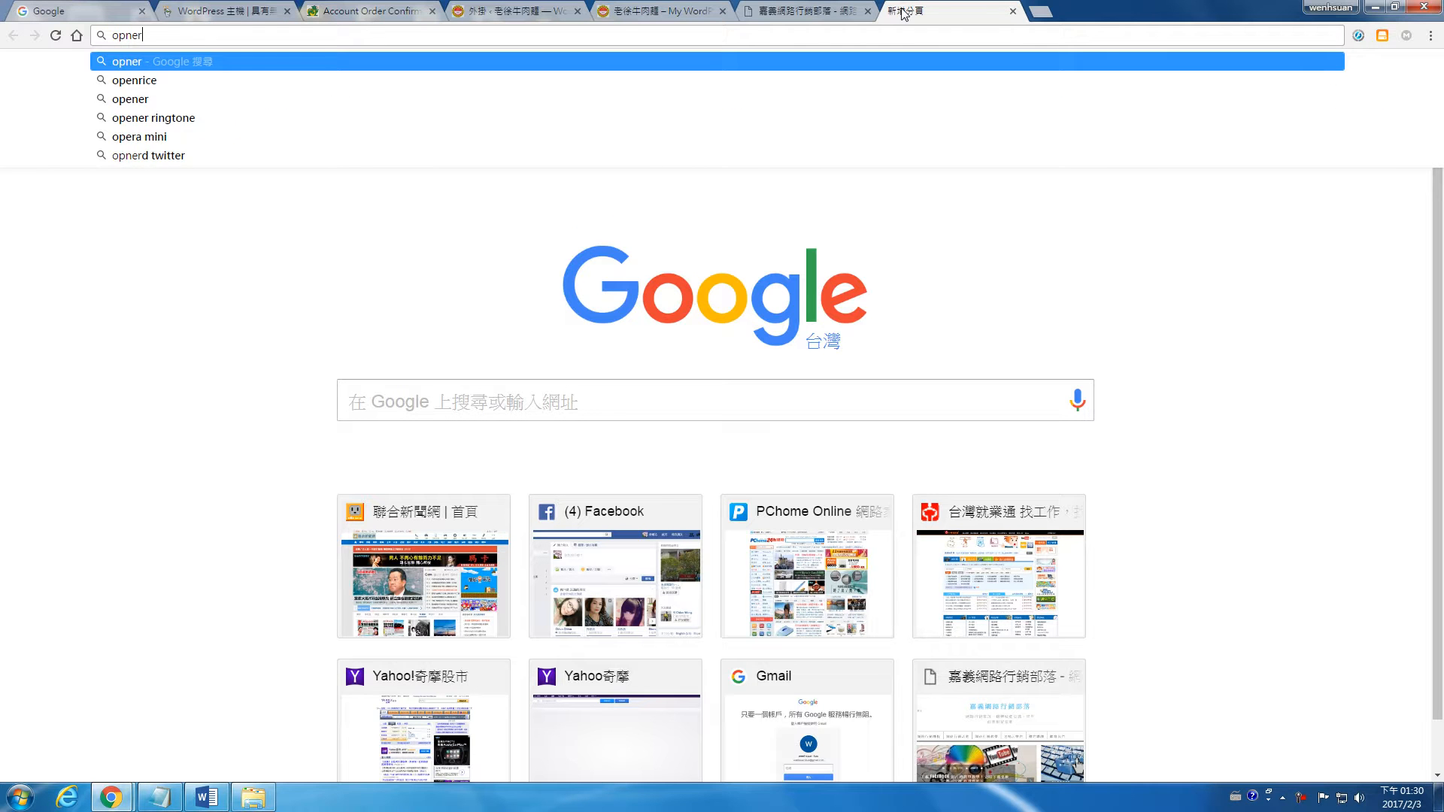
{"action": "key", "text": "BackSpace"}
{"action": "key", "text": "BackSpace"}
{"action": "key", "text": "BackSpace"}
{"action": "type", "text": "encar"}
{"action": "key", "text": "Delete"}
{"action": "key", "text": "Return"}
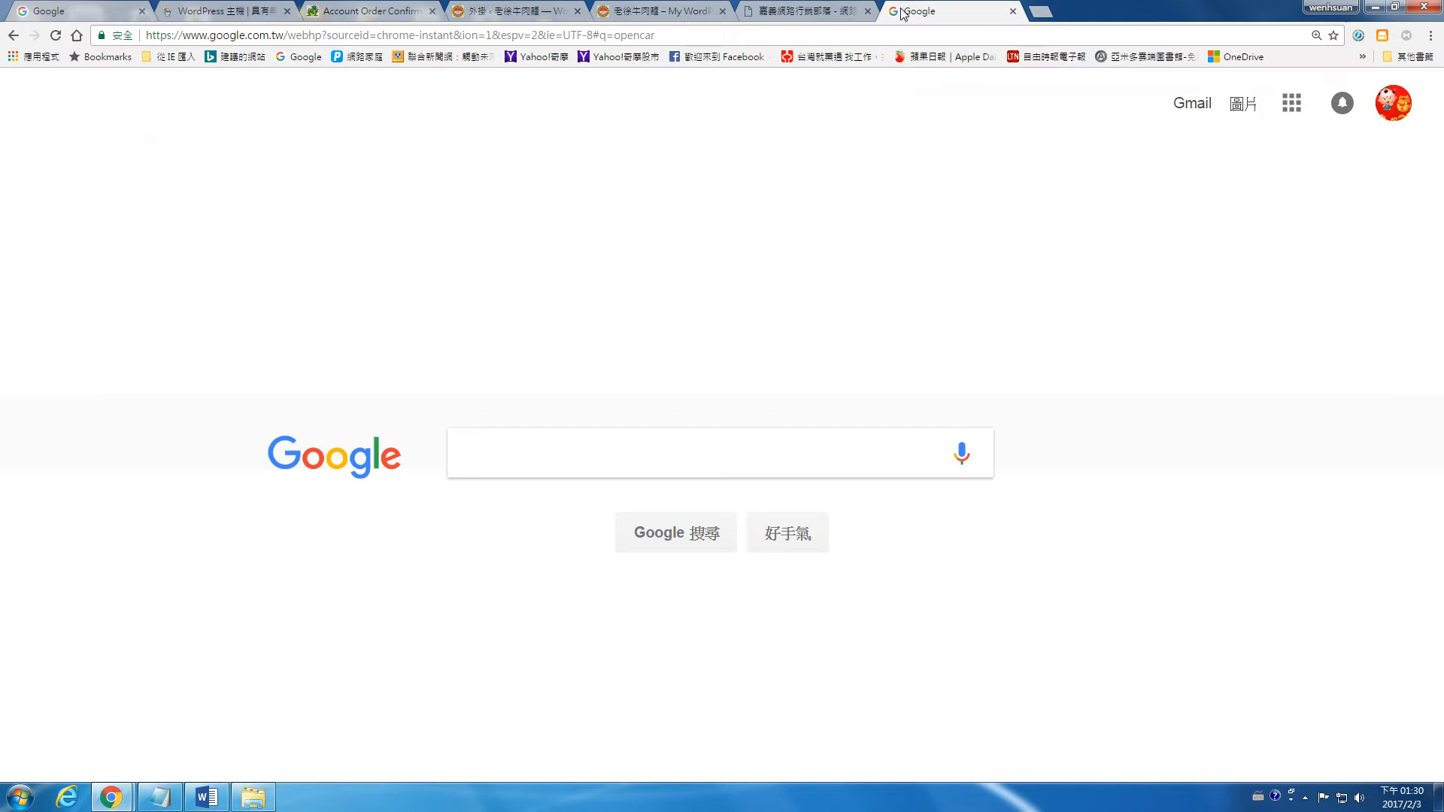
{"action": "left_click", "coordinate": [386, 280]}
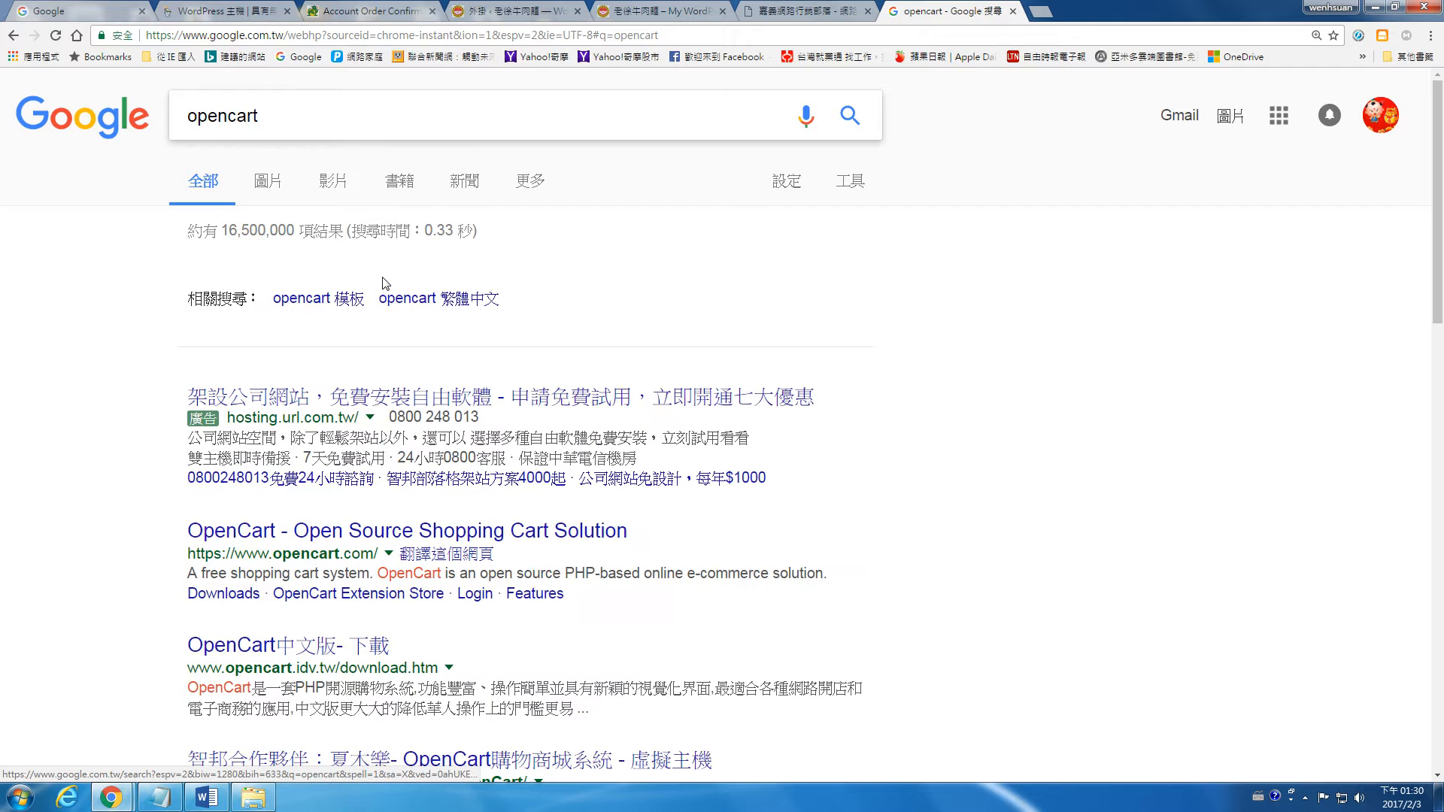
Step: Open the "OpenCart中文版 - 下載" search result, look over the download page, and go to the site's home page
{"action": "scroll", "coordinate": [331, 416], "scroll_direction": "down", "scroll_amount": 3}
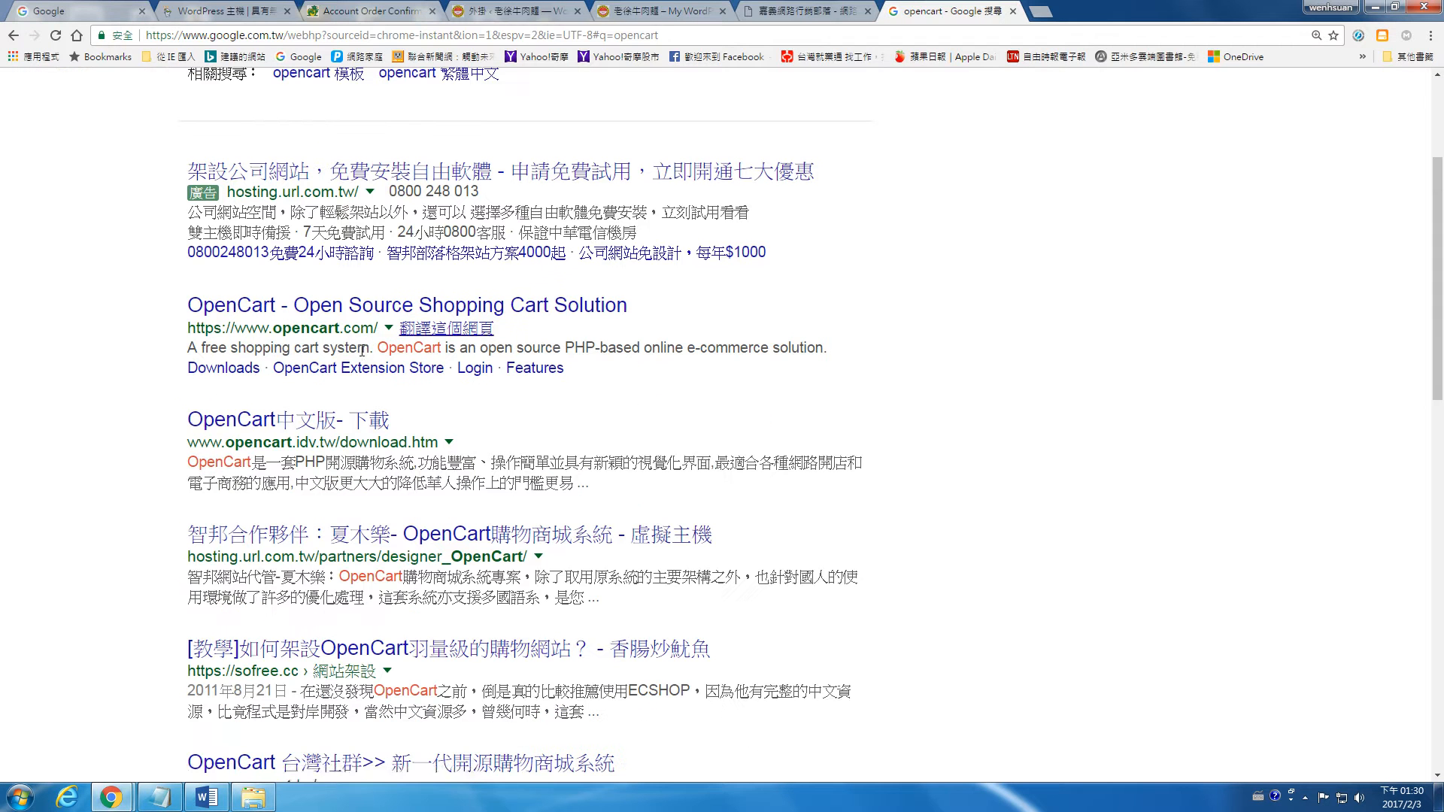
{"action": "left_click", "coordinate": [331, 416]}
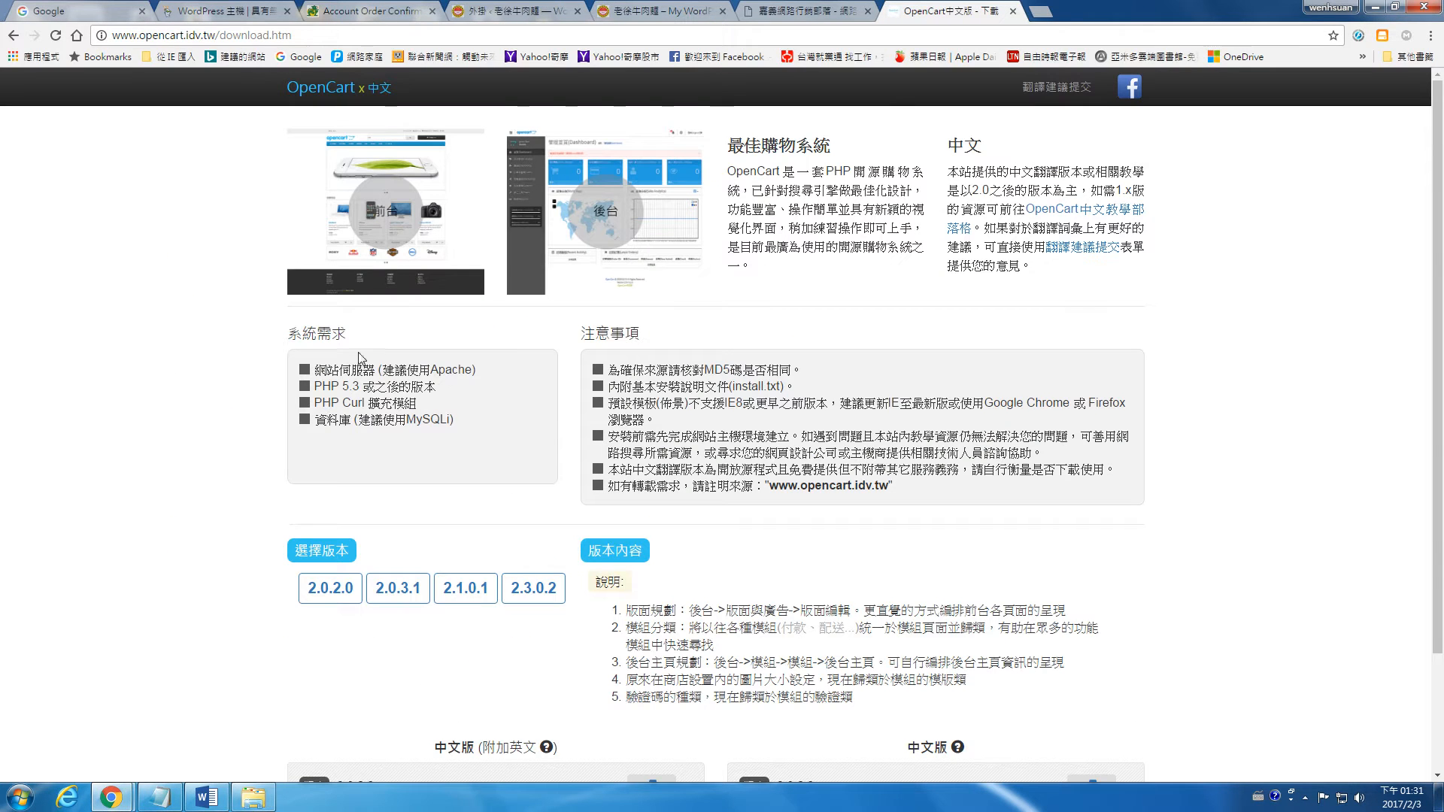
{"action": "scroll", "coordinate": [512, 158], "scroll_direction": "down", "scroll_amount": 2}
{"action": "scroll", "coordinate": [572, 147], "scroll_direction": "up", "scroll_amount": 2}
{"action": "left_click", "coordinate": [366, 96]}
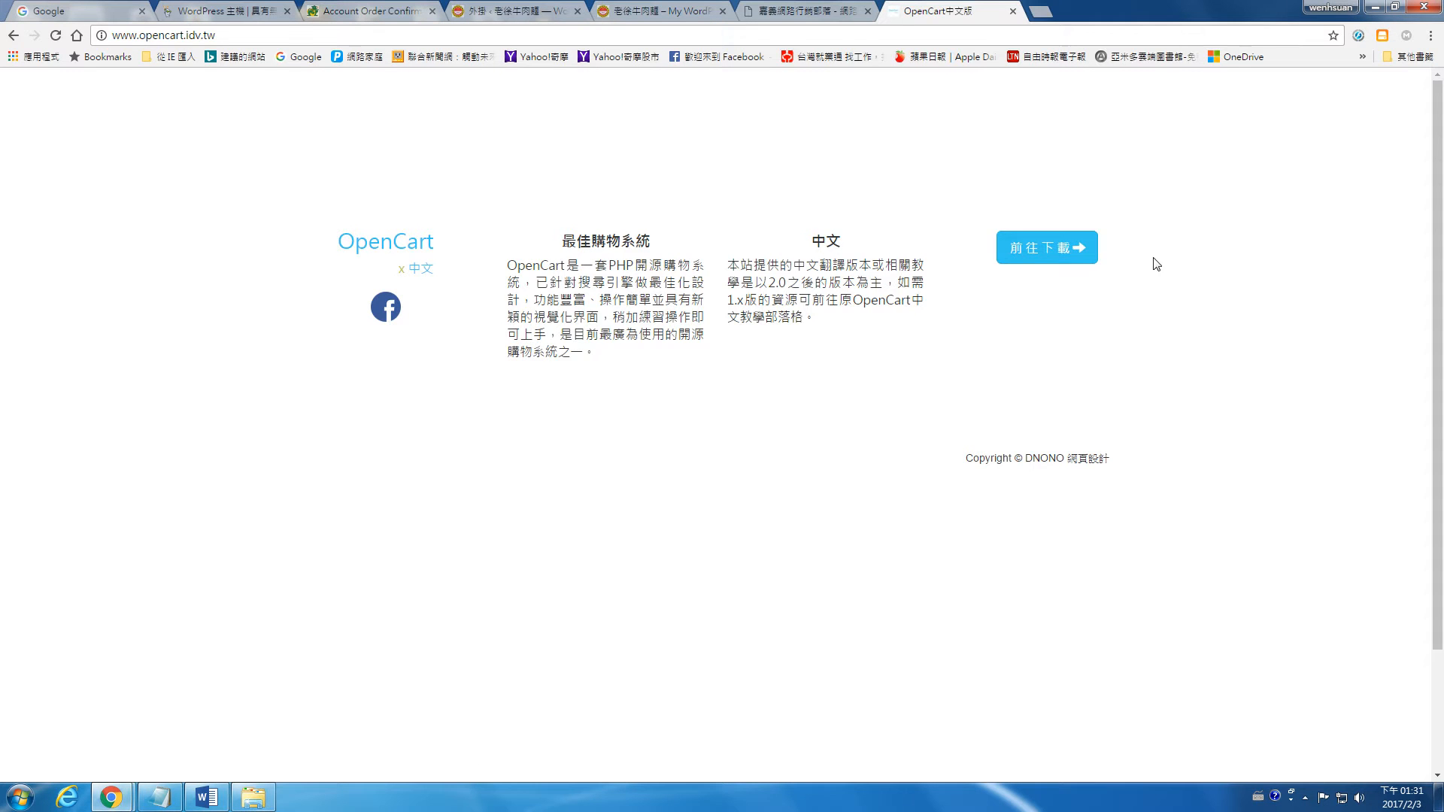
Step: Go from the home page to the download page and view the details of version 2.0.2.0
{"action": "left_click", "coordinate": [1057, 258]}
{"action": "scroll", "coordinate": [557, 549], "scroll_direction": "down", "scroll_amount": 3}
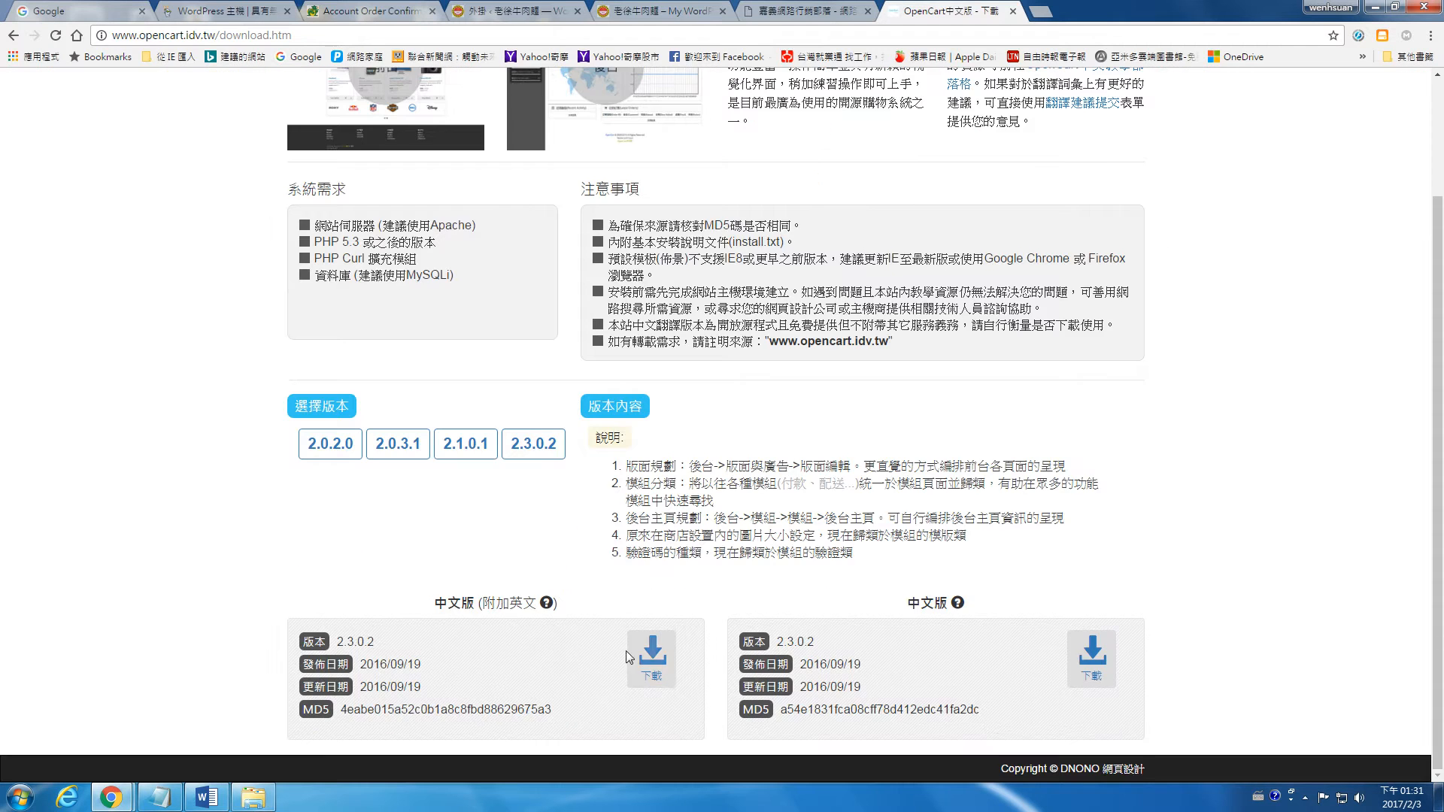
{"action": "left_click", "coordinate": [323, 451]}
{"action": "scroll", "coordinate": [714, 468], "scroll_direction": "down", "scroll_amount": 2}
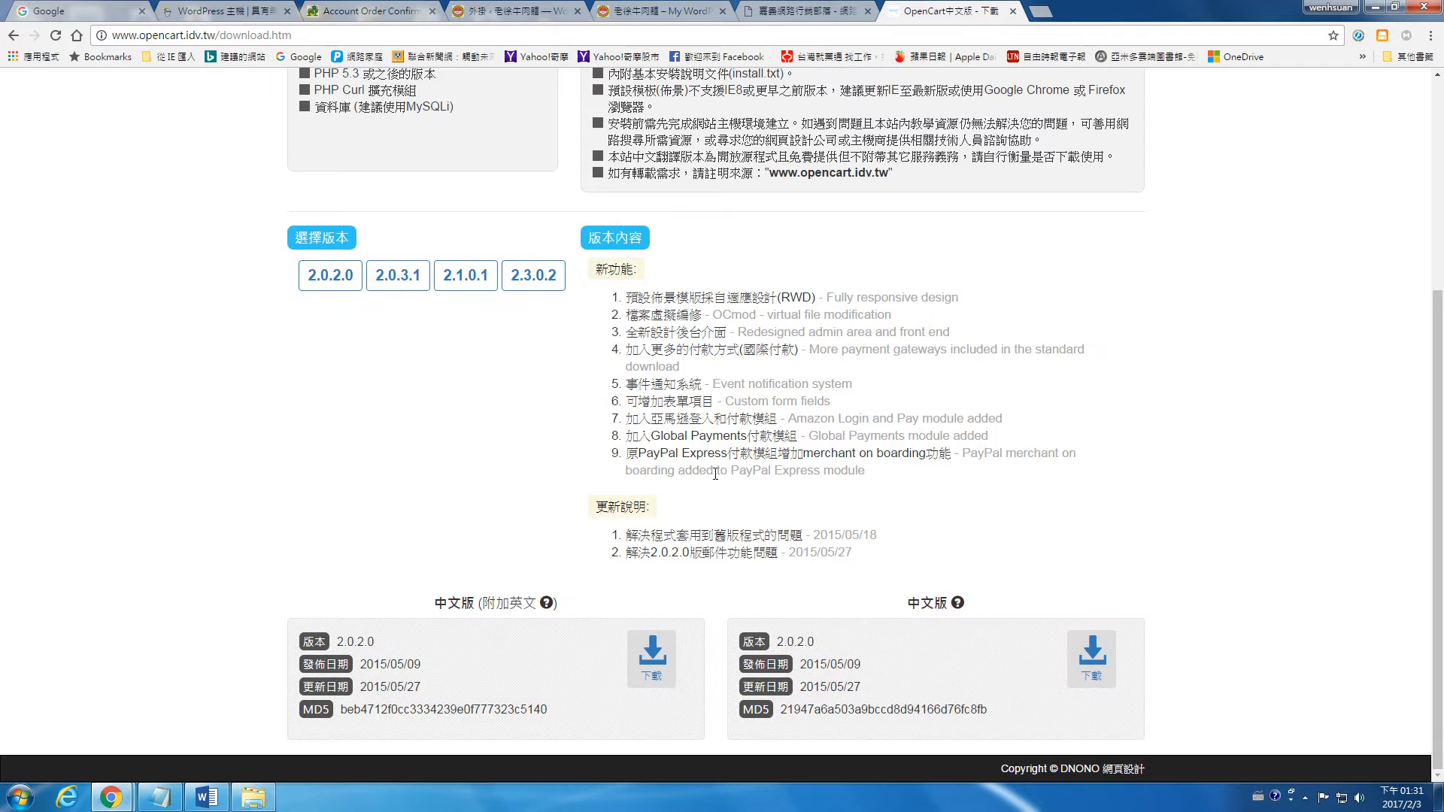
{"action": "scroll", "coordinate": [713, 468], "scroll_direction": "up", "scroll_amount": 4}
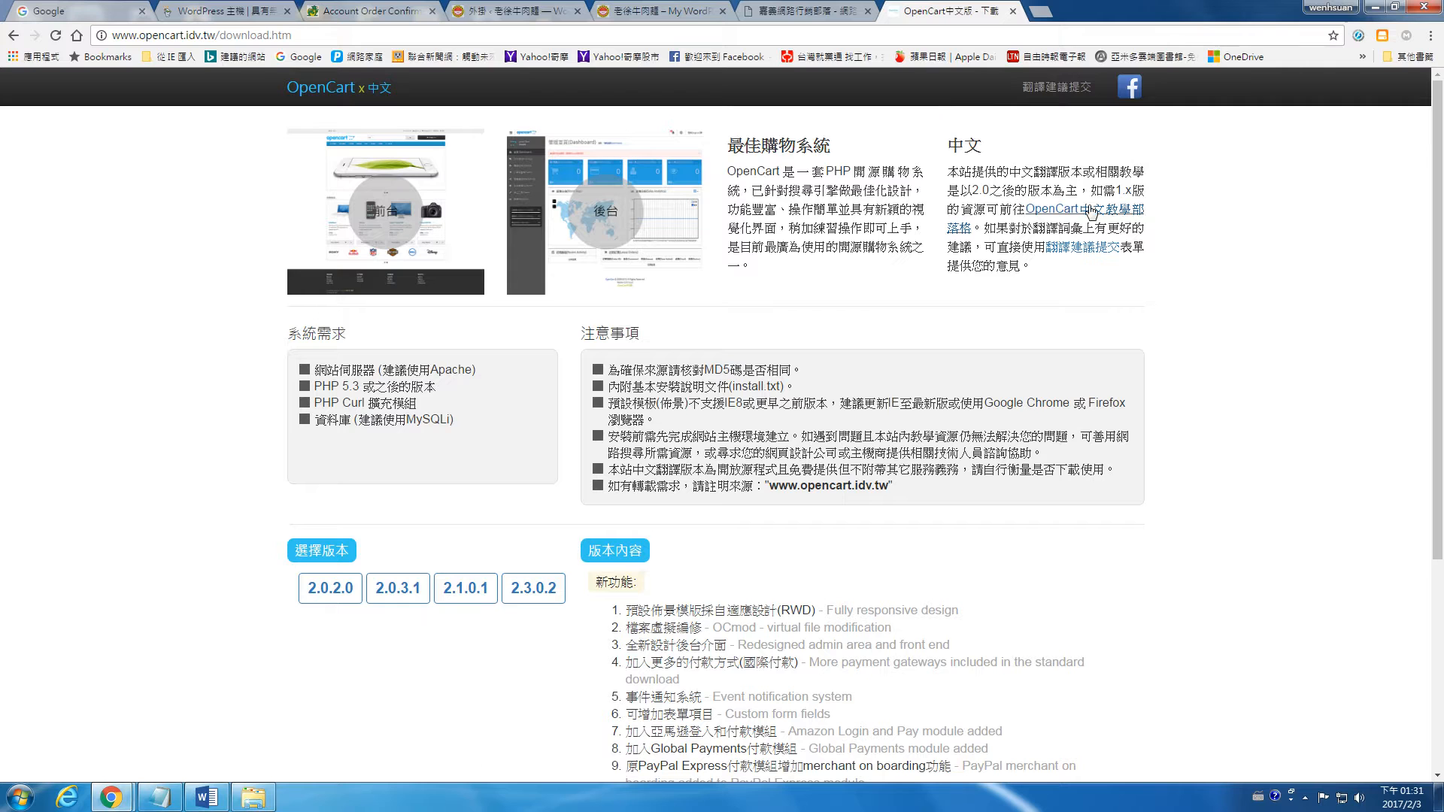
Step: Open the DEMO page of the linked OpenCart中文教學部落格 and try a storefront demo for an older version, closing its tab
{"action": "left_click", "coordinate": [1098, 211]}
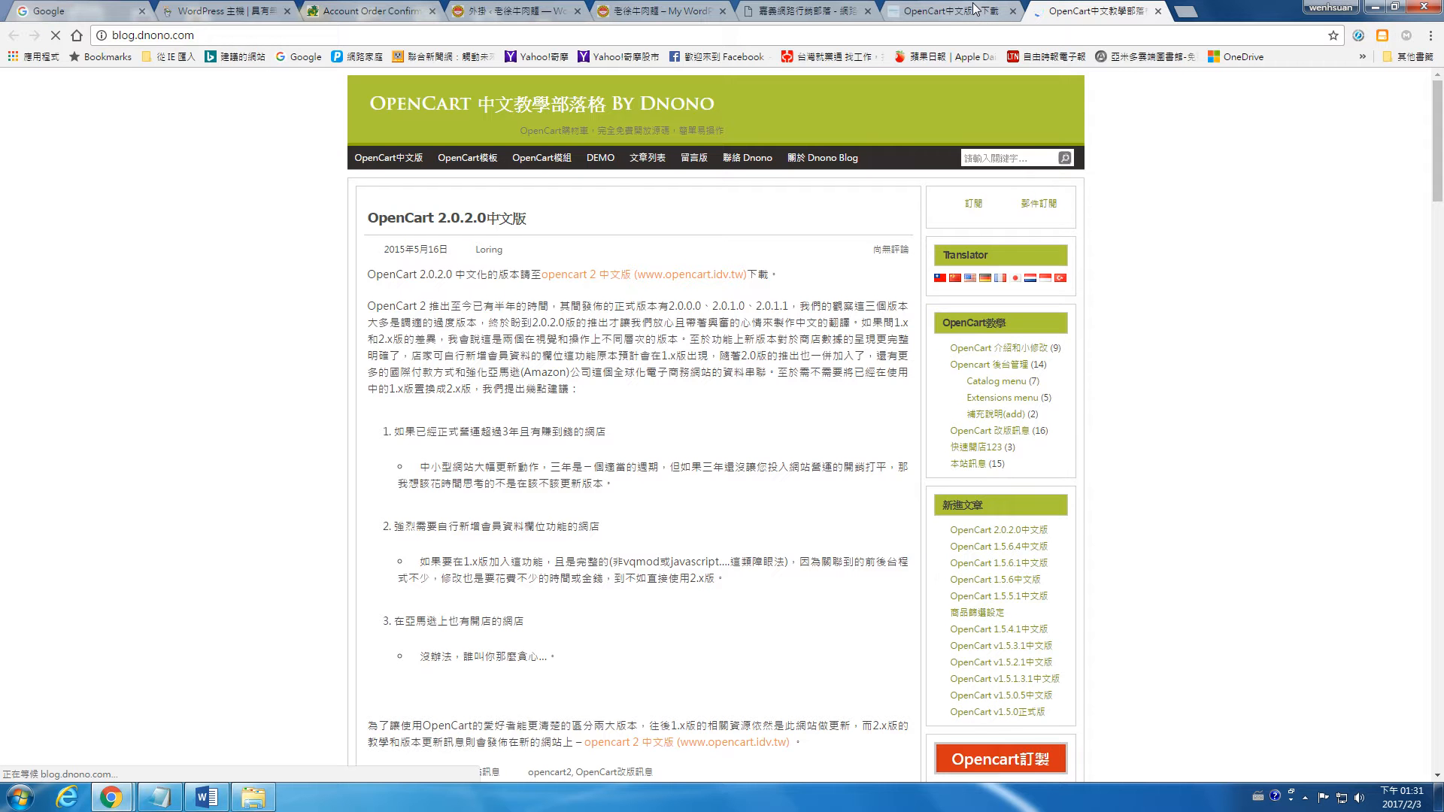
{"action": "left_click", "coordinate": [607, 157]}
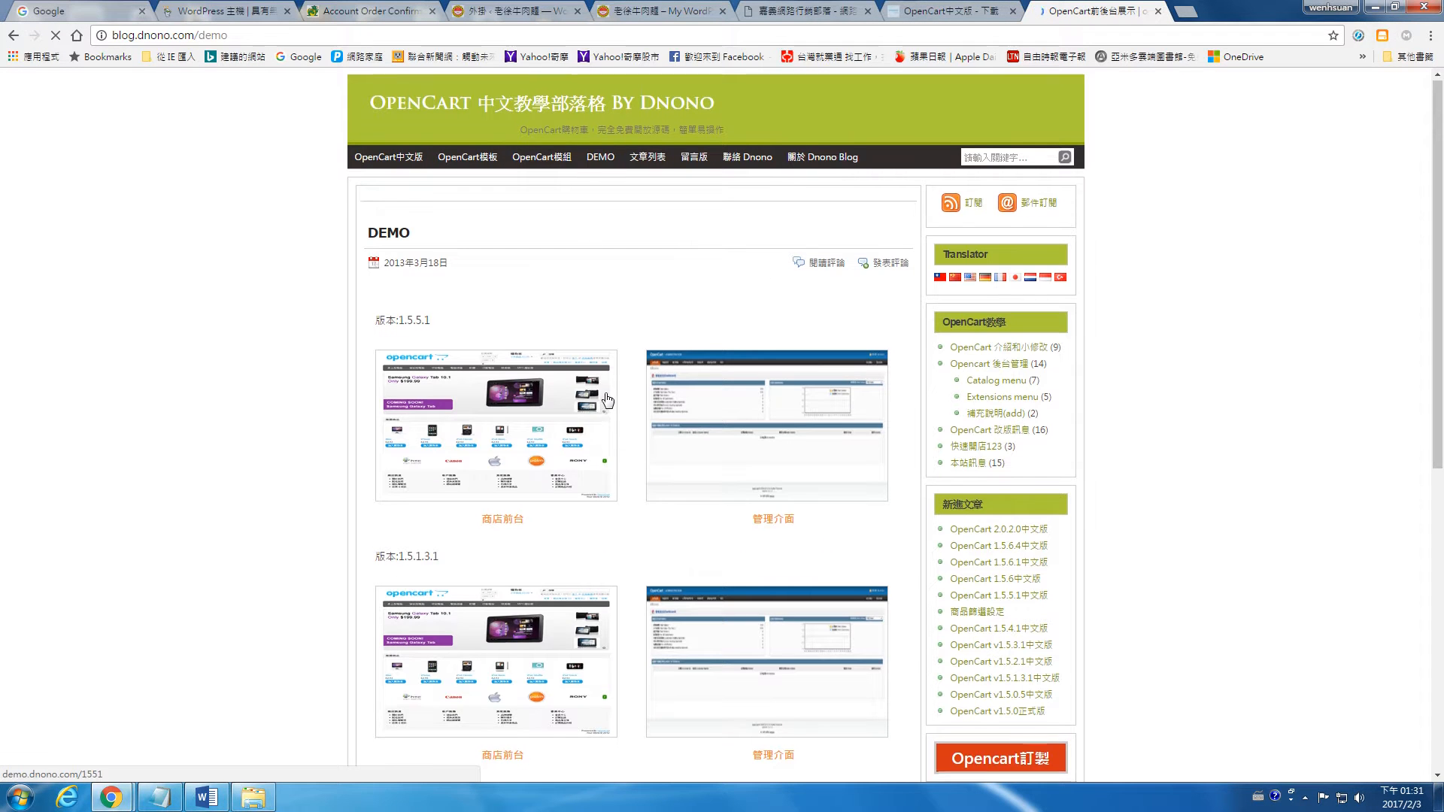
{"action": "scroll", "coordinate": [606, 398], "scroll_direction": "down", "scroll_amount": 3}
{"action": "scroll", "coordinate": [608, 395], "scroll_direction": "down", "scroll_amount": 4}
{"action": "left_click", "coordinate": [543, 382]}
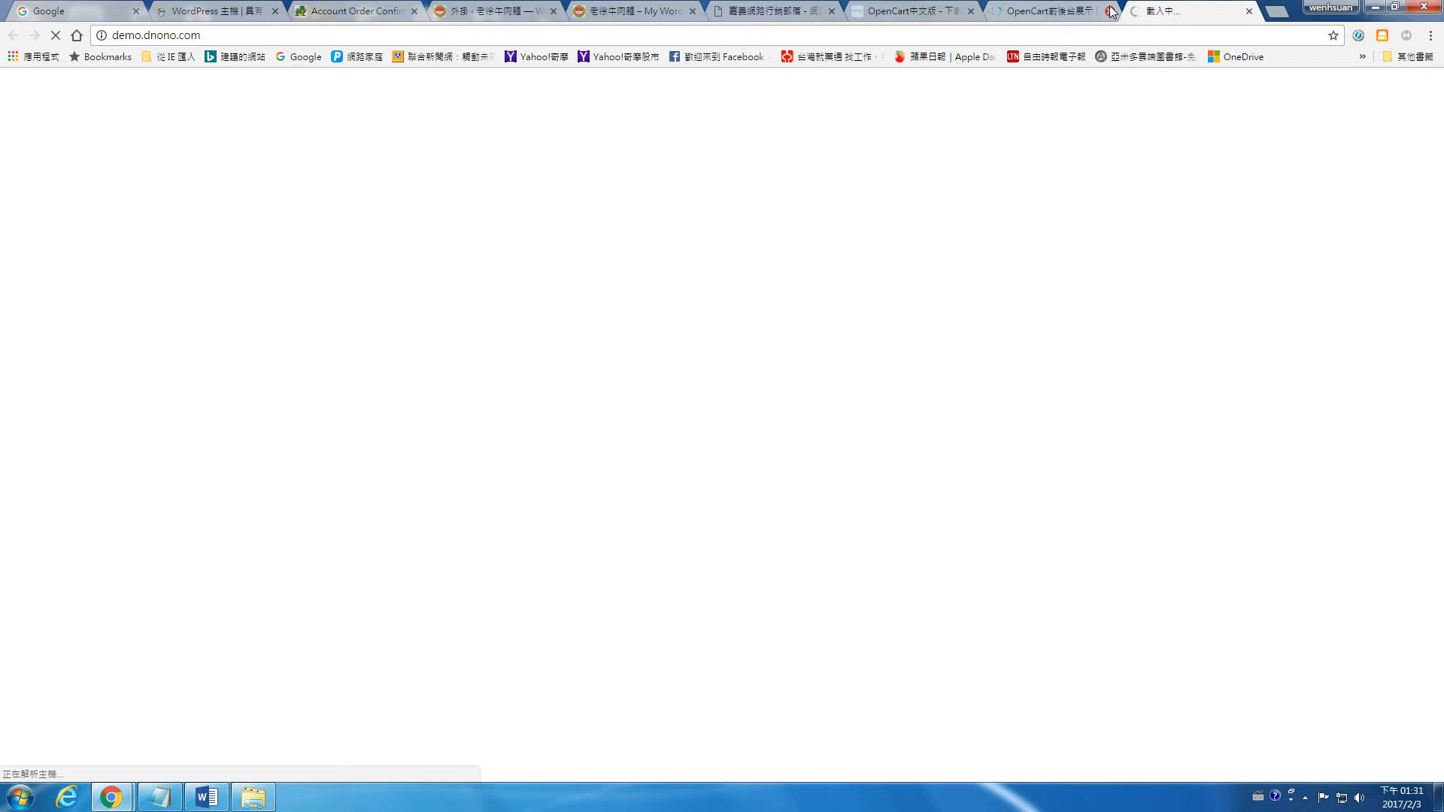
{"action": "left_click", "coordinate": [1252, 17]}
Step: Try the 商店前台 demo for version 1.5.5.1 and return to the blog's demo list
{"action": "scroll", "coordinate": [534, 213], "scroll_direction": "up", "scroll_amount": 4}
{"action": "left_click", "coordinate": [538, 220]}
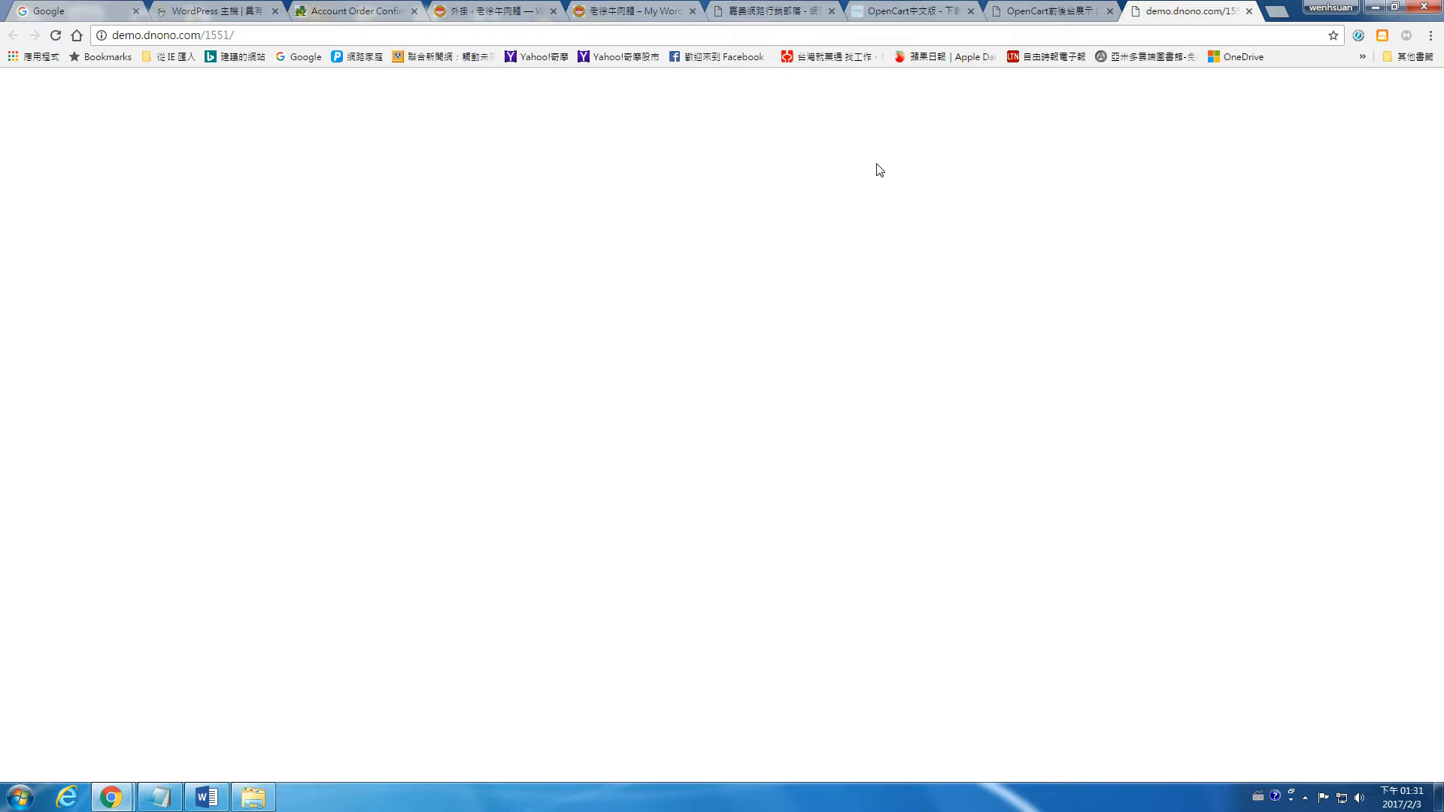
{"action": "left_click", "coordinate": [1098, 9]}
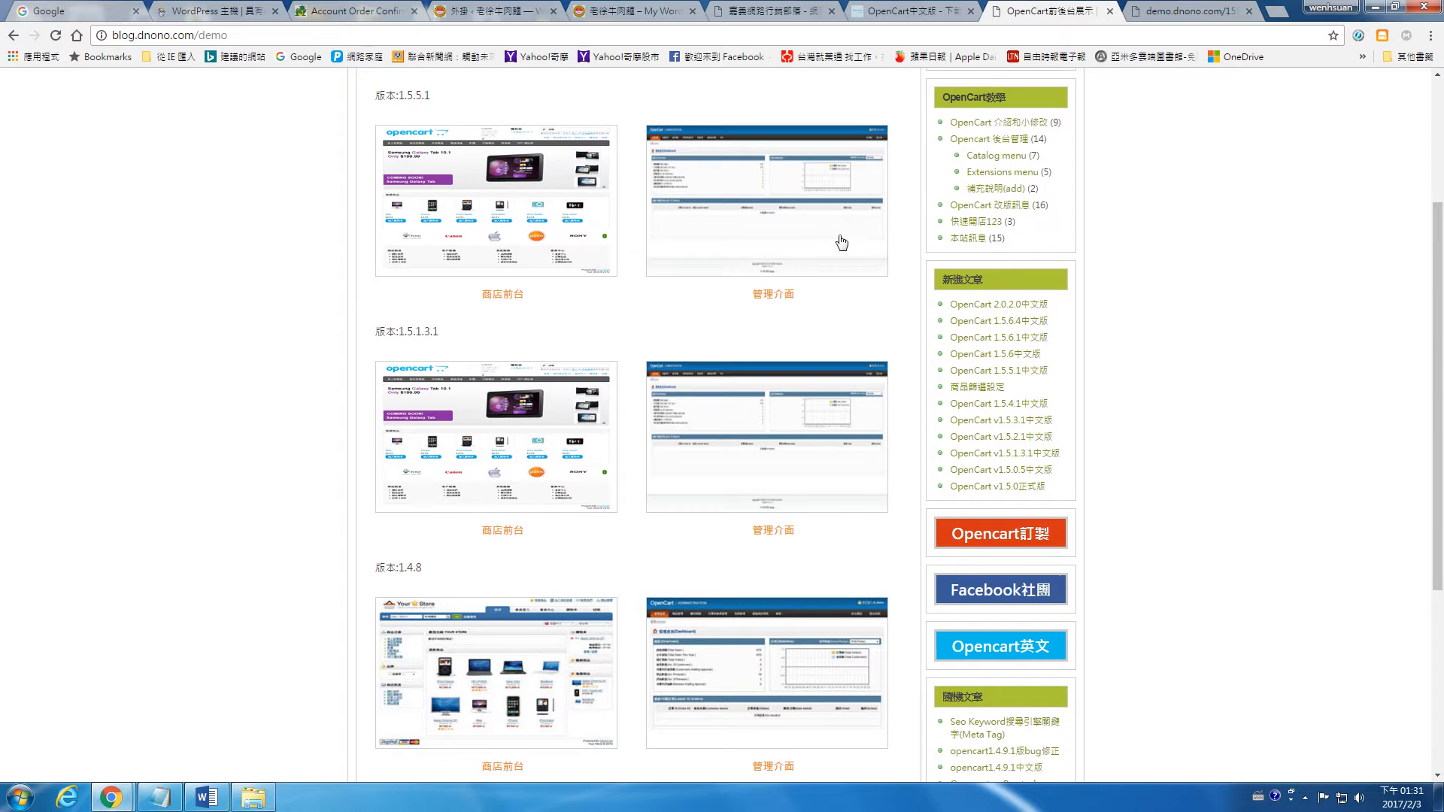
Step: Open the blog's OpenCart中文版 page and close the tab of the 1.5.5.1 demo
{"action": "scroll", "coordinate": [842, 241], "scroll_direction": "up", "scroll_amount": 2}
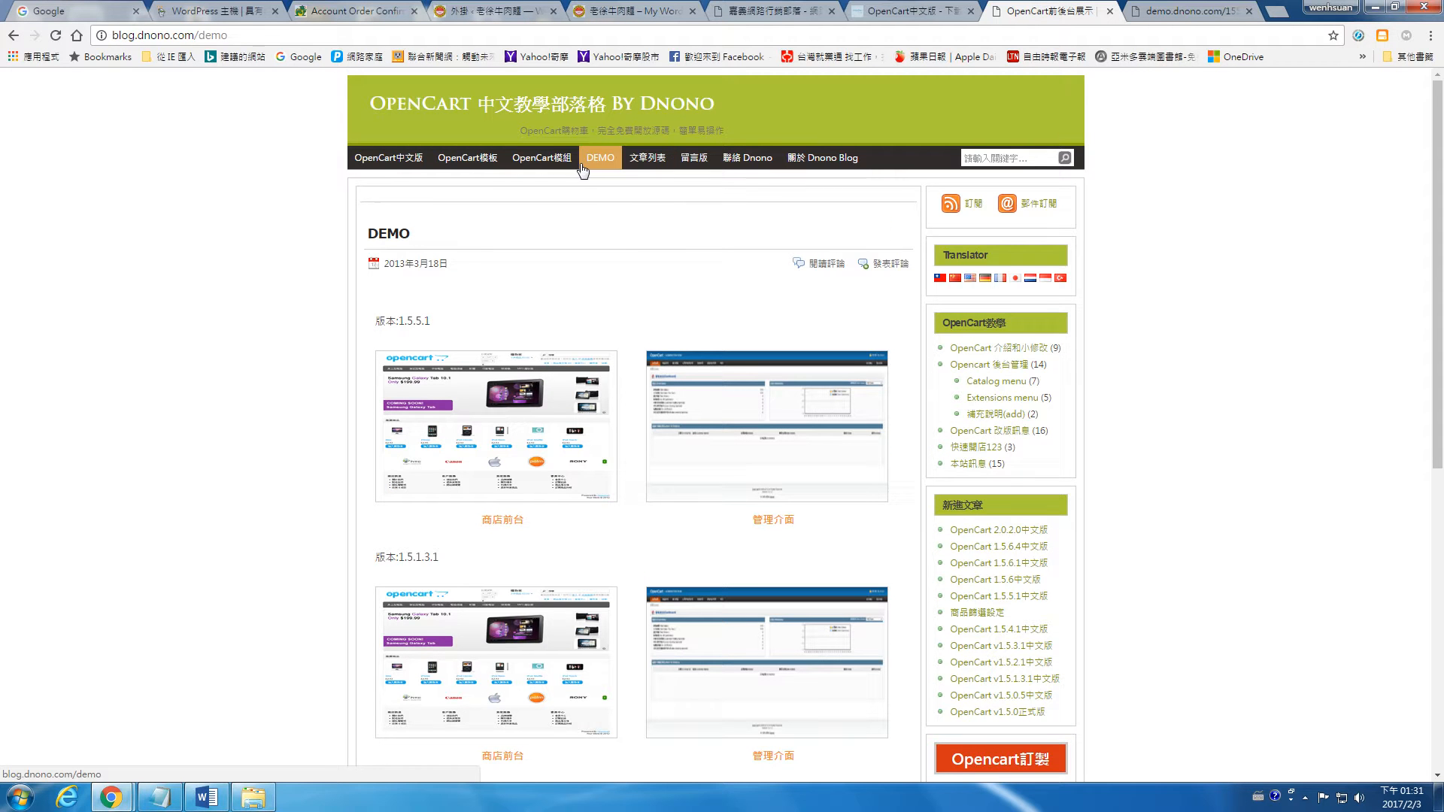
{"action": "left_click", "coordinate": [388, 158]}
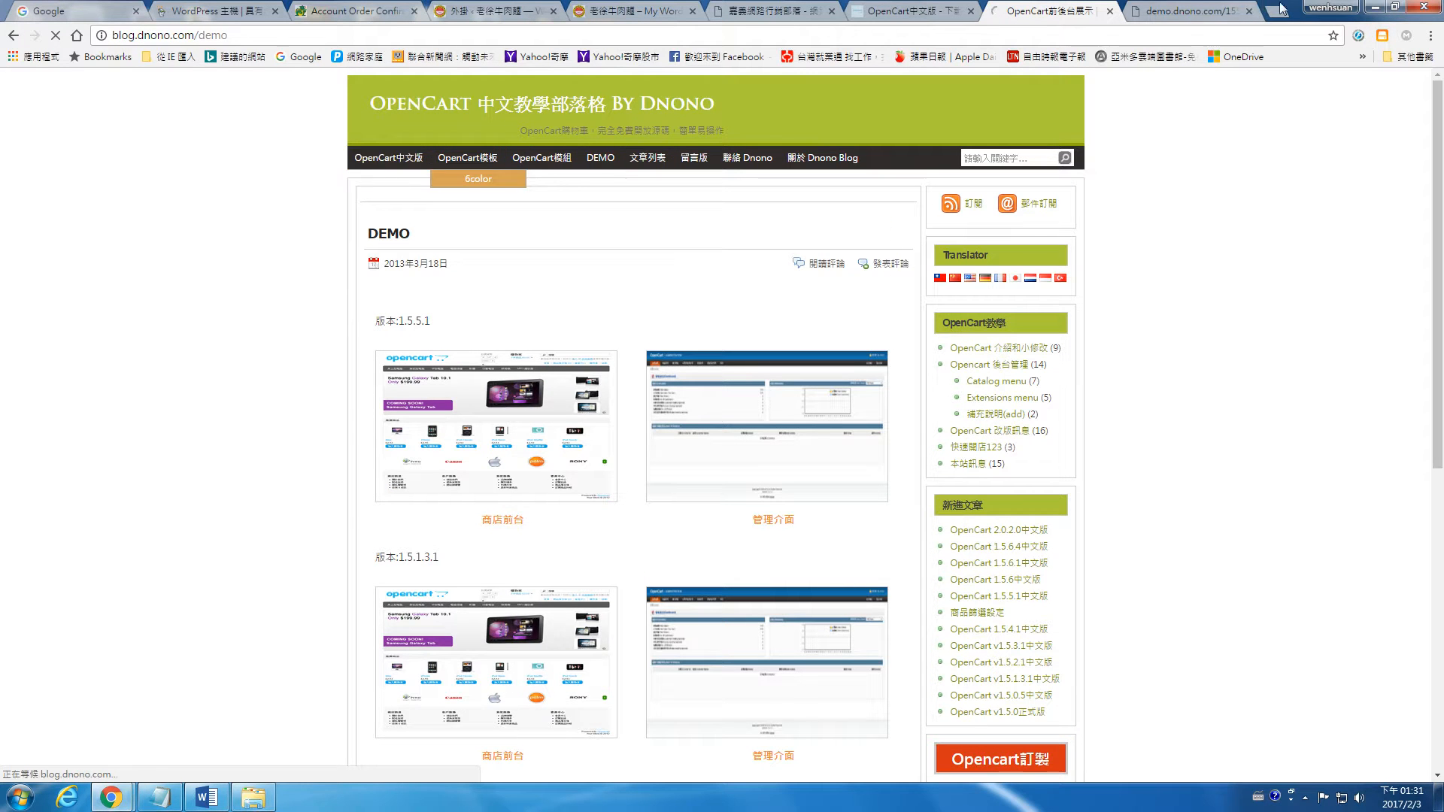
{"action": "left_click", "coordinate": [1208, 9]}
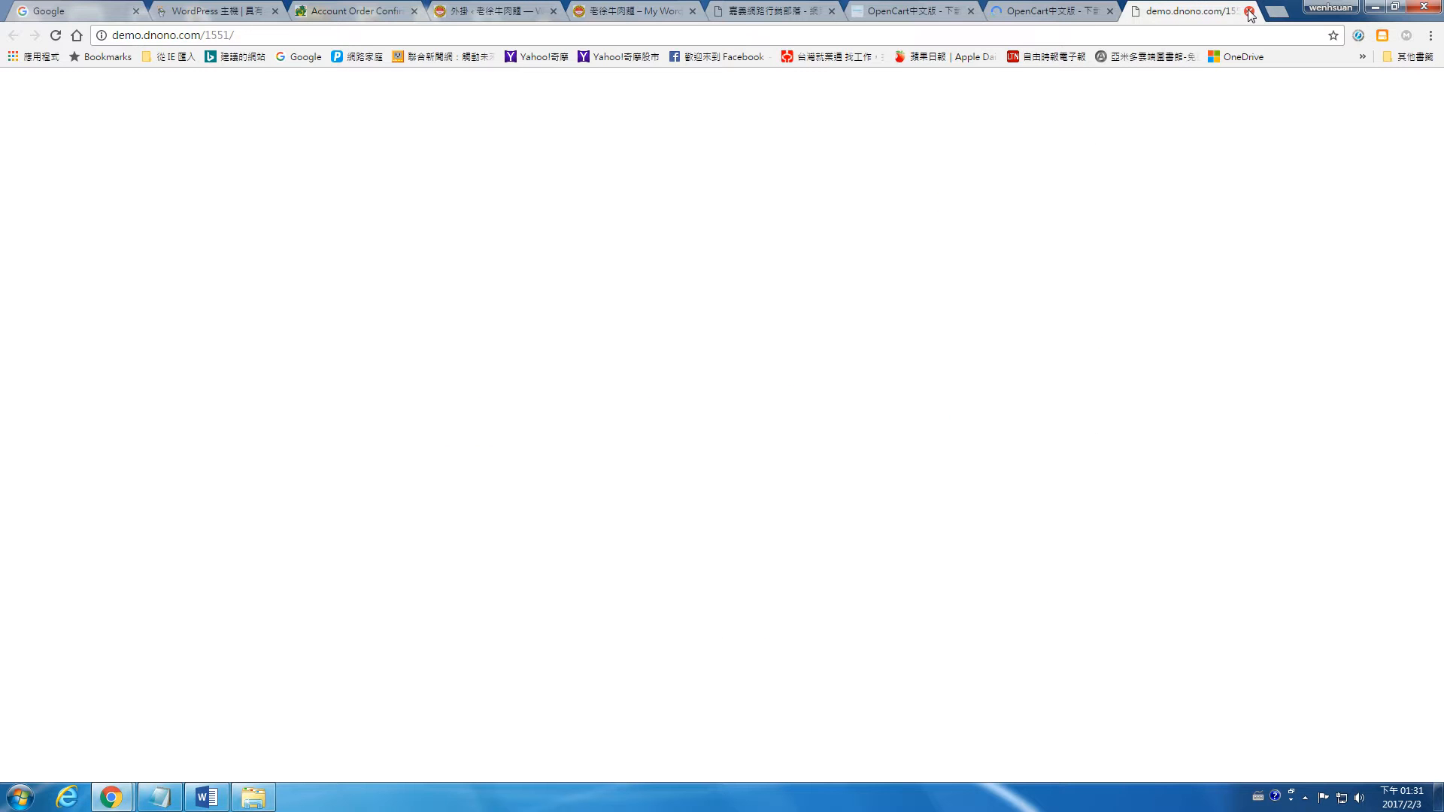
{"action": "left_click", "coordinate": [1249, 11]}
Step: Look through the downloads offered for each OpenCart version on the blog page and close the blog tab
{"action": "scroll", "coordinate": [829, 309], "scroll_direction": "down", "scroll_amount": 5}
{"action": "scroll", "coordinate": [829, 309], "scroll_direction": "down", "scroll_amount": 2}
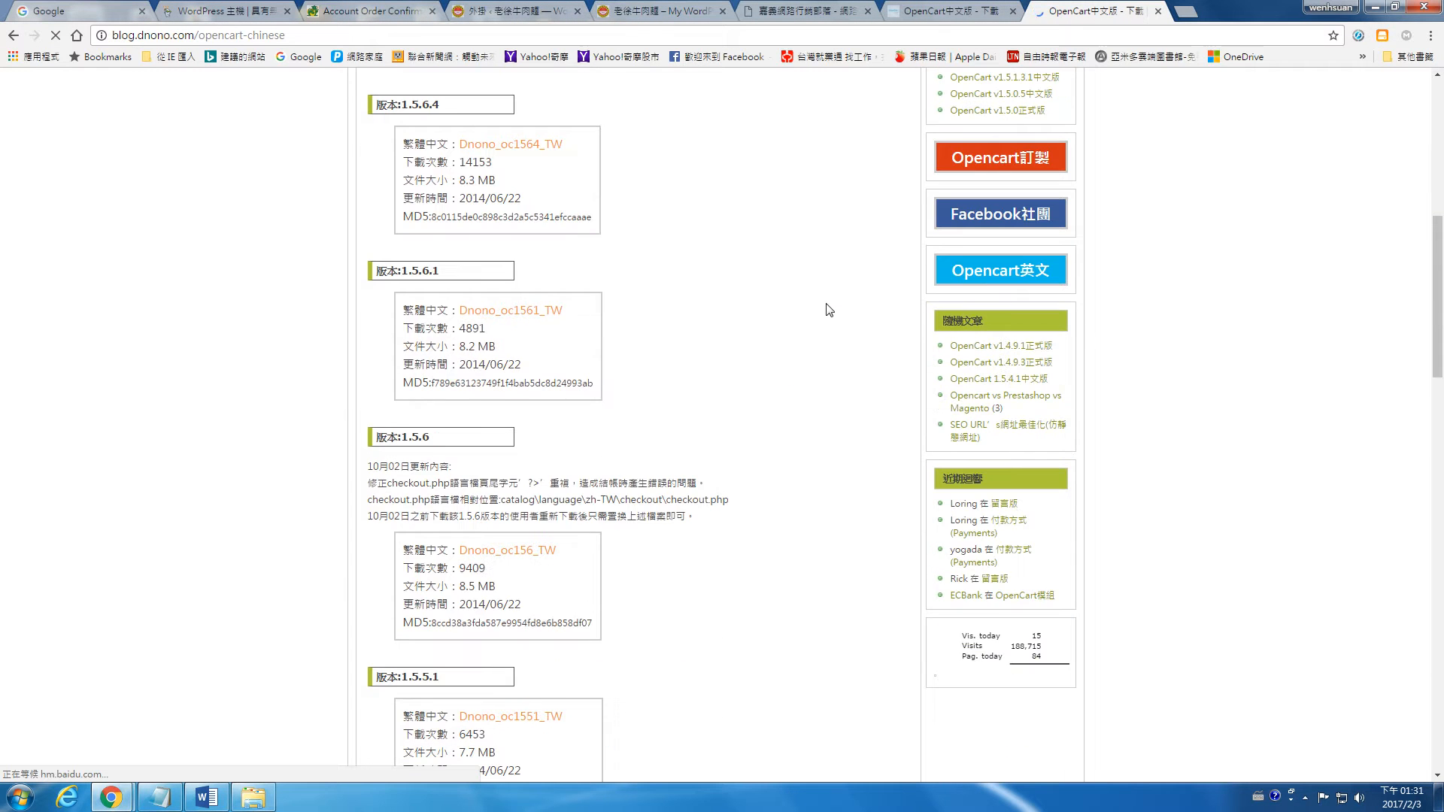
{"action": "scroll", "coordinate": [829, 310], "scroll_direction": "down", "scroll_amount": 5}
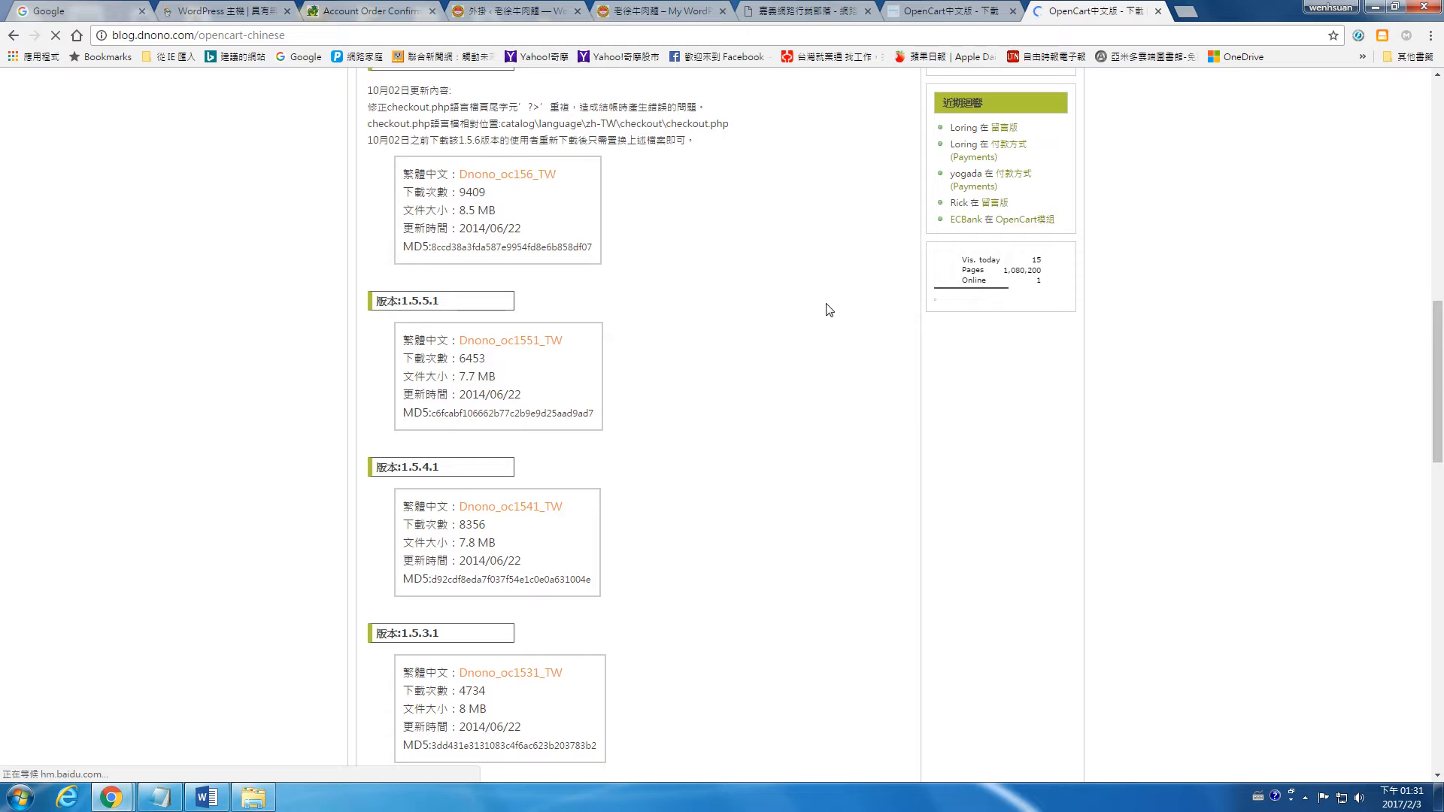
{"action": "scroll", "coordinate": [829, 310], "scroll_direction": "down", "scroll_amount": 15}
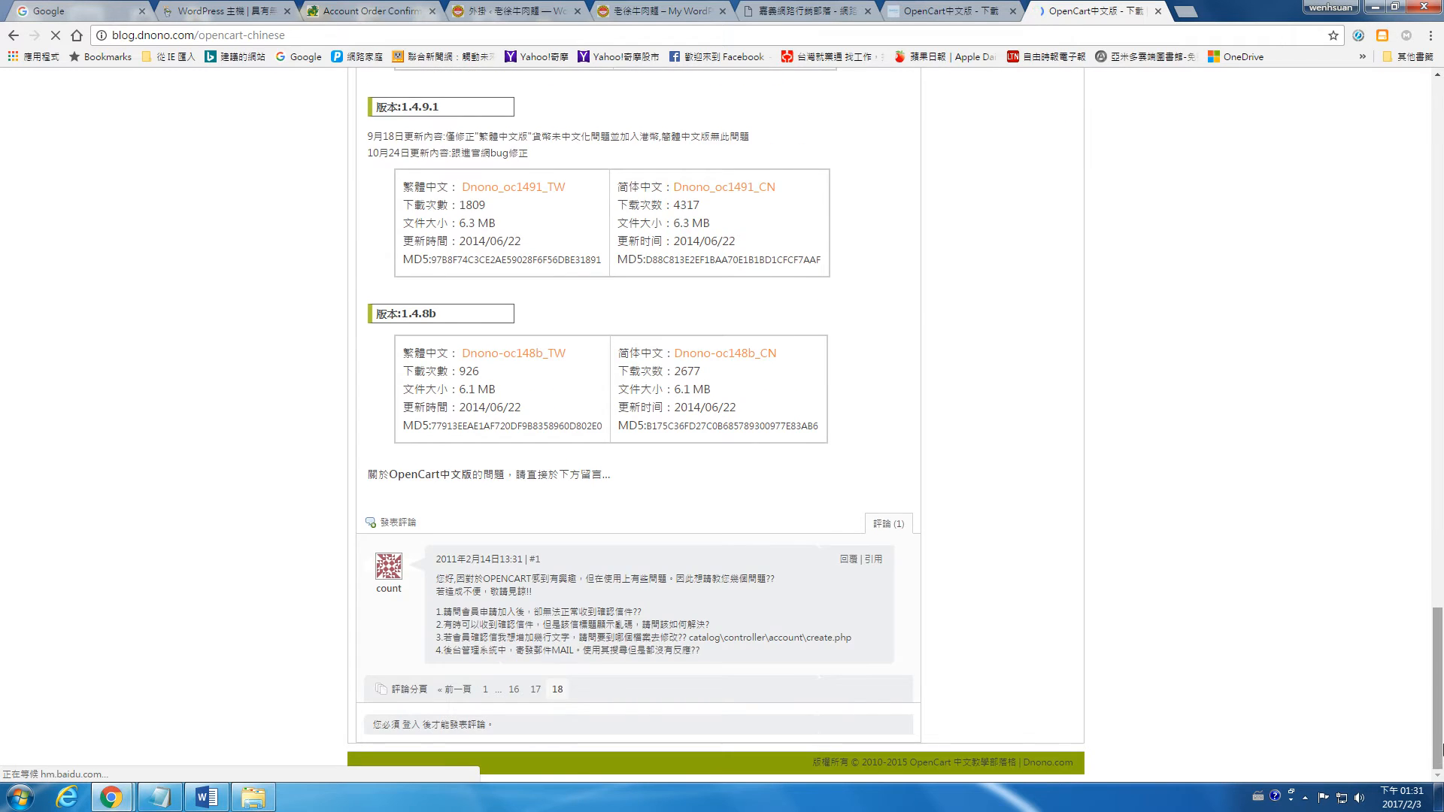
{"action": "left_click_drag", "start_coordinate": [1438, 755], "coordinate": [1438, 218]}
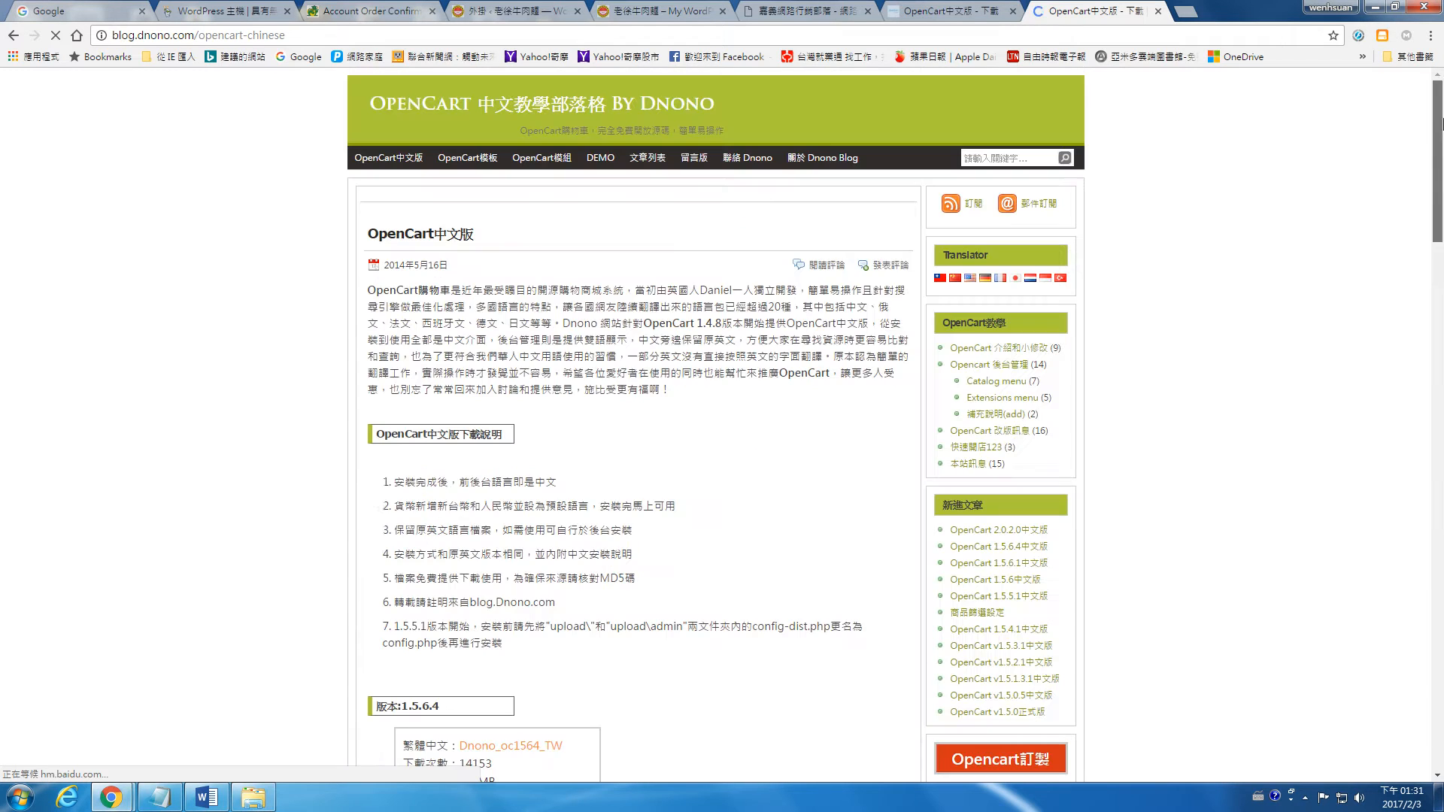
{"action": "left_click", "coordinate": [1159, 11]}
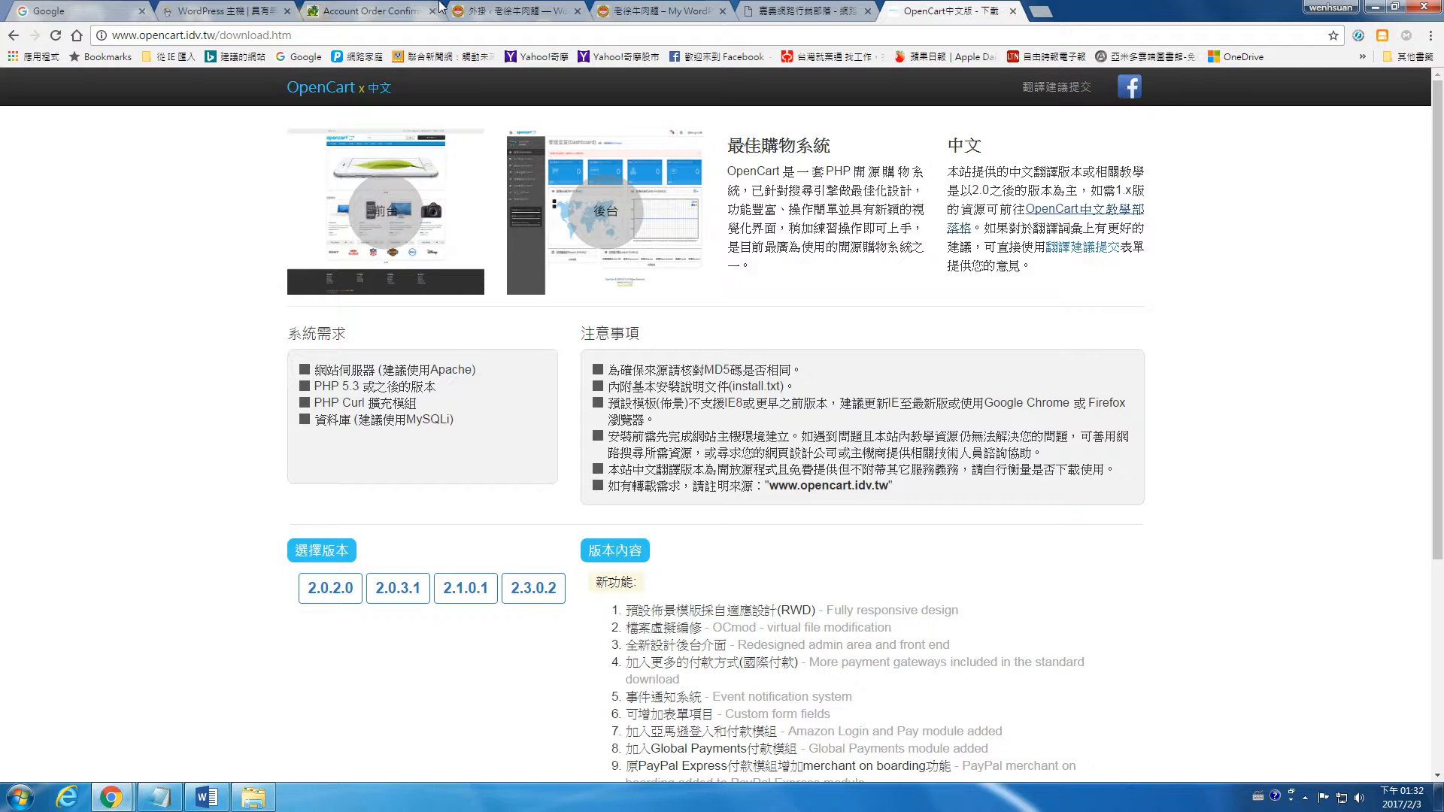
Step: Glance at the WordPress plugins page and search Google for "woocommerce" in the tab of the OpenCart download page
{"action": "left_click", "coordinate": [487, 9]}
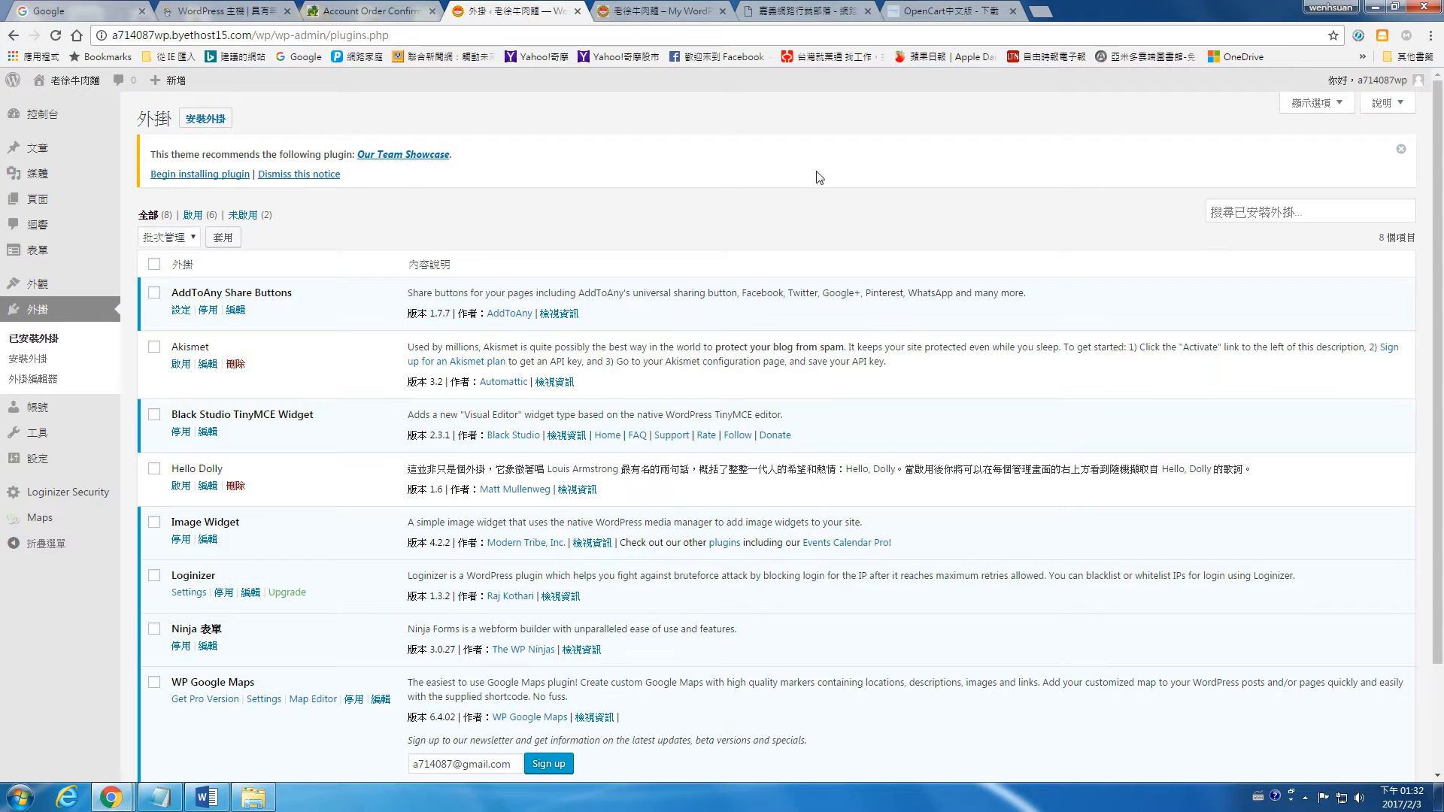
{"action": "left_click", "coordinate": [927, 8]}
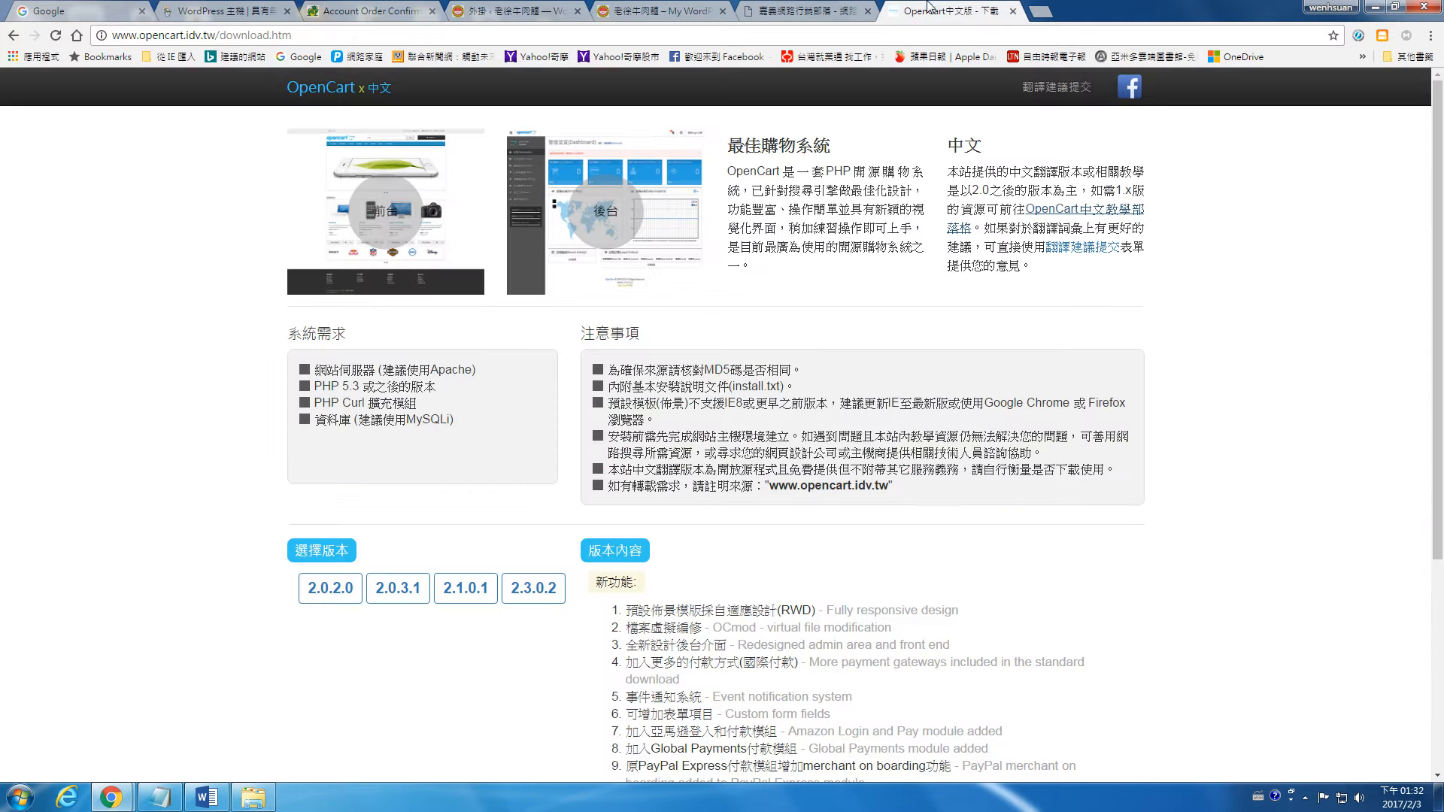
{"action": "left_click", "coordinate": [668, 35]}
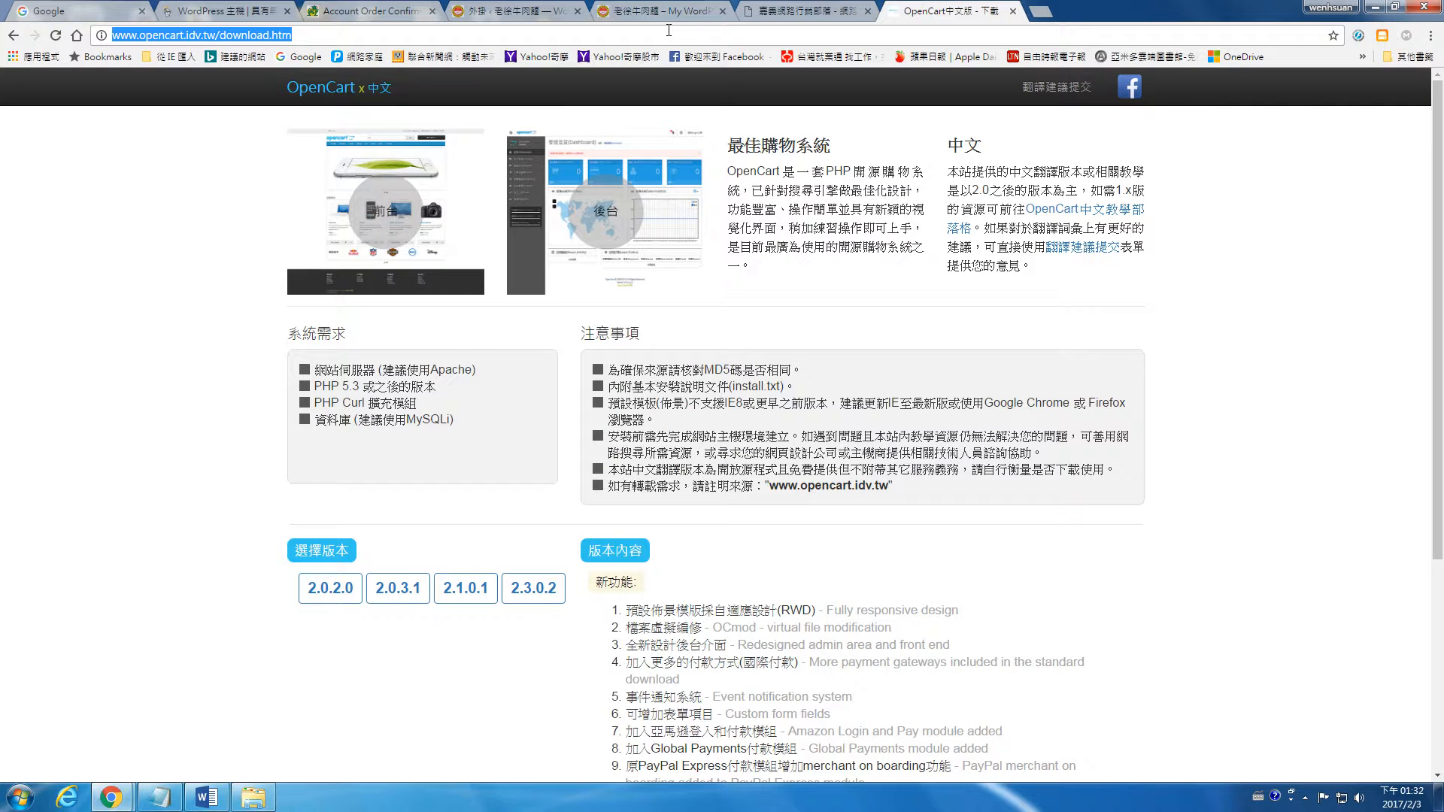
{"action": "type", "text": "wooco"}
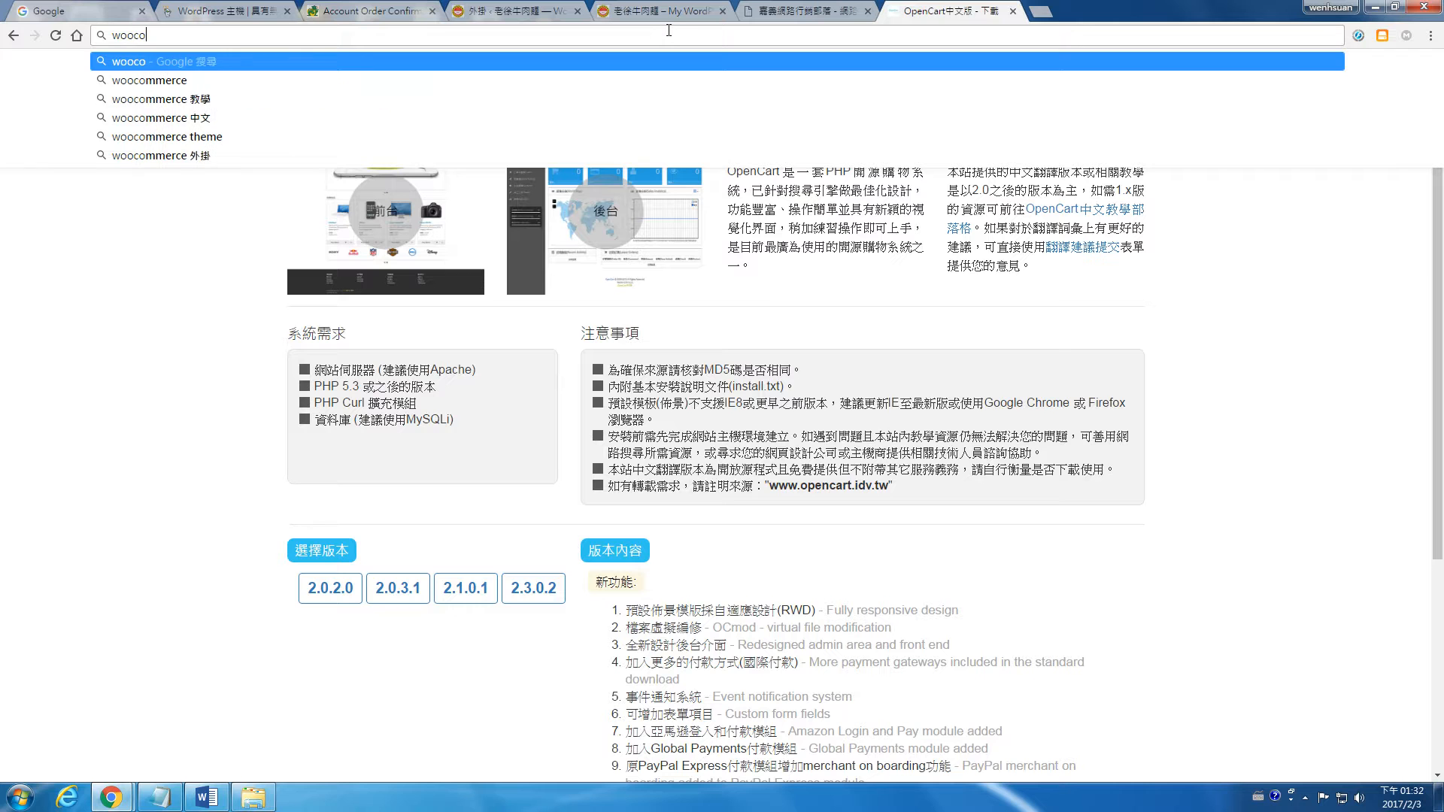
{"action": "key", "text": "Down"}
{"action": "key", "text": "Return"}
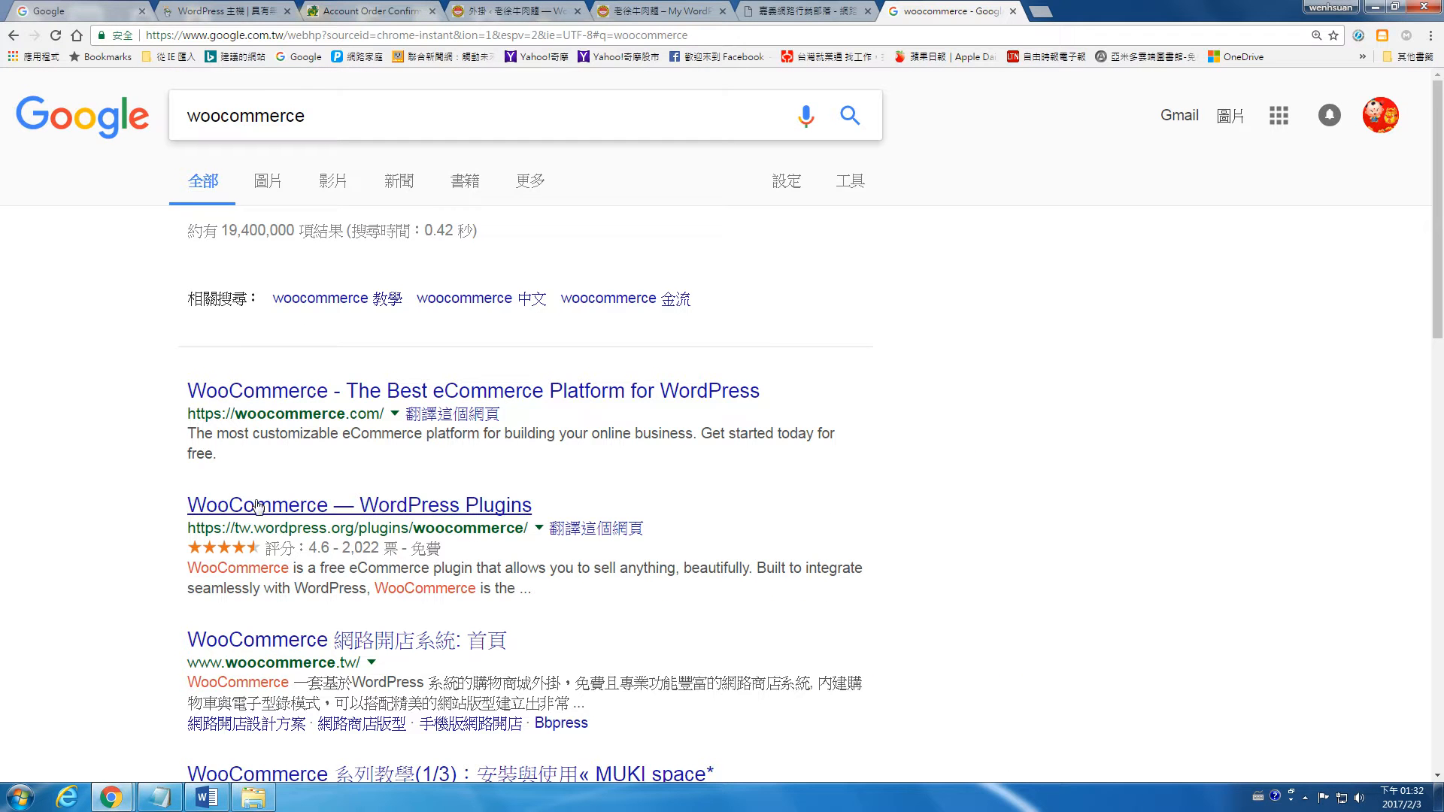
Step: Open the "WooCommerce 網路開店系統: 首頁" search result and look over the site's home page
{"action": "left_click", "coordinate": [413, 645]}
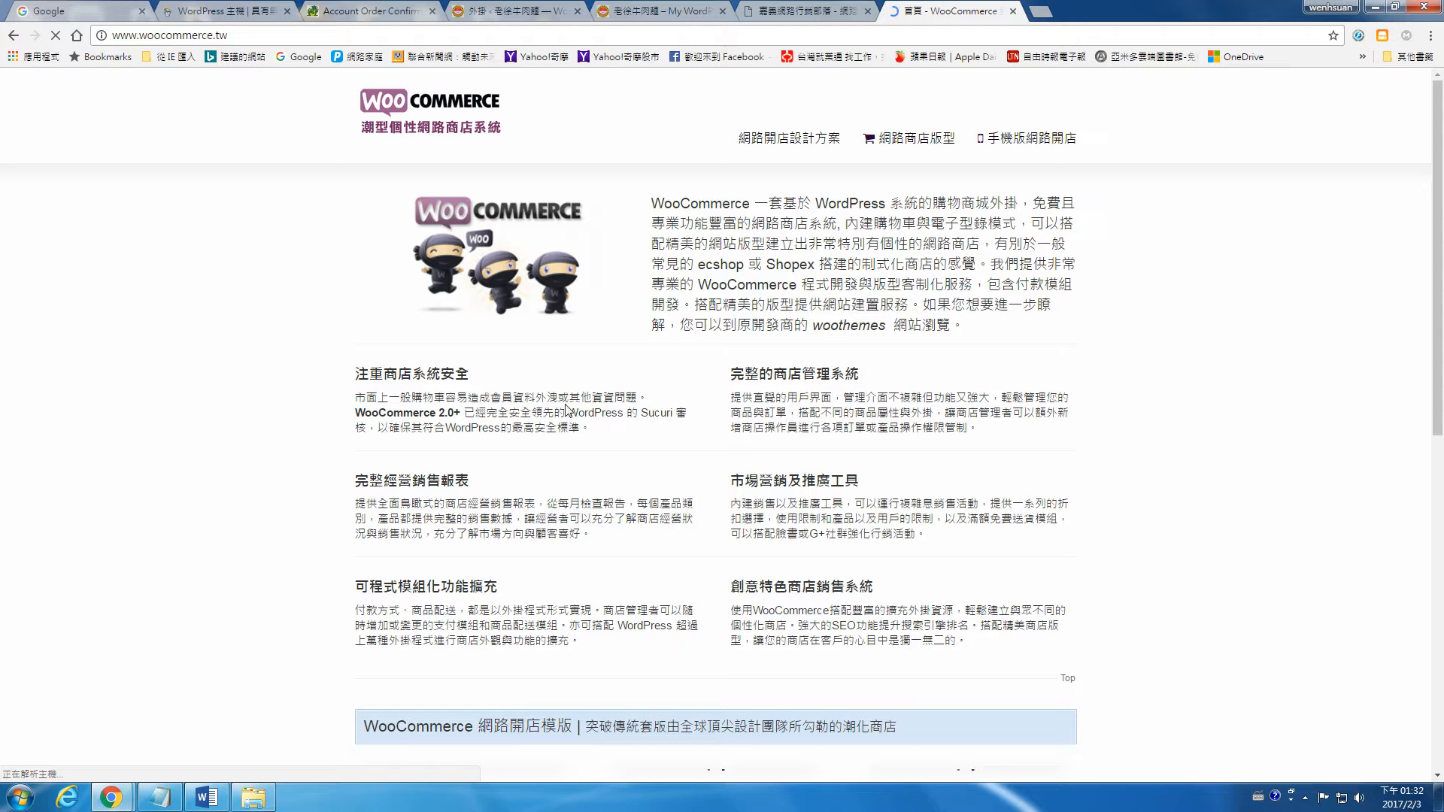
{"action": "scroll", "coordinate": [575, 406], "scroll_direction": "down", "scroll_amount": 10}
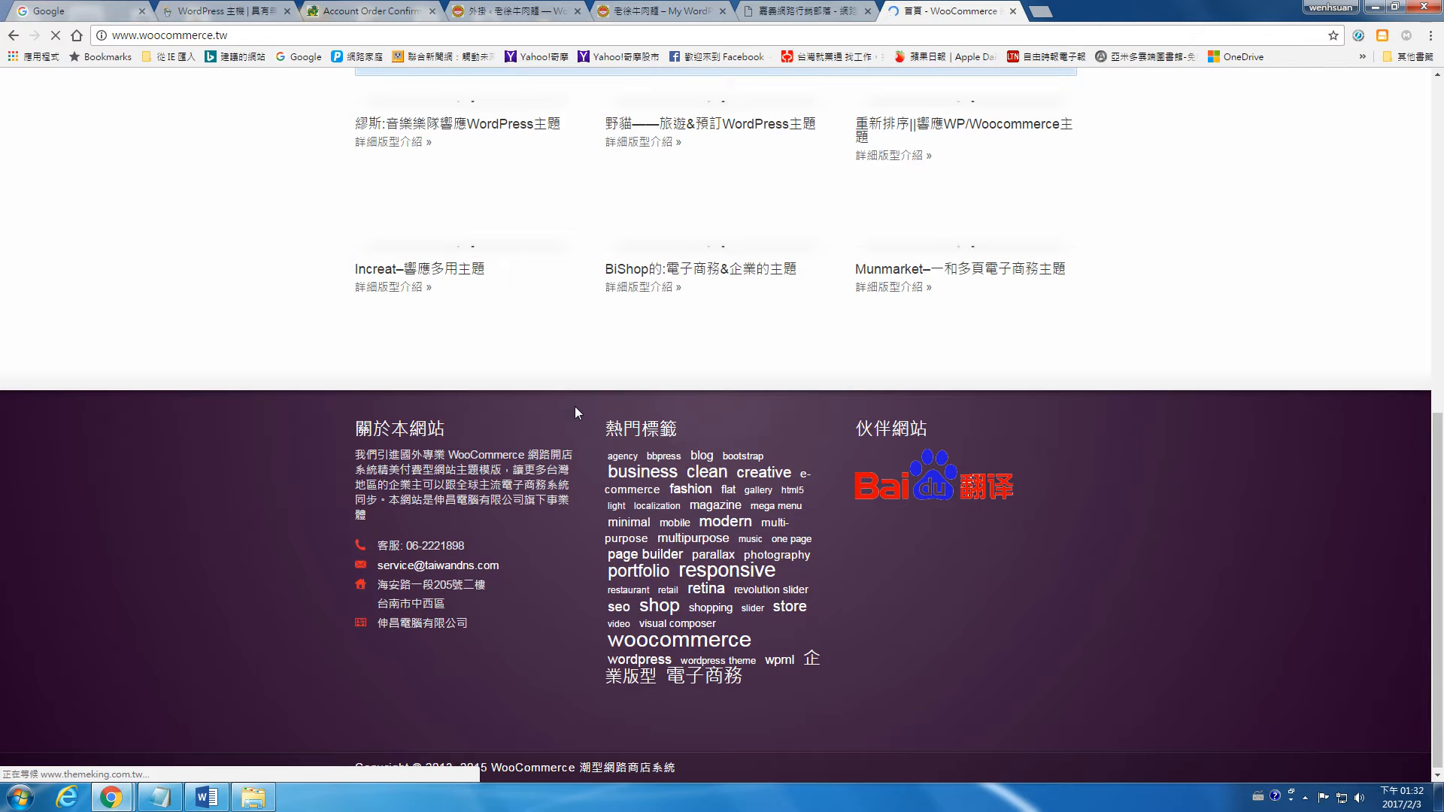
{"action": "scroll", "coordinate": [575, 406], "scroll_direction": "up", "scroll_amount": 10}
Step: Open the PrimaShop theme from the 網路商店版型 gallery and try its 版型運作展示 preview, closing the preview tab
{"action": "left_click", "coordinate": [932, 146]}
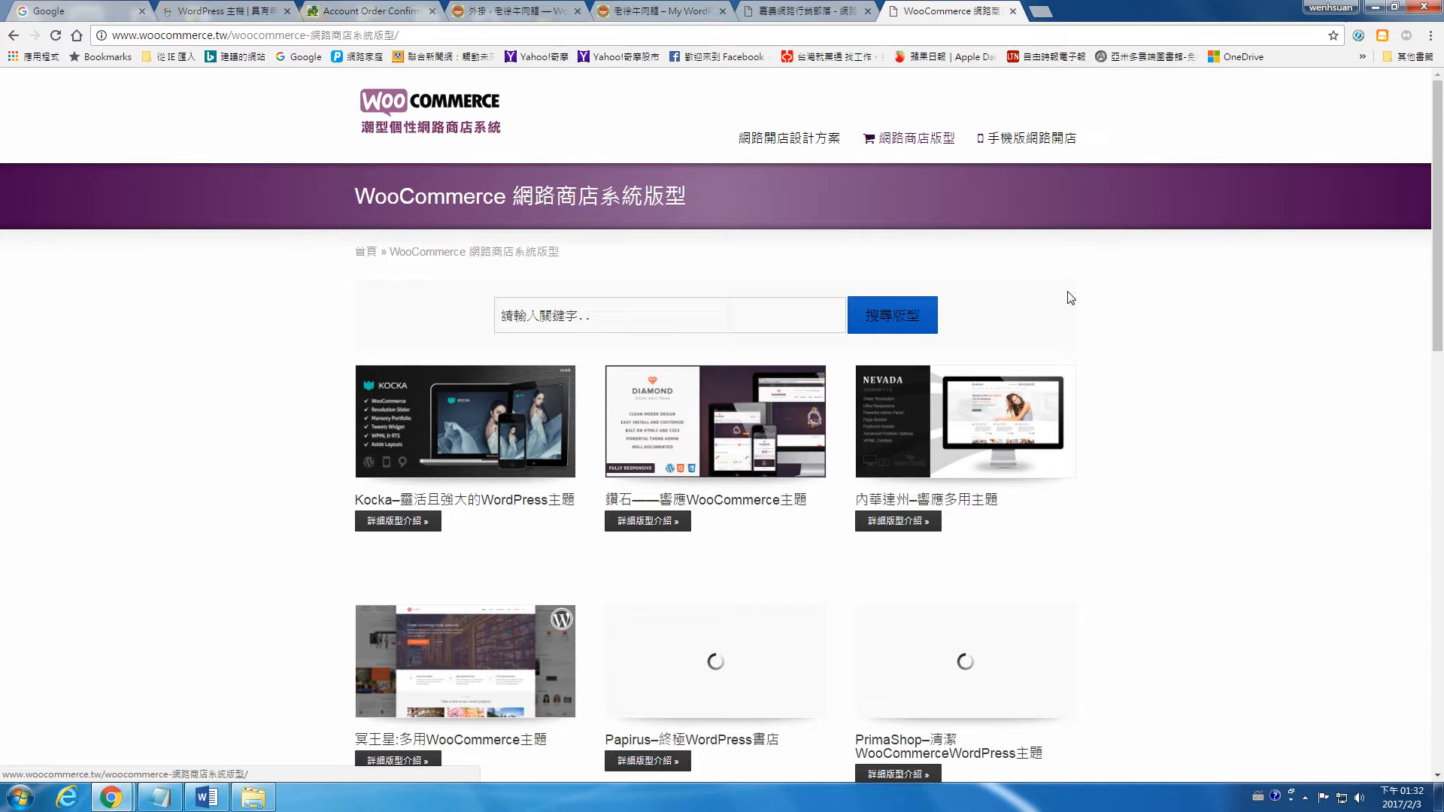
{"action": "scroll", "coordinate": [1121, 326], "scroll_direction": "down", "scroll_amount": 3}
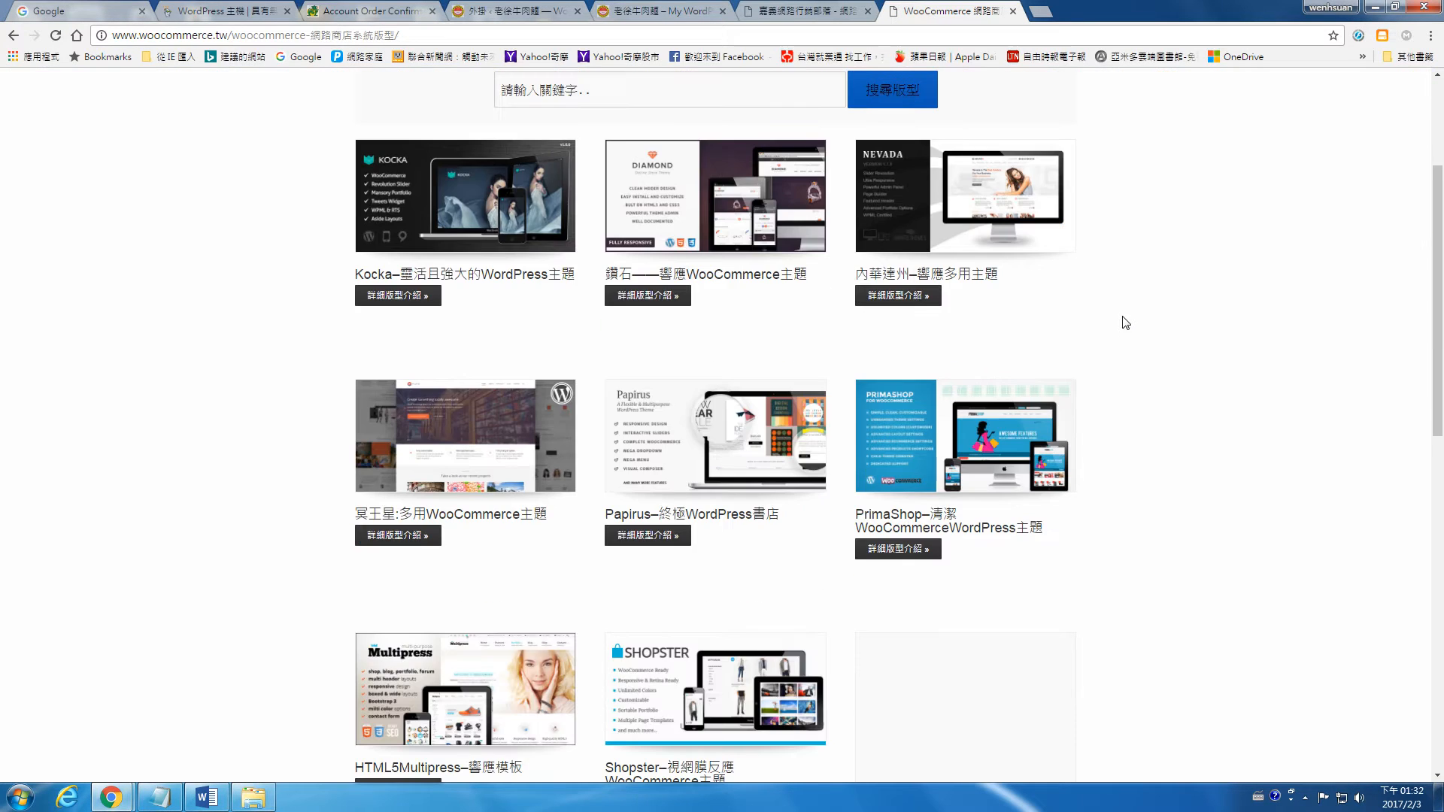
{"action": "left_click", "coordinate": [910, 550]}
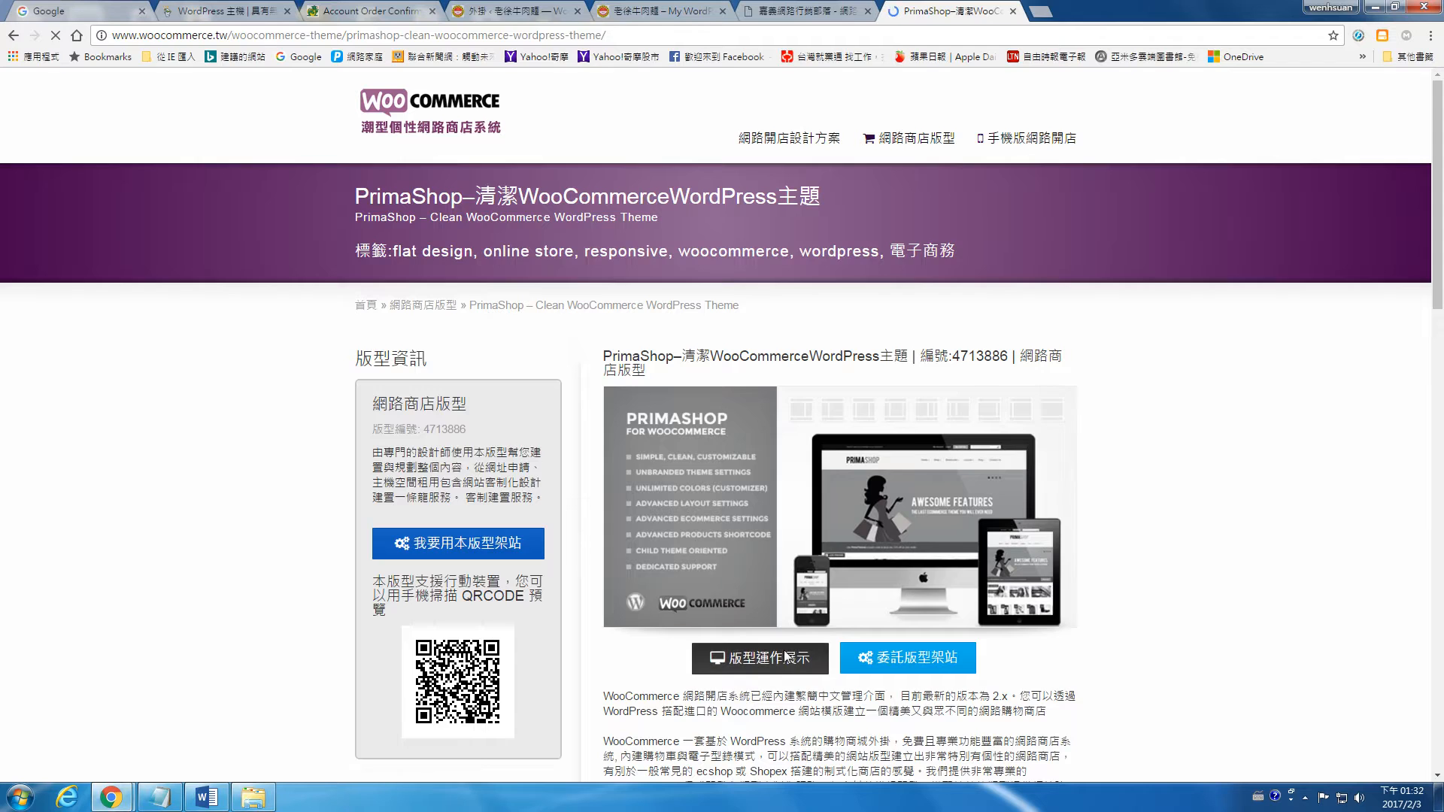
{"action": "left_click", "coordinate": [785, 657]}
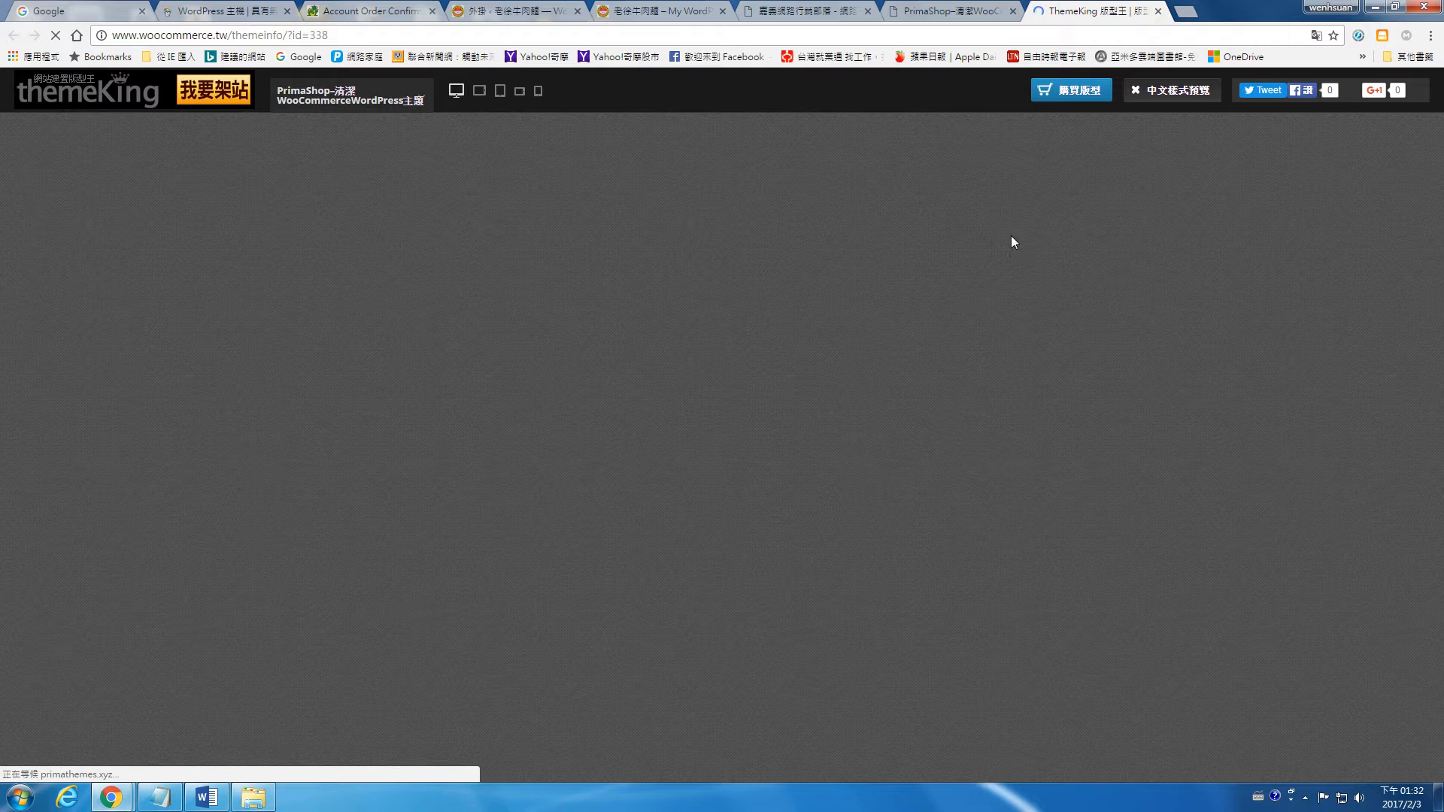
{"action": "left_click", "coordinate": [1159, 11]}
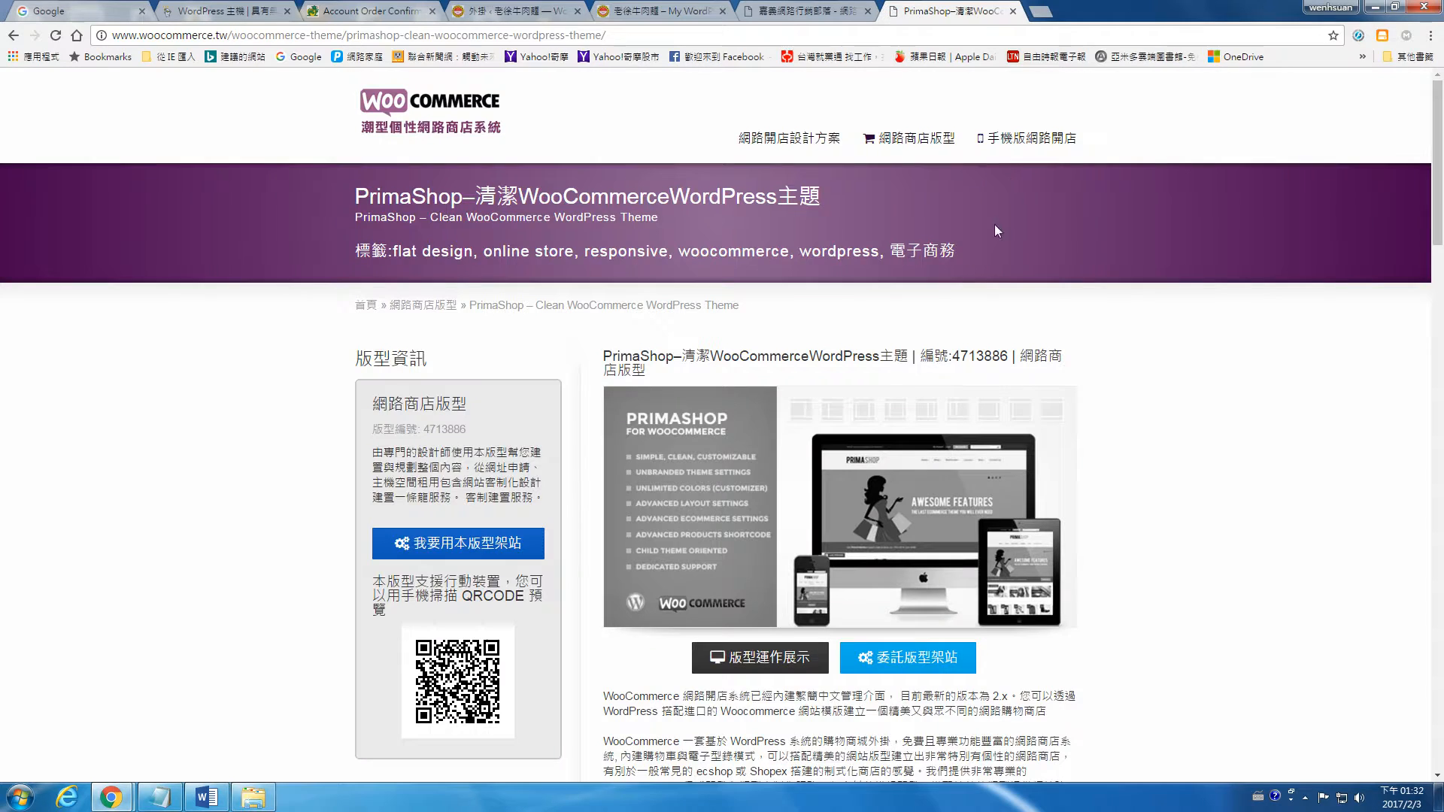
Step: Close the PrimaShop theme tab and search Google for "woocommerce" in a new tab
{"action": "left_click", "coordinate": [1013, 11]}
{"action": "left_click", "coordinate": [677, 11]}
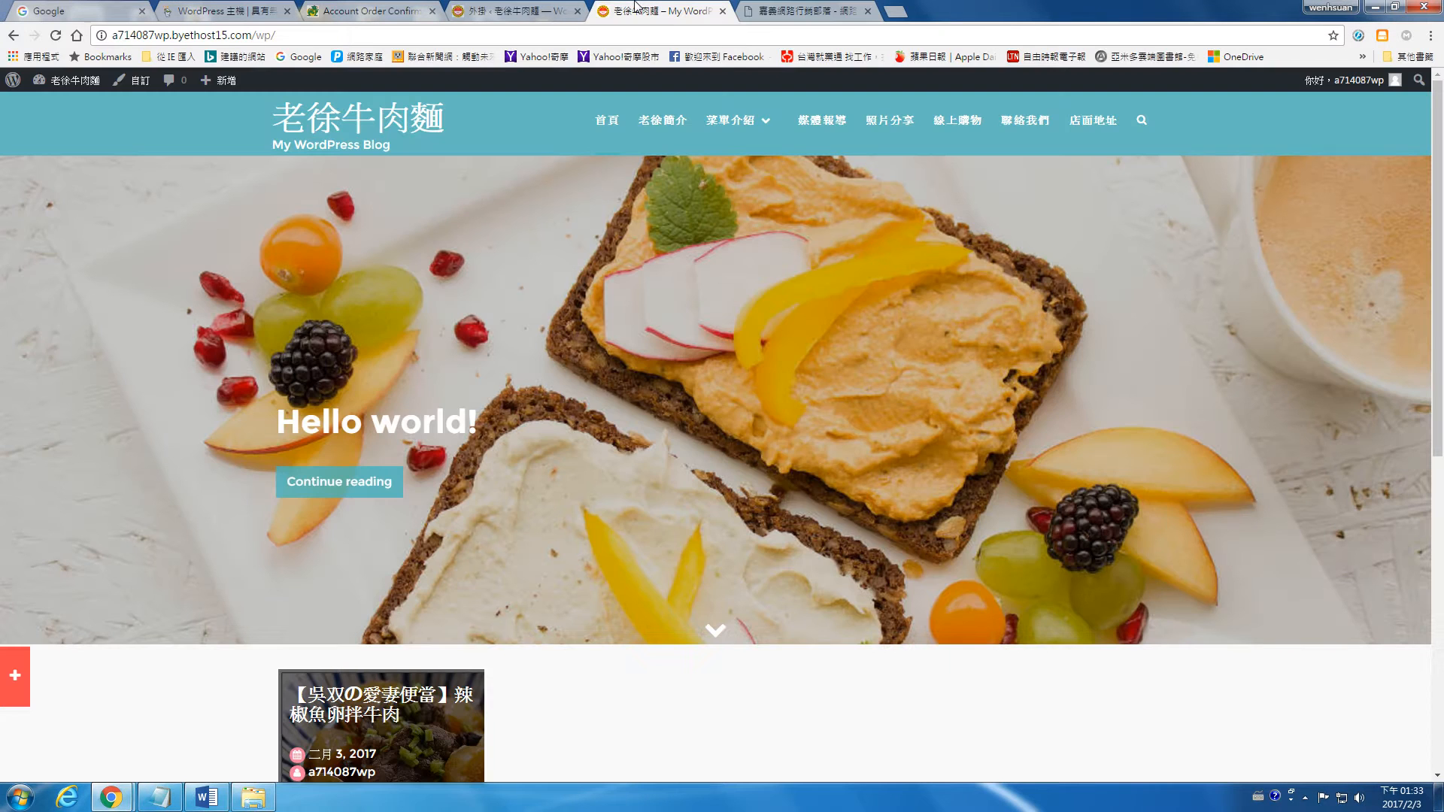
{"action": "left_click", "coordinate": [894, 14]}
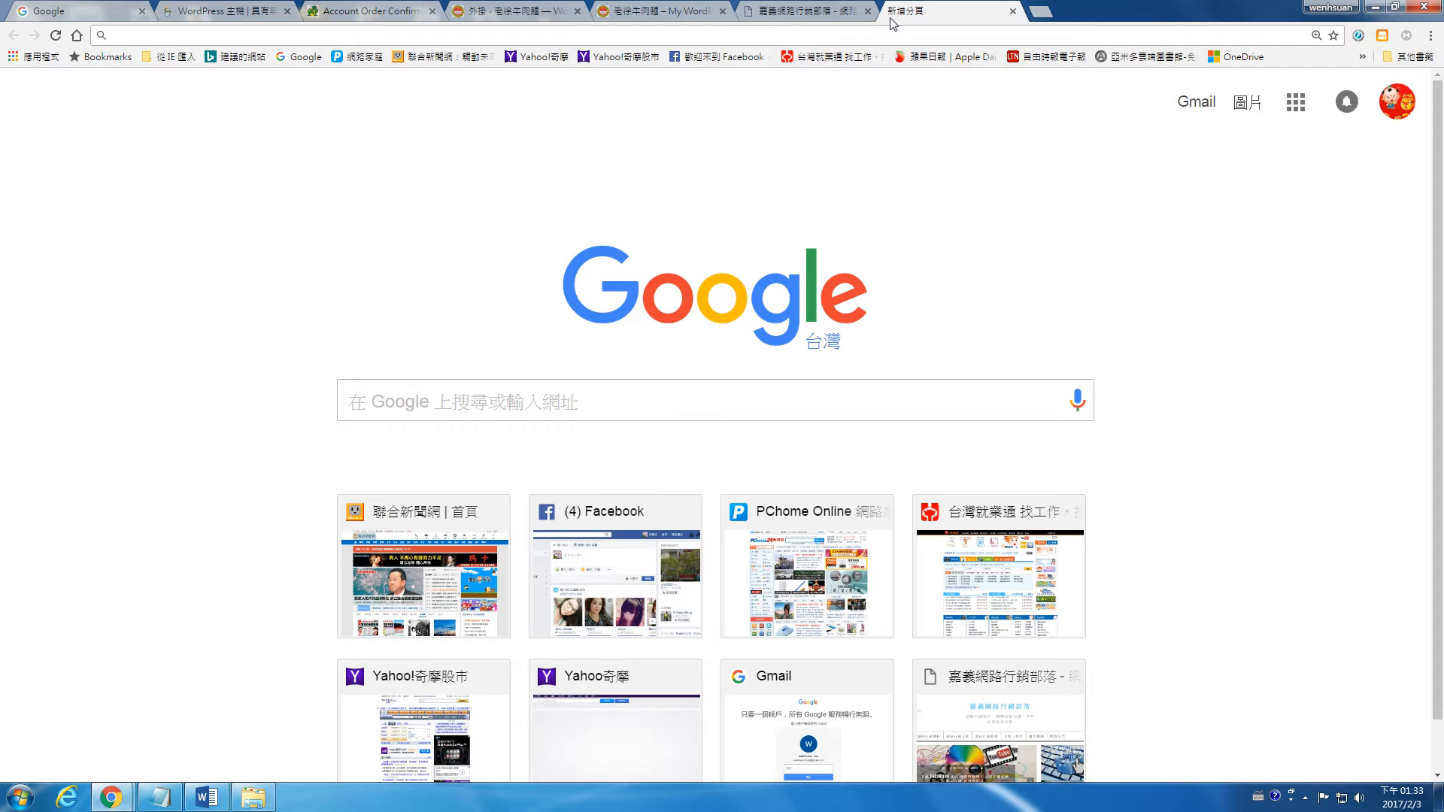
{"action": "type", "text": "w"}
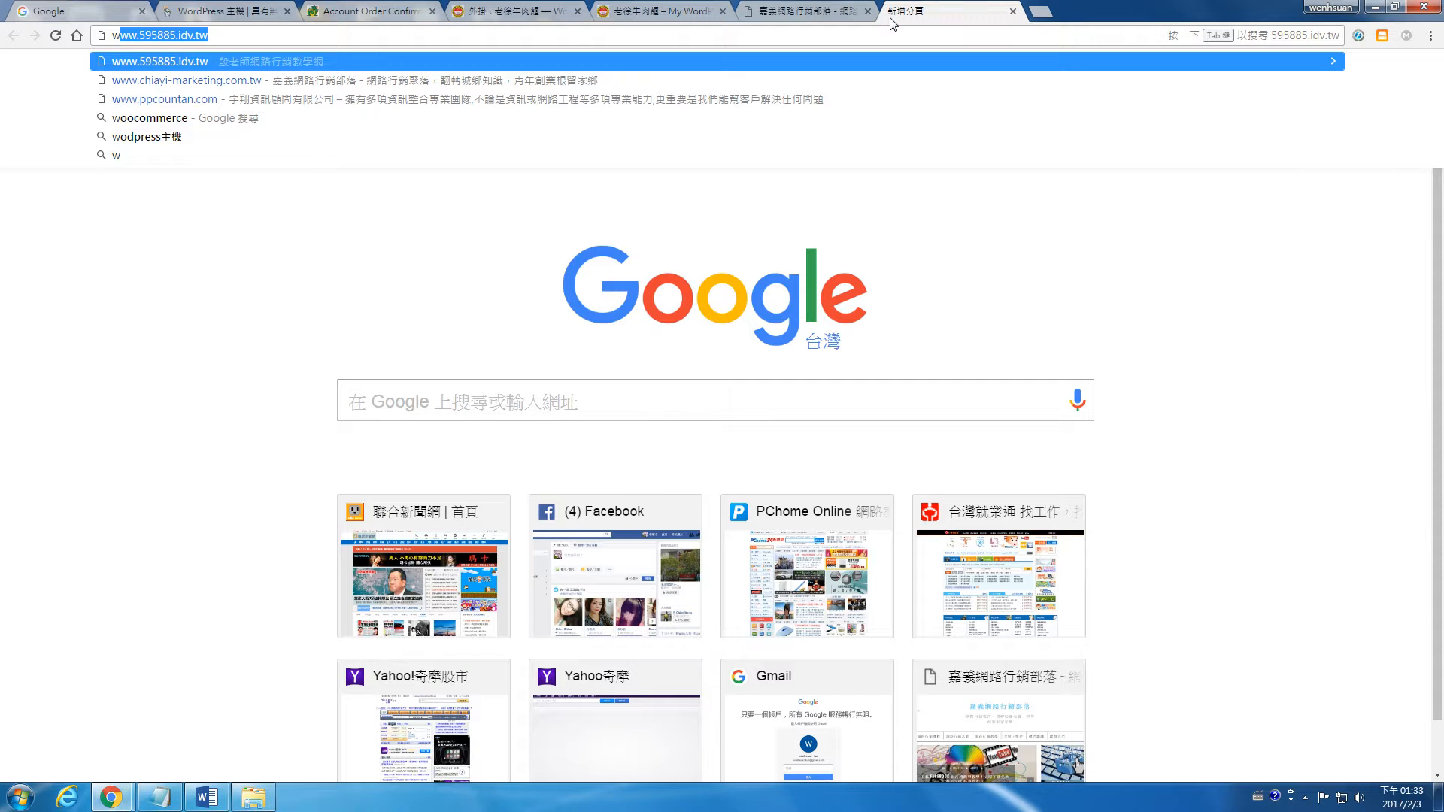
{"action": "type", "text": "oocommerce"}
{"action": "key", "text": "Return"}
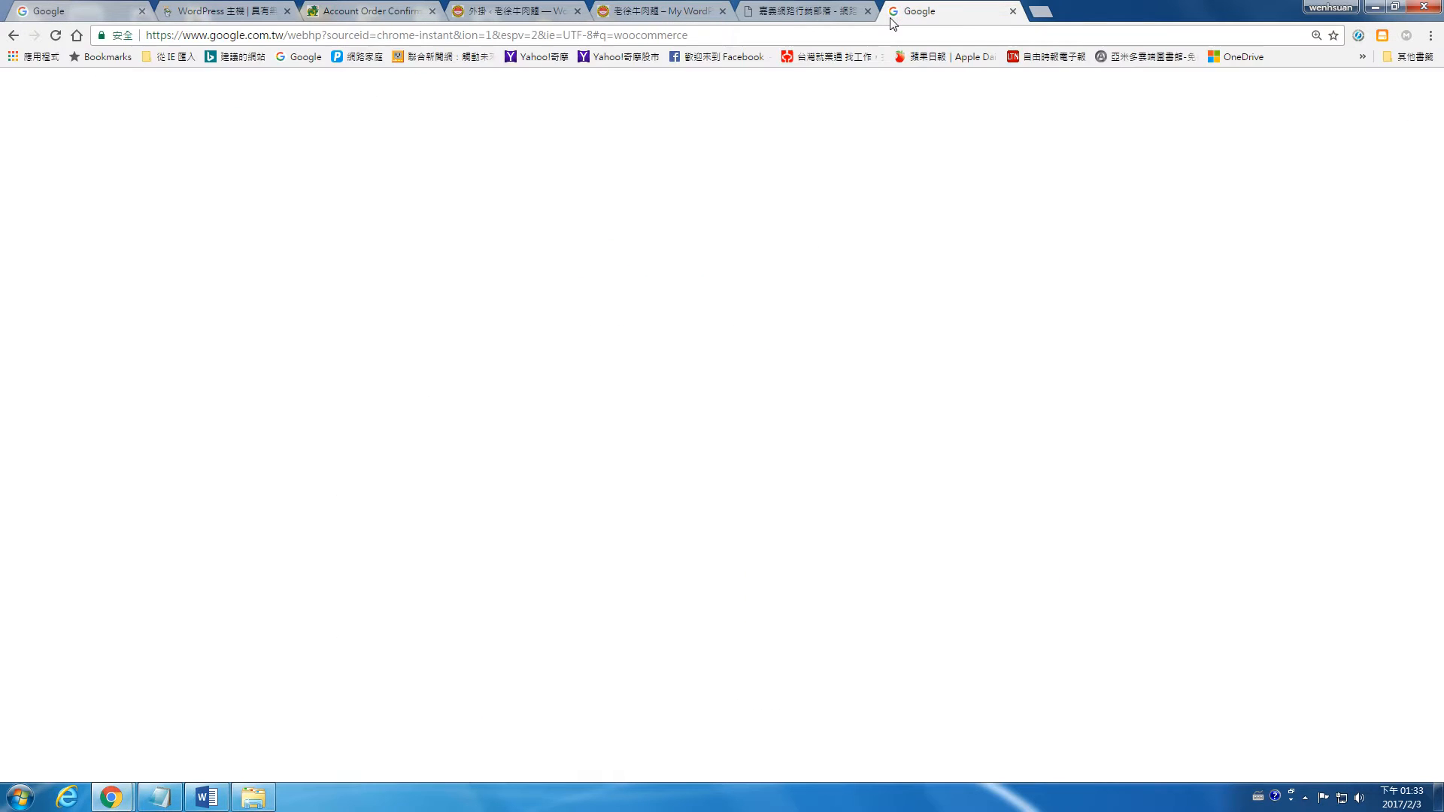
{"action": "scroll", "coordinate": [434, 517], "scroll_direction": "down", "scroll_amount": 3}
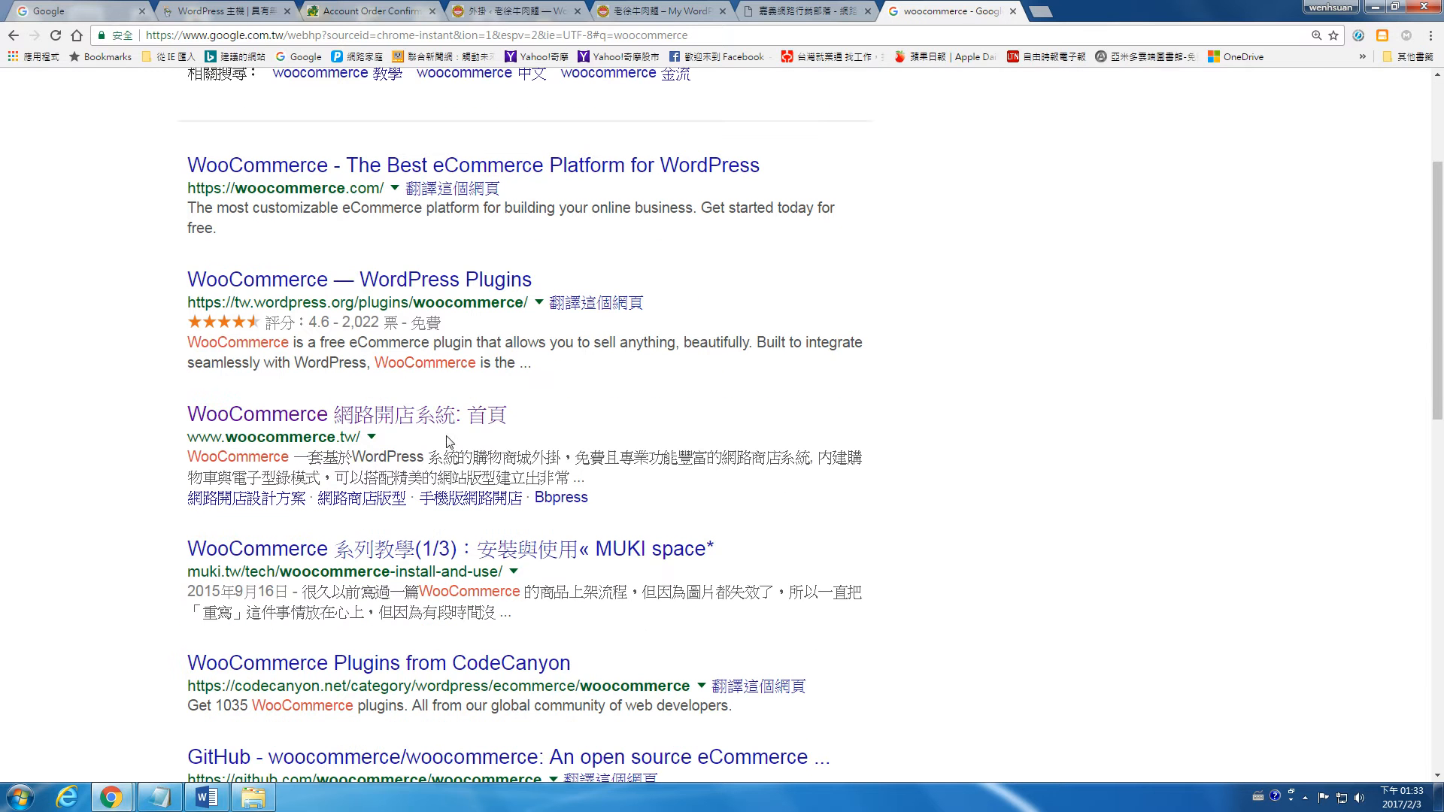
Step: Open the "WooCommerce - The Best eCommerce Platform for WordPress" search result and look over the site's themes overview page
{"action": "left_click", "coordinate": [545, 166]}
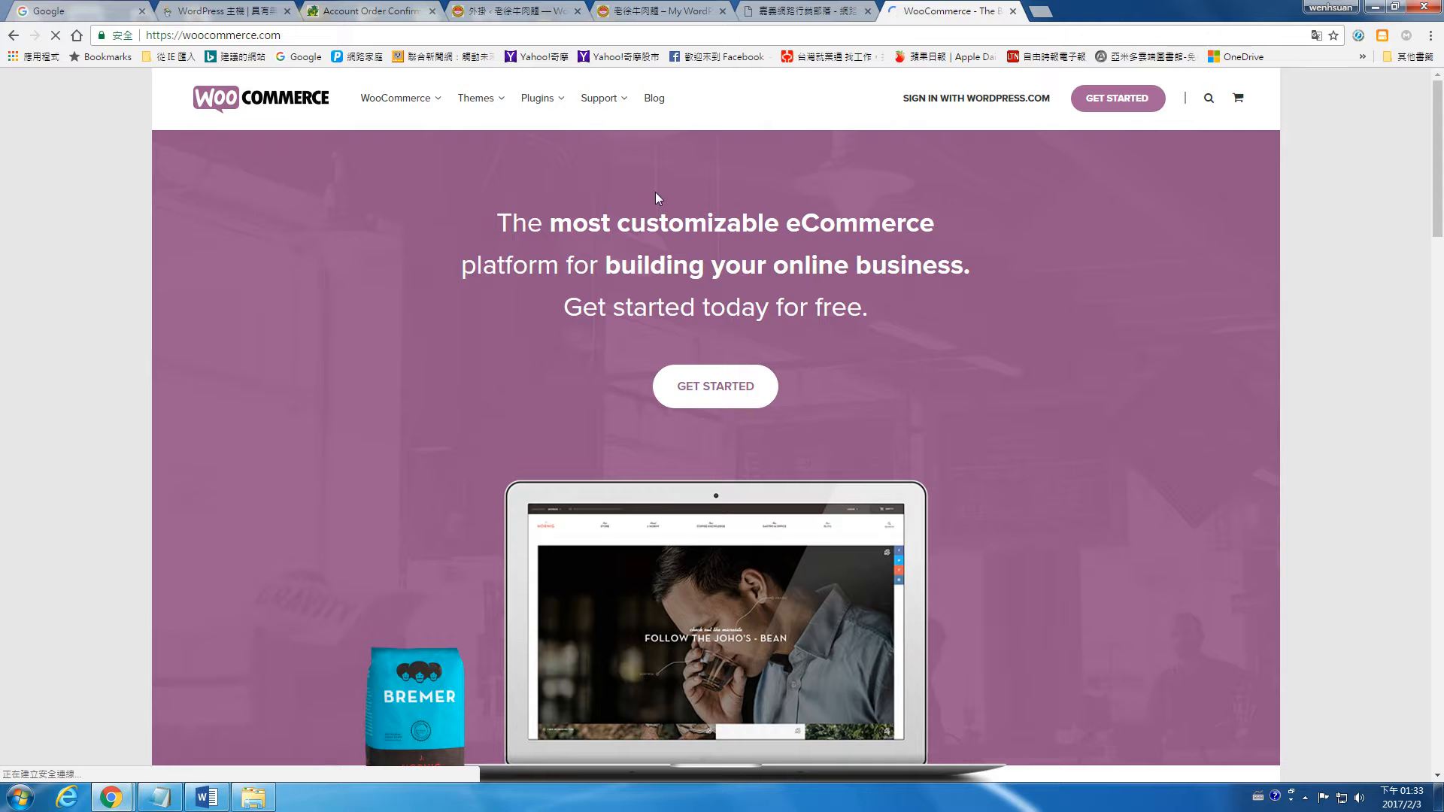
{"action": "mouse_move", "coordinate": [476, 98]}
{"action": "left_click", "coordinate": [485, 159]}
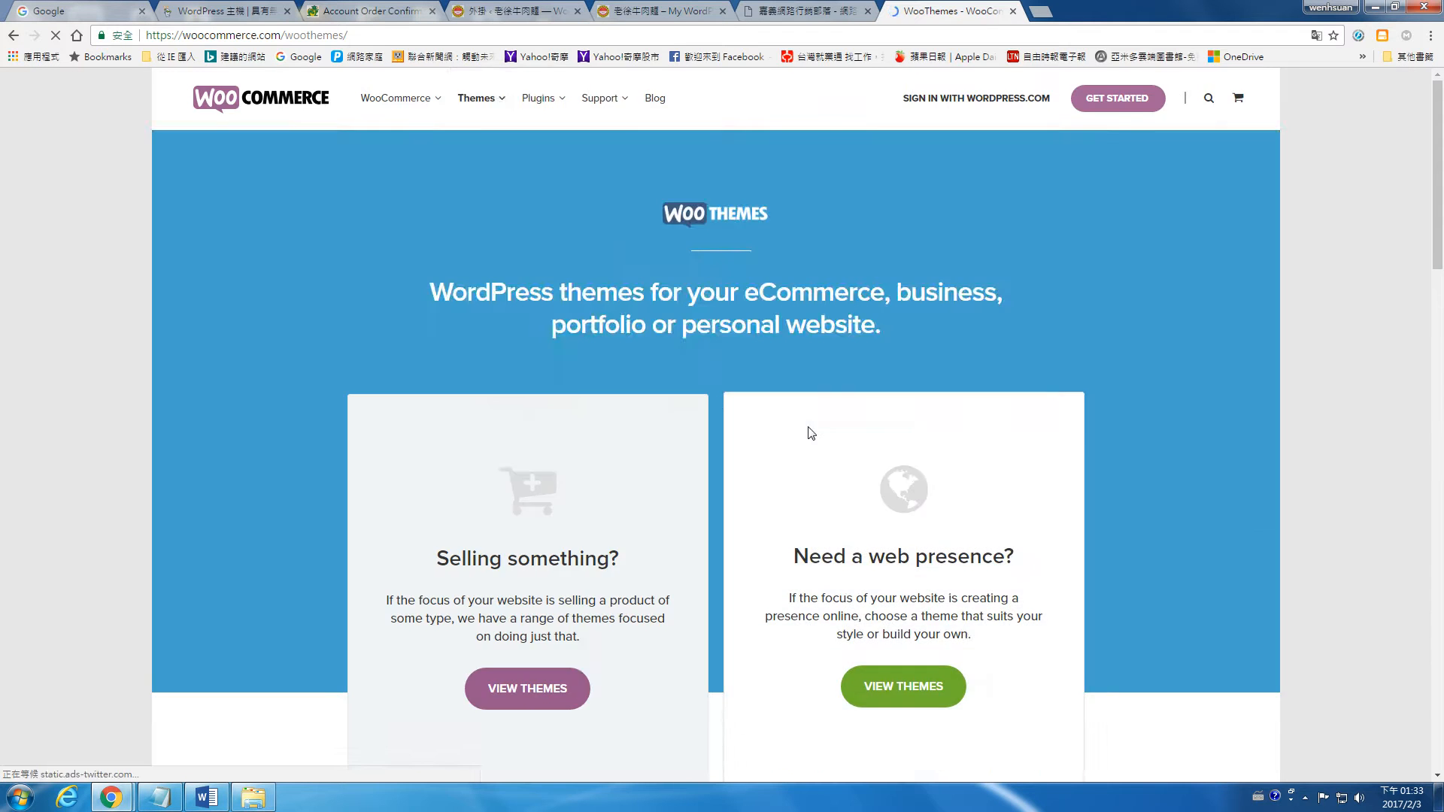
{"action": "scroll", "coordinate": [809, 425], "scroll_direction": "down", "scroll_amount": 10}
{"action": "scroll", "coordinate": [812, 423], "scroll_direction": "down", "scroll_amount": 8}
{"action": "scroll", "coordinate": [454, 432], "scroll_direction": "up", "scroll_amount": 4}
Step: Check the All Themes Package offer and return to the themes overview page
{"action": "left_click", "coordinate": [422, 391]}
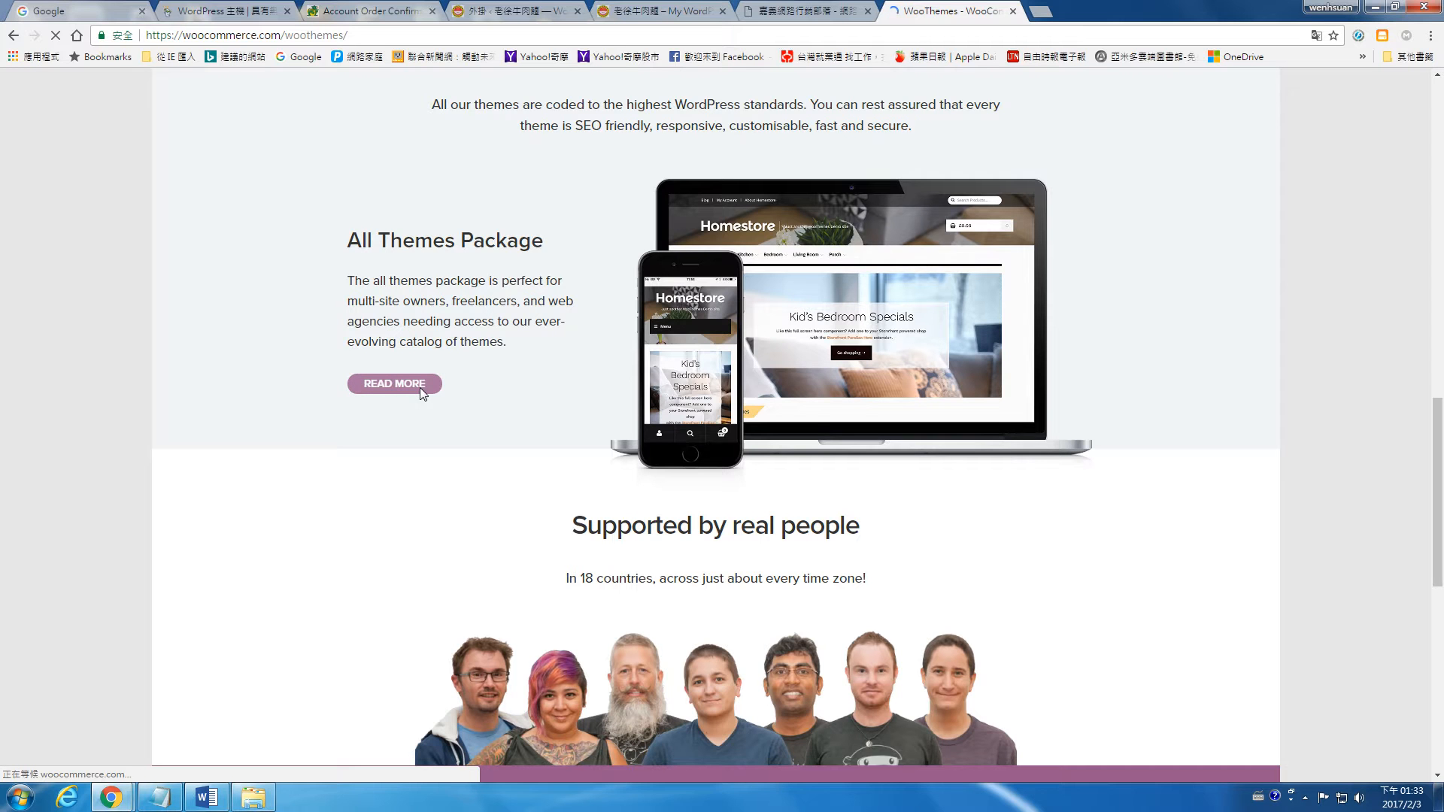
{"action": "scroll", "coordinate": [690, 413], "scroll_direction": "down", "scroll_amount": 15}
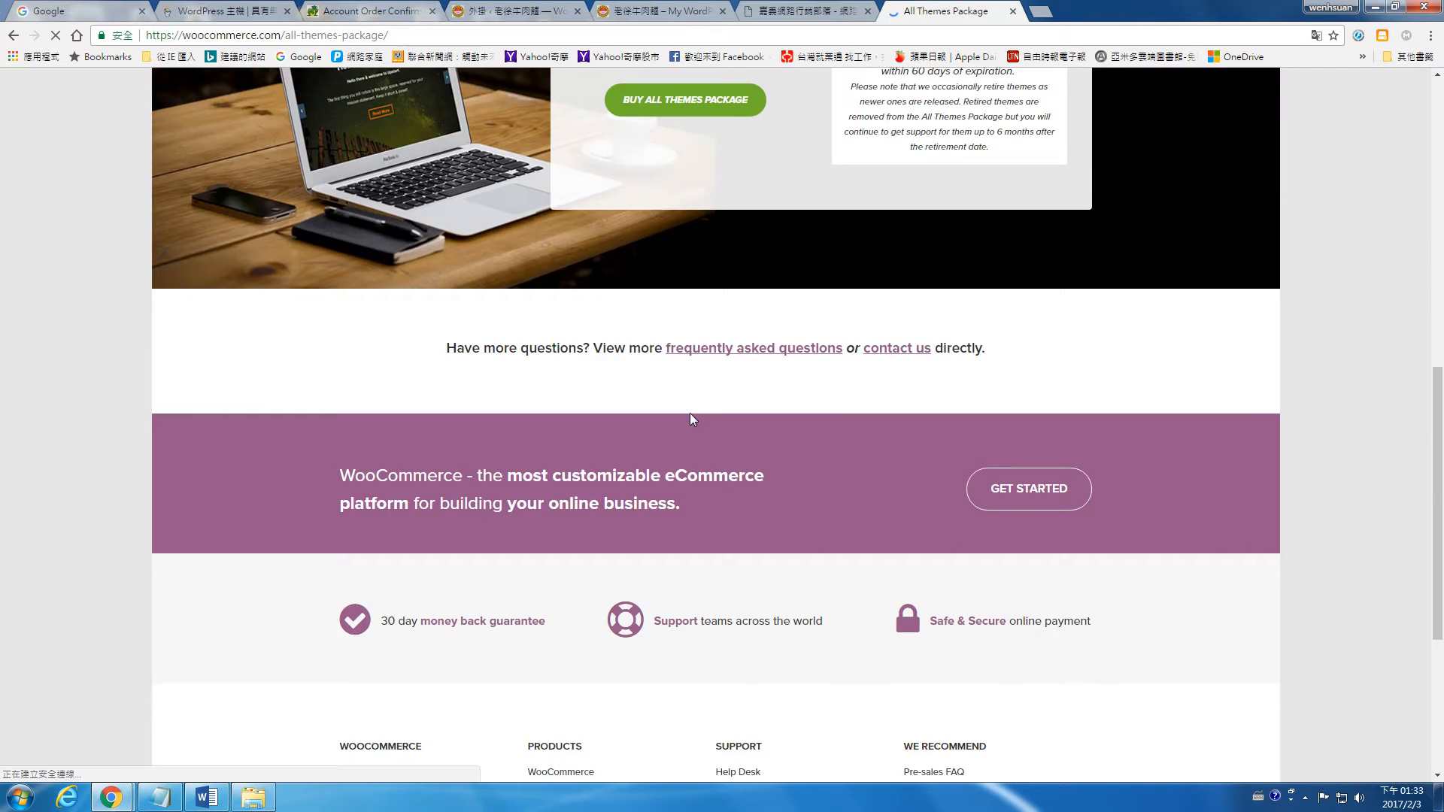
{"action": "scroll", "coordinate": [696, 413], "scroll_direction": "up", "scroll_amount": 7}
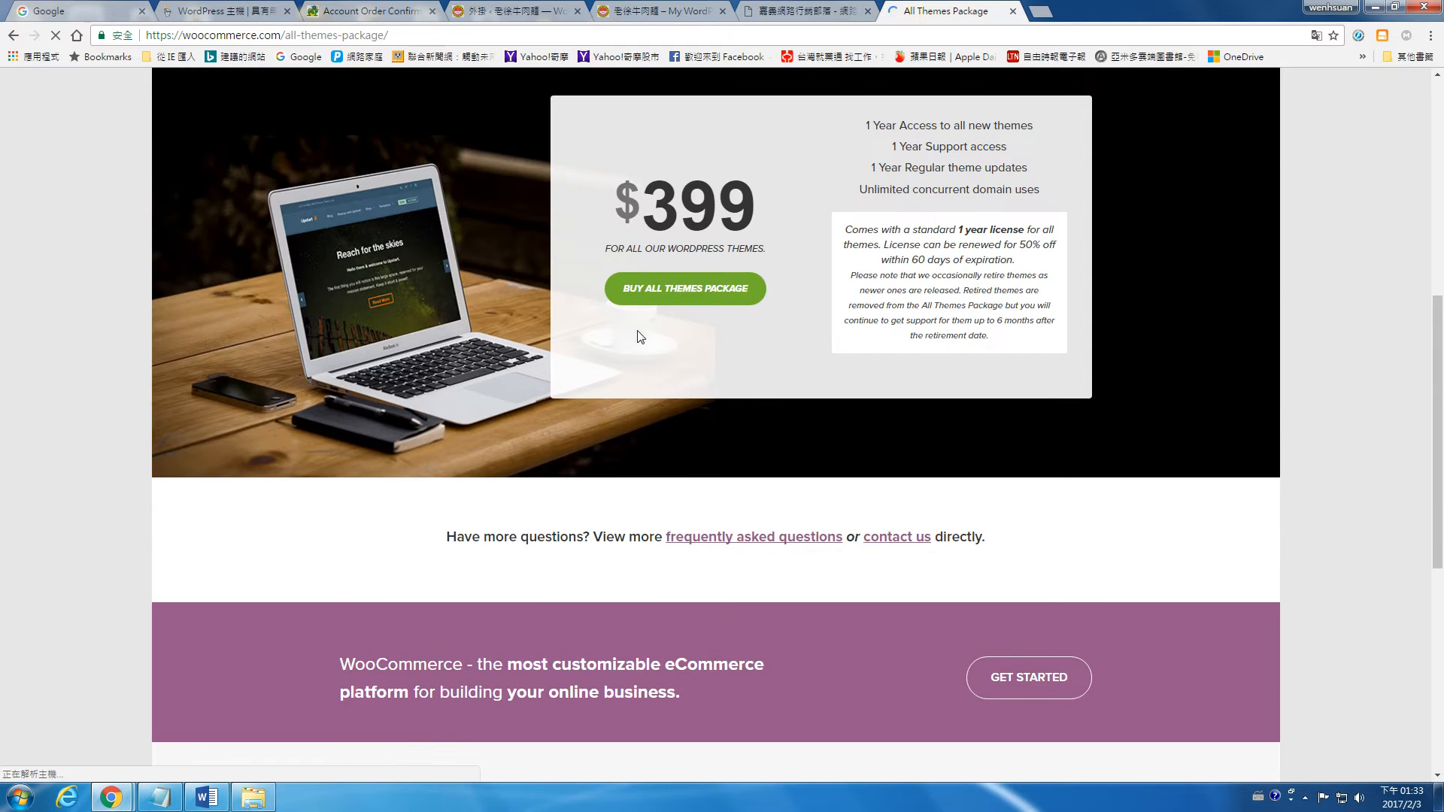
{"action": "left_click", "coordinate": [14, 34]}
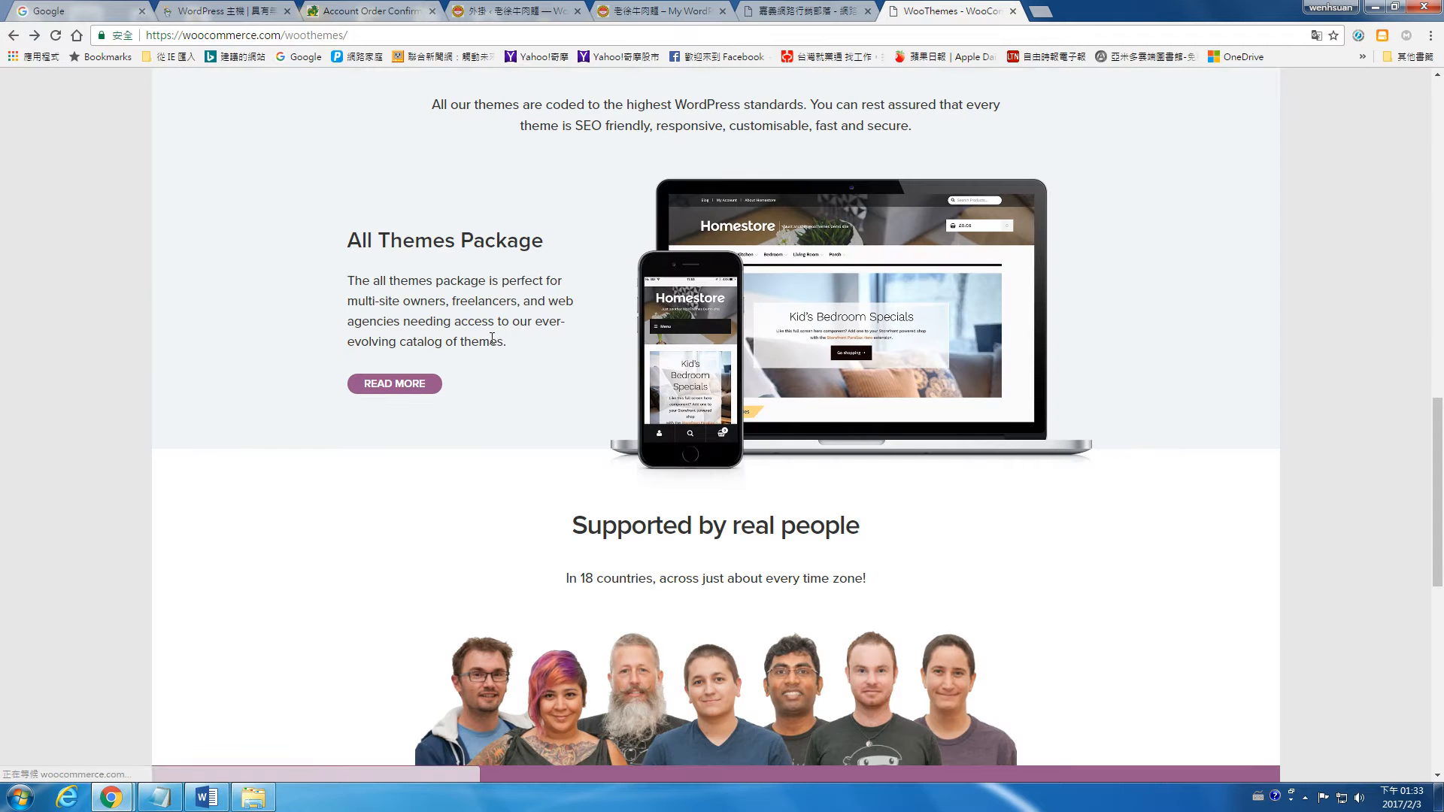
{"action": "scroll", "coordinate": [493, 336], "scroll_direction": "down", "scroll_amount": 10}
{"action": "scroll", "coordinate": [495, 339], "scroll_direction": "up", "scroll_amount": 12}
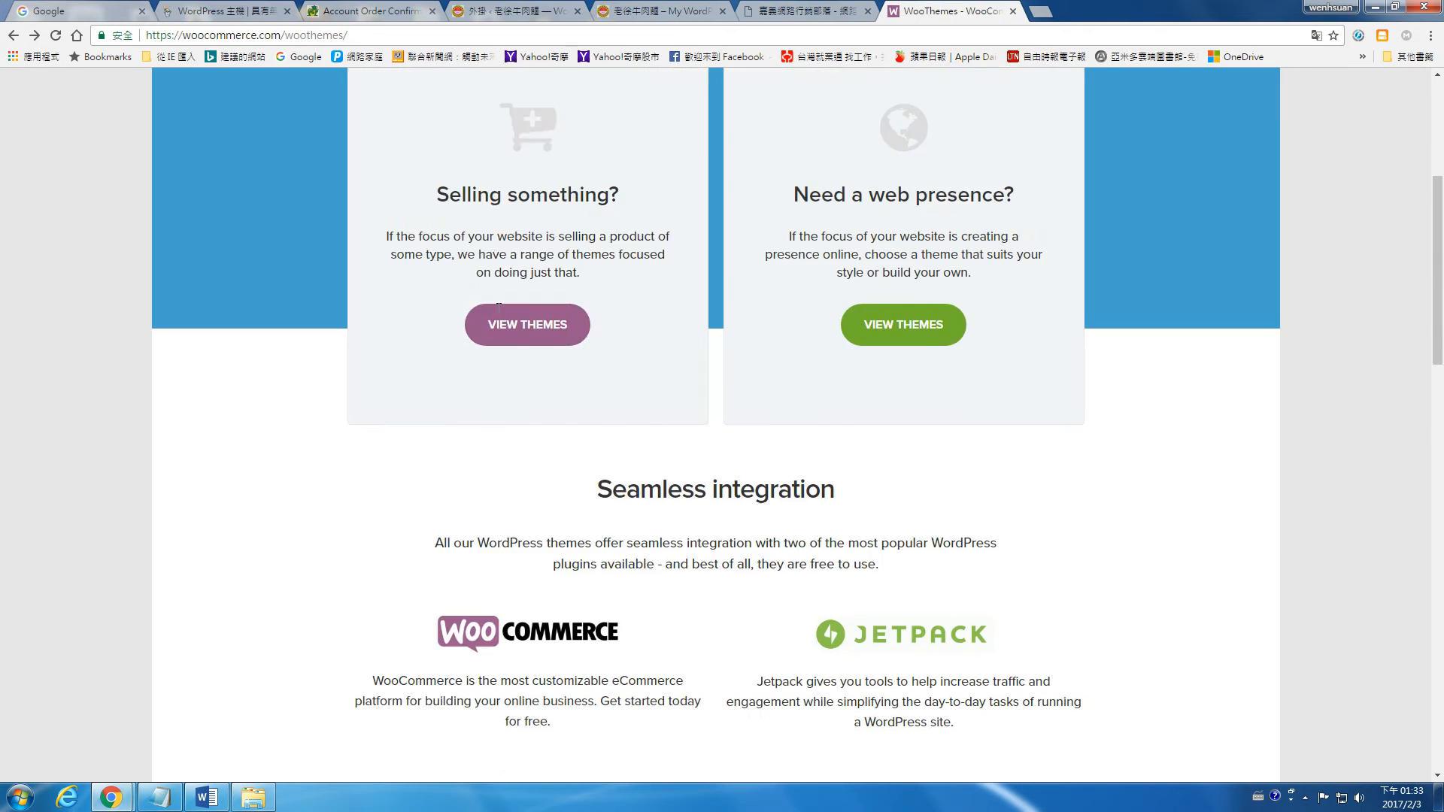
Step: Browse the Business themes and open the live demo of the Superstore theme
{"action": "mouse_move", "coordinate": [477, 99]}
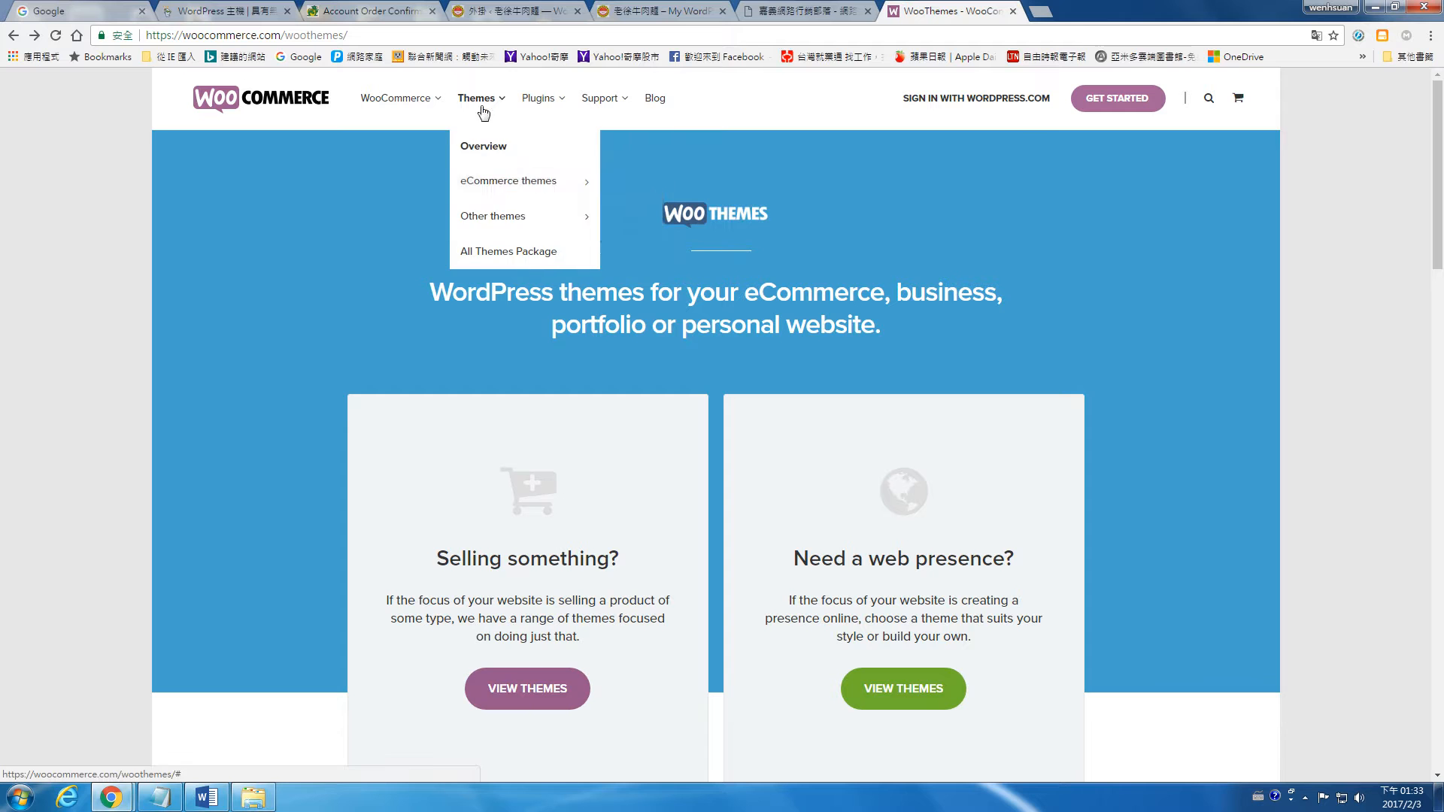
{"action": "mouse_move", "coordinate": [506, 228]}
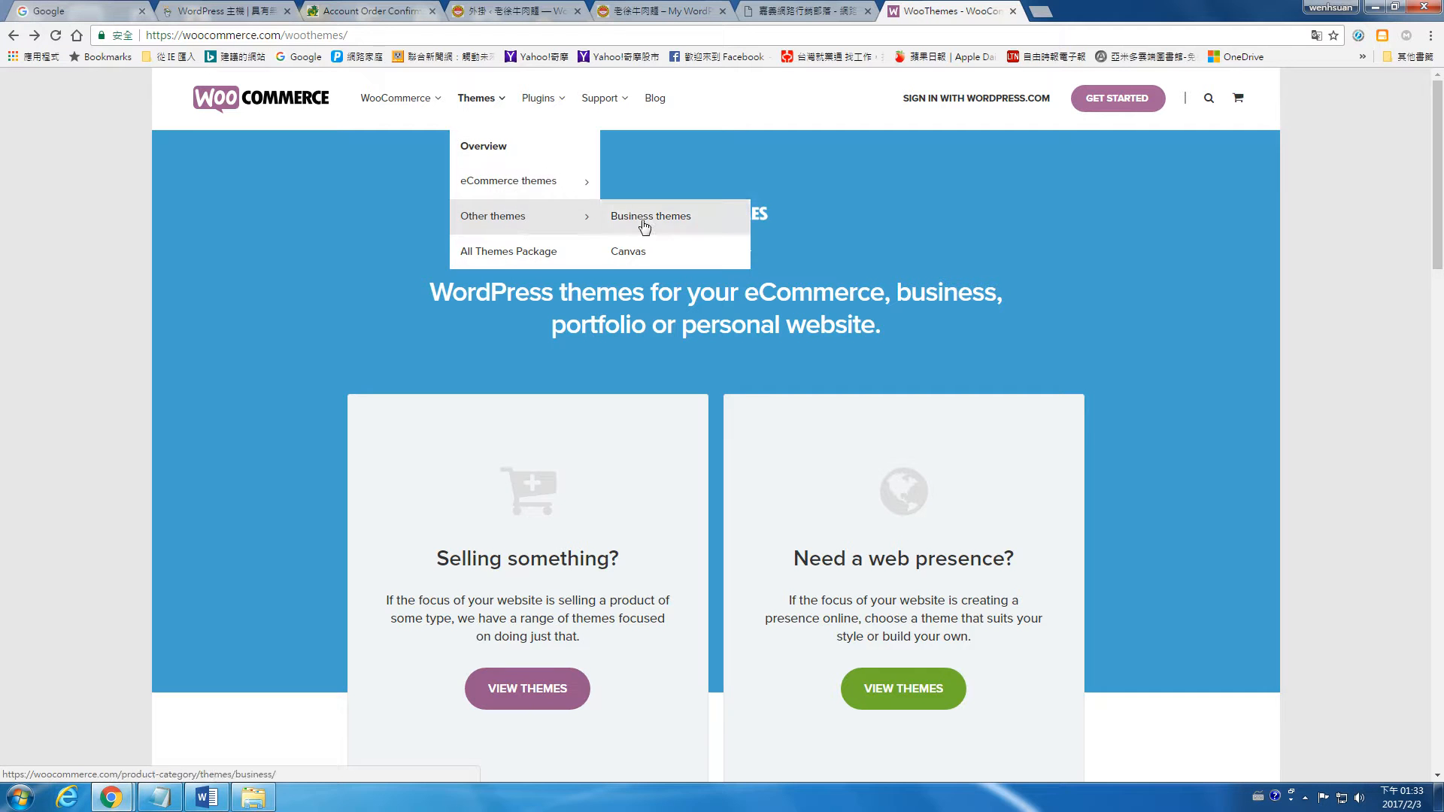
{"action": "left_click", "coordinate": [644, 224]}
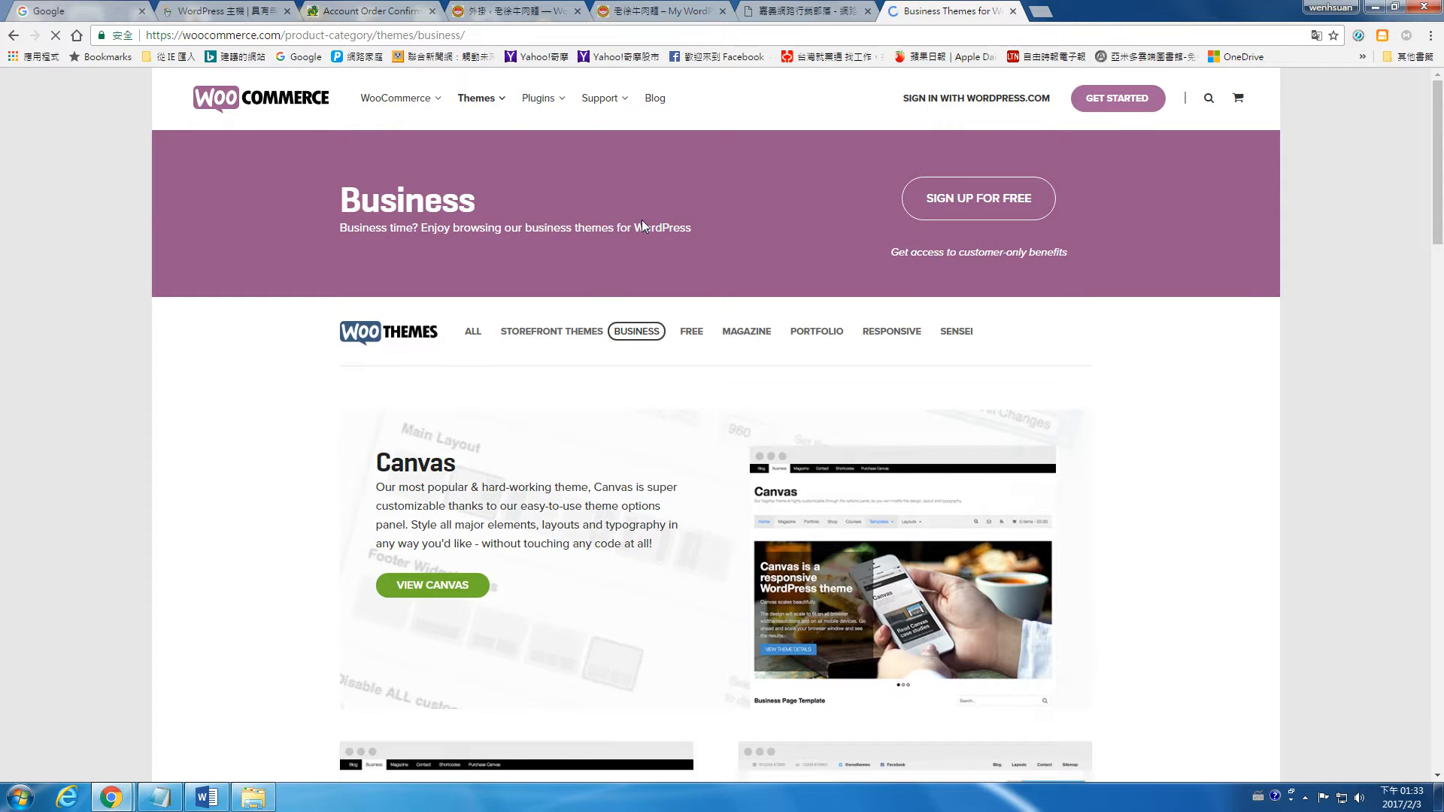
{"action": "scroll", "coordinate": [593, 250], "scroll_direction": "down", "scroll_amount": 3}
{"action": "scroll", "coordinate": [593, 250], "scroll_direction": "down", "scroll_amount": 2}
{"action": "mouse_move", "coordinate": [939, 459]}
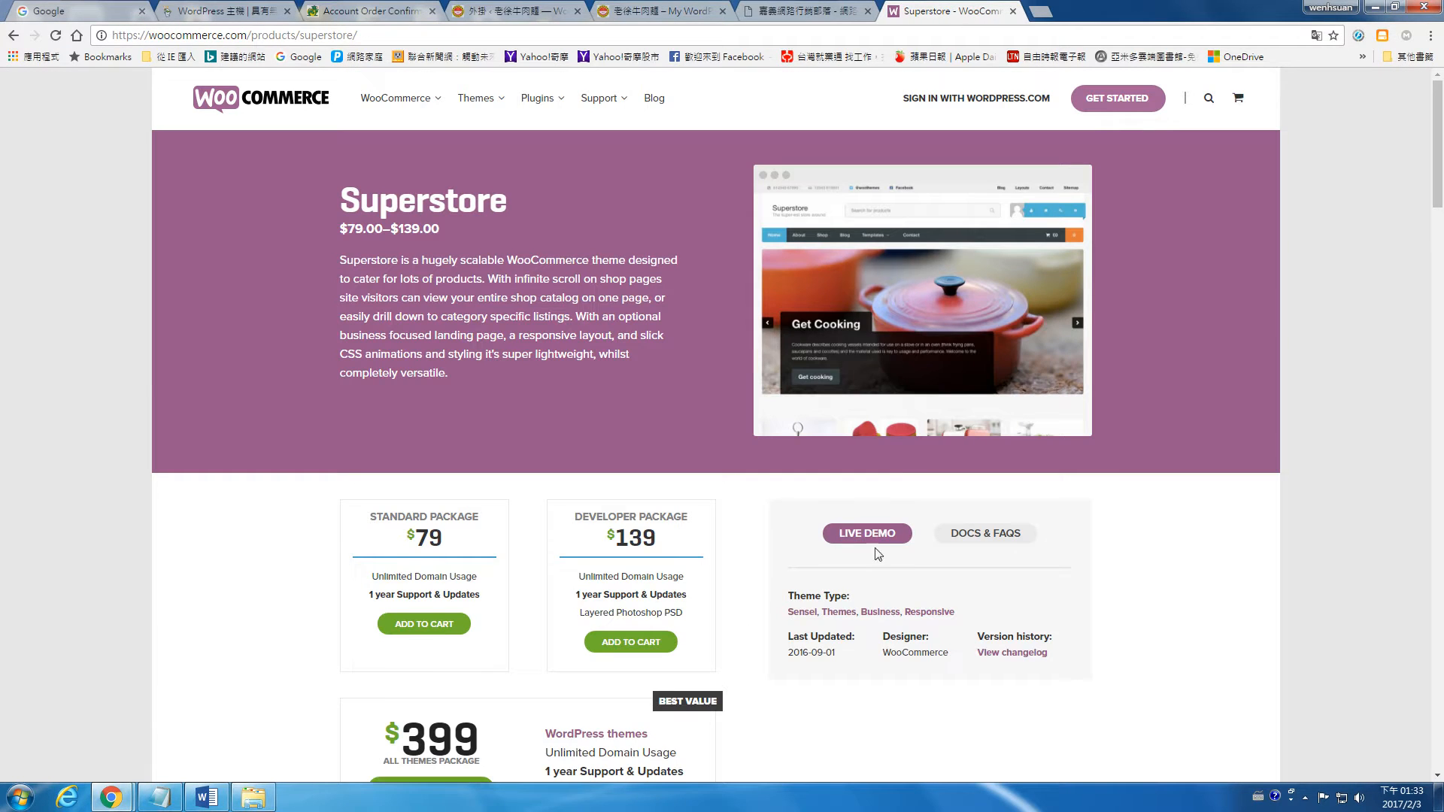
{"action": "left_click", "coordinate": [875, 534]}
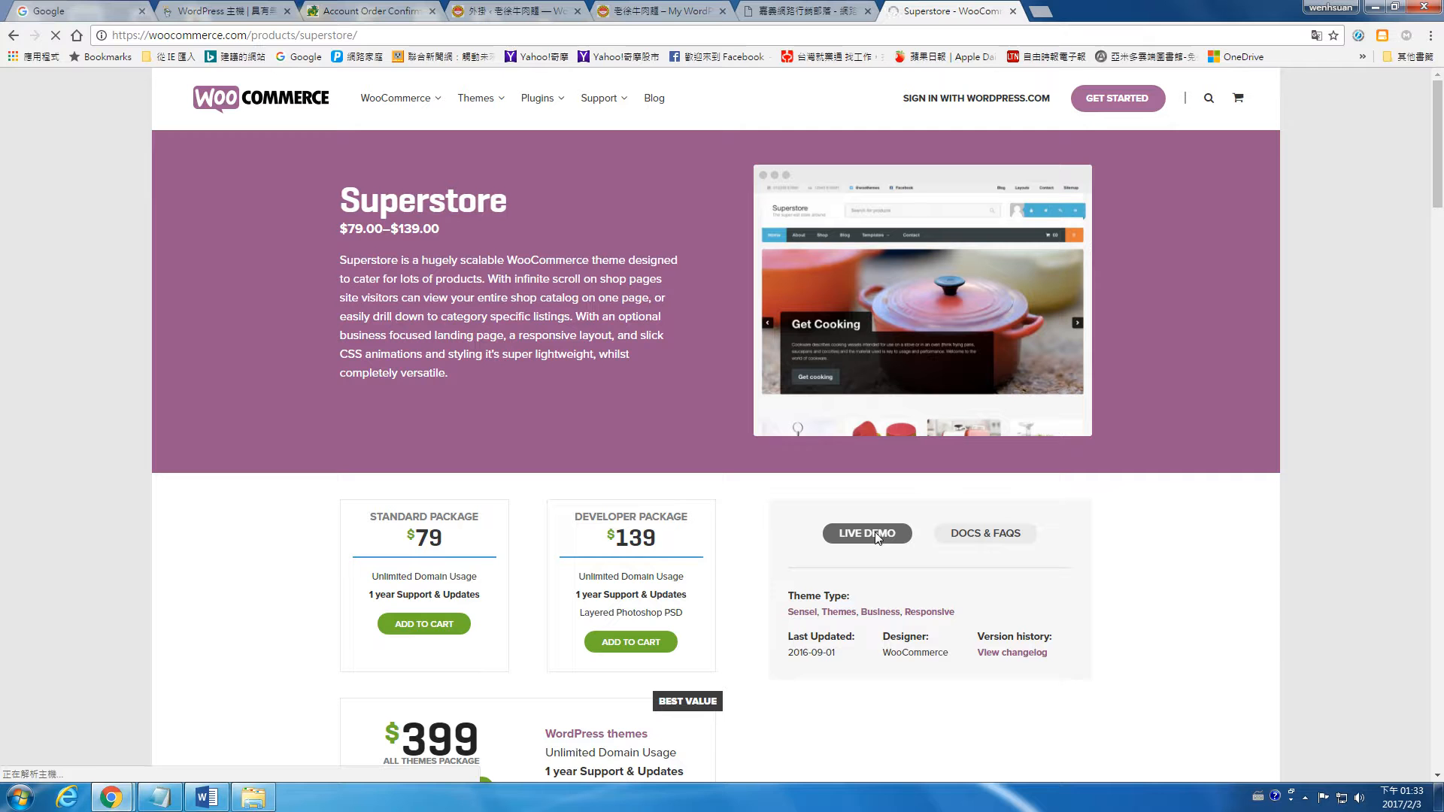
Step: Open the Ninja Silhouette shirt in the Superstore demo shop and add one to the cart
{"action": "mouse_move", "coordinate": [527, 100]}
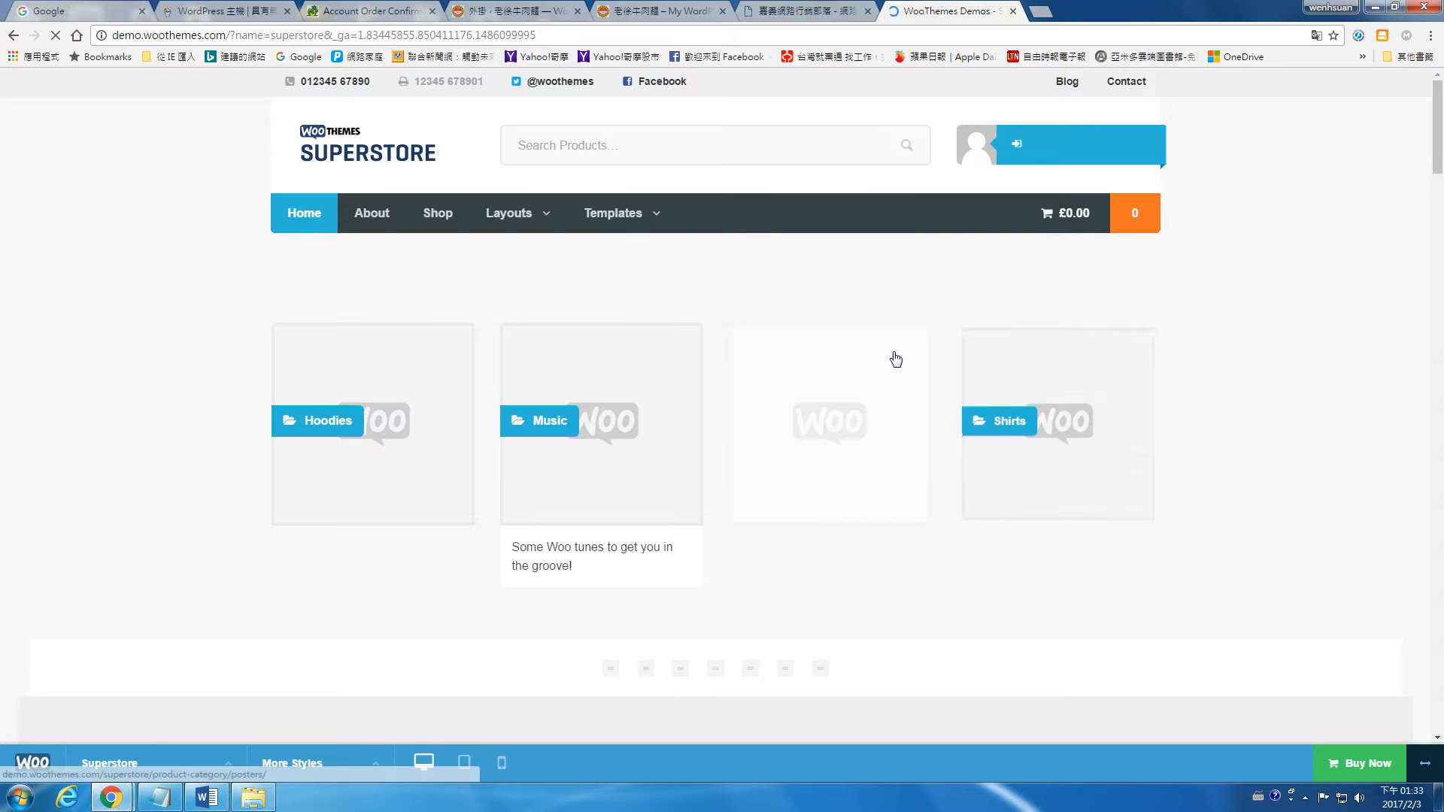
{"action": "scroll", "coordinate": [895, 352], "scroll_direction": "down", "scroll_amount": 7}
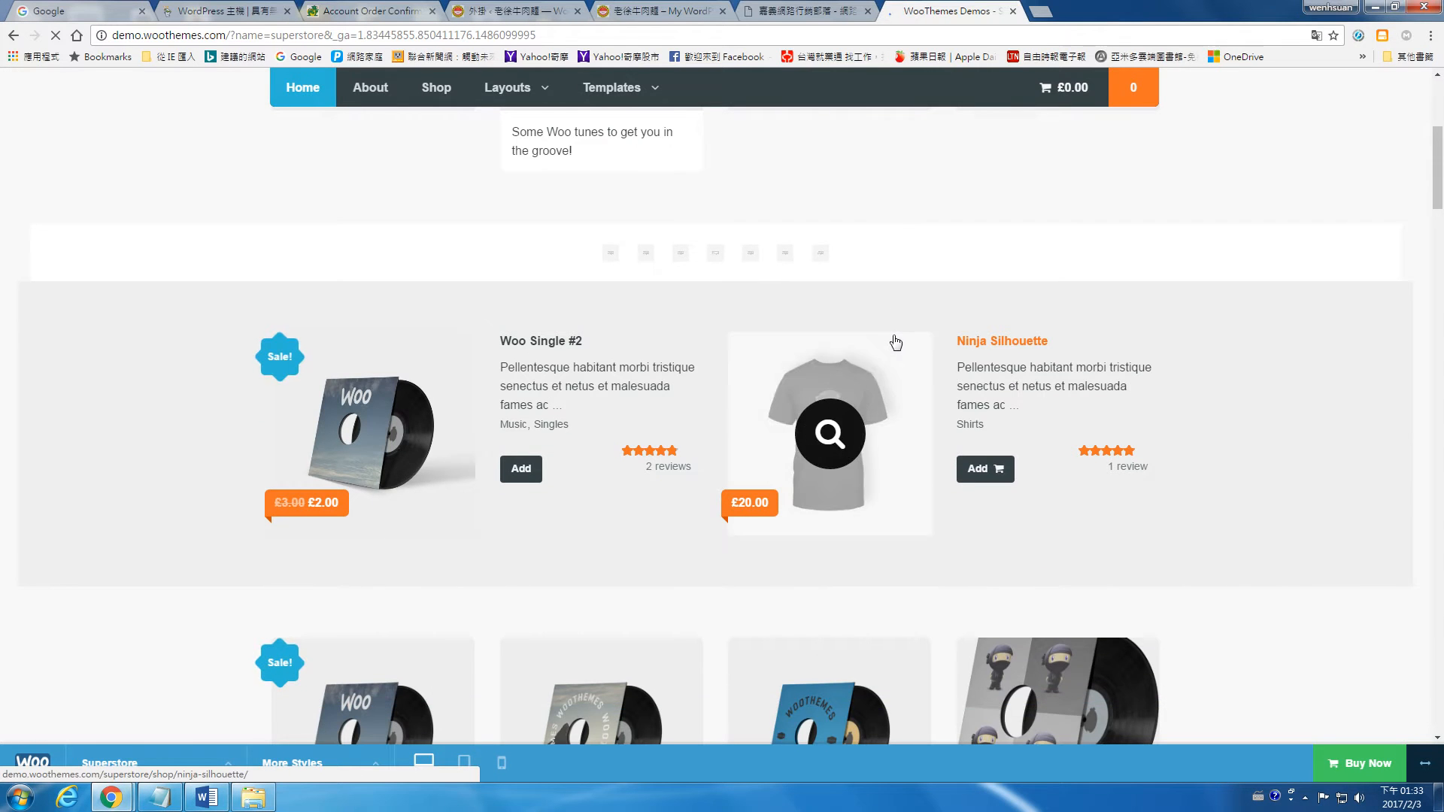
{"action": "scroll", "coordinate": [1067, 290], "scroll_direction": "down", "scroll_amount": 2}
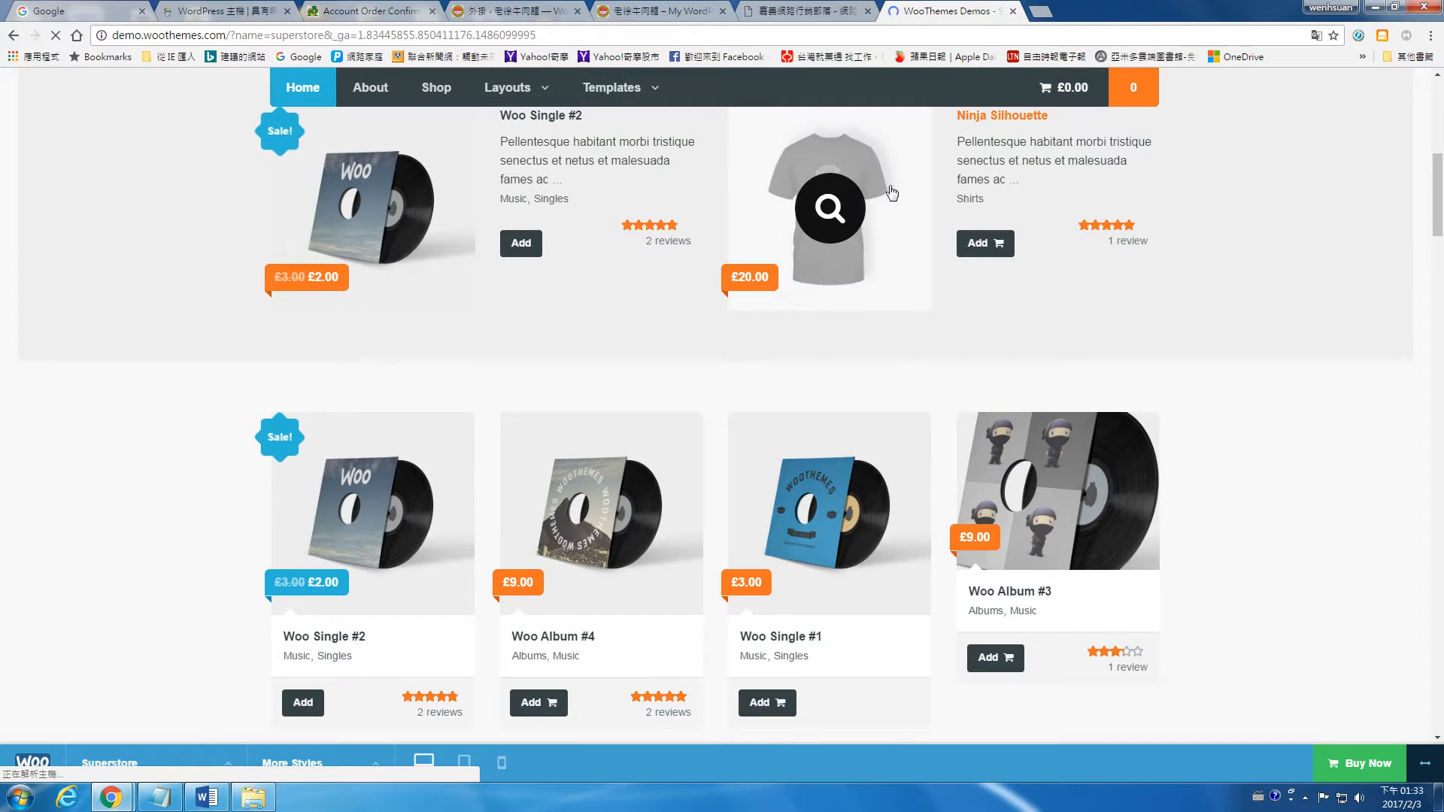
{"action": "left_click", "coordinate": [890, 184]}
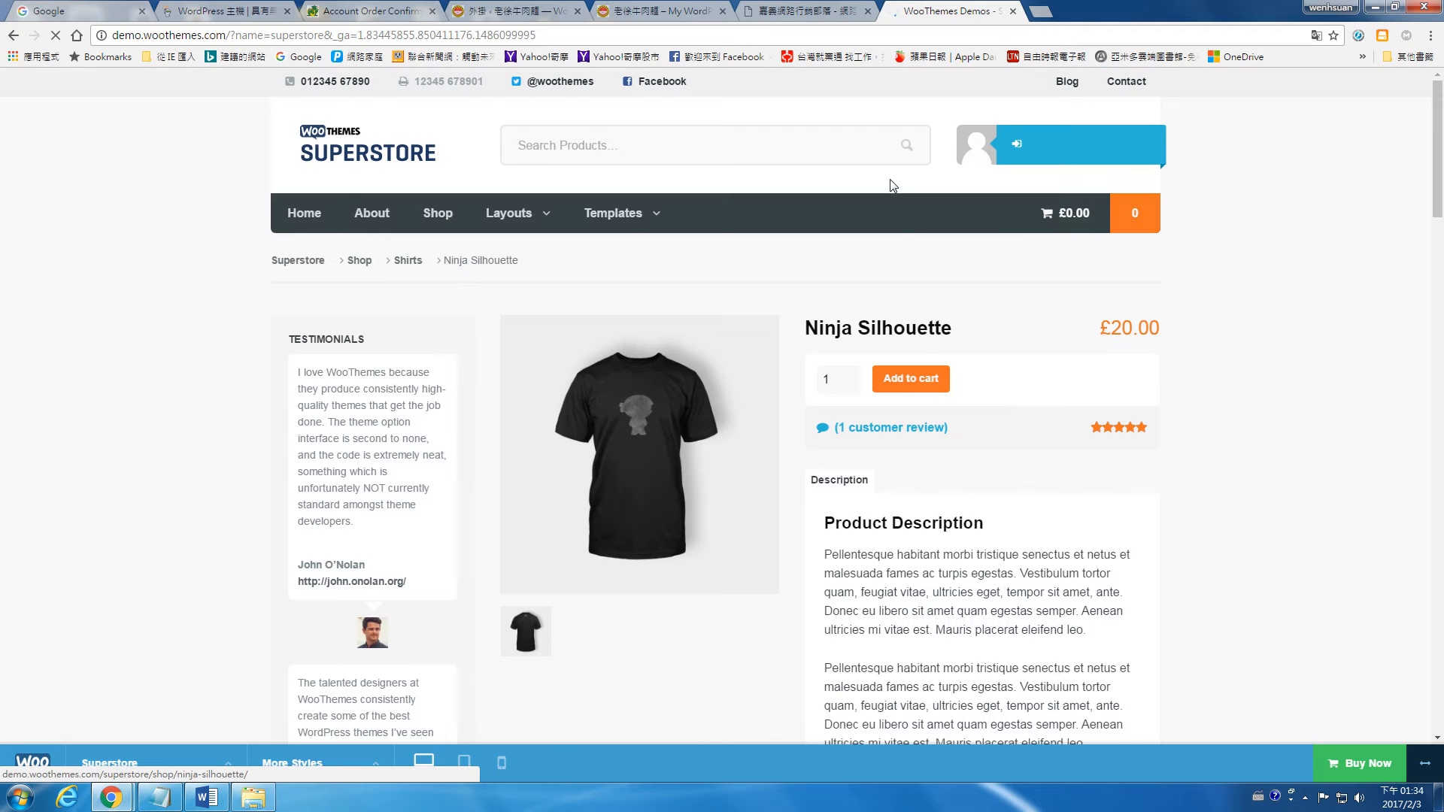
{"action": "left_click", "coordinate": [923, 380]}
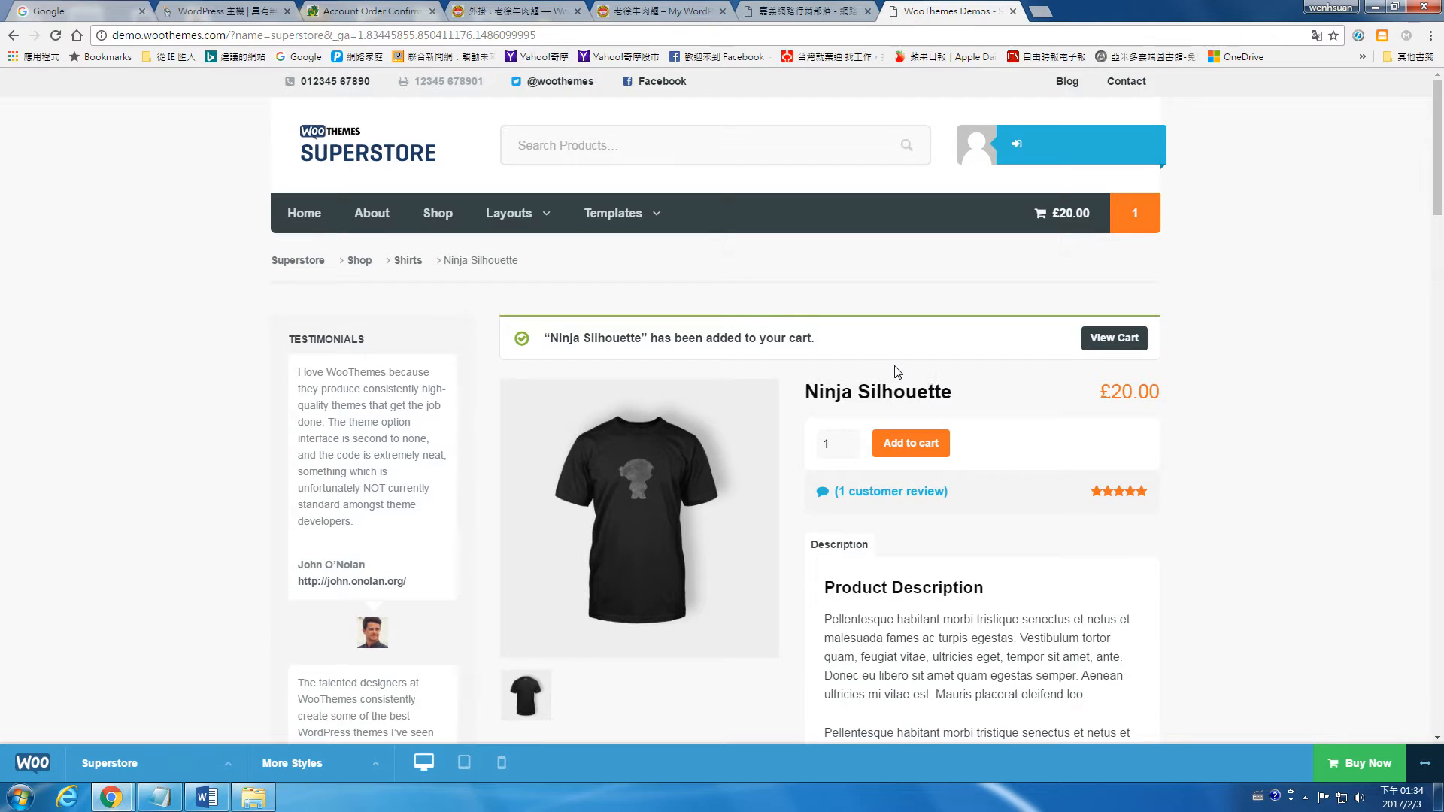
Step: Look over the Ninja Silhouette product page and the Superstore demo's home page down to its footer
{"action": "scroll", "coordinate": [899, 372], "scroll_direction": "down", "scroll_amount": 10}
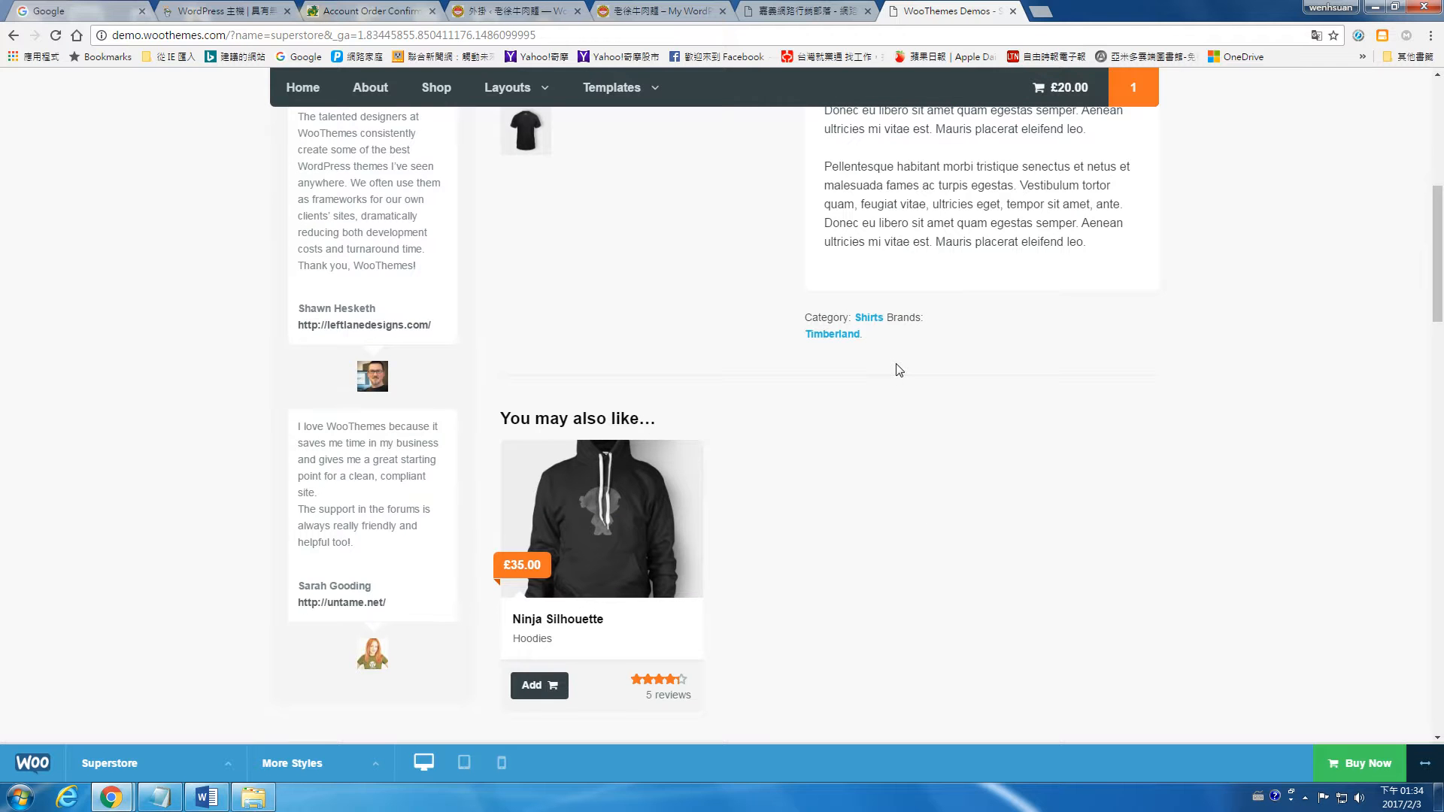
{"action": "scroll", "coordinate": [899, 370], "scroll_direction": "up", "scroll_amount": 2}
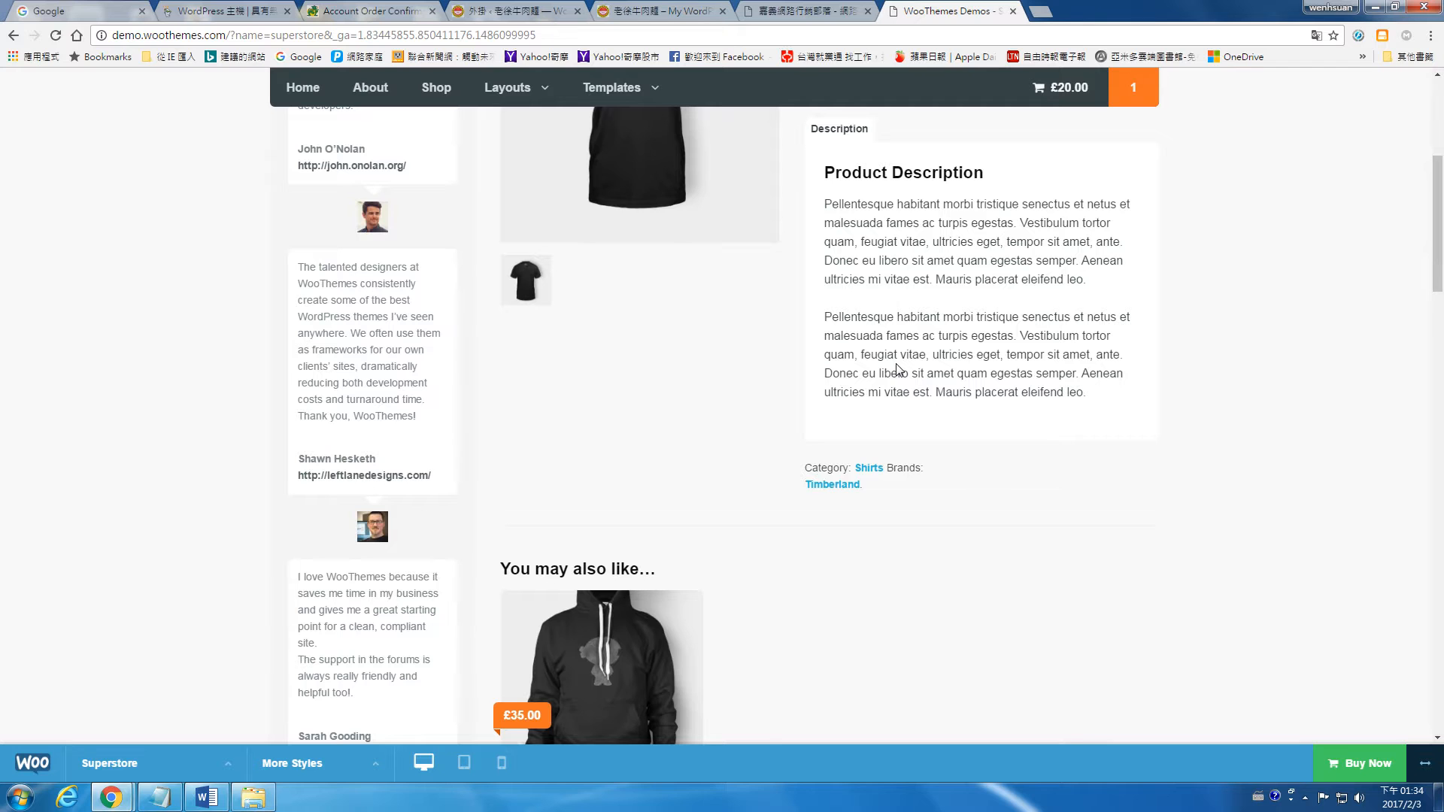
{"action": "scroll", "coordinate": [897, 368], "scroll_direction": "up", "scroll_amount": 5}
{"action": "left_click", "coordinate": [919, 372]}
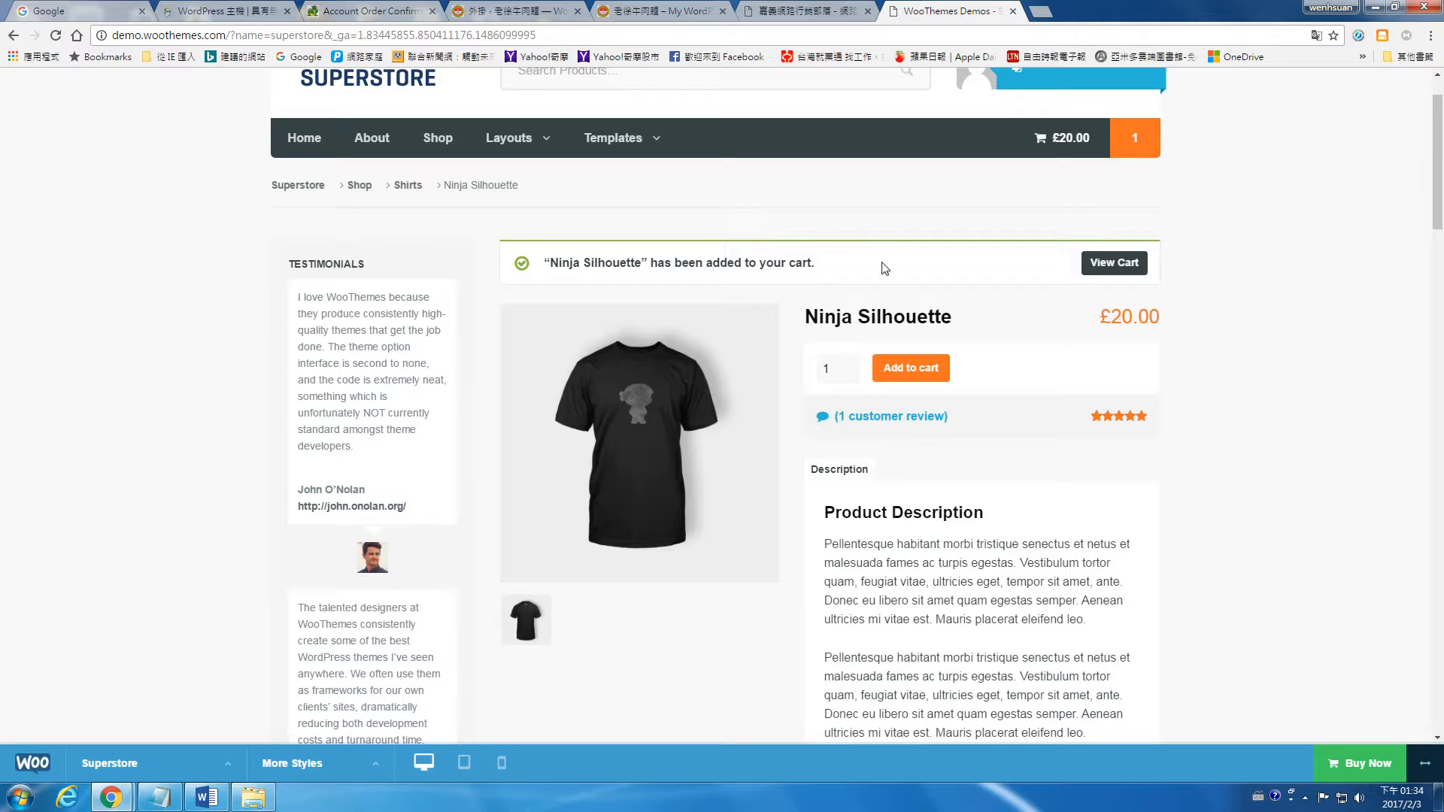
{"action": "left_click", "coordinate": [436, 80]}
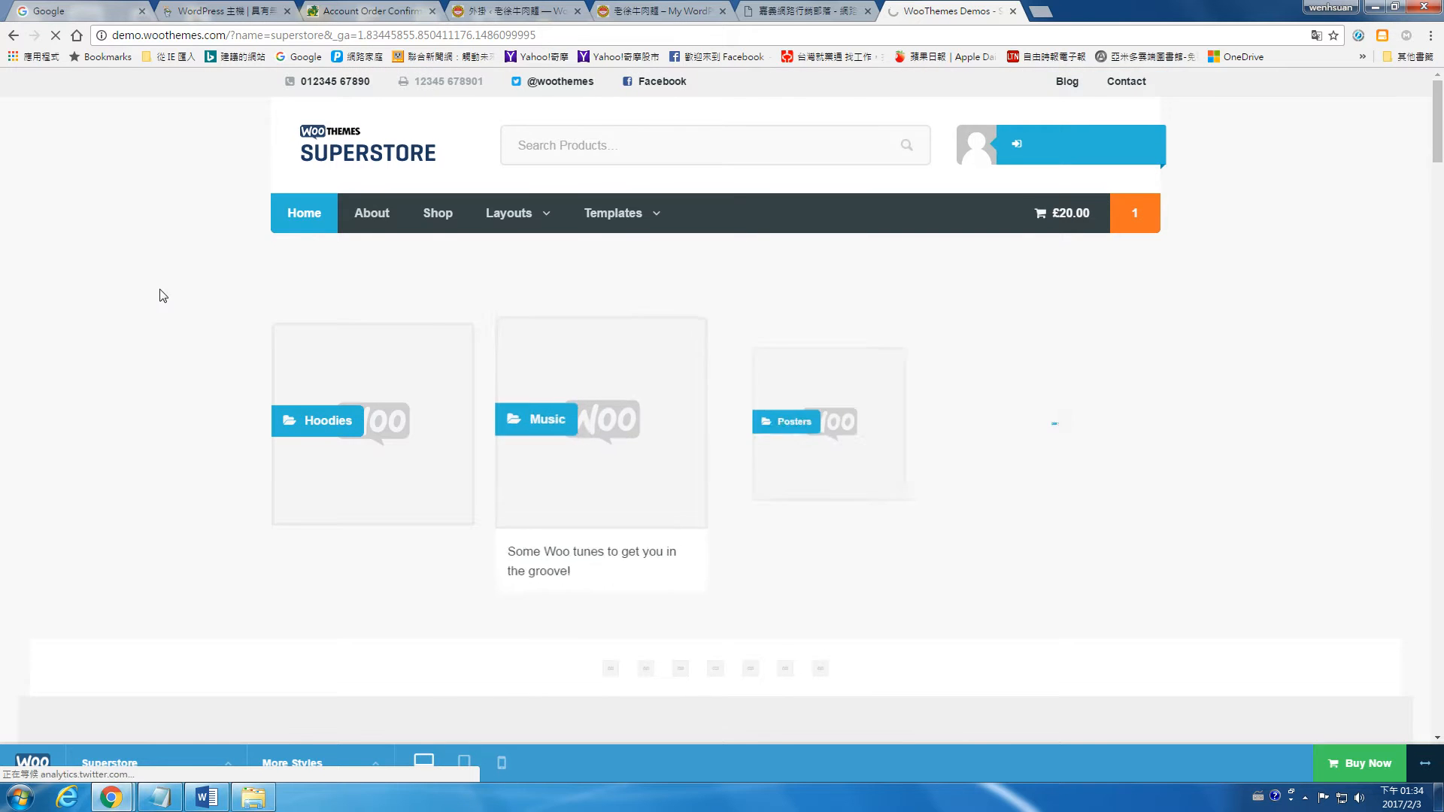
{"action": "scroll", "coordinate": [197, 284], "scroll_direction": "down", "scroll_amount": 10}
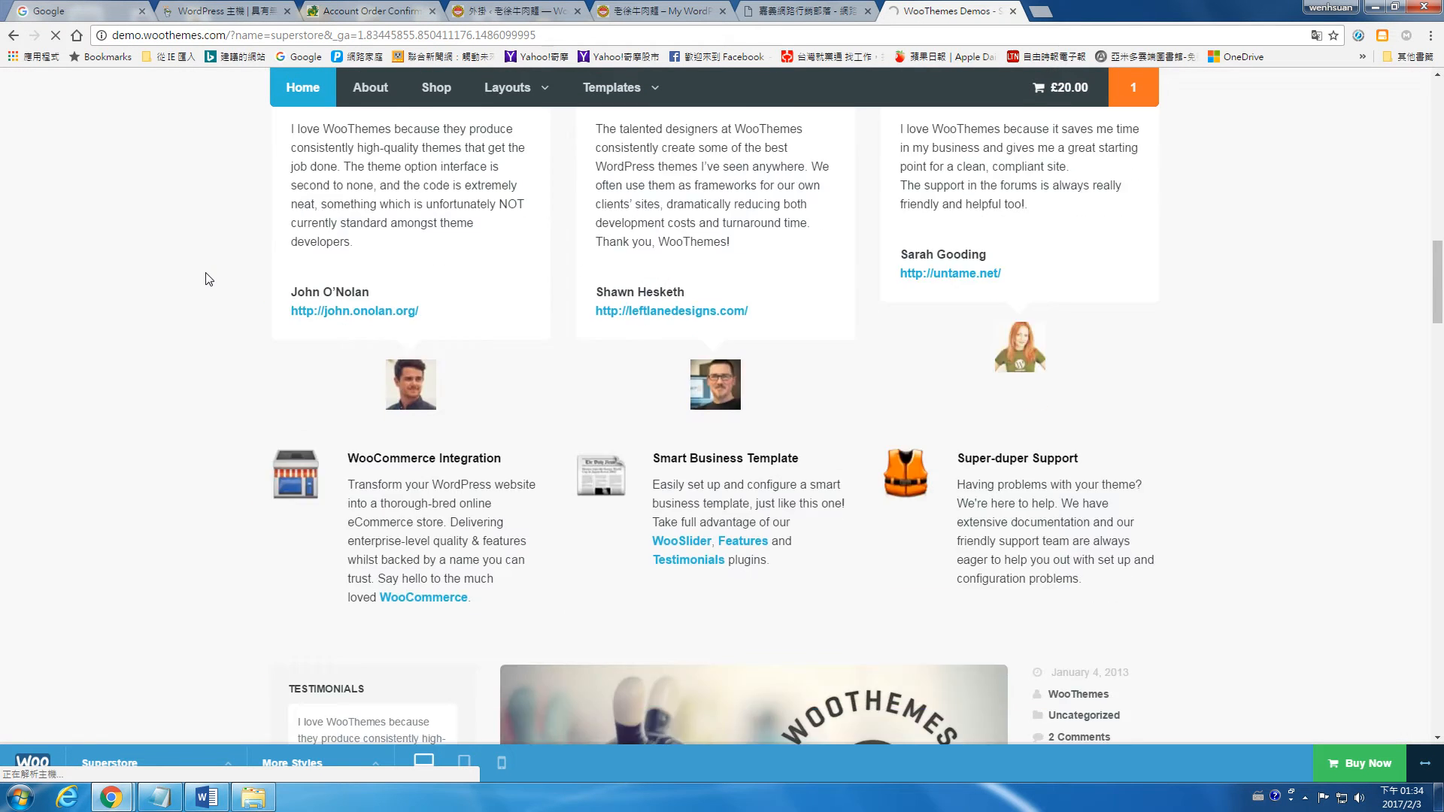
{"action": "scroll", "coordinate": [209, 275], "scroll_direction": "down", "scroll_amount": 15}
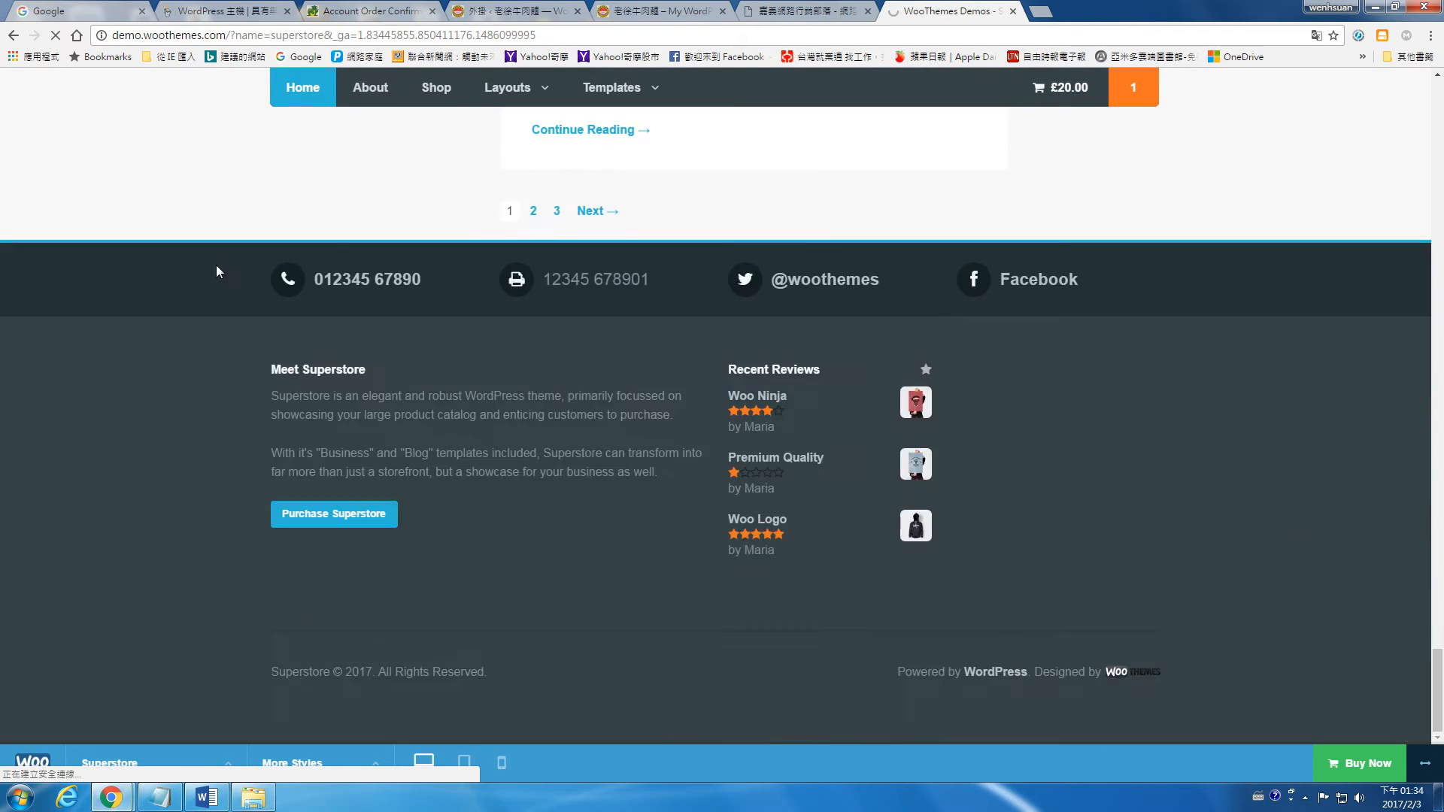
{"action": "scroll", "coordinate": [217, 271], "scroll_direction": "up", "scroll_amount": 5}
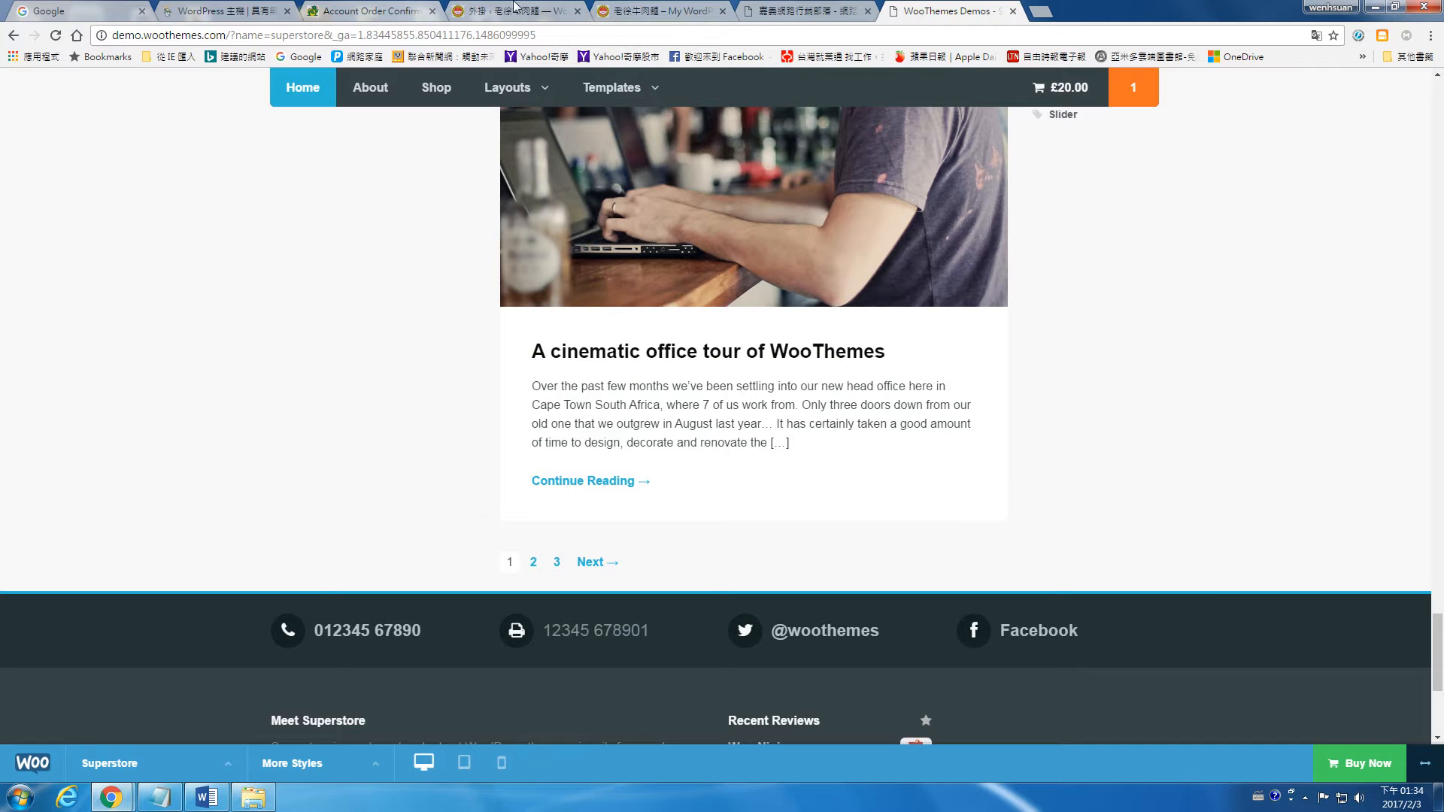
Step: Return to the WordPress admin tab and search the installable plugins for "woocommerce"
{"action": "left_click", "coordinate": [466, 8]}
{"action": "left_click", "coordinate": [37, 367]}
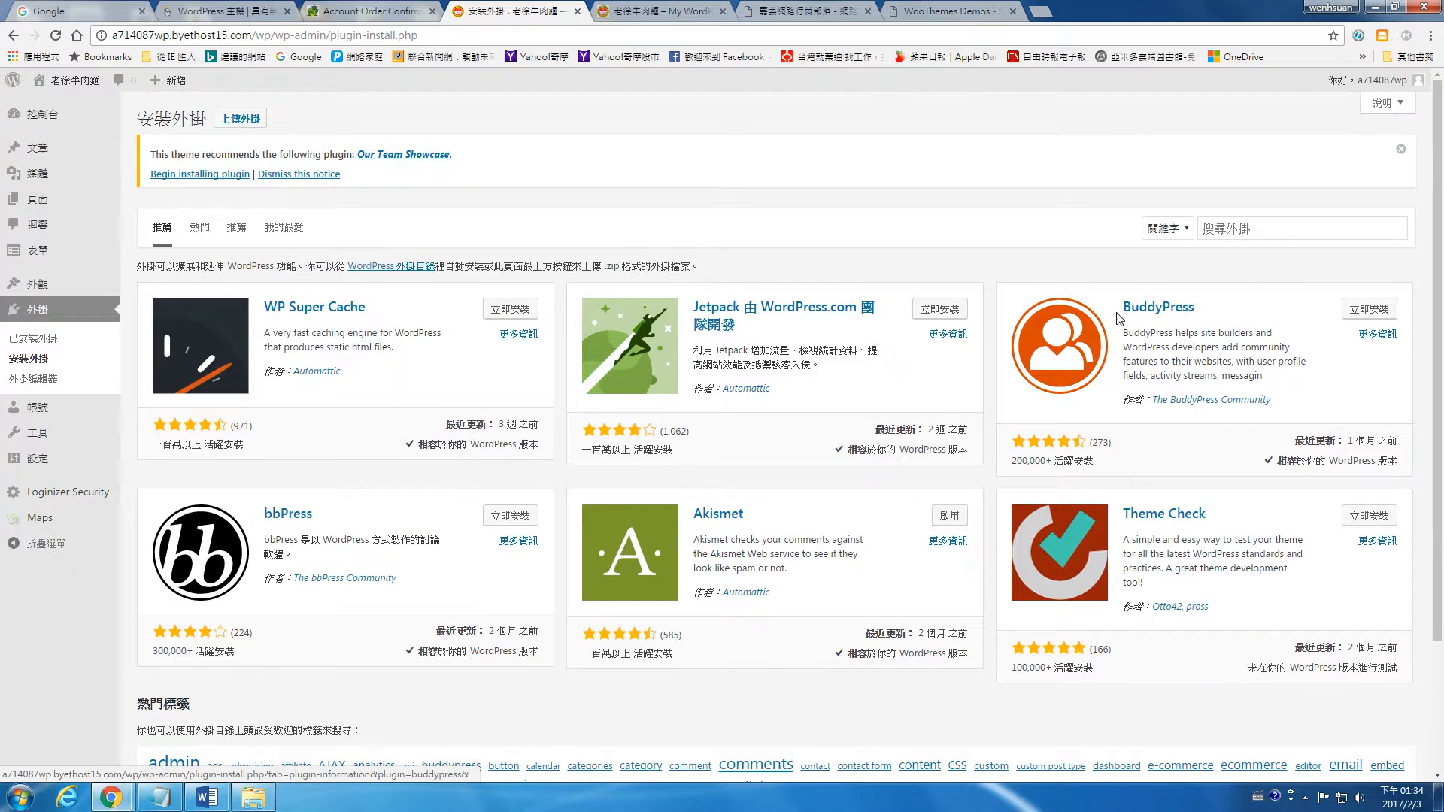
{"action": "left_click", "coordinate": [1245, 226]}
{"action": "type", "text": "woo"}
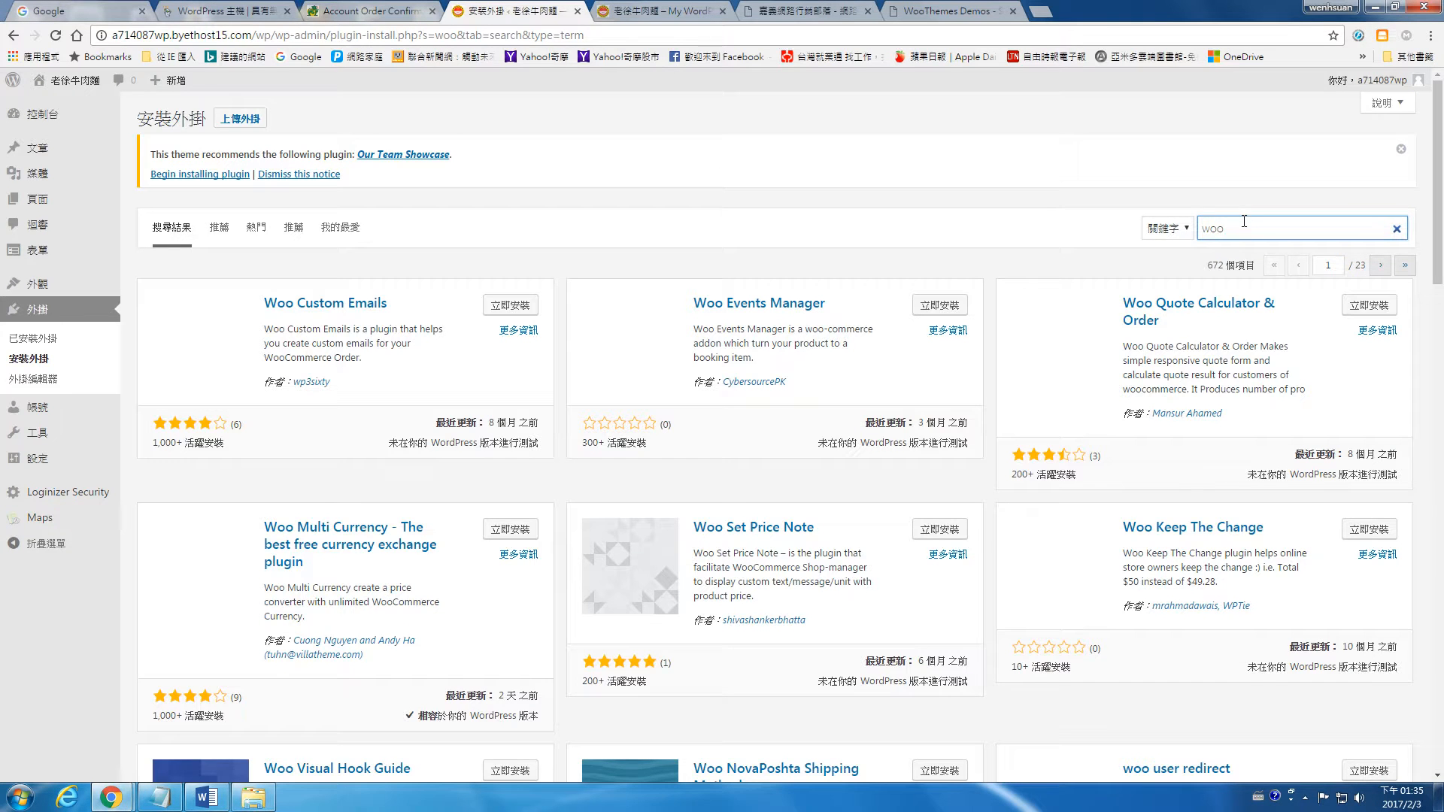
{"action": "type", "text": "commerce"}
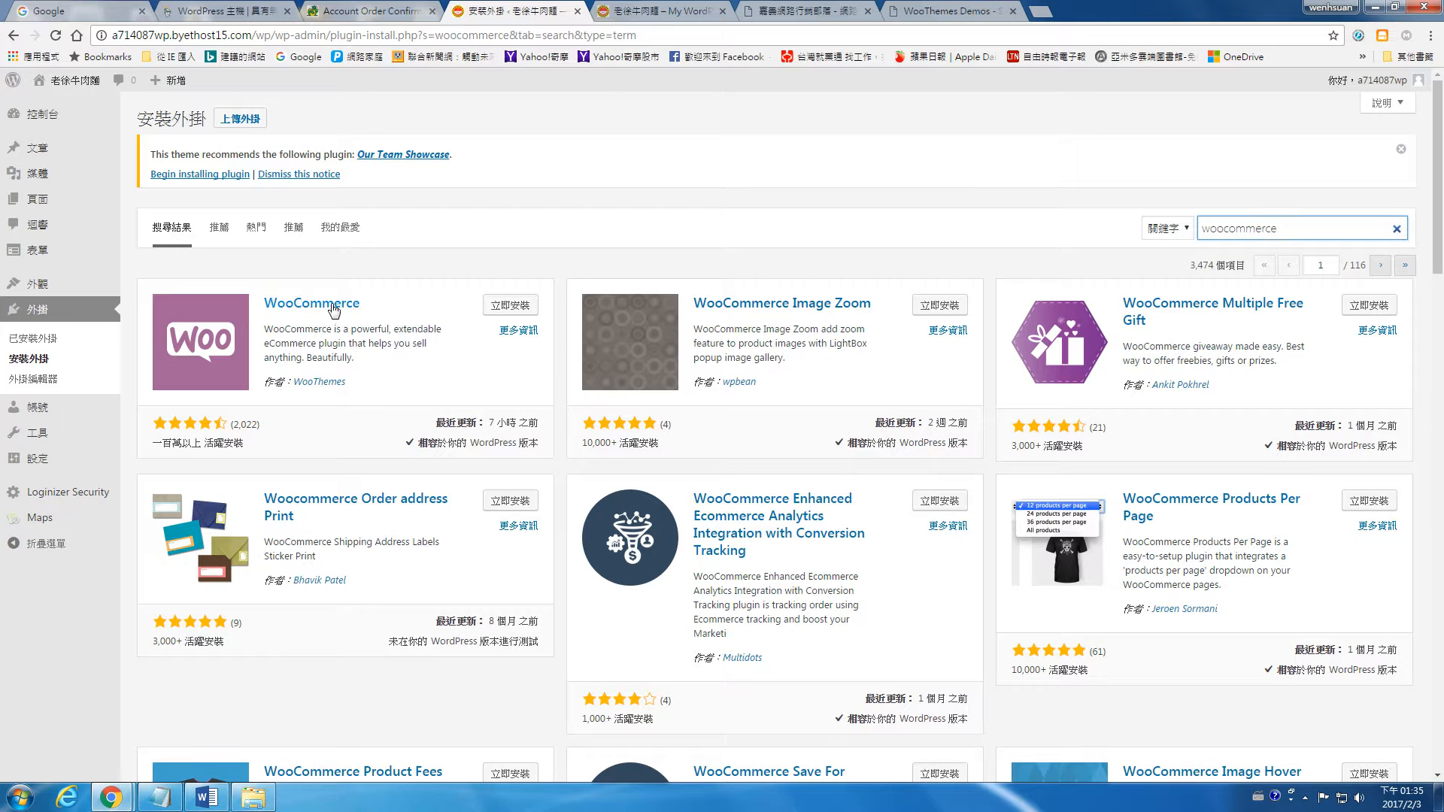
Step: Install and activate the WooCommerce plugin by WooThemes and start its setup wizard
{"action": "left_click", "coordinate": [496, 309]}
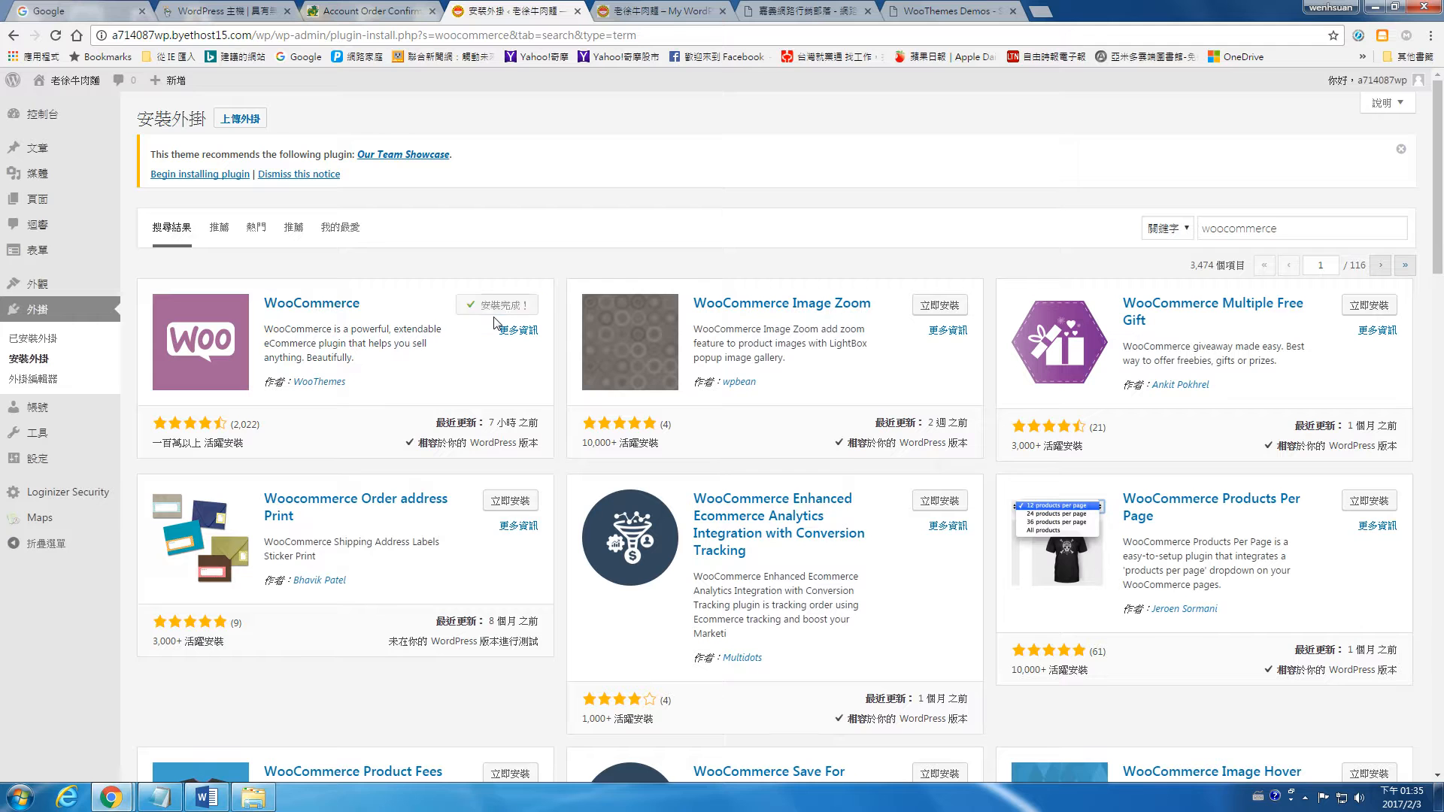
{"action": "left_click", "coordinate": [519, 315]}
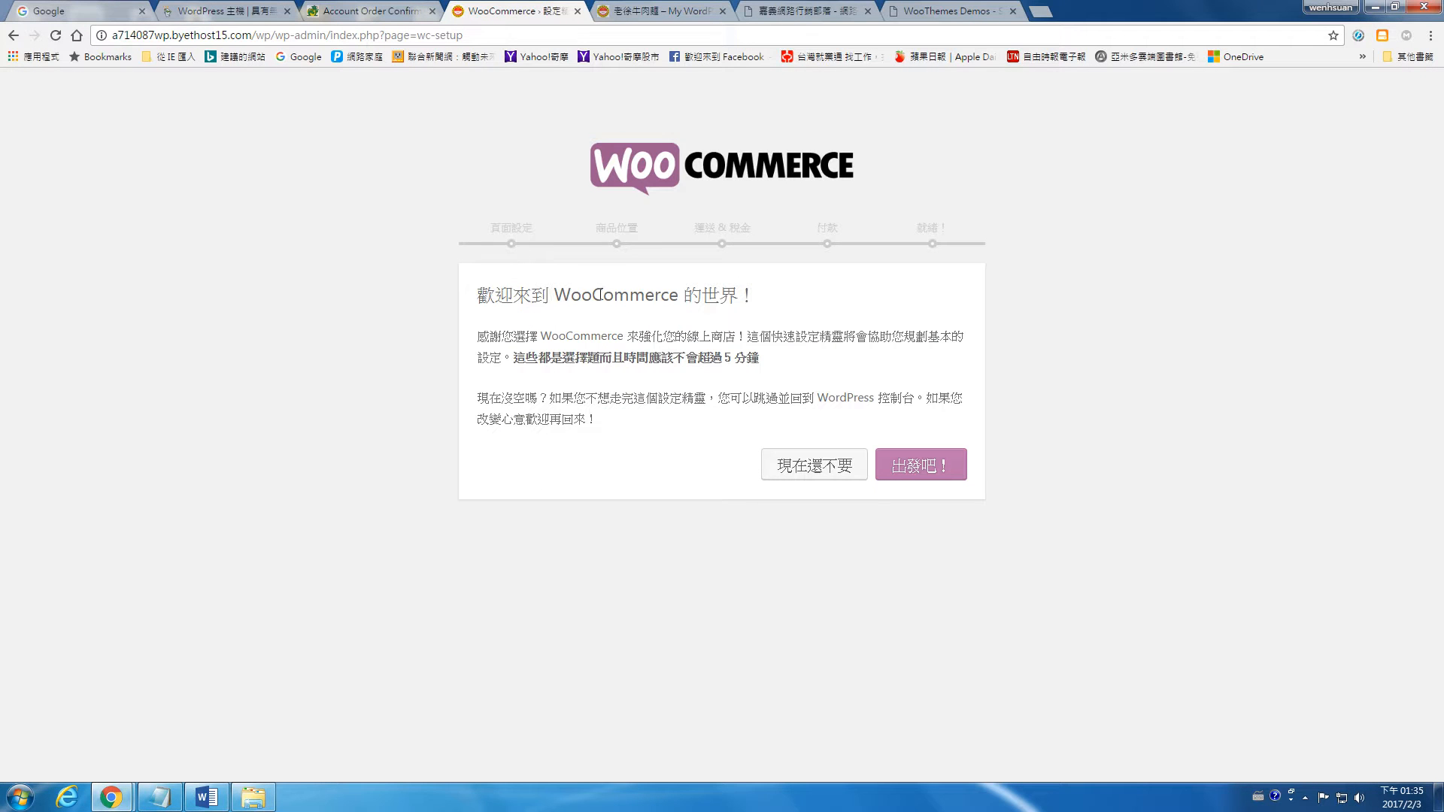
{"action": "left_click", "coordinate": [920, 468]}
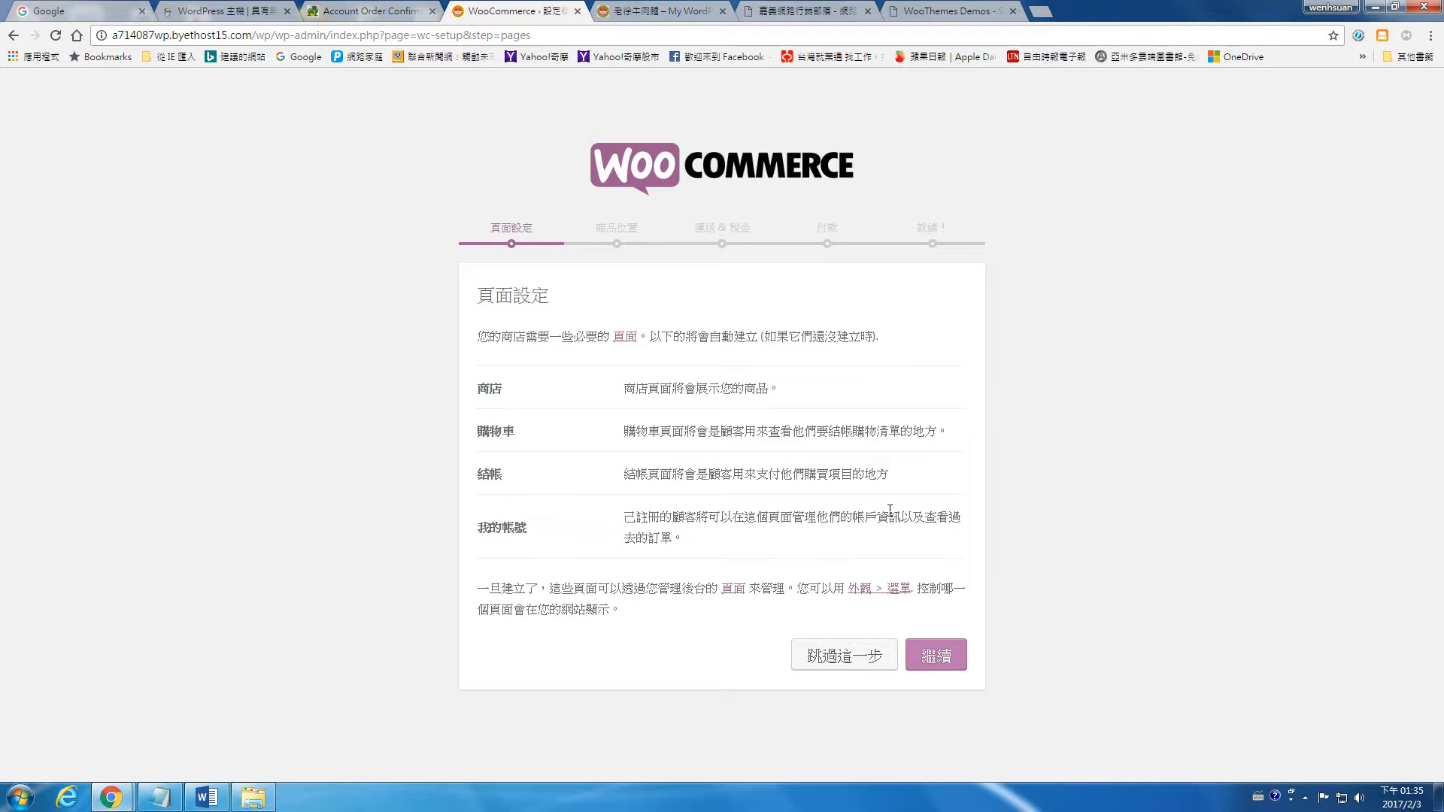
Step: Accept the automatic creation of the shop pages and set the store currency to 新臺幣 (NT$)
{"action": "left_click", "coordinate": [925, 660]}
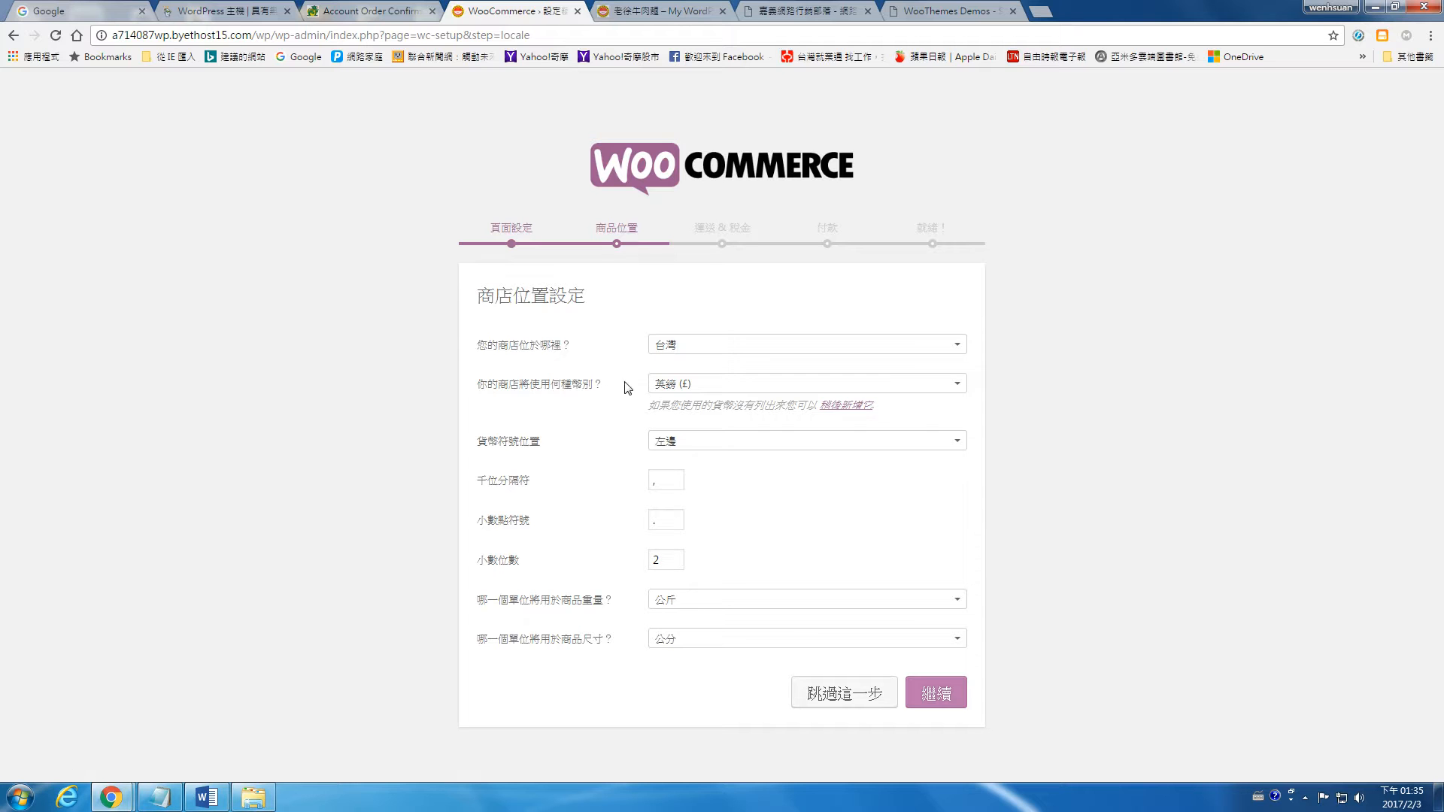
{"action": "left_click", "coordinate": [700, 393]}
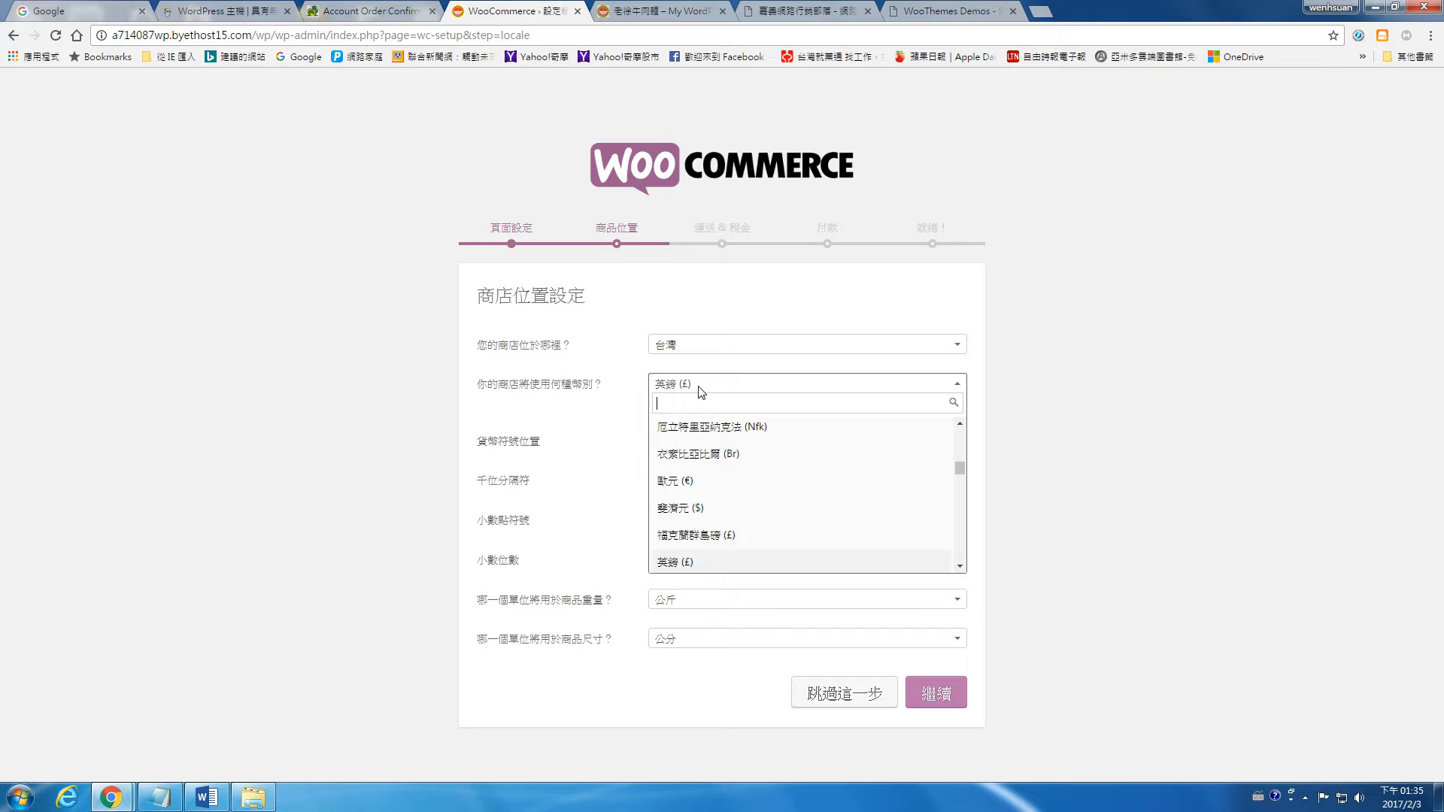
{"action": "type", "text": "n"}
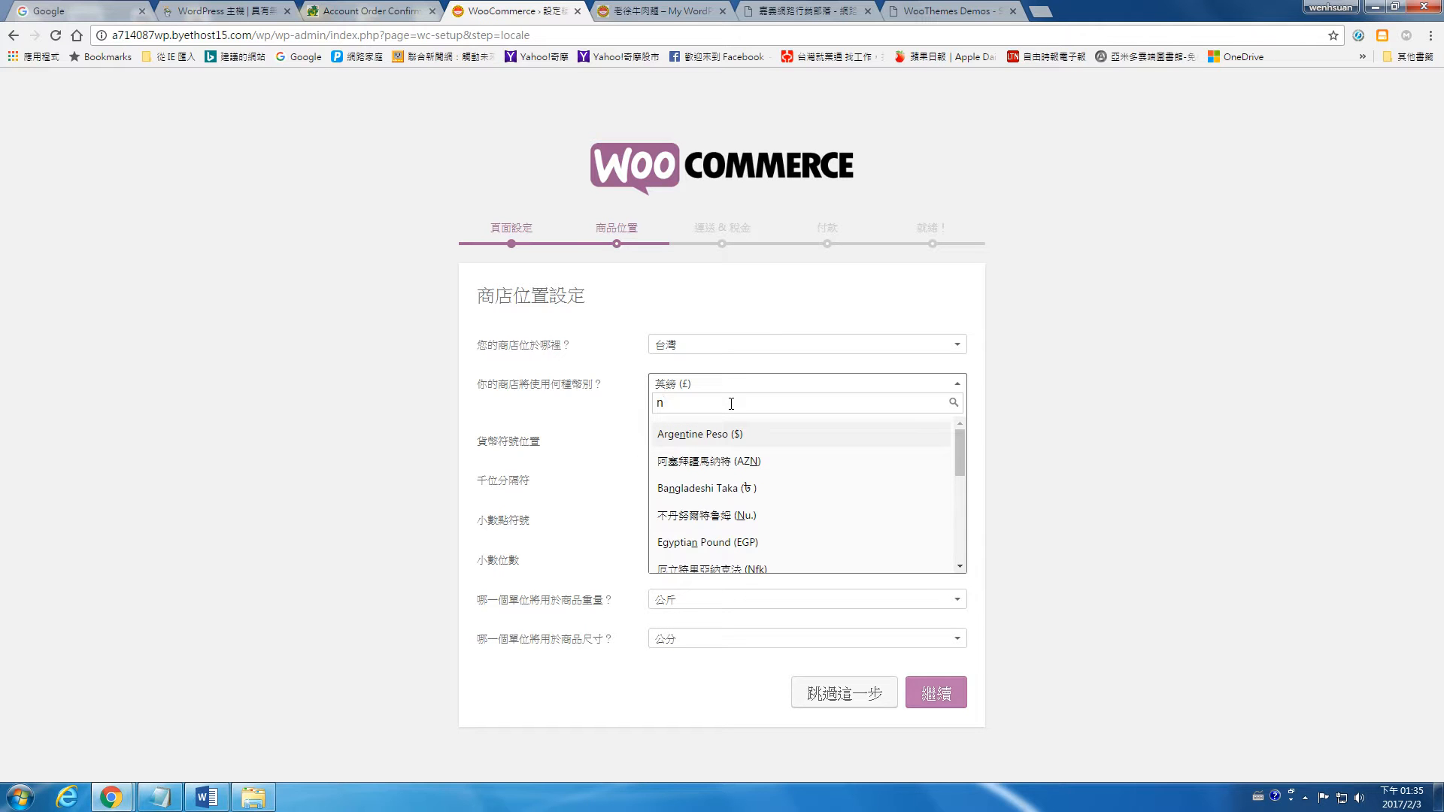
{"action": "type", "text": "ew"}
{"action": "key", "text": "BackSpace"}
{"action": "key", "text": "BackSpace"}
{"action": "key", "text": "BackSpace"}
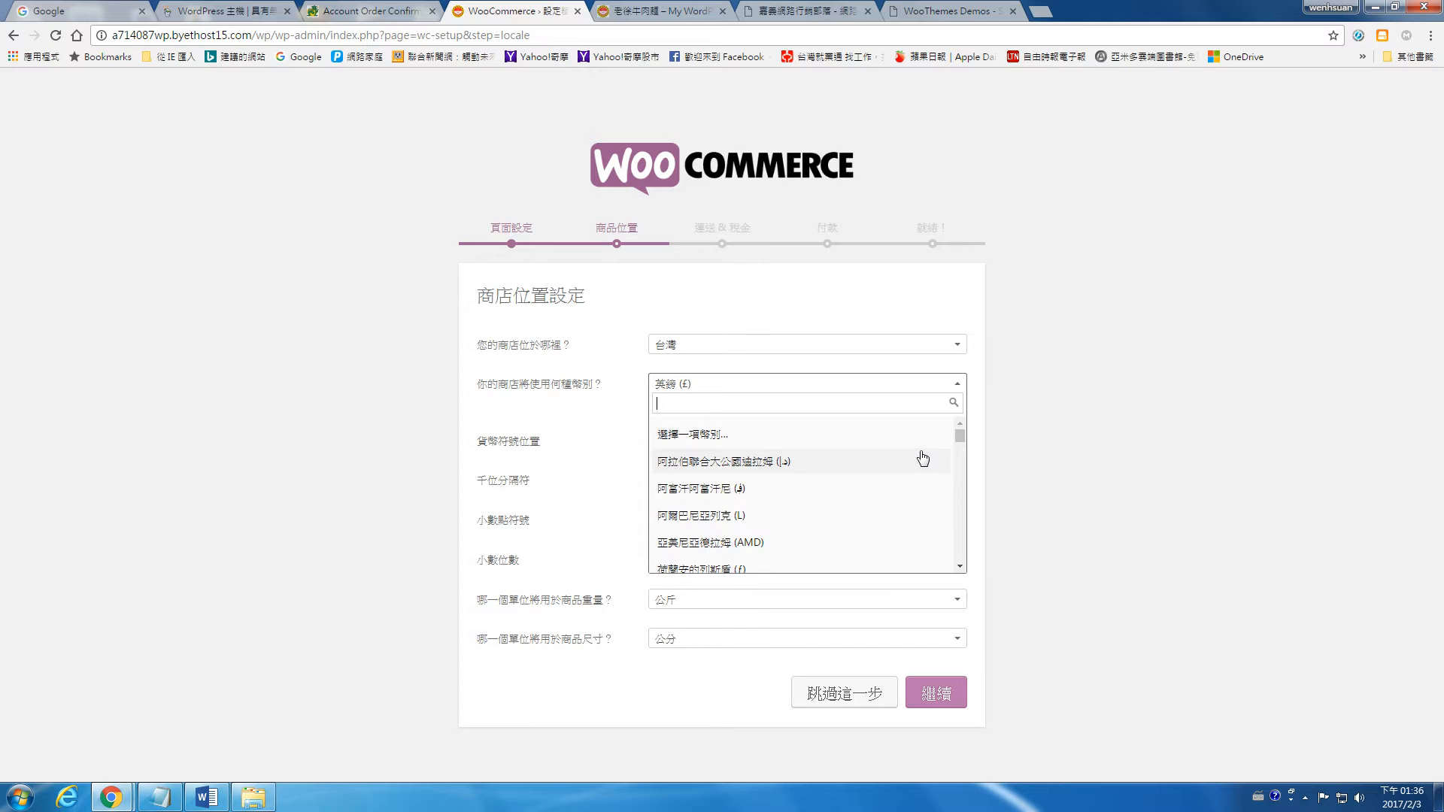
{"action": "scroll", "coordinate": [923, 459], "scroll_direction": "down", "scroll_amount": 2}
{"action": "scroll", "coordinate": [923, 458], "scroll_direction": "down", "scroll_amount": 3}
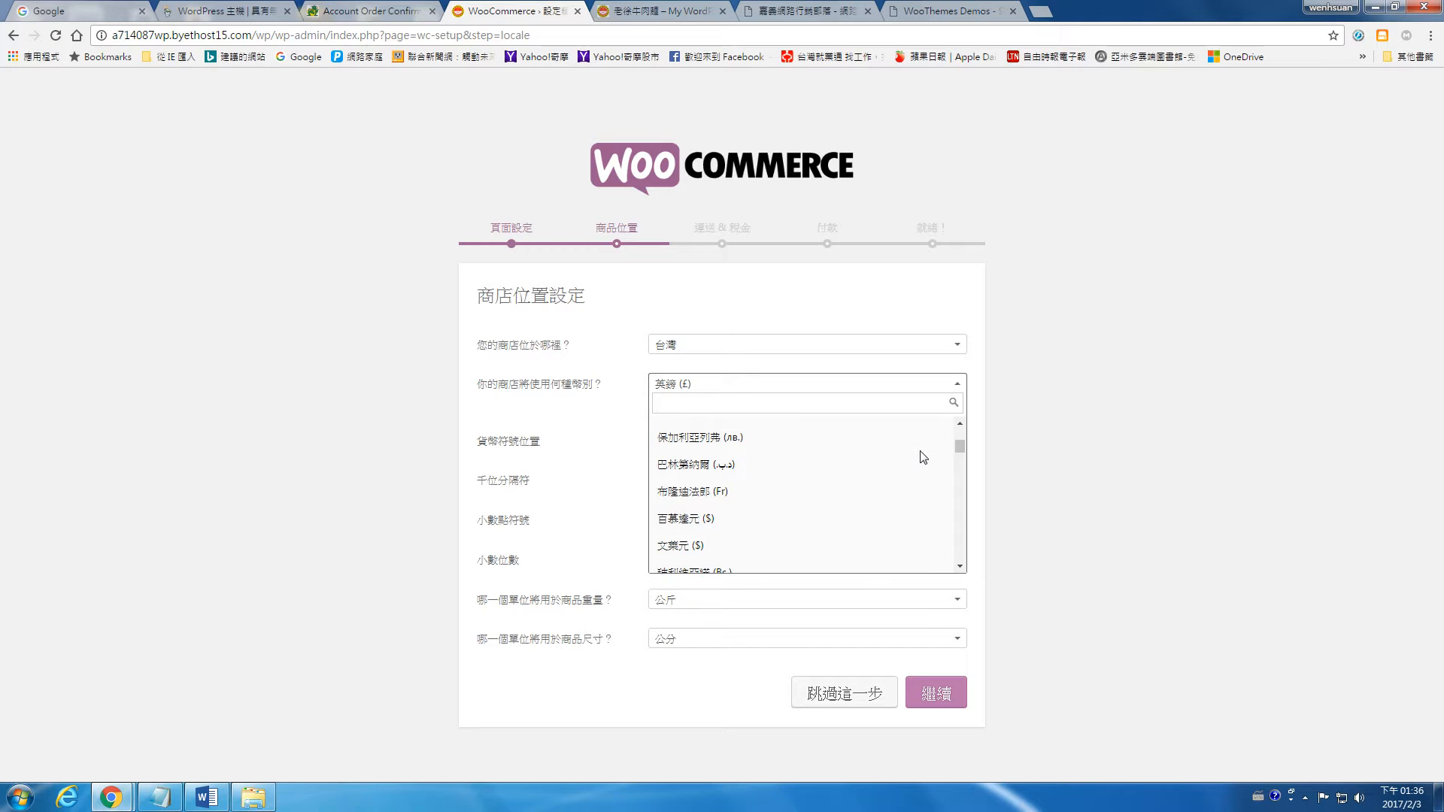
{"action": "type", "text": "nt"}
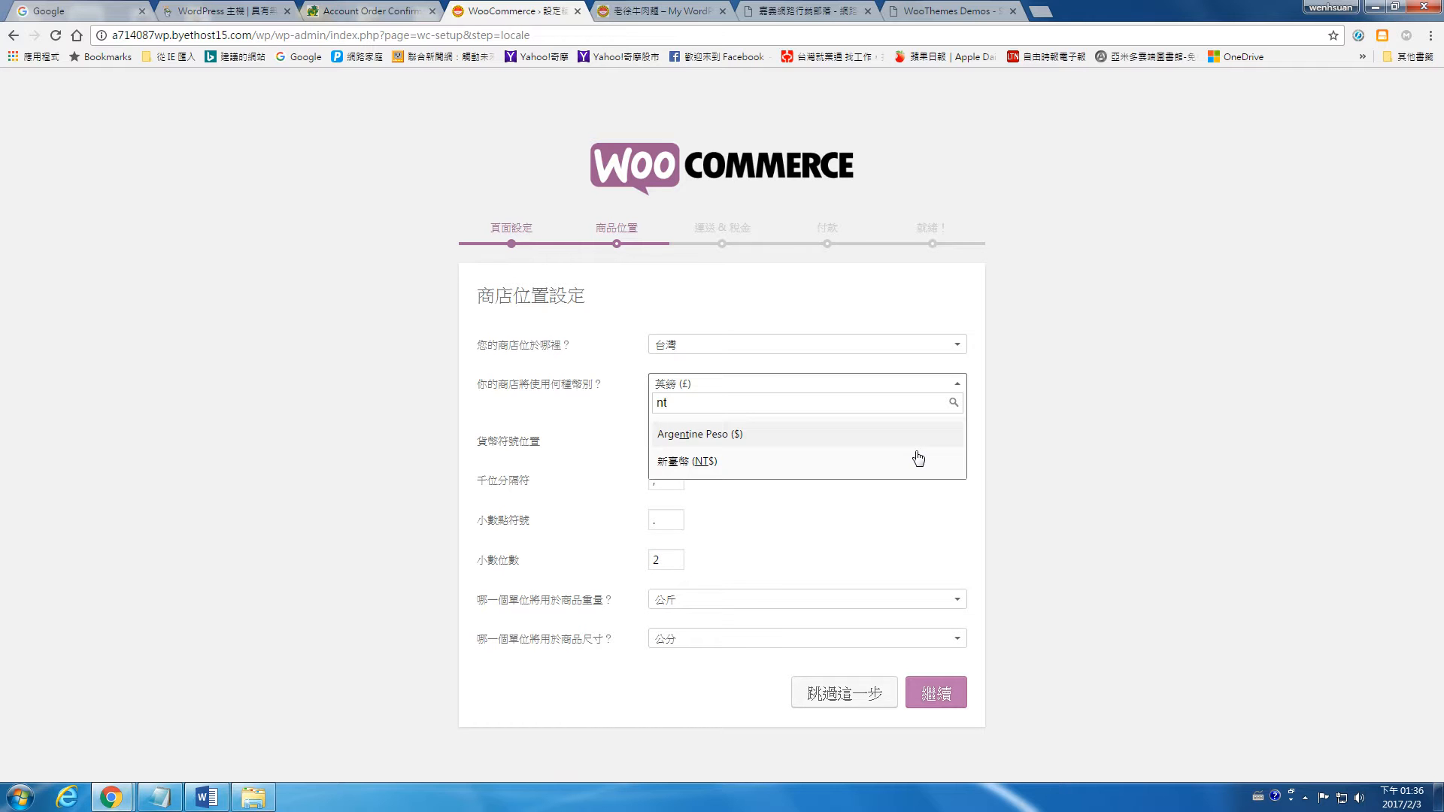
{"action": "key", "text": "BackSpace"}
{"action": "key", "text": "BackSpace"}
{"action": "scroll", "coordinate": [906, 452], "scroll_direction": "down", "scroll_amount": 5}
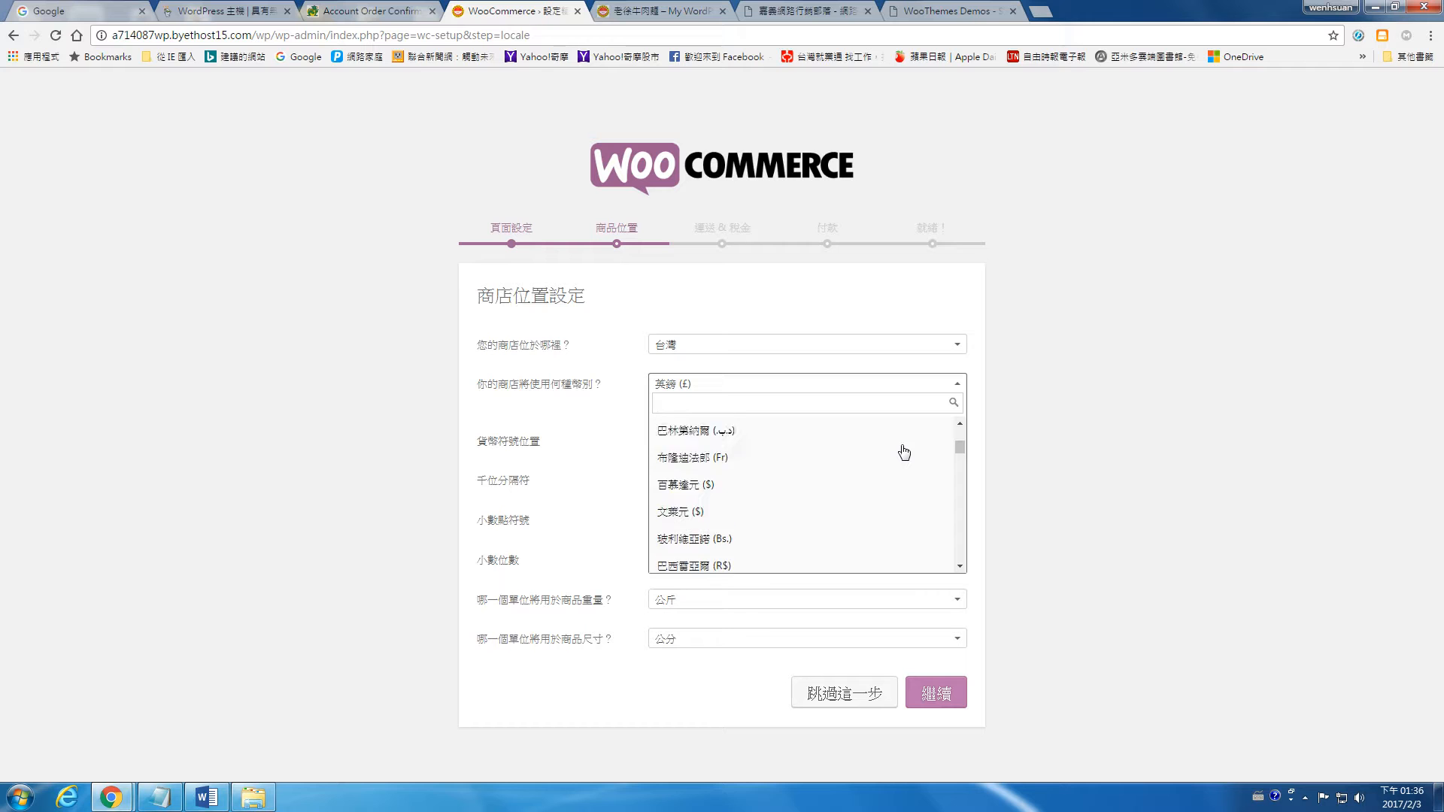
{"action": "type", "text": "n"}
{"action": "scroll", "coordinate": [904, 452], "scroll_direction": "down", "scroll_amount": 8}
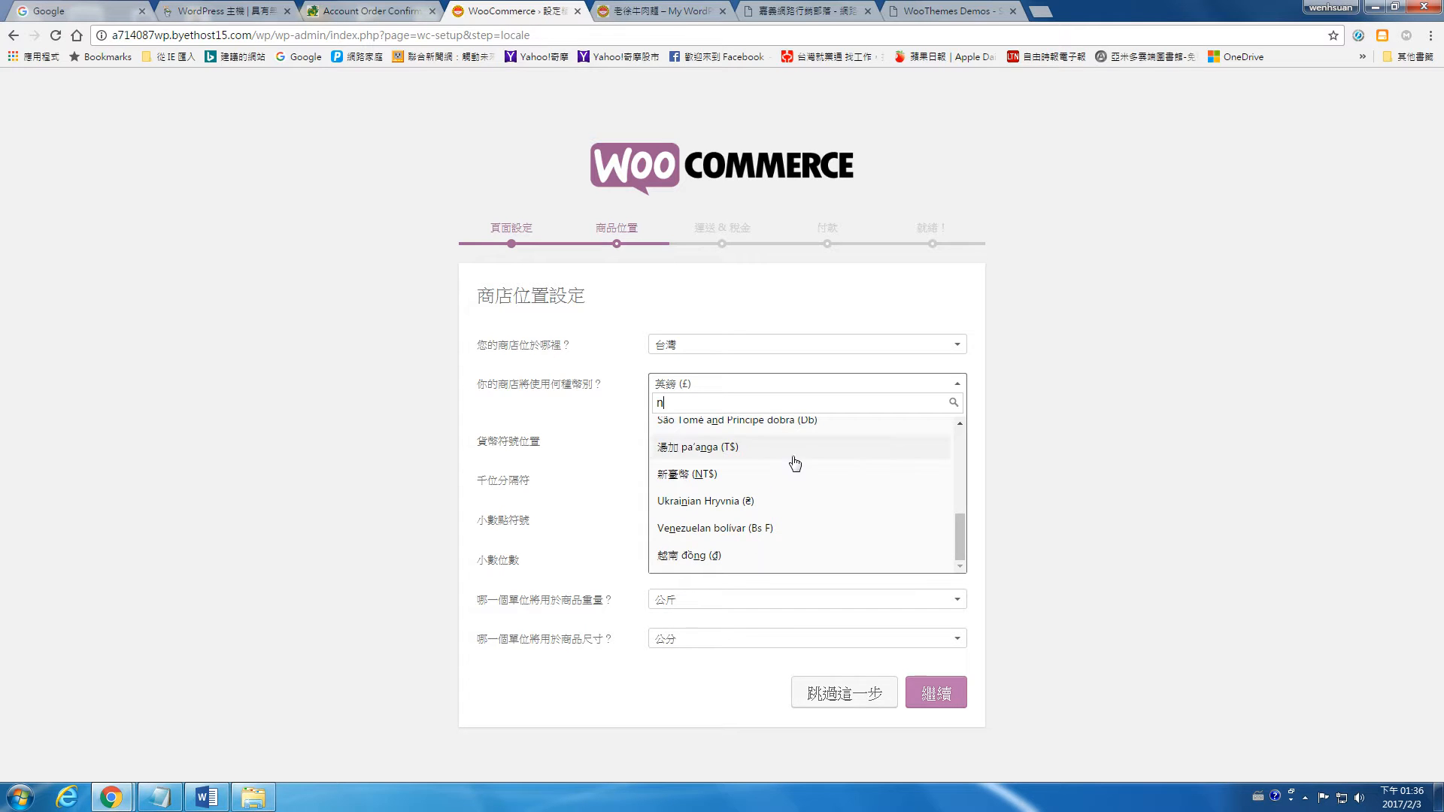
{"action": "left_click", "coordinate": [715, 478]}
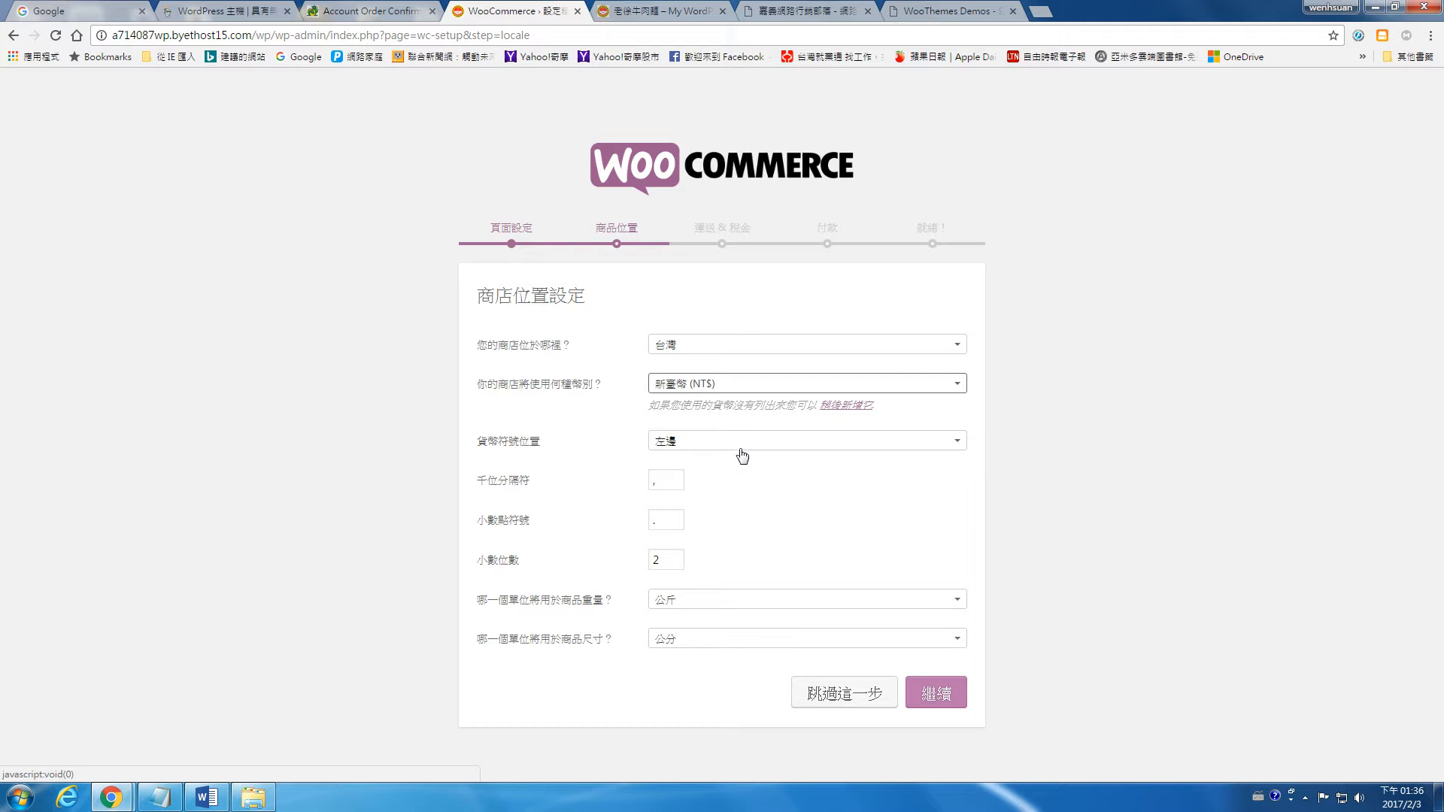
Step: Set prices to 0 decimals, with 公斤 as the weight unit and 公分 as the dimension unit, and save the store location settings
{"action": "left_click_drag", "start_coordinate": [662, 561], "coordinate": [618, 558]}
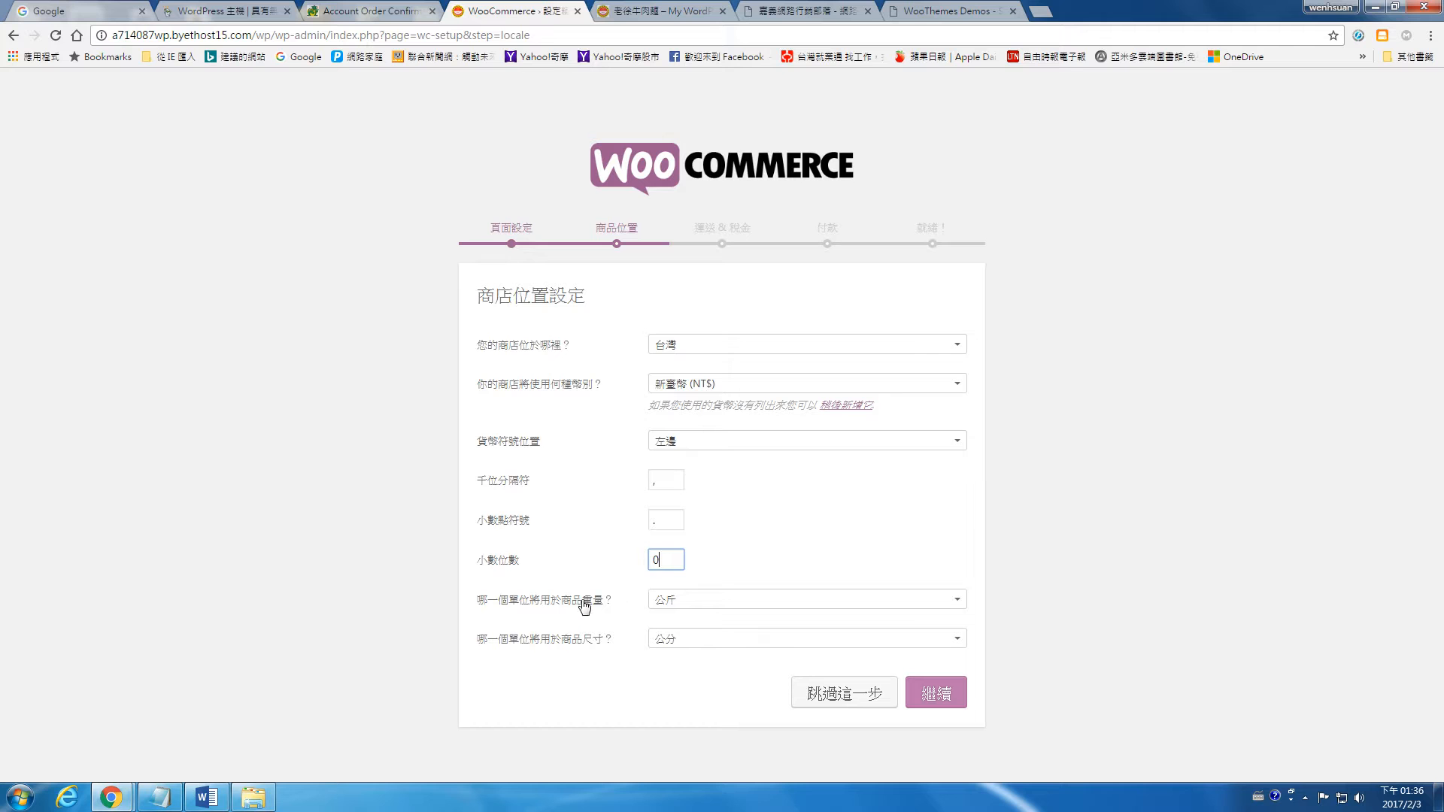
{"action": "left_click", "coordinate": [705, 602]}
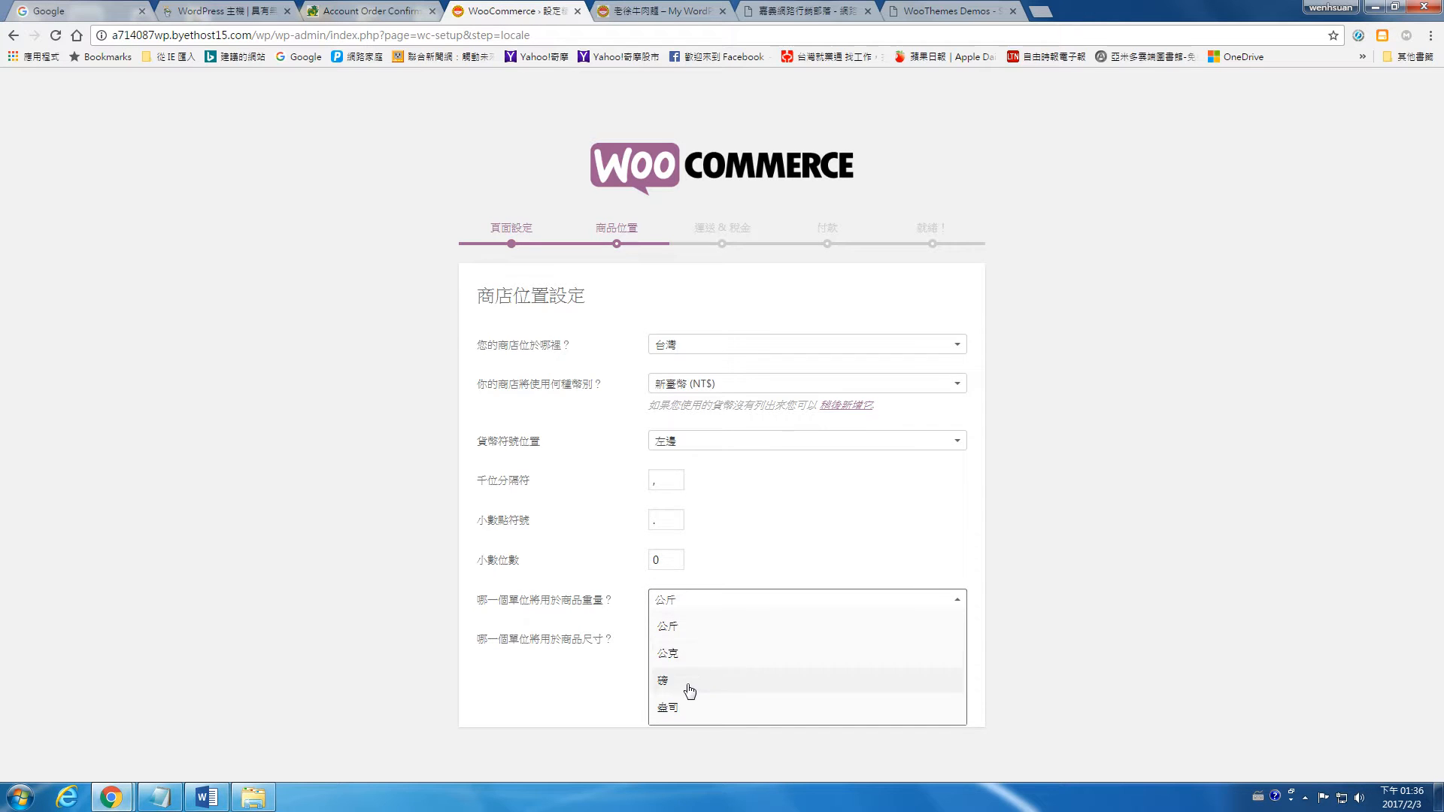
{"action": "left_click", "coordinate": [688, 636]}
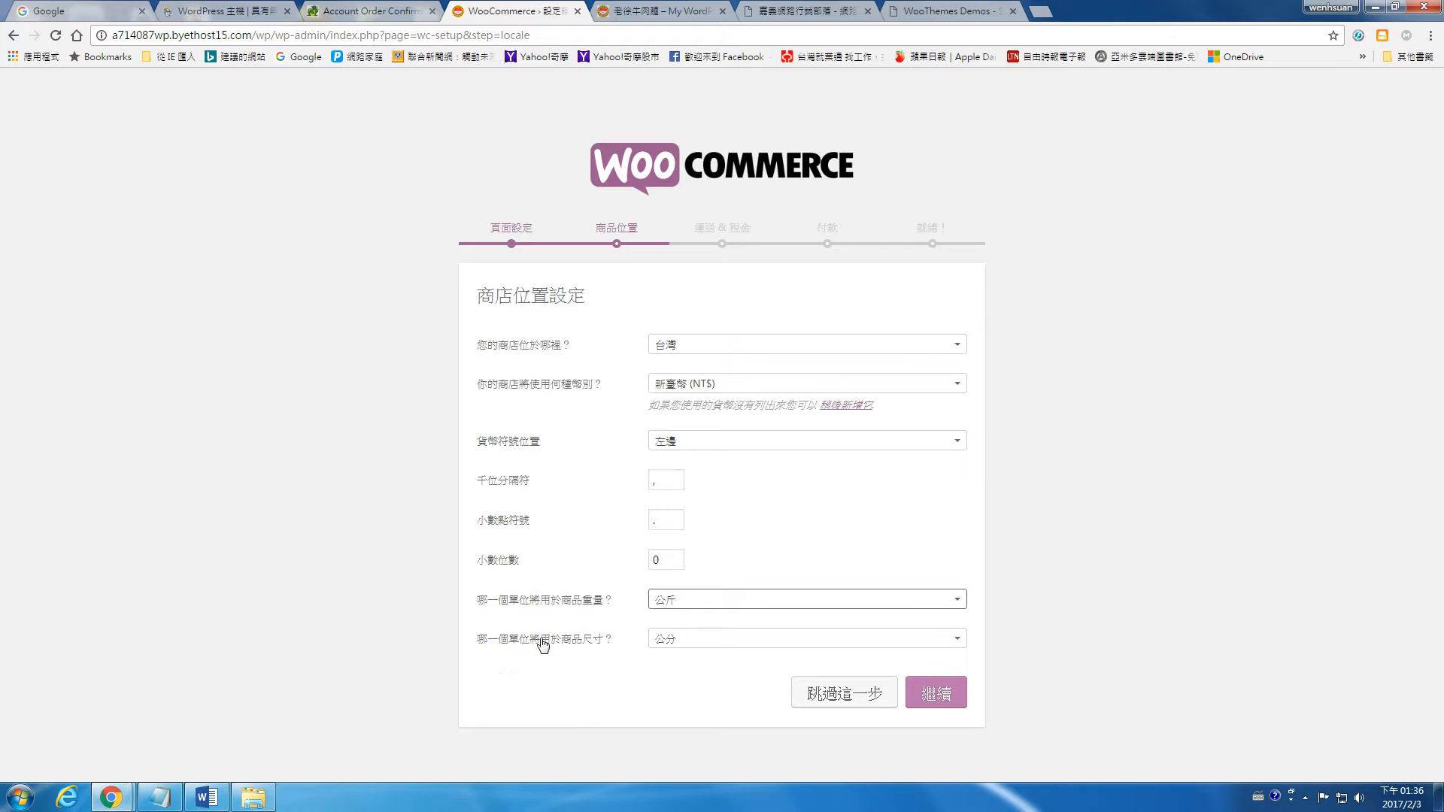
{"action": "left_click", "coordinate": [698, 645]}
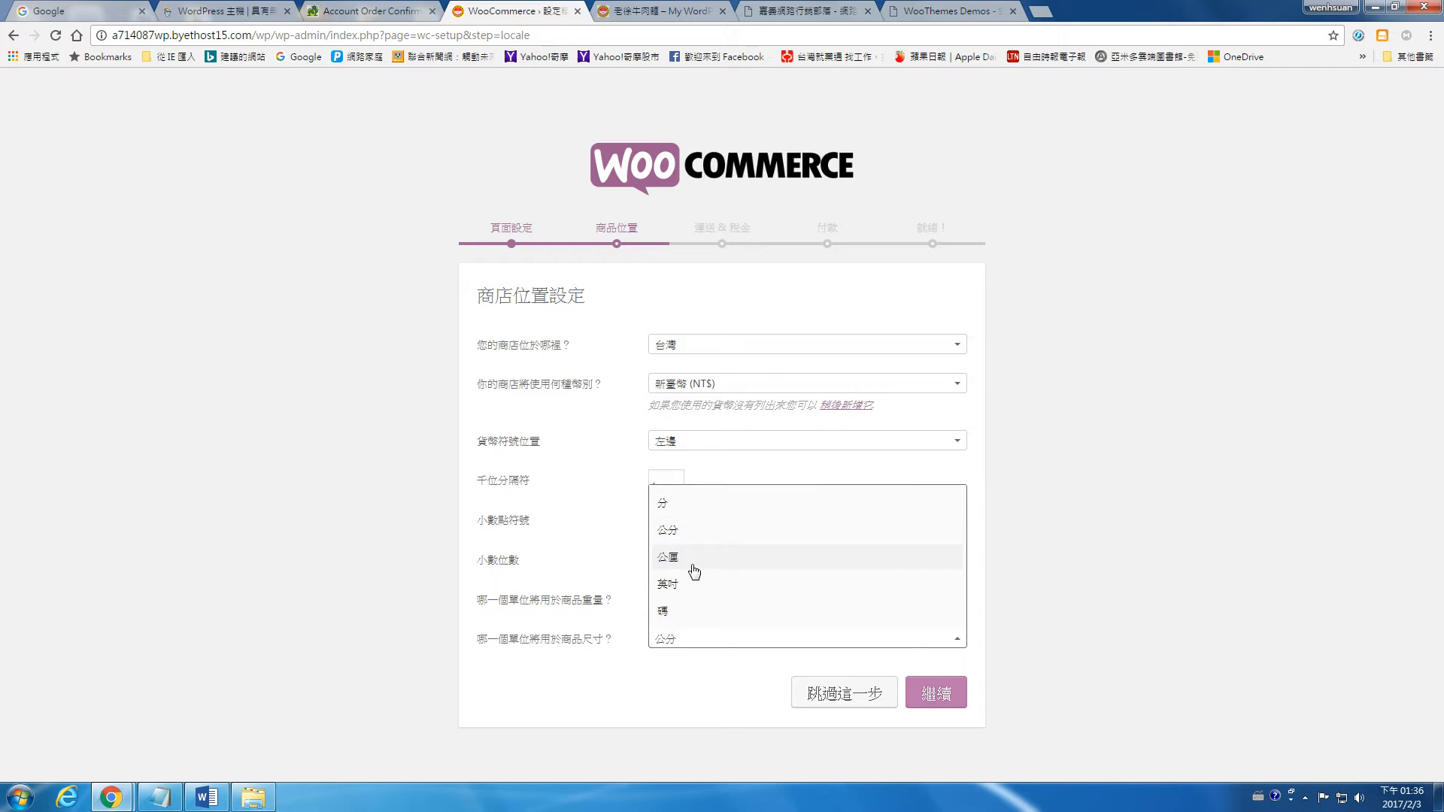
{"action": "left_click", "coordinate": [698, 534]}
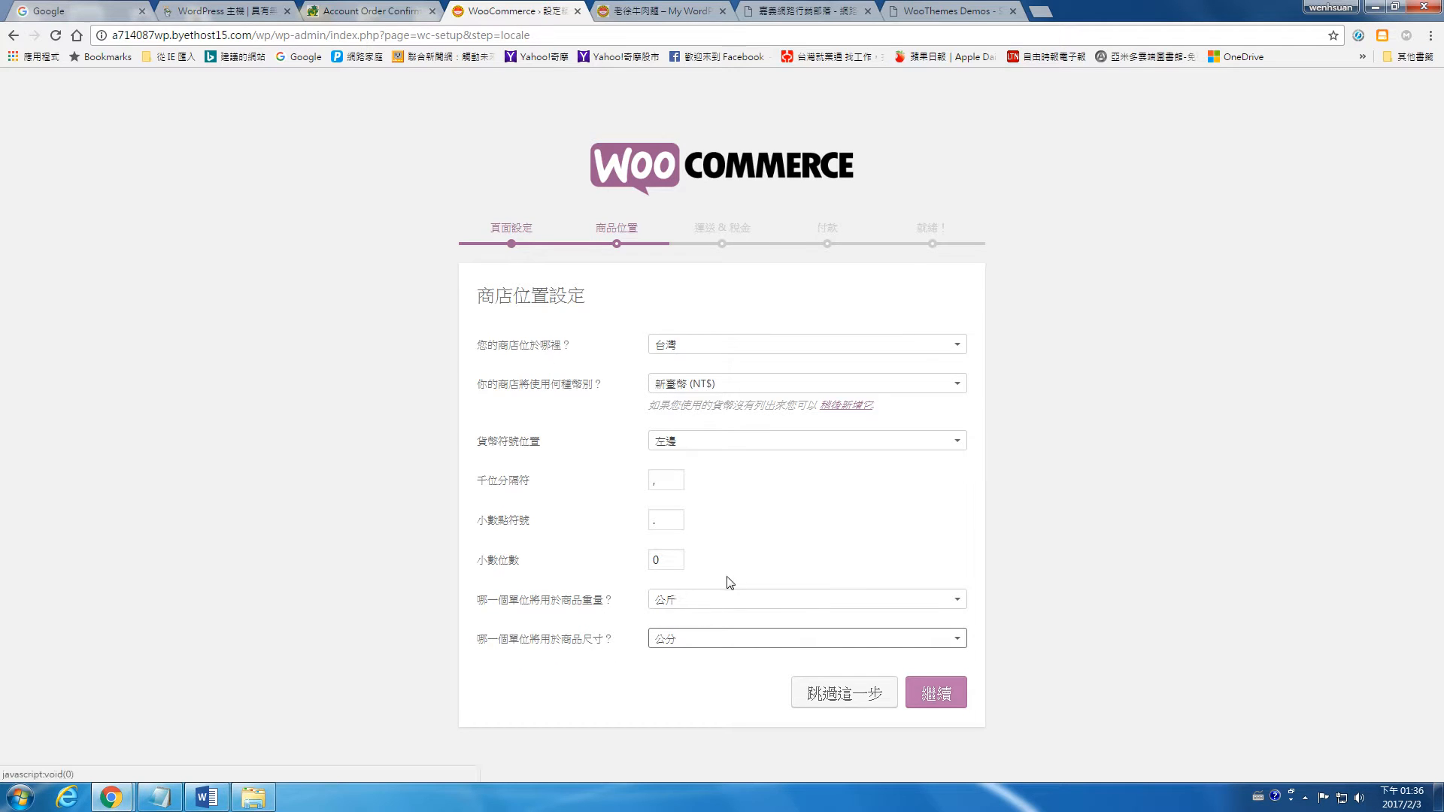
{"action": "left_click", "coordinate": [933, 692]}
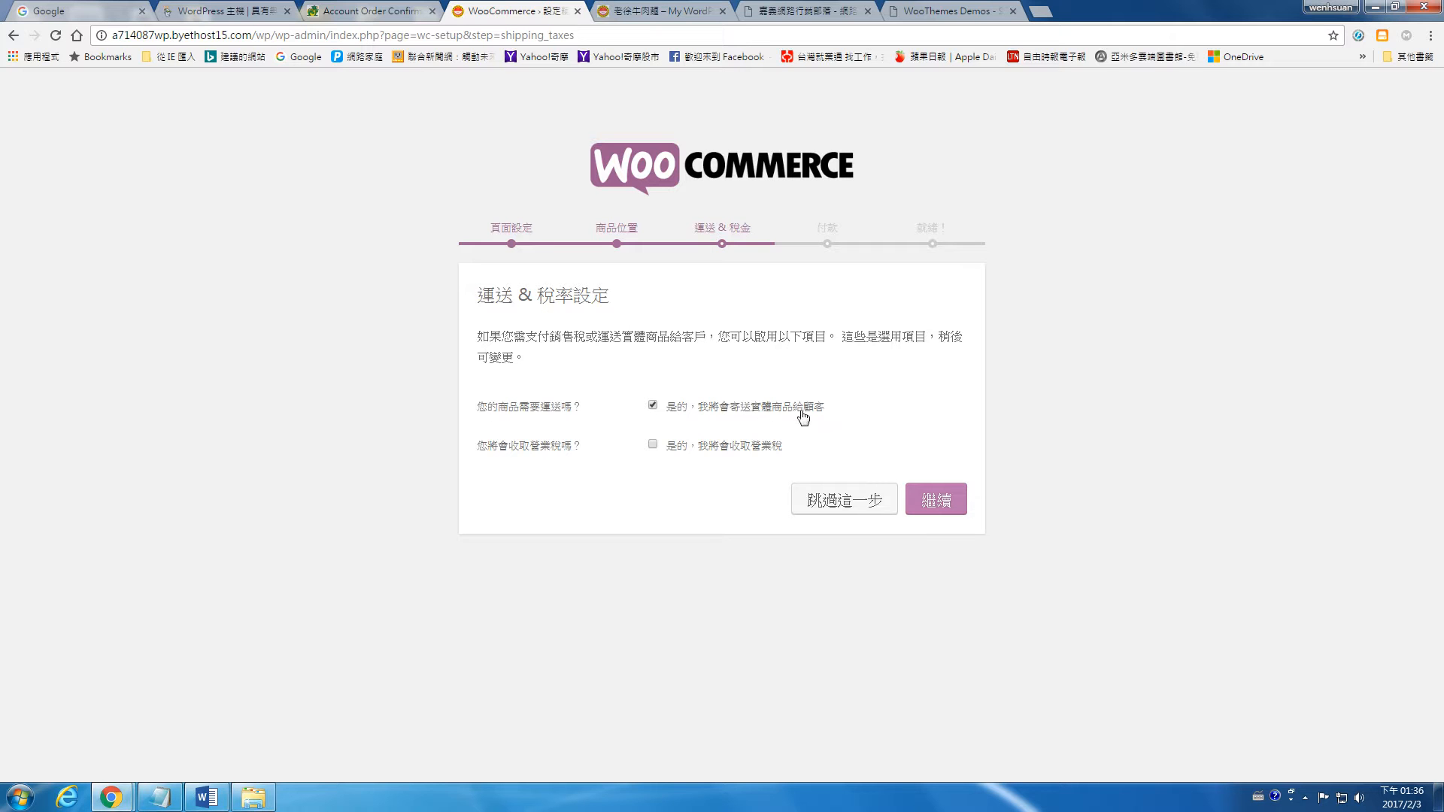
Step: Enable charging sales tax in the setup wizard, and enable bank transfer (銀行轉帳) and cash on delivery (貨到付款) as payment methods
{"action": "left_click", "coordinate": [653, 445]}
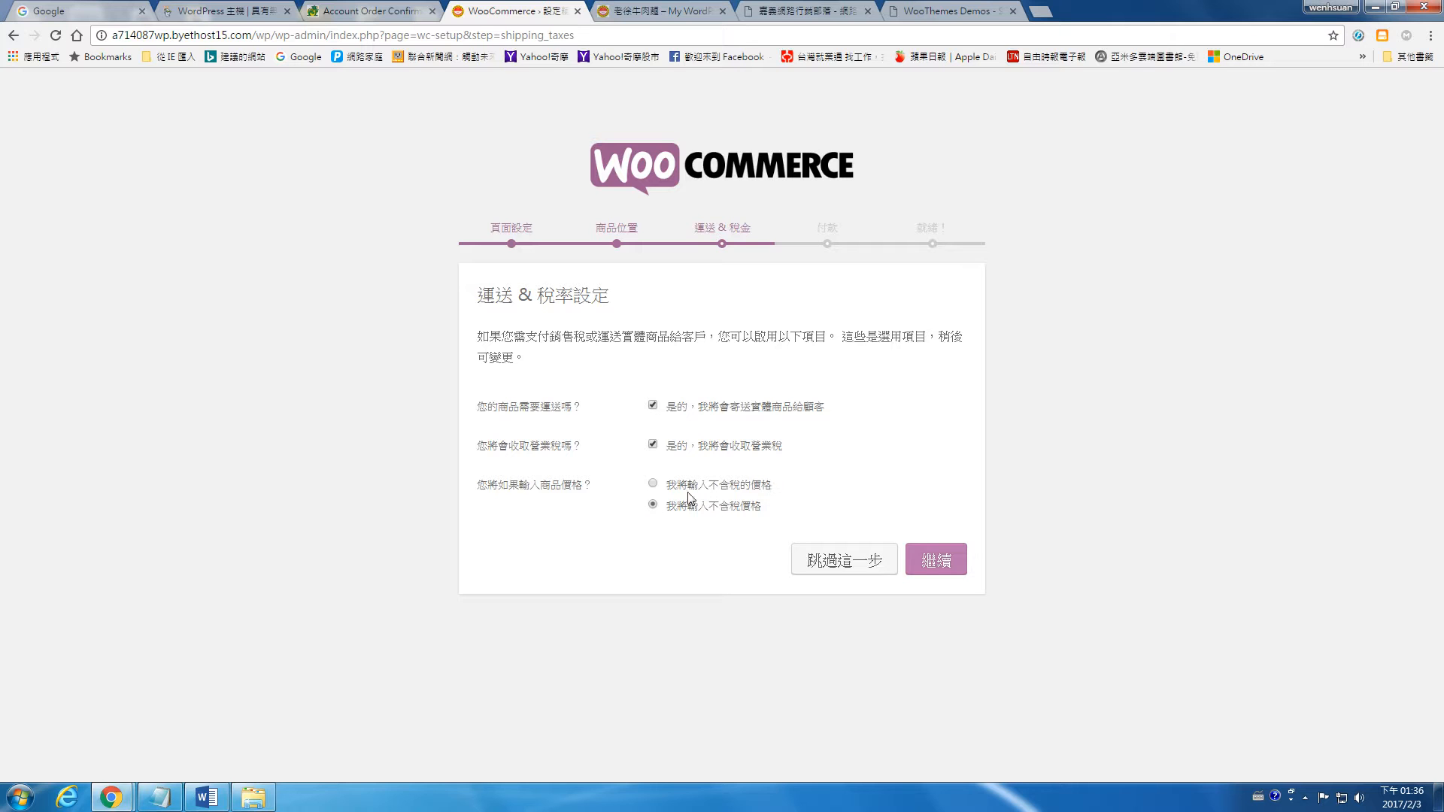
{"action": "left_click", "coordinate": [950, 565]}
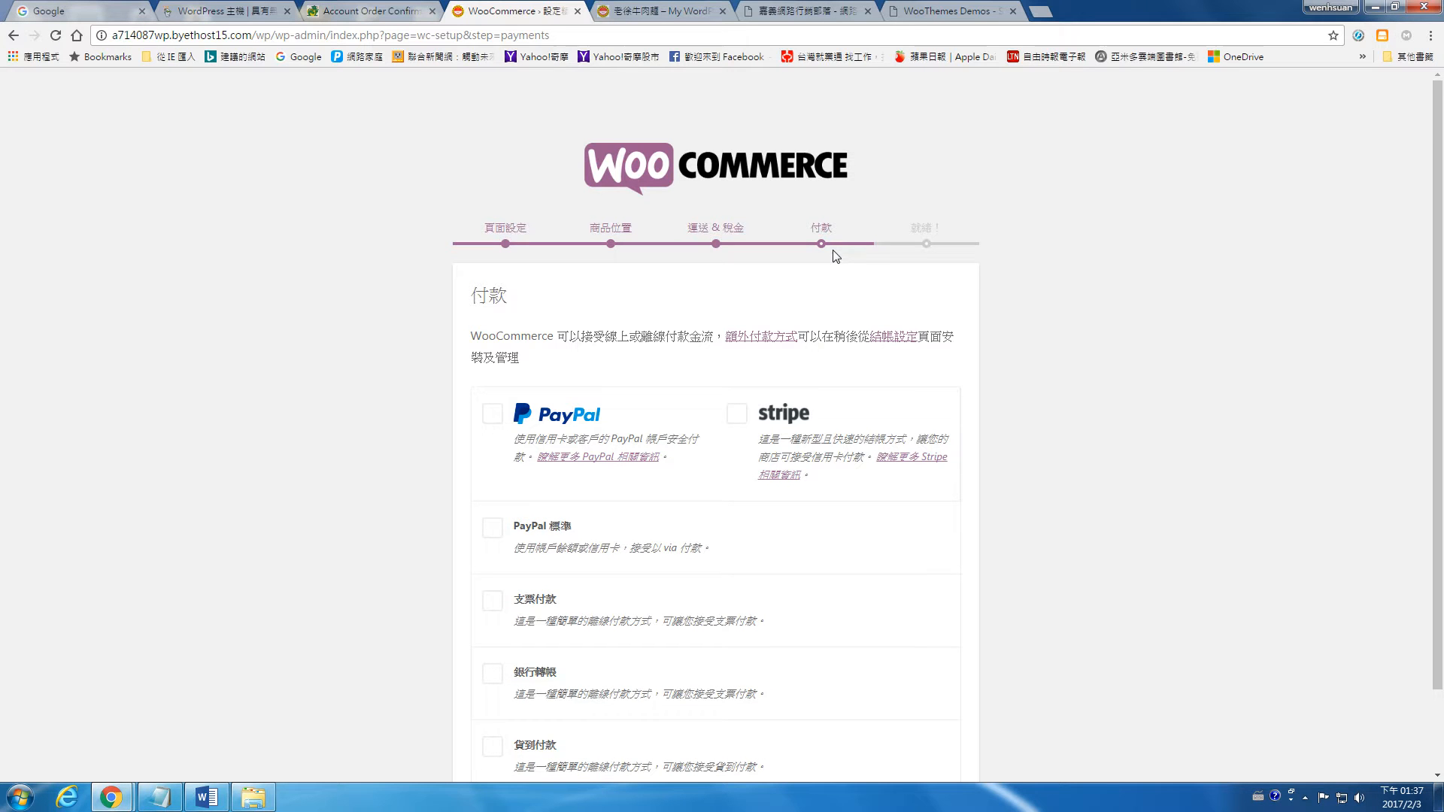
{"action": "scroll", "coordinate": [828, 340], "scroll_direction": "down", "scroll_amount": 1}
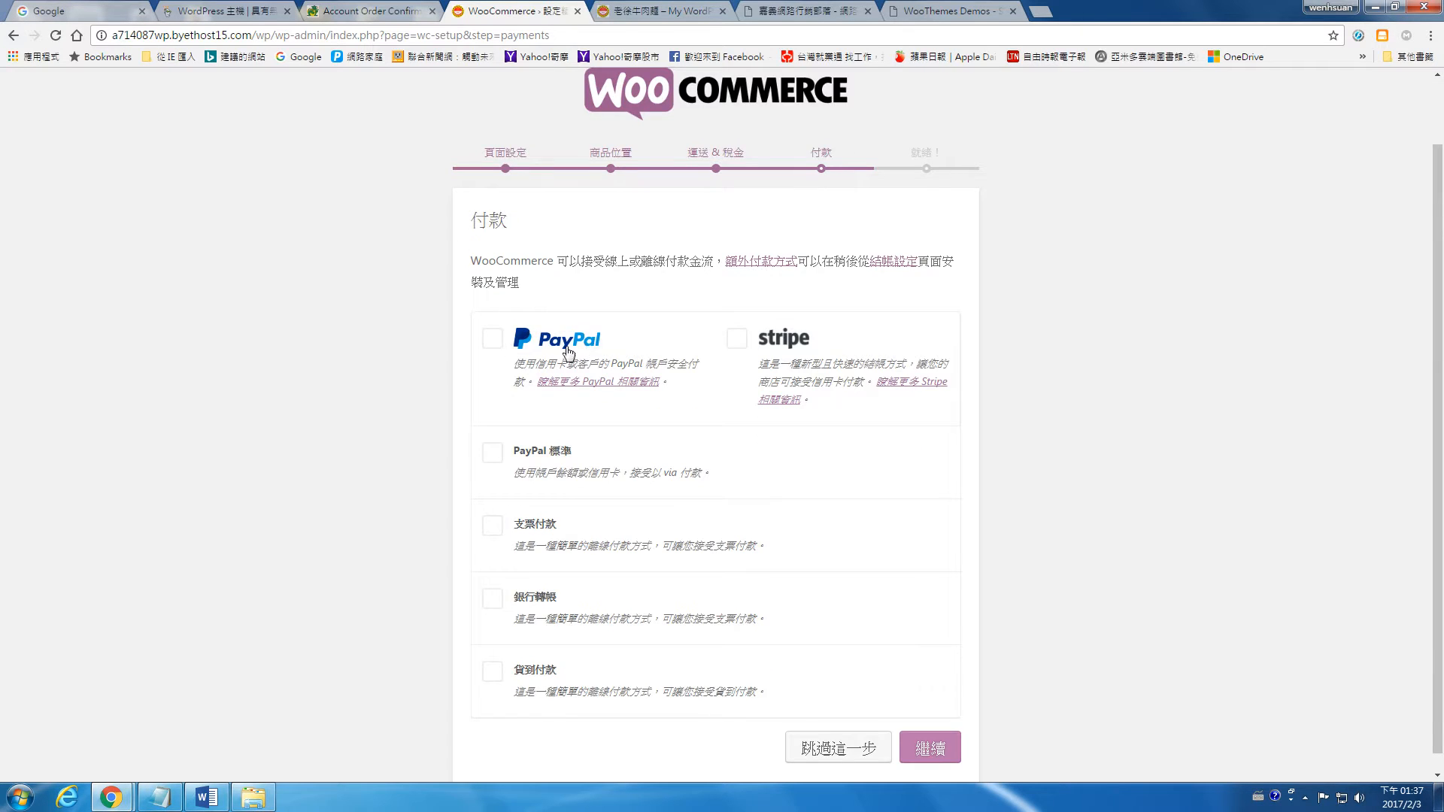
{"action": "scroll", "coordinate": [527, 410], "scroll_direction": "down", "scroll_amount": 1}
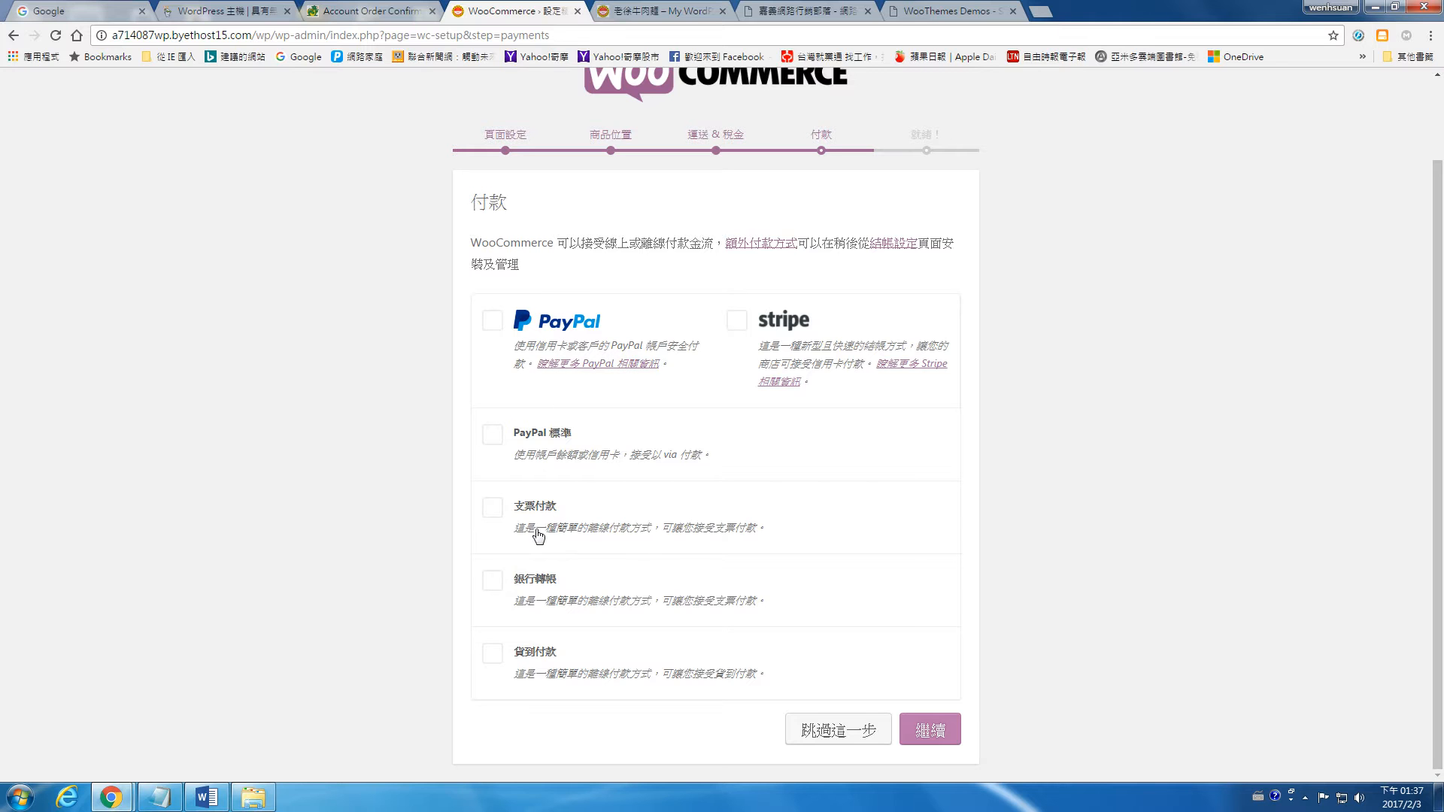
{"action": "left_click", "coordinate": [495, 582]}
{"action": "left_click", "coordinate": [495, 662]}
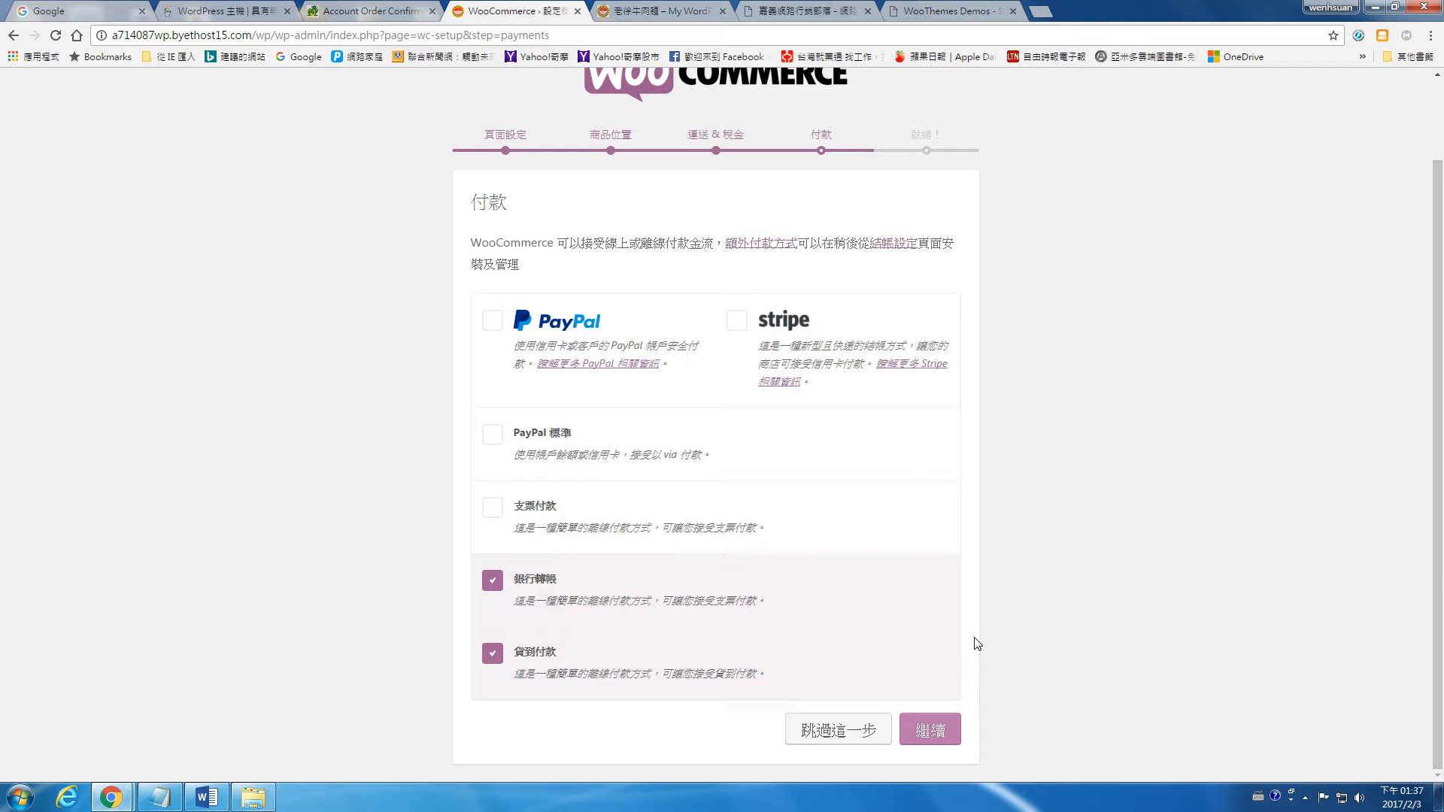
{"action": "left_click", "coordinate": [928, 729]}
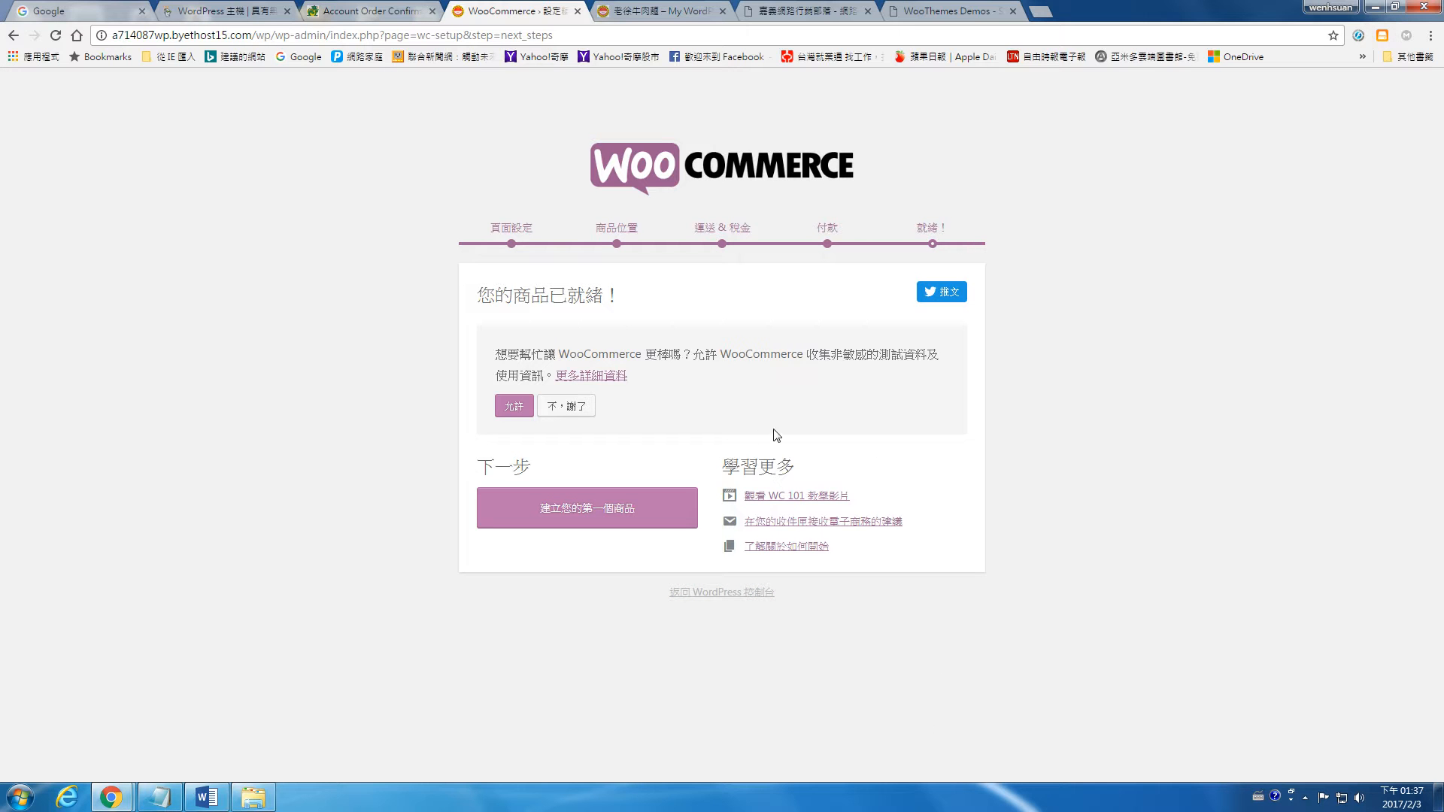
Step: Allow WooCommerce to collect non-sensitive usage data and start creating the first product
{"action": "left_click", "coordinate": [521, 407]}
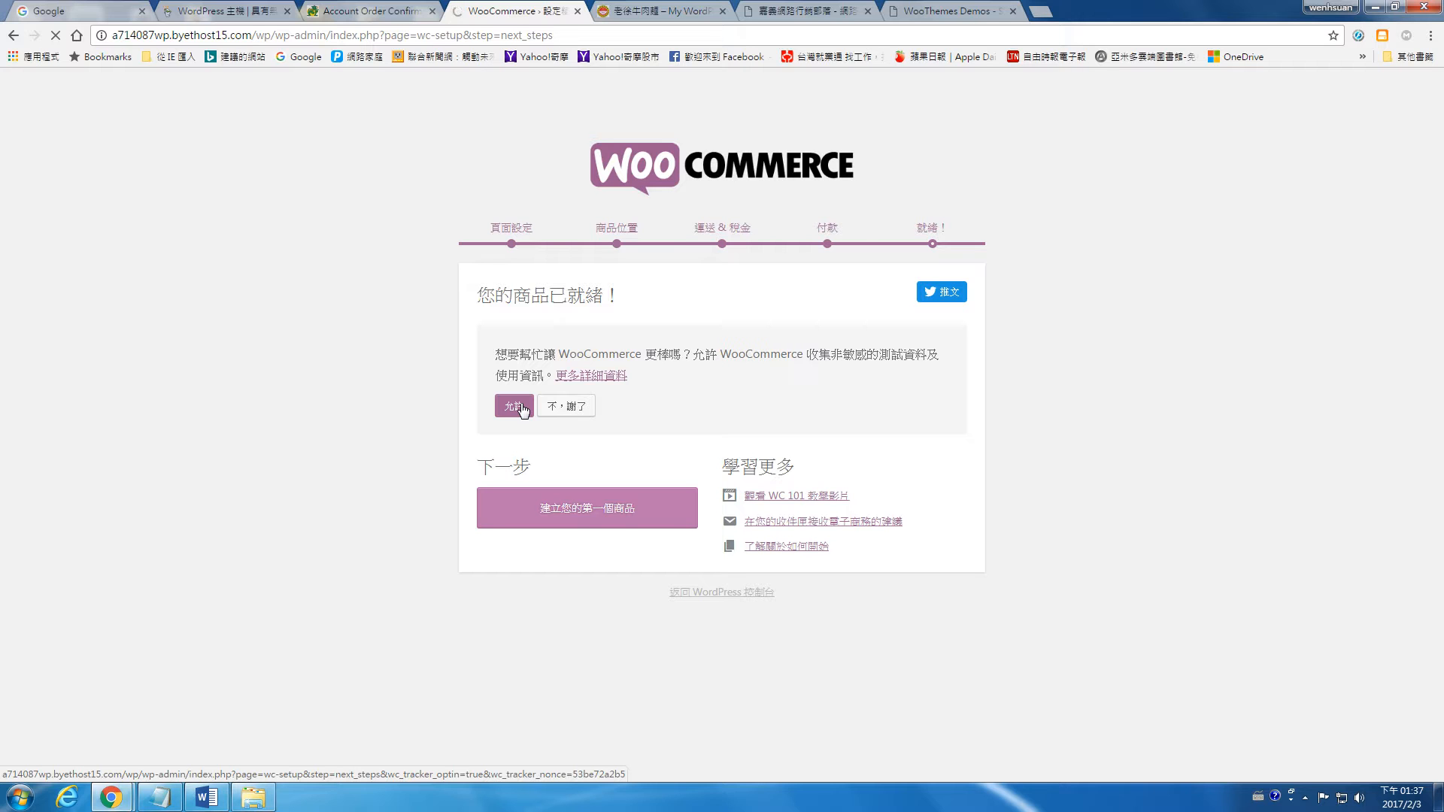
{"action": "left_click", "coordinate": [522, 410]}
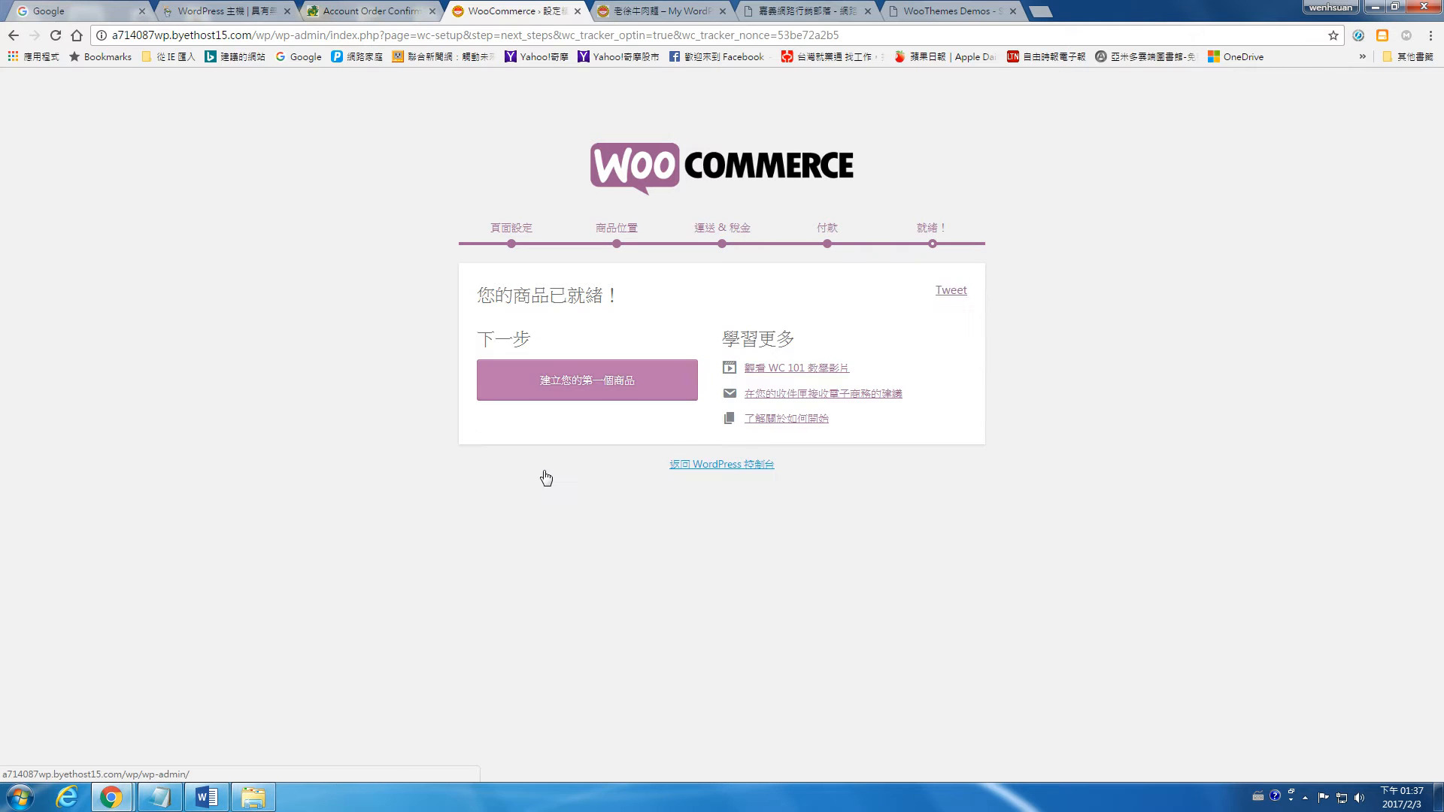
{"action": "left_click", "coordinate": [599, 389]}
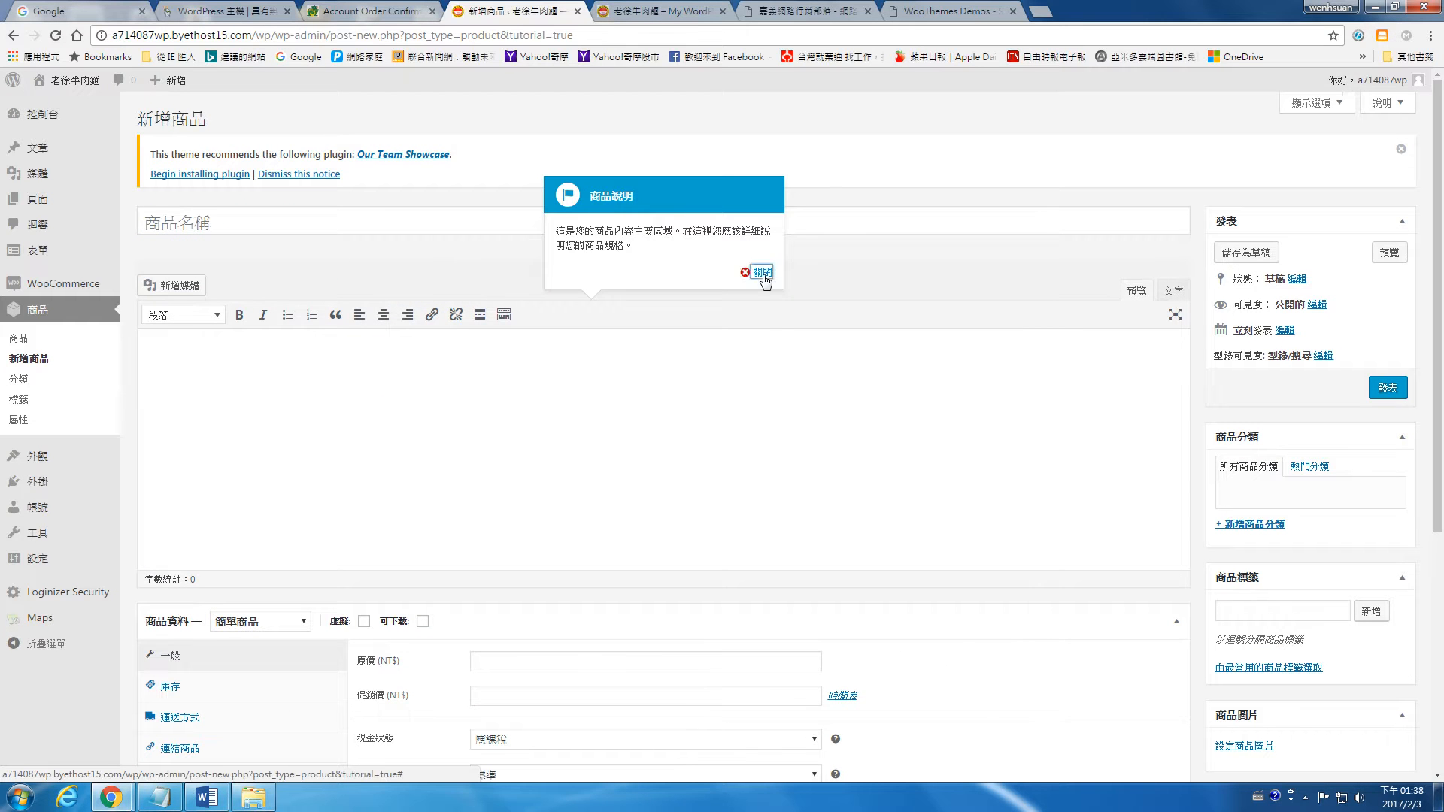
Step: Dismiss the tutorial tips over the new product form, including those for the product description, virtual products and prices
{"action": "left_click", "coordinate": [760, 277]}
{"action": "left_click", "coordinate": [354, 583]}
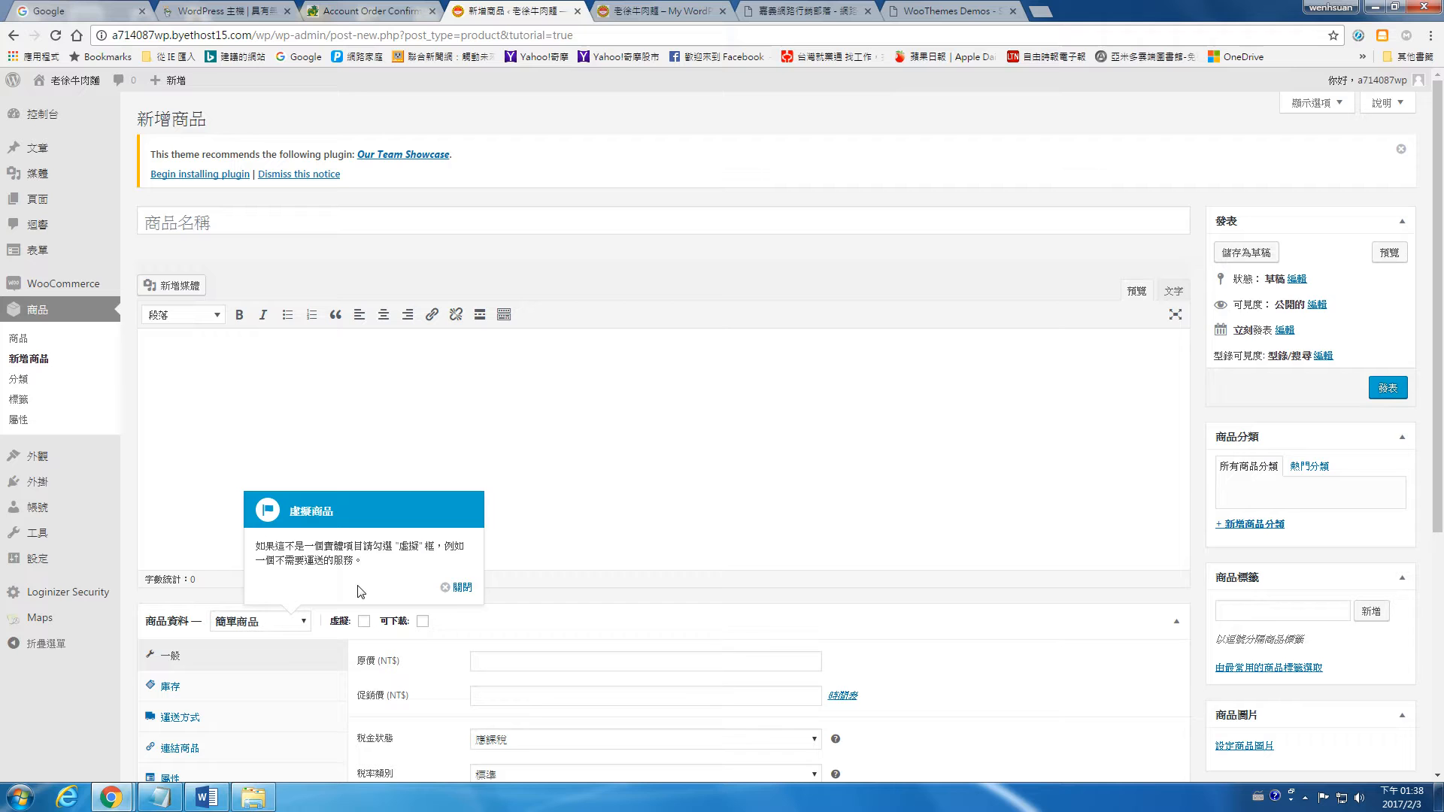
{"action": "left_click", "coordinate": [456, 588]}
{"action": "left_click", "coordinate": [519, 588]}
{"action": "left_click", "coordinate": [744, 629]}
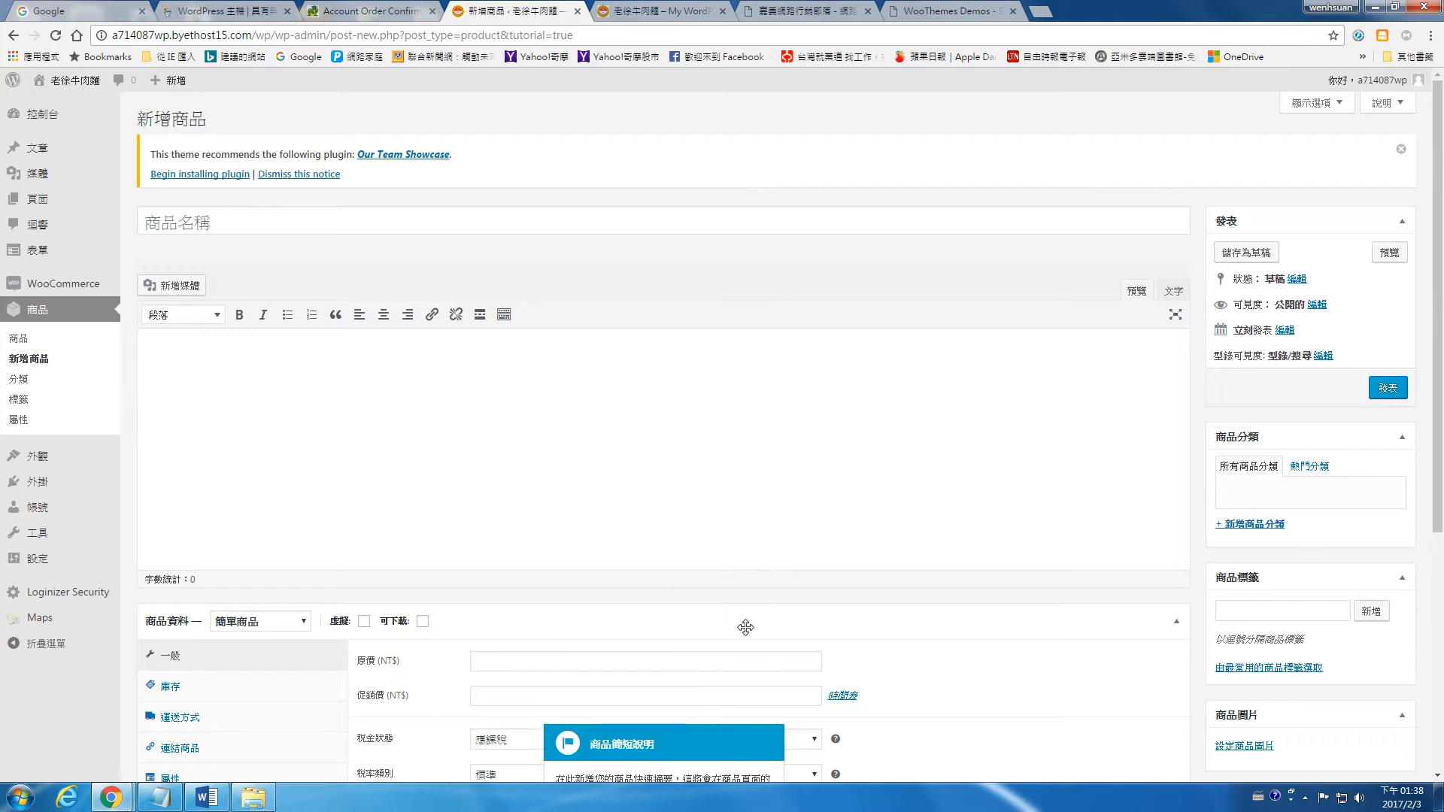
Step: Search Google for "led" in a new browser tab and open the PChome 24h 燈泡燈管 shopping page to browse its products
{"action": "left_click", "coordinate": [1052, 17]}
{"action": "type", "text": "led"}
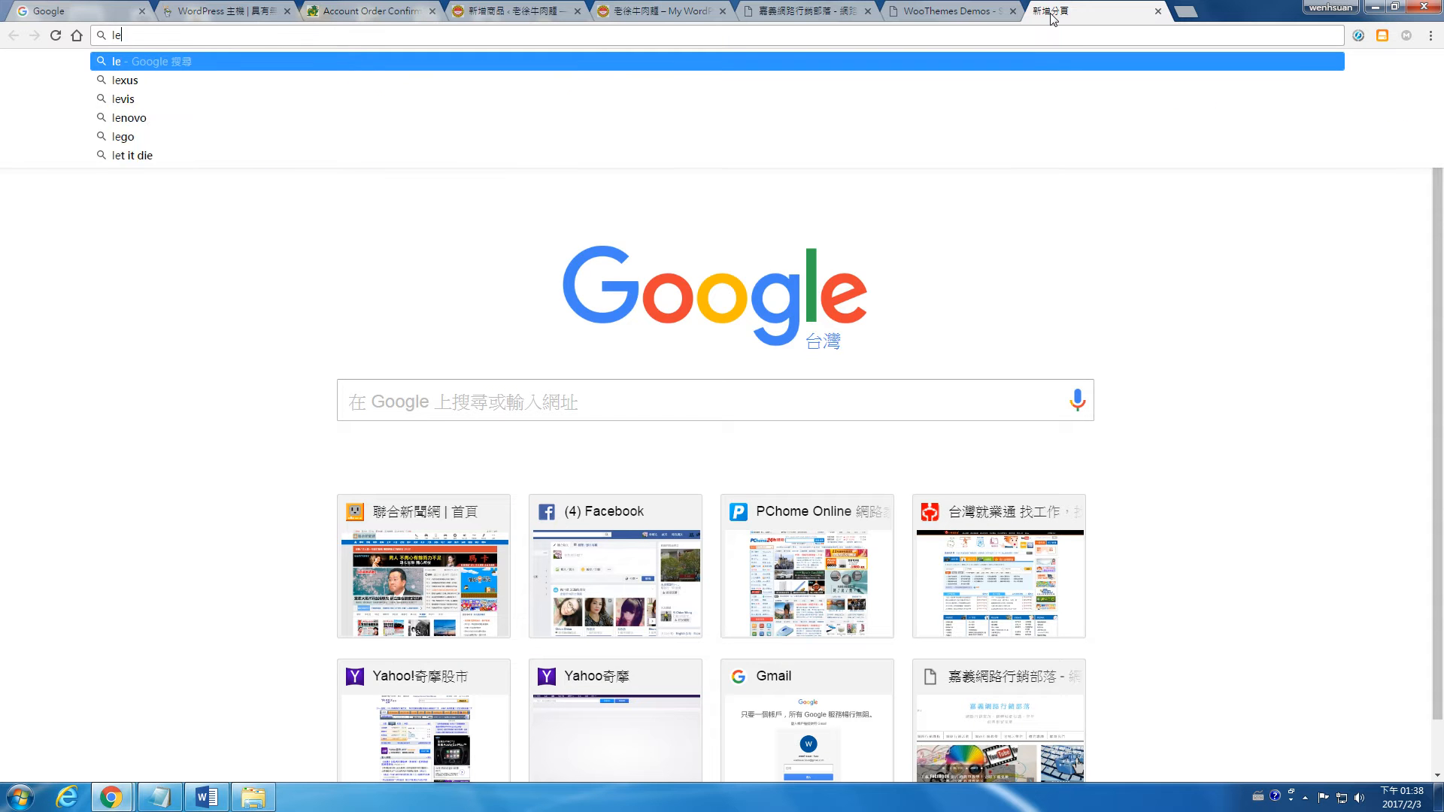
{"action": "key", "text": "Return"}
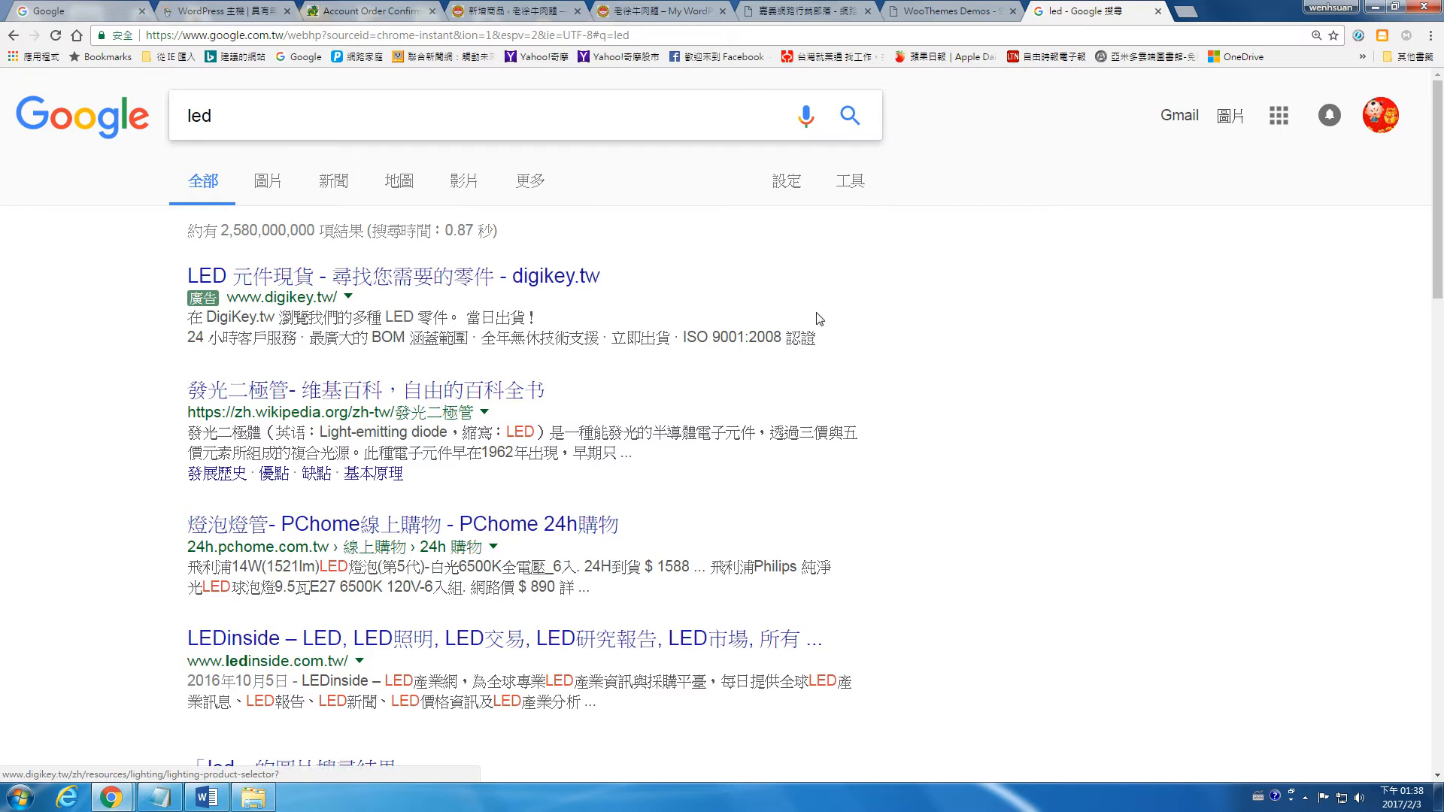
{"action": "scroll", "coordinate": [816, 316], "scroll_direction": "down", "scroll_amount": 9}
{"action": "left_click", "coordinate": [531, 437]}
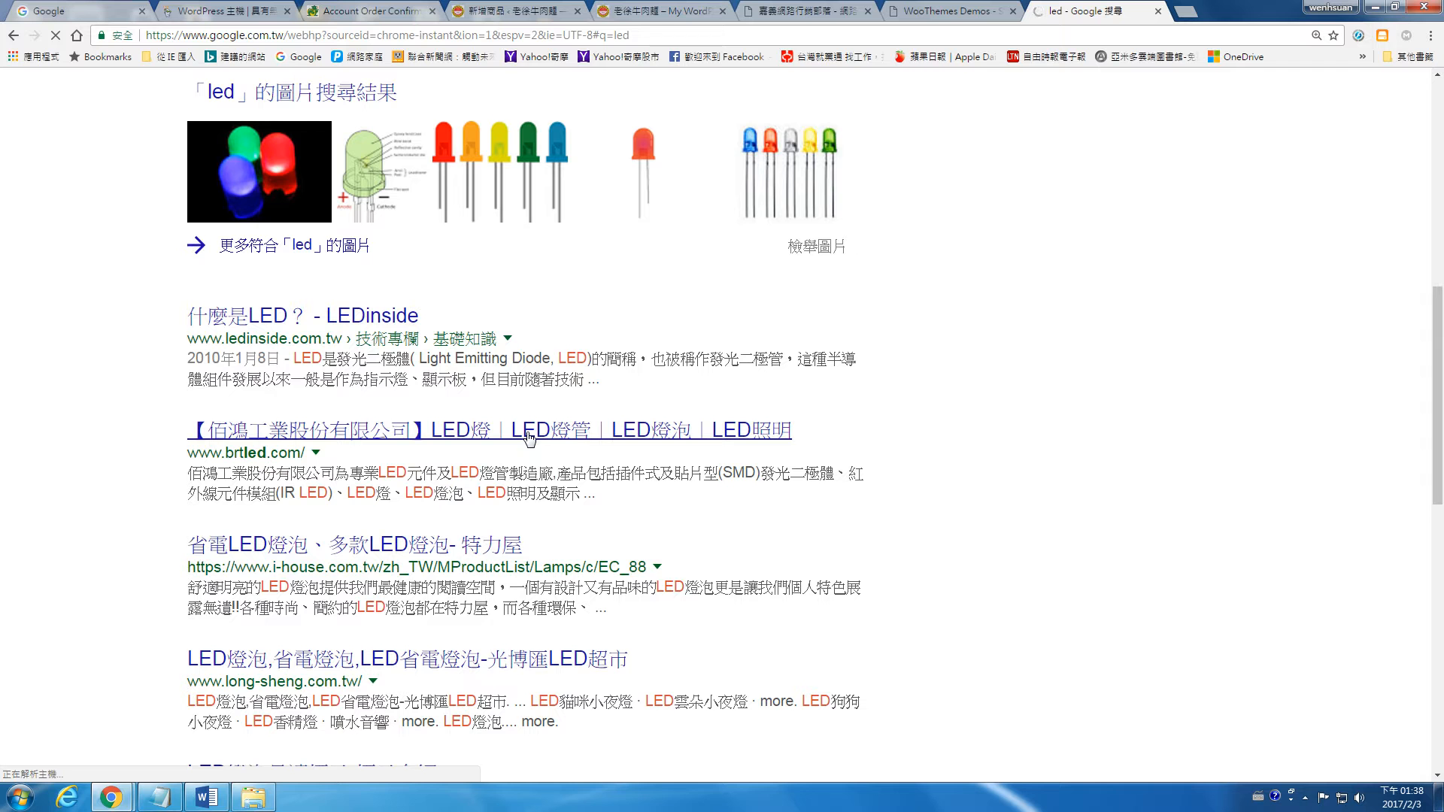
{"action": "scroll", "coordinate": [527, 361], "scroll_direction": "up", "scroll_amount": 7}
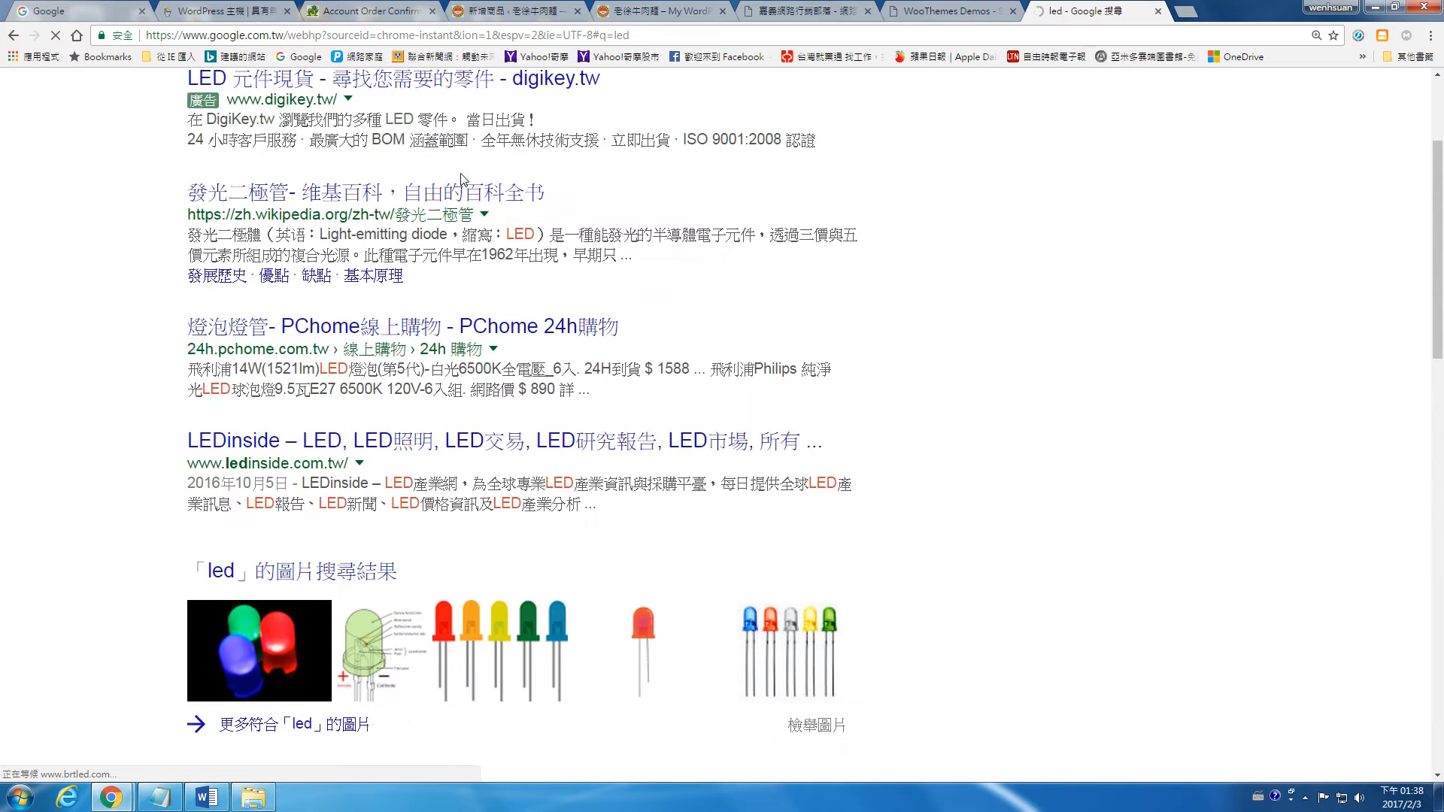
{"action": "left_click", "coordinate": [494, 390]}
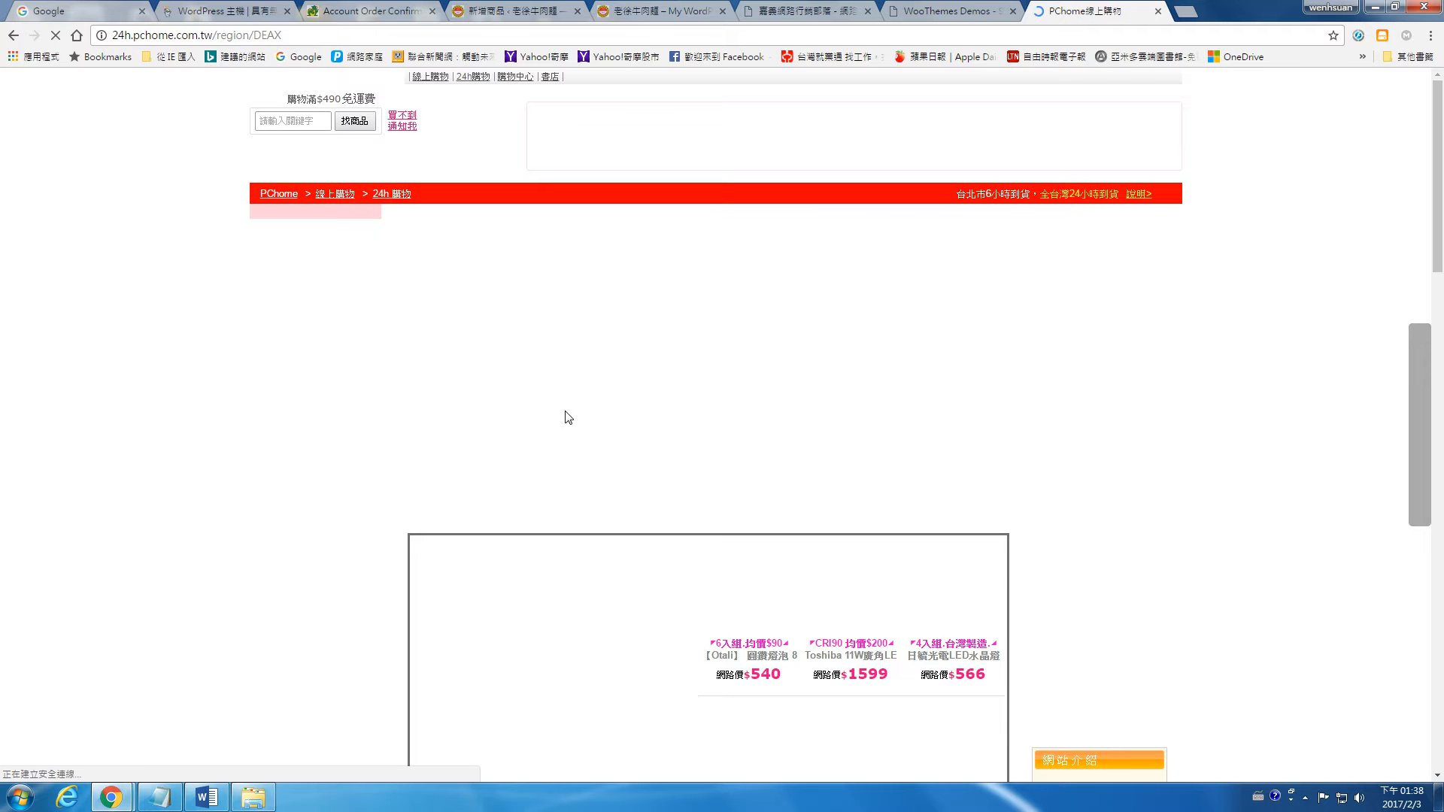
{"action": "scroll", "coordinate": [568, 417], "scroll_direction": "down", "scroll_amount": 5}
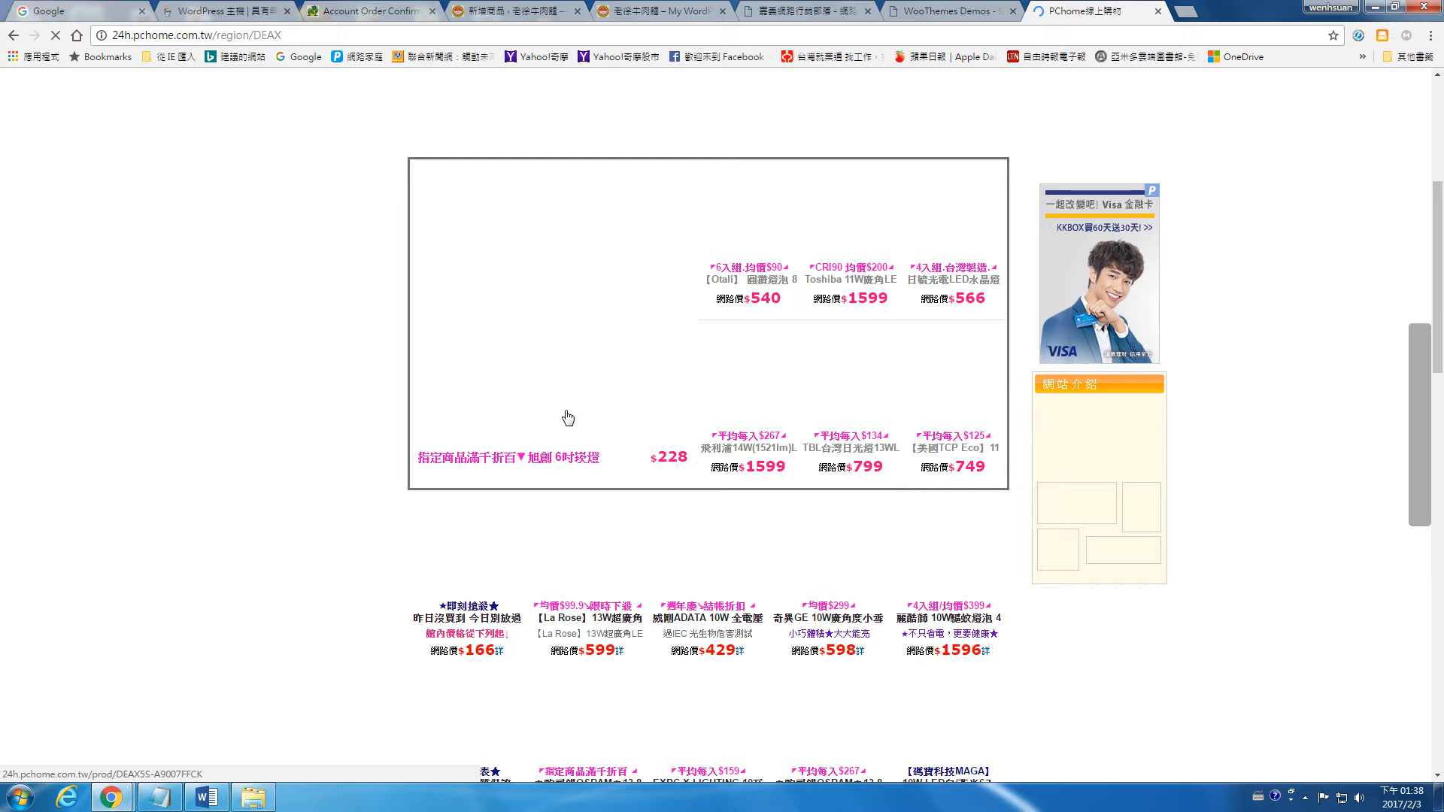
Step: Return to the new product form in WordPress and dismiss the tip about the product short description
{"action": "left_click", "coordinate": [389, 10]}
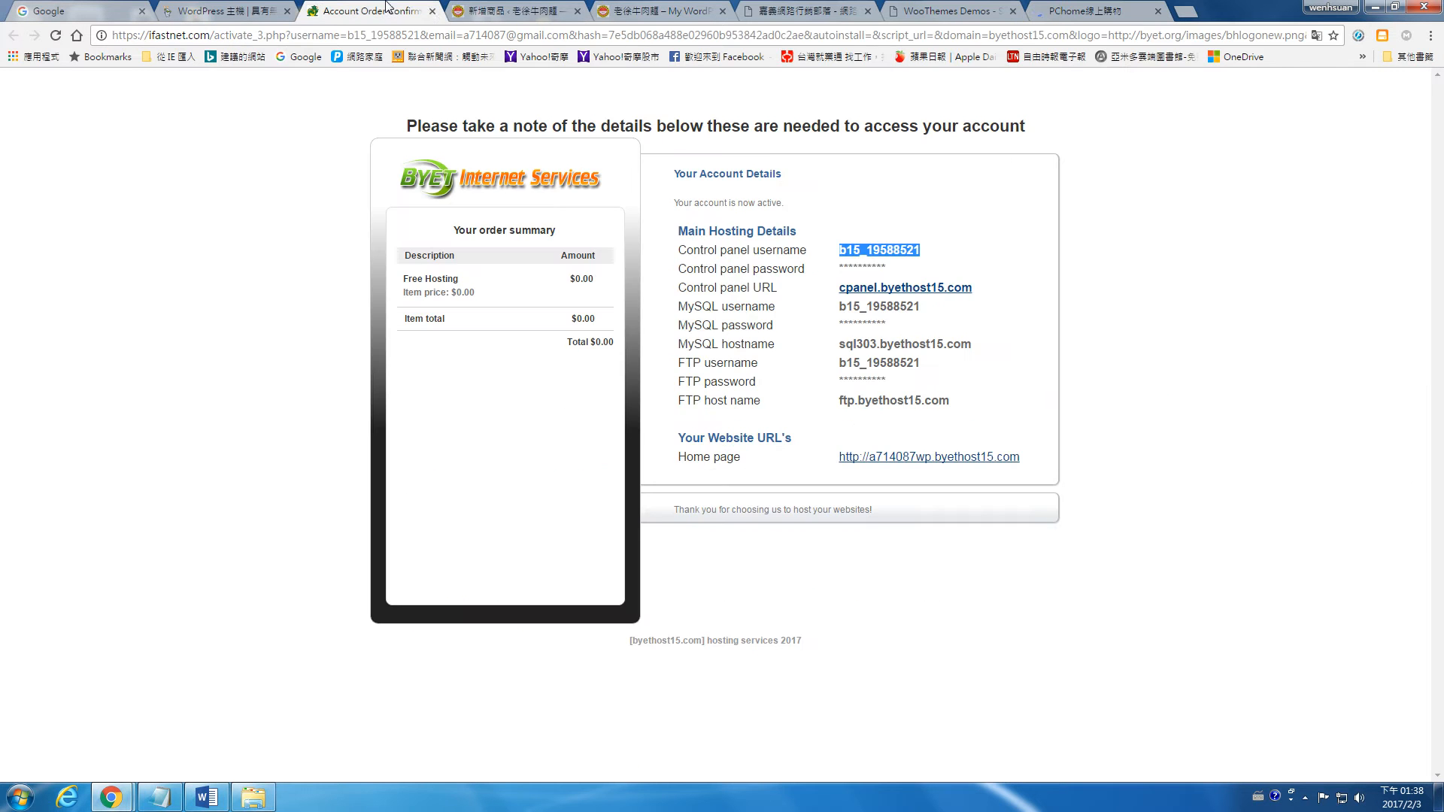
{"action": "left_click", "coordinate": [466, 11]}
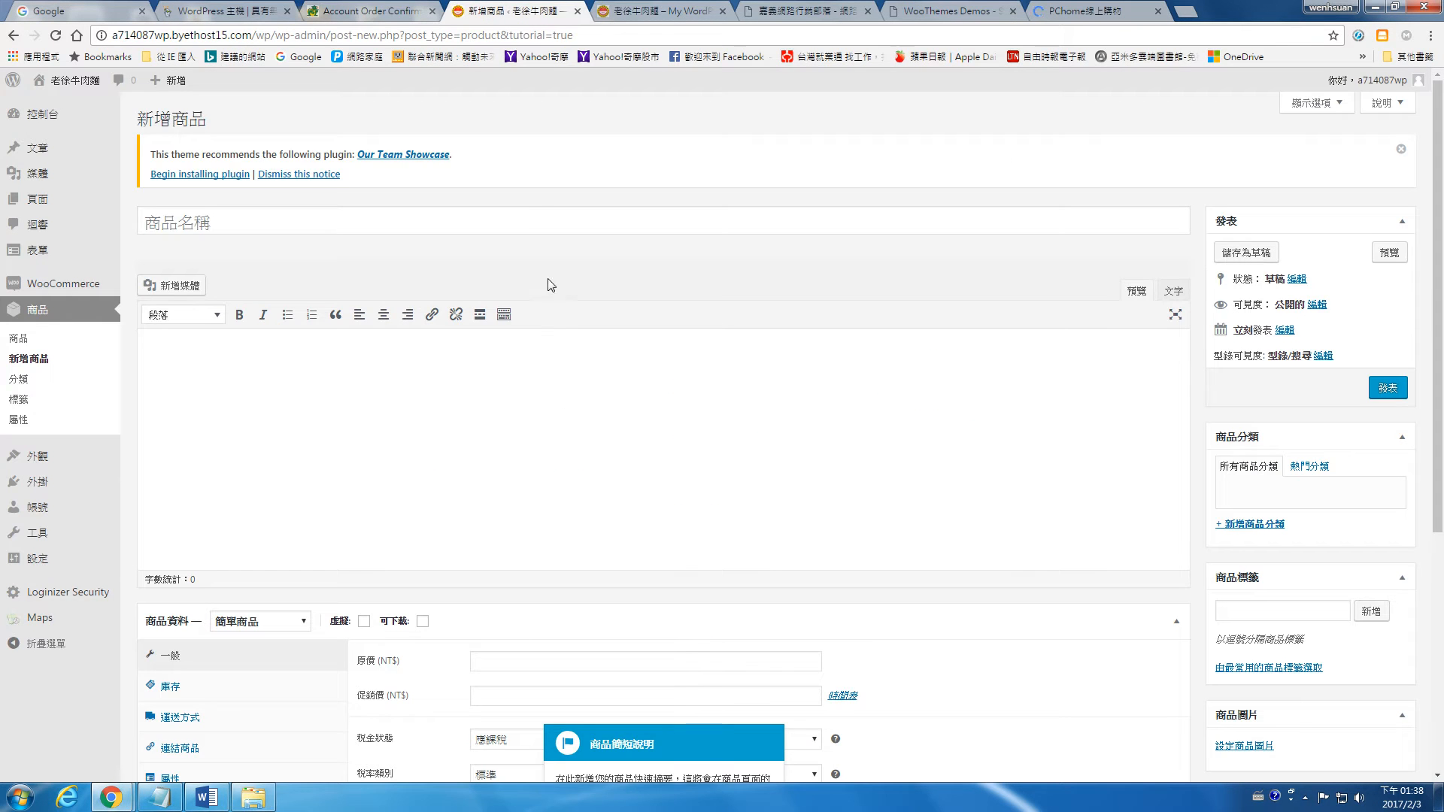
{"action": "scroll", "coordinate": [583, 374], "scroll_direction": "down", "scroll_amount": 3}
{"action": "left_click", "coordinate": [766, 600]}
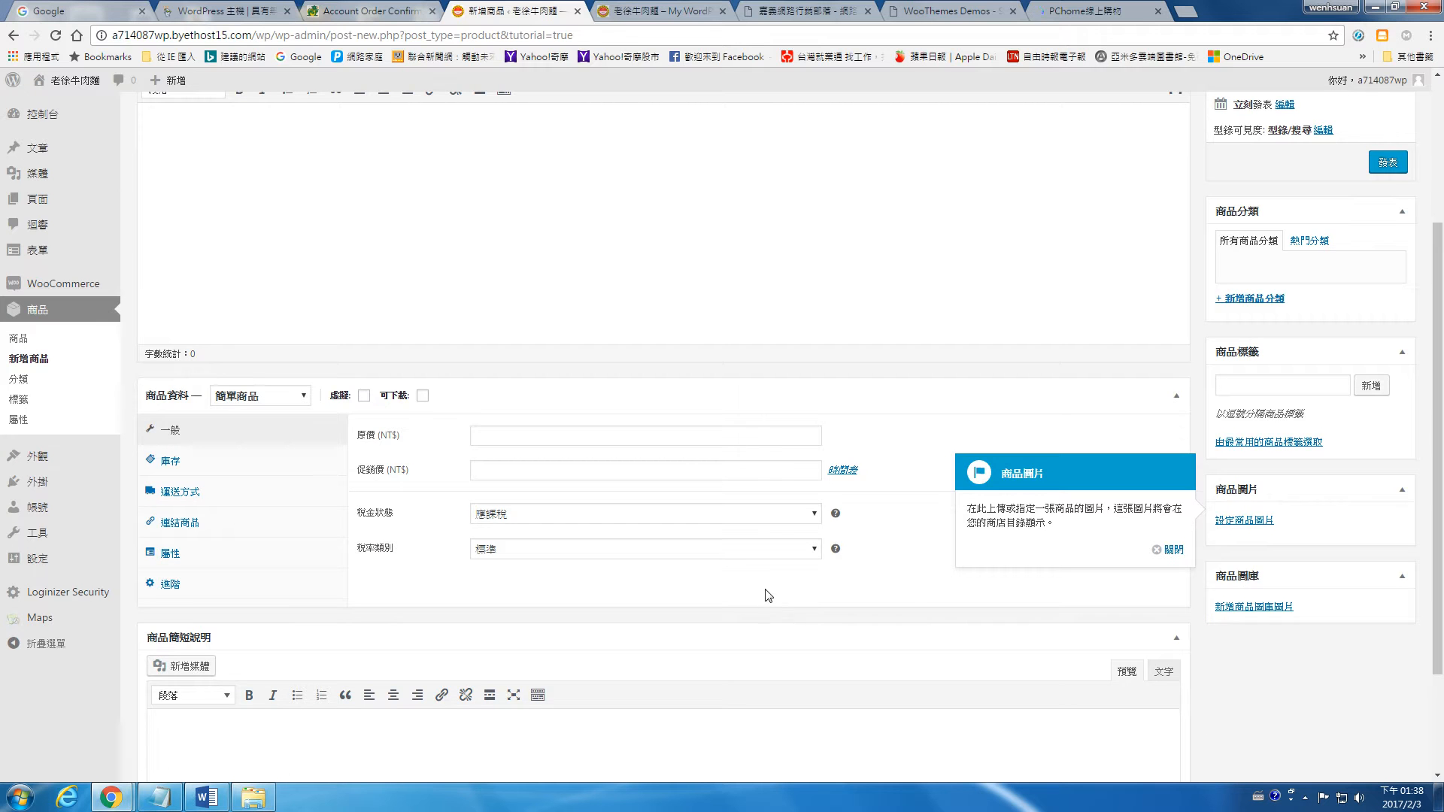
Step: Dismiss the remaining tutorial tips over the new product form, including those for product images and product categories
{"action": "scroll", "coordinate": [940, 610], "scroll_direction": "up", "scroll_amount": 3}
{"action": "scroll", "coordinate": [1090, 606], "scroll_direction": "down", "scroll_amount": 2}
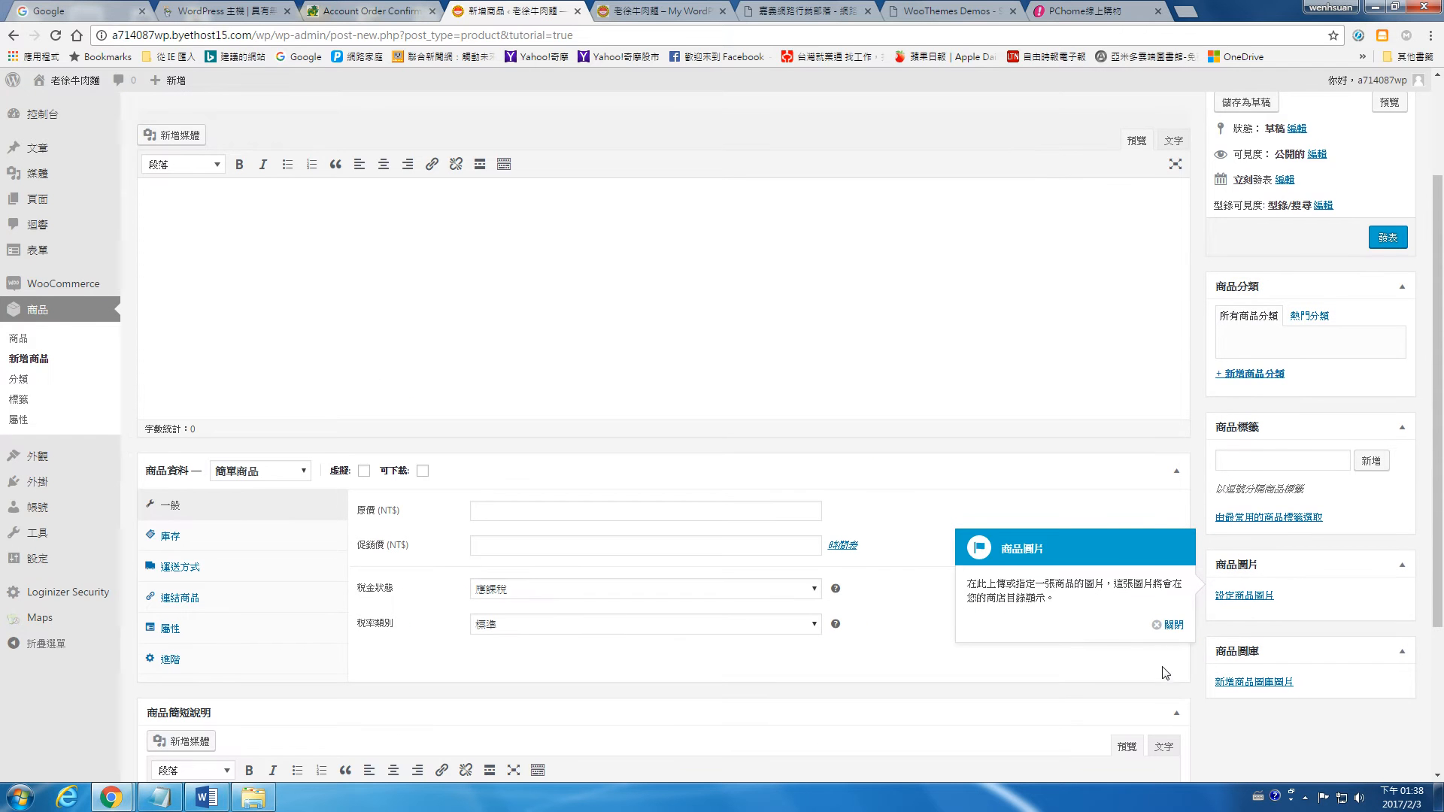
{"action": "left_click", "coordinate": [1171, 626]}
{"action": "left_click", "coordinate": [1170, 512]}
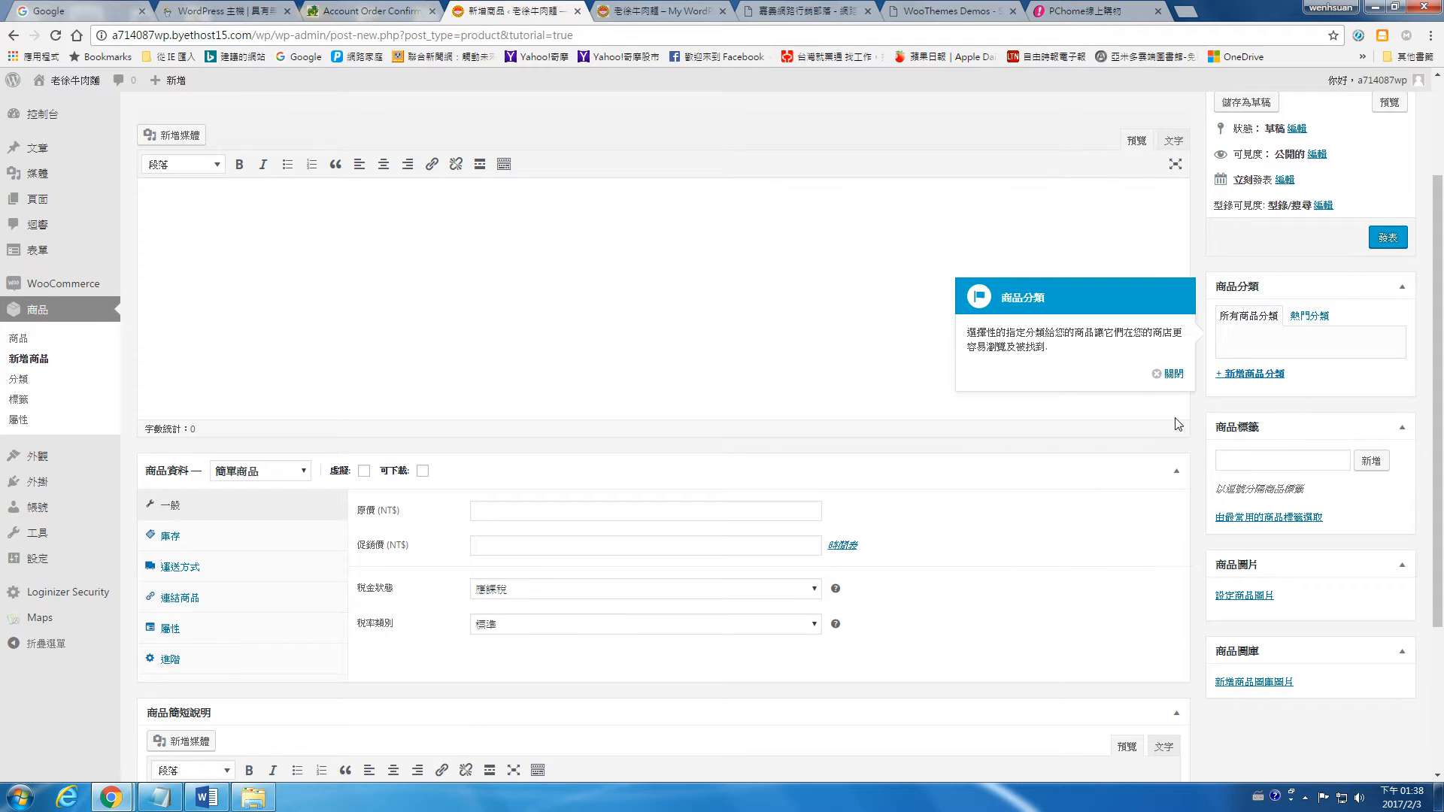
{"action": "left_click", "coordinate": [1173, 373]}
{"action": "left_click", "coordinate": [1170, 196]}
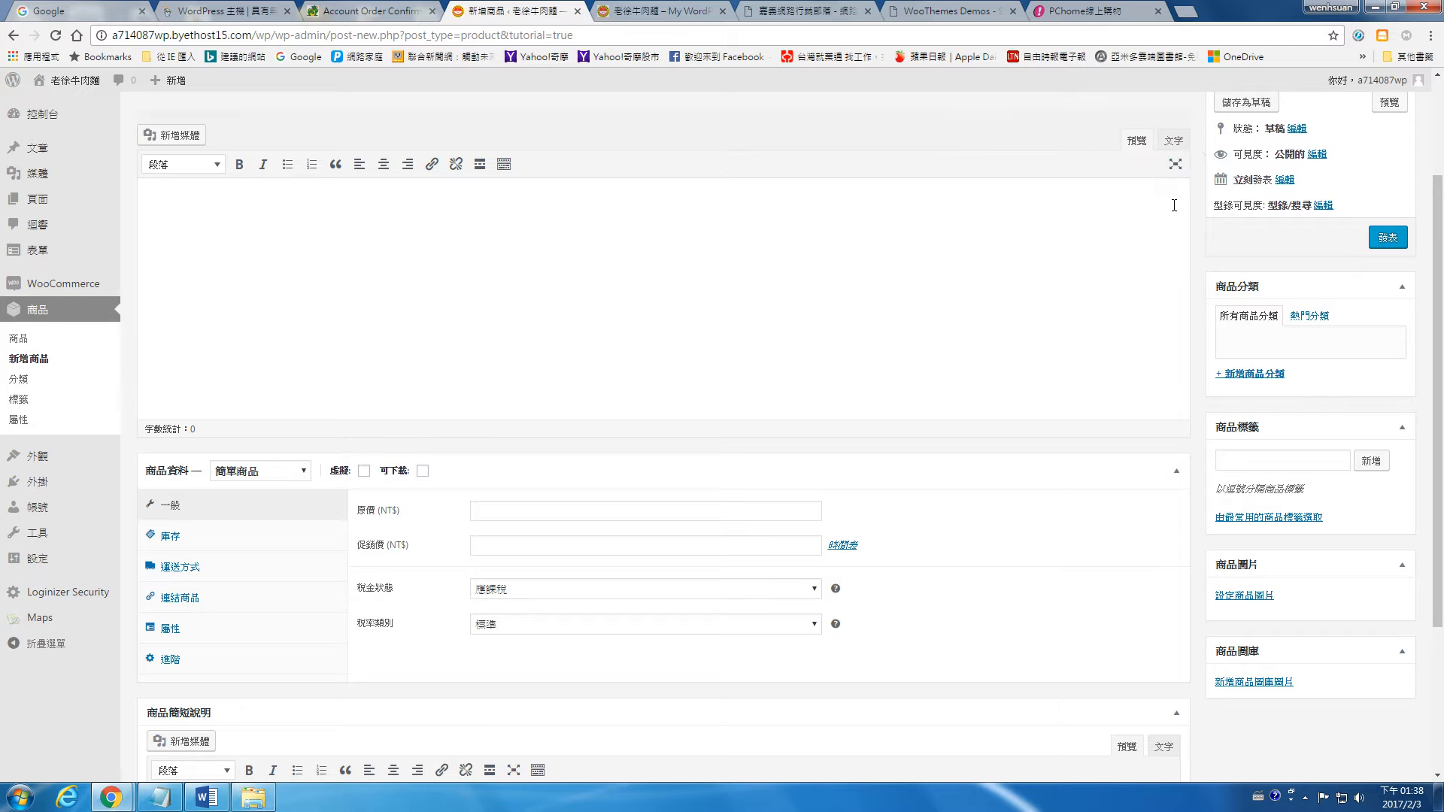
Step: Switch to the PChome shopping page and open the product page of the [Otali] 圓鑽燈泡 8W 黃光(6入)
{"action": "left_click", "coordinate": [1084, 12]}
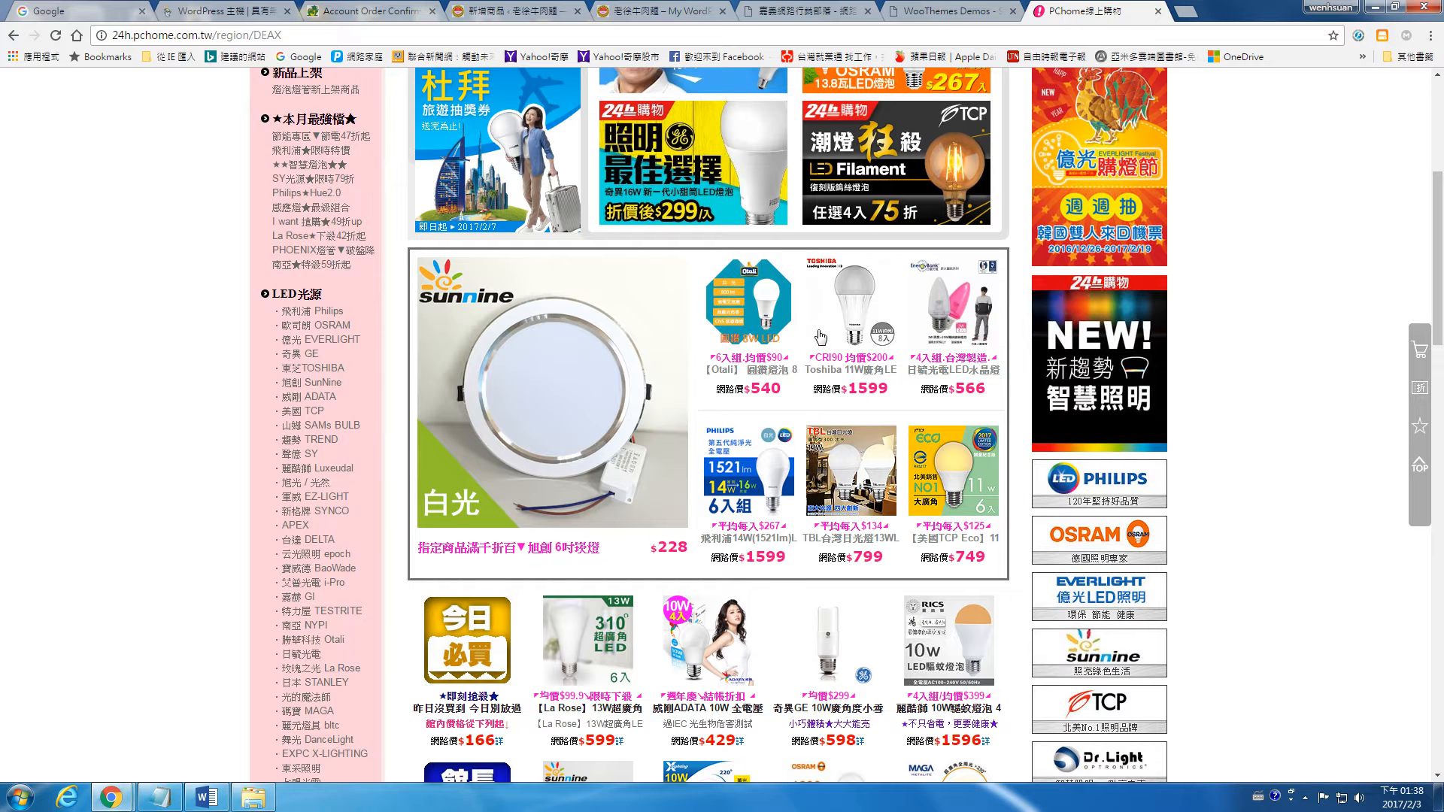
{"action": "left_click", "coordinate": [765, 331]}
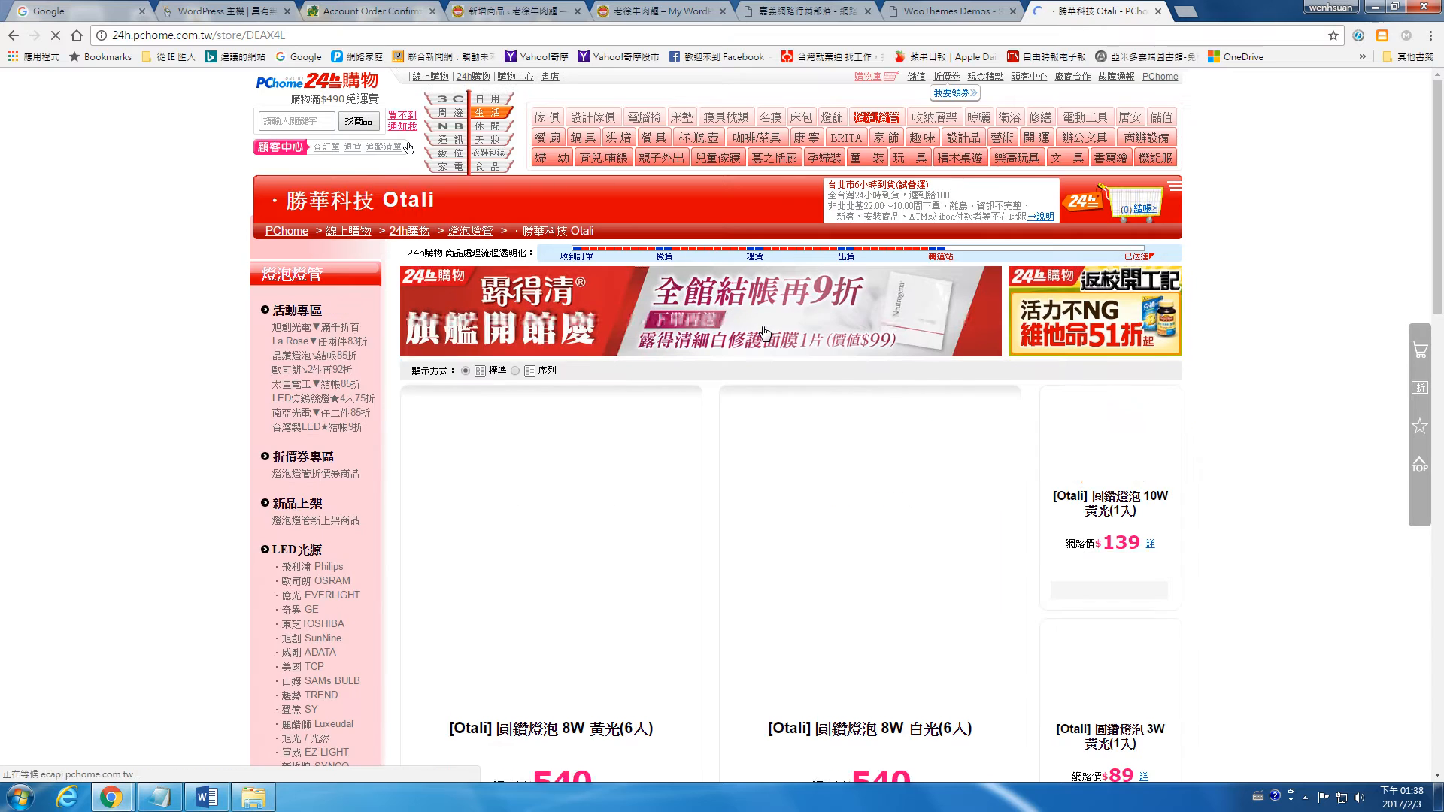
{"action": "scroll", "coordinate": [773, 332], "scroll_direction": "down", "scroll_amount": 4}
{"action": "left_click", "coordinate": [532, 355]}
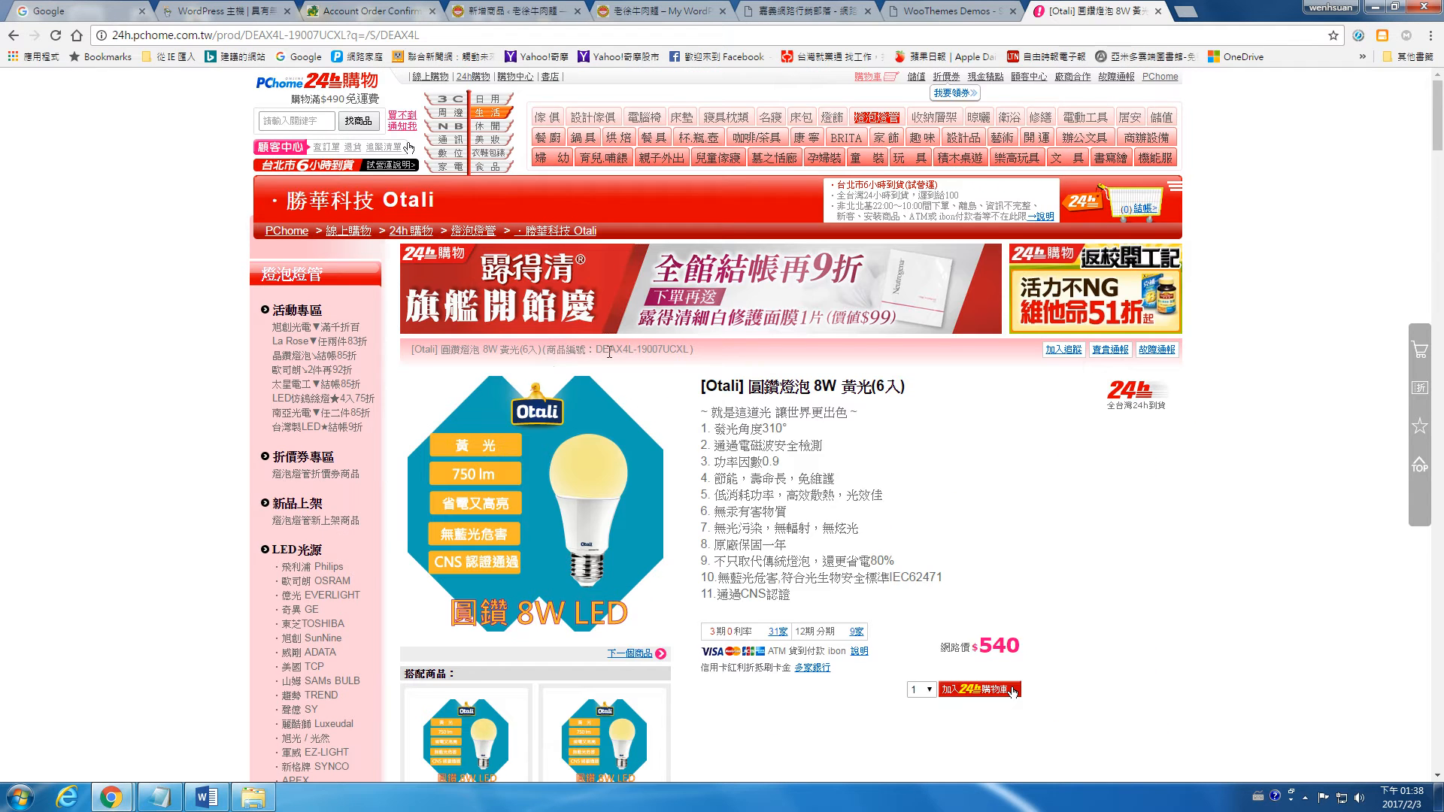
Step: Save the main picture of the Otali 8W bulb to the computer as a PNG file
{"action": "scroll", "coordinate": [606, 342], "scroll_direction": "down", "scroll_amount": 2}
{"action": "right_click", "coordinate": [535, 358]}
{"action": "left_click", "coordinate": [572, 383]}
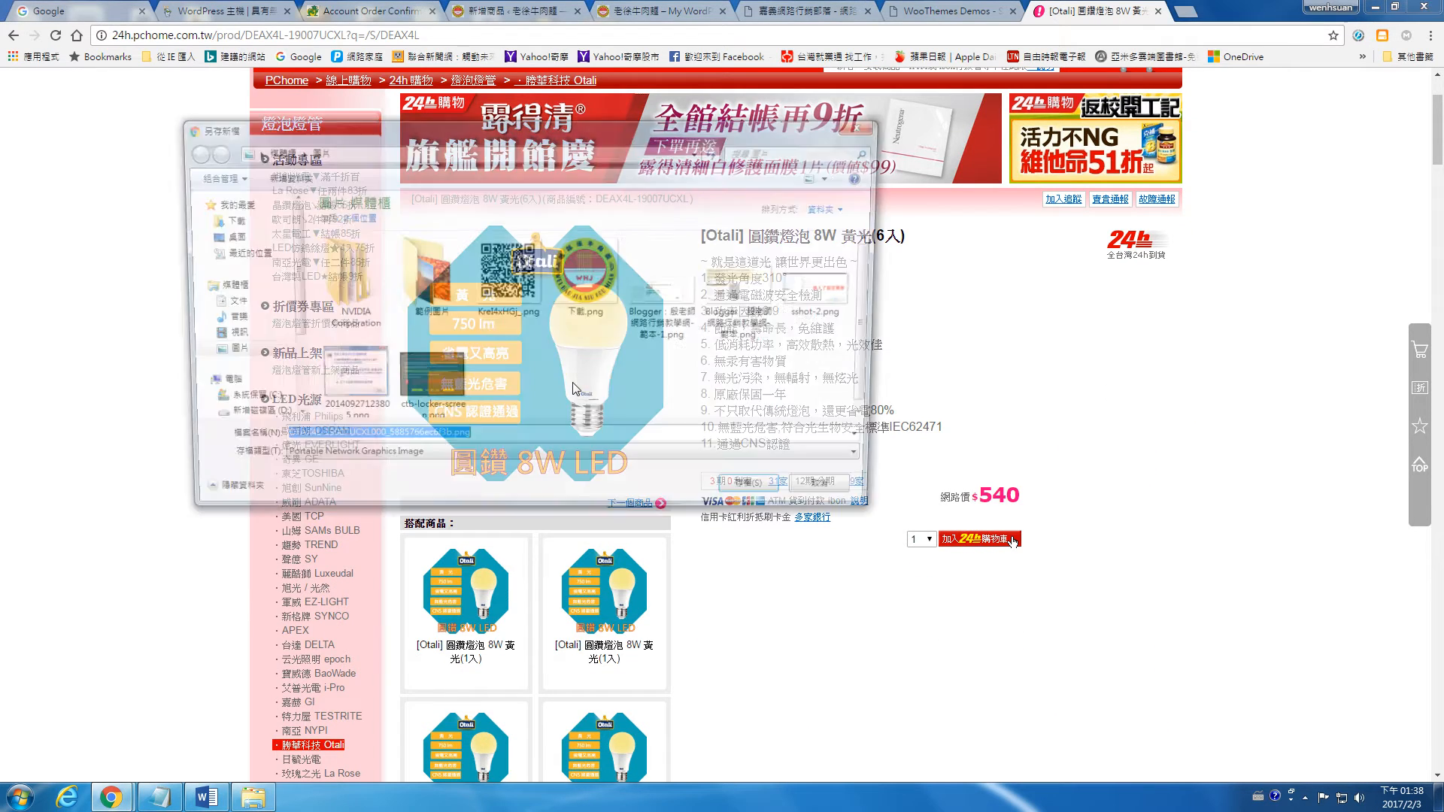
{"action": "left_click", "coordinate": [762, 495]}
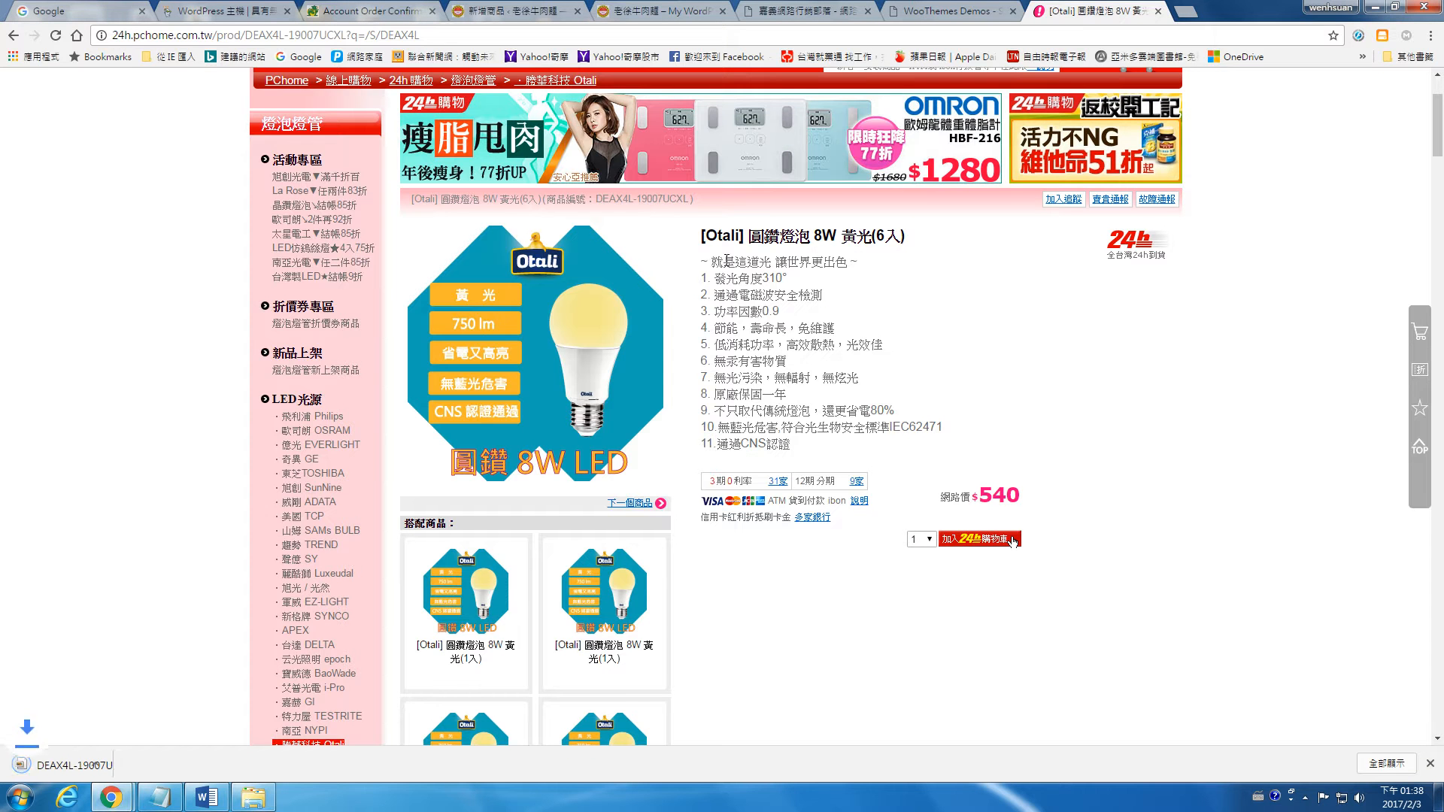
Step: Place the new product form's tab beside the PChome tab and copy the name "[Otali] 圓鑽燈泡 8W 黃光(6入)" into the product name
{"action": "left_click", "coordinate": [952, 11]}
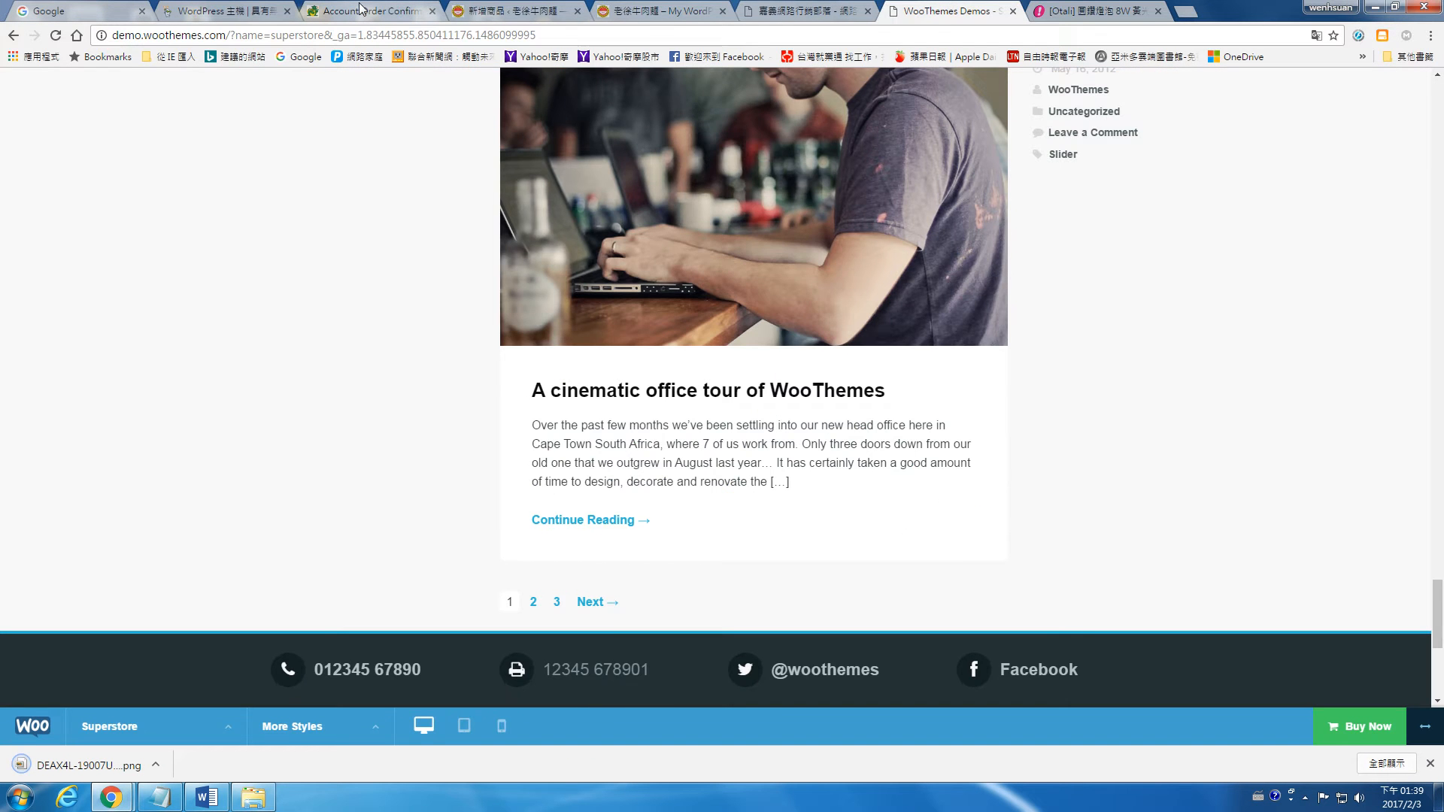
{"action": "left_click_drag", "start_coordinate": [489, 8], "coordinate": [952, 11]}
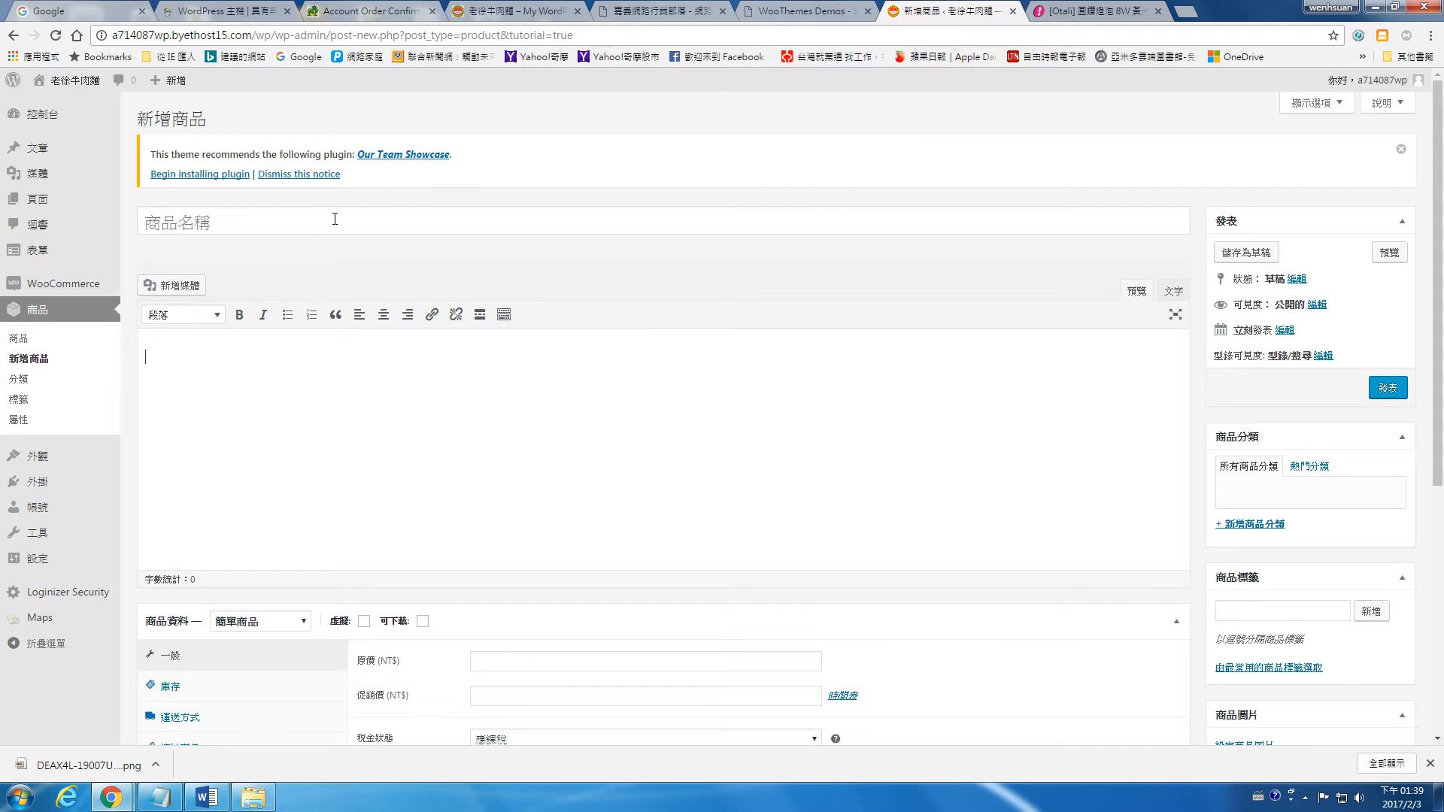
{"action": "left_click", "coordinate": [1053, 11]}
{"action": "left_click_drag", "start_coordinate": [707, 232], "coordinate": [938, 235]}
{"action": "key", "text": "ctrl+c"}
{"action": "left_click", "coordinate": [903, 21]}
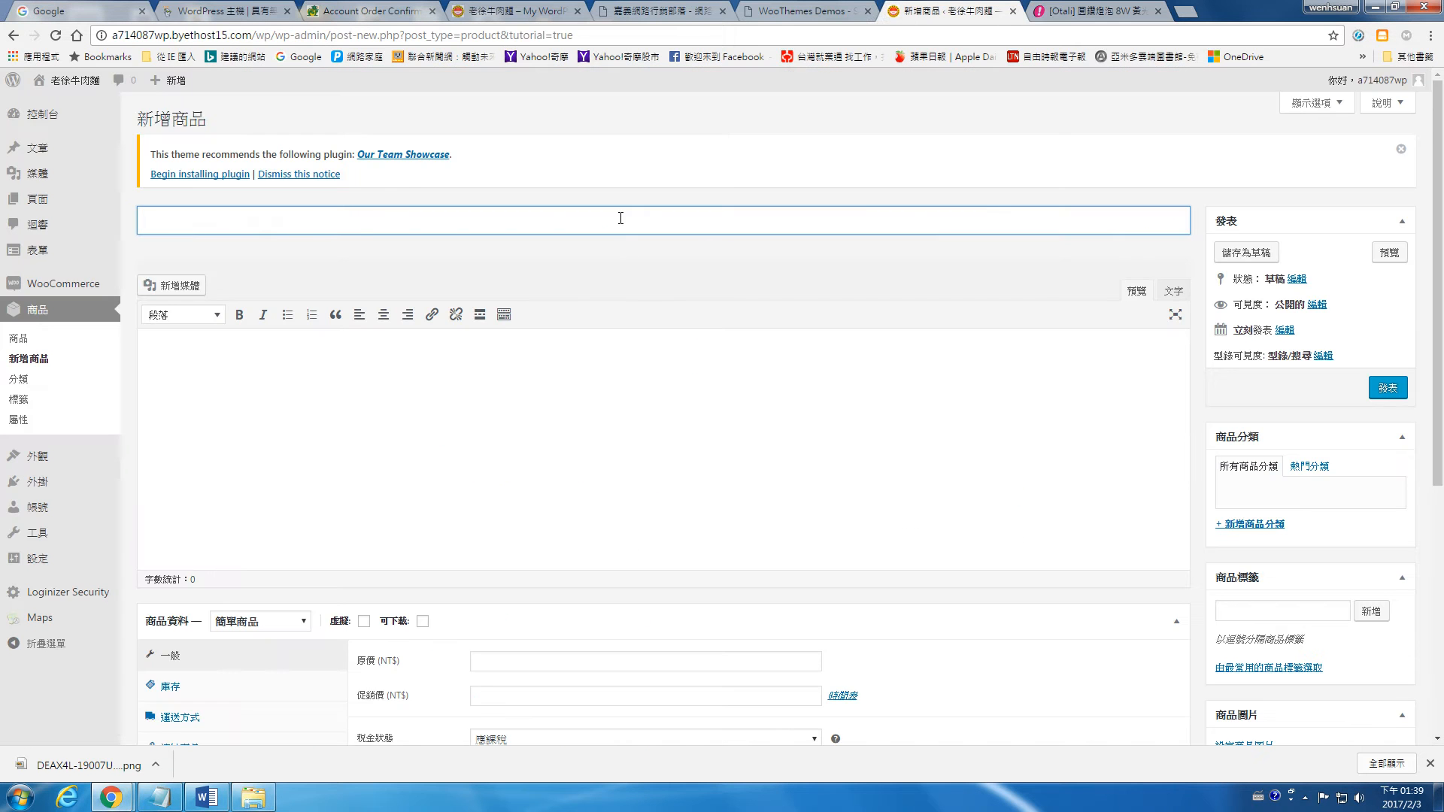
{"action": "key", "text": "ctrl+v"}
{"action": "left_click", "coordinate": [524, 389]}
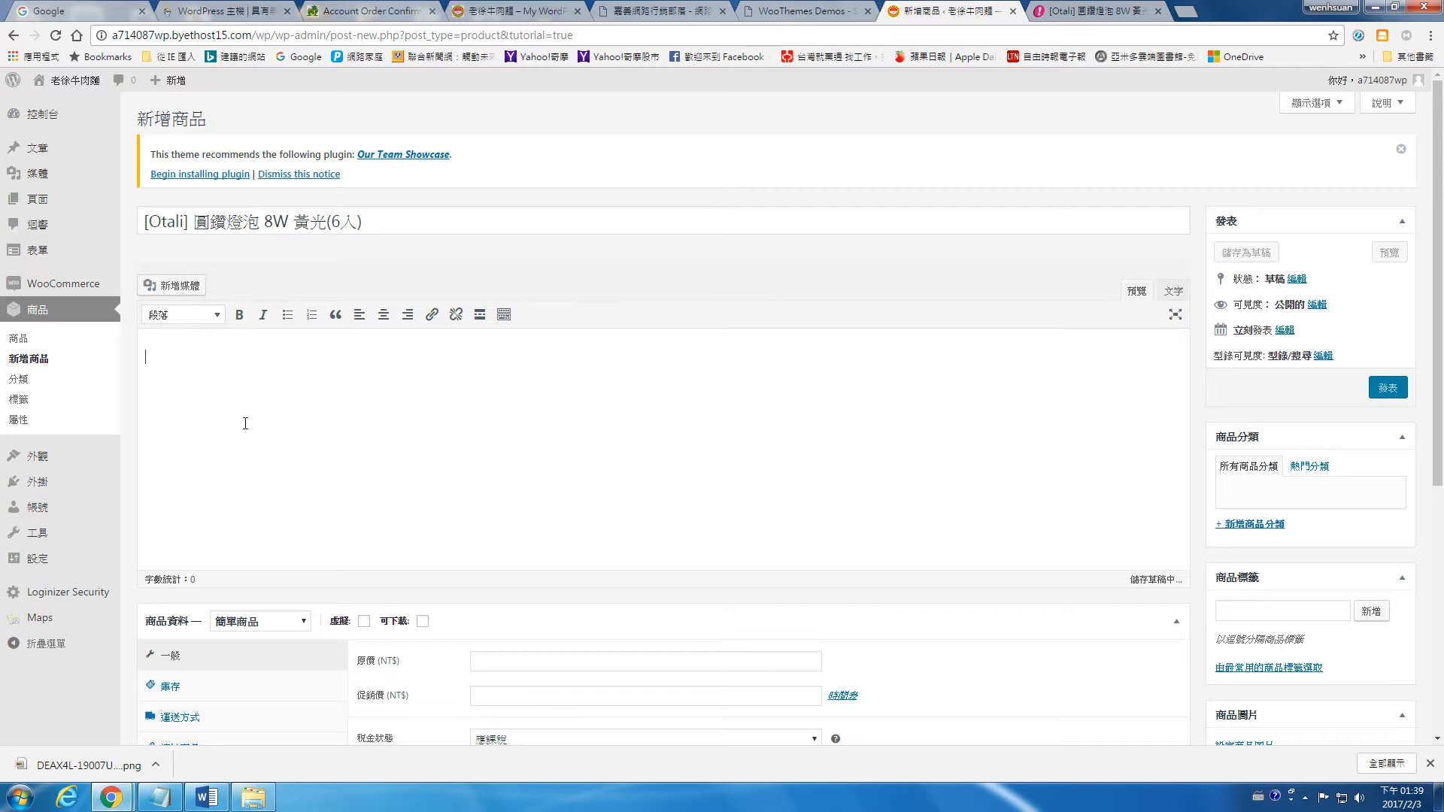
Step: Select the entire 本商品詳細介紹 (detailed introduction) content on the PChome product page, down to the coin-stack picture
{"action": "left_click", "coordinate": [1075, 10]}
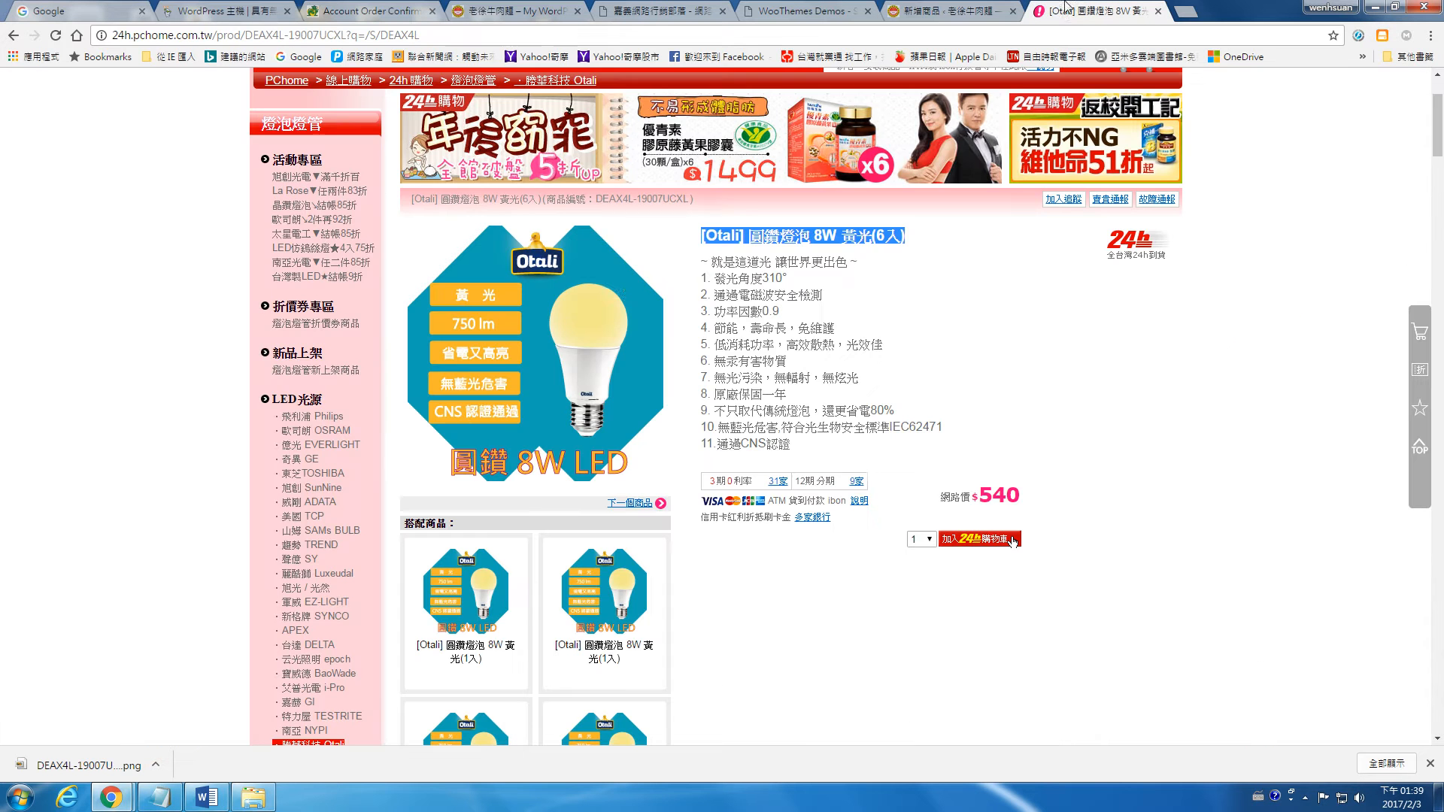
{"action": "scroll", "coordinate": [805, 305], "scroll_direction": "down", "scroll_amount": 4}
{"action": "scroll", "coordinate": [805, 306], "scroll_direction": "down", "scroll_amount": 12}
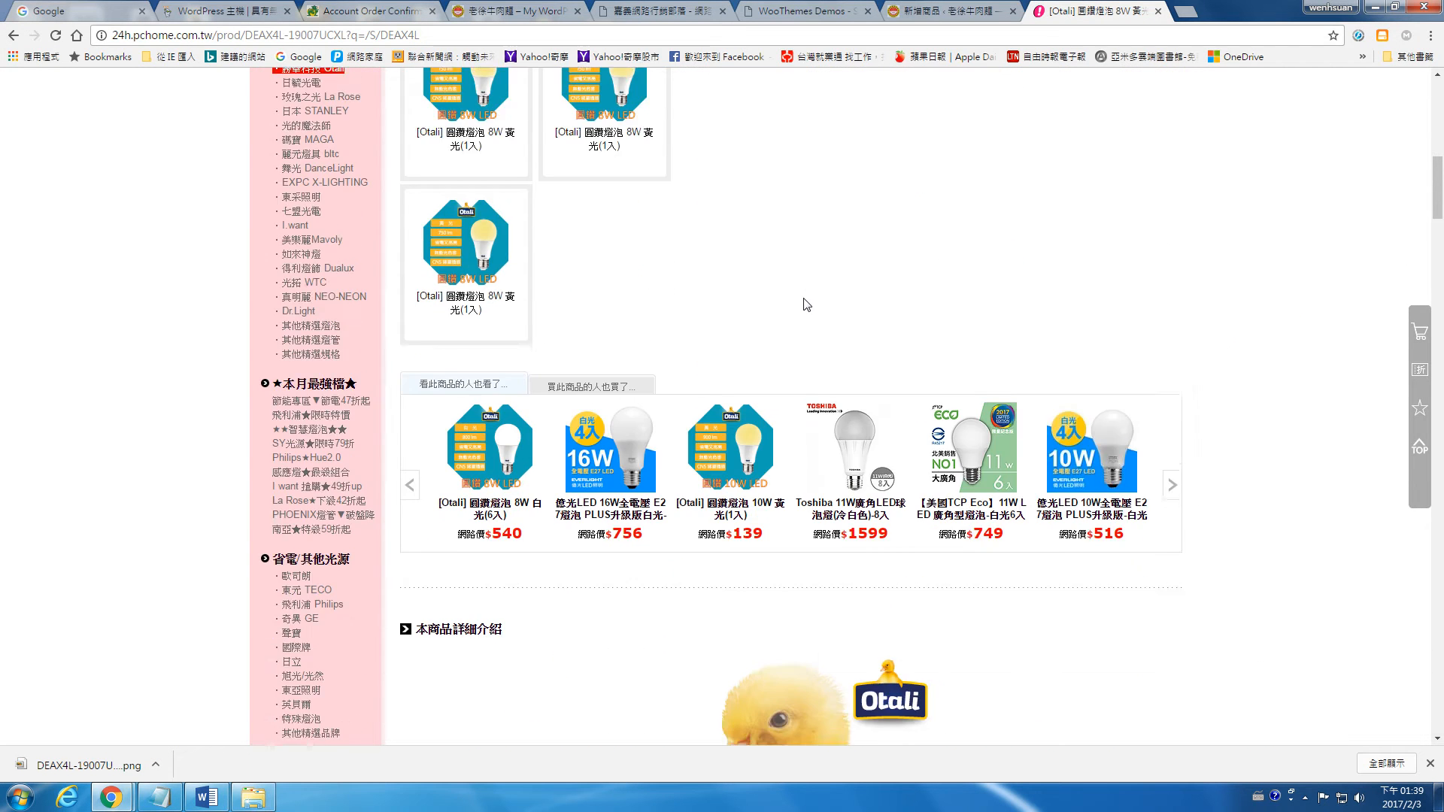
{"action": "left_click_drag", "start_coordinate": [526, 300], "coordinate": [1130, 479]}
{"action": "scroll", "coordinate": [1130, 480], "scroll_direction": "down", "scroll_amount": 15}
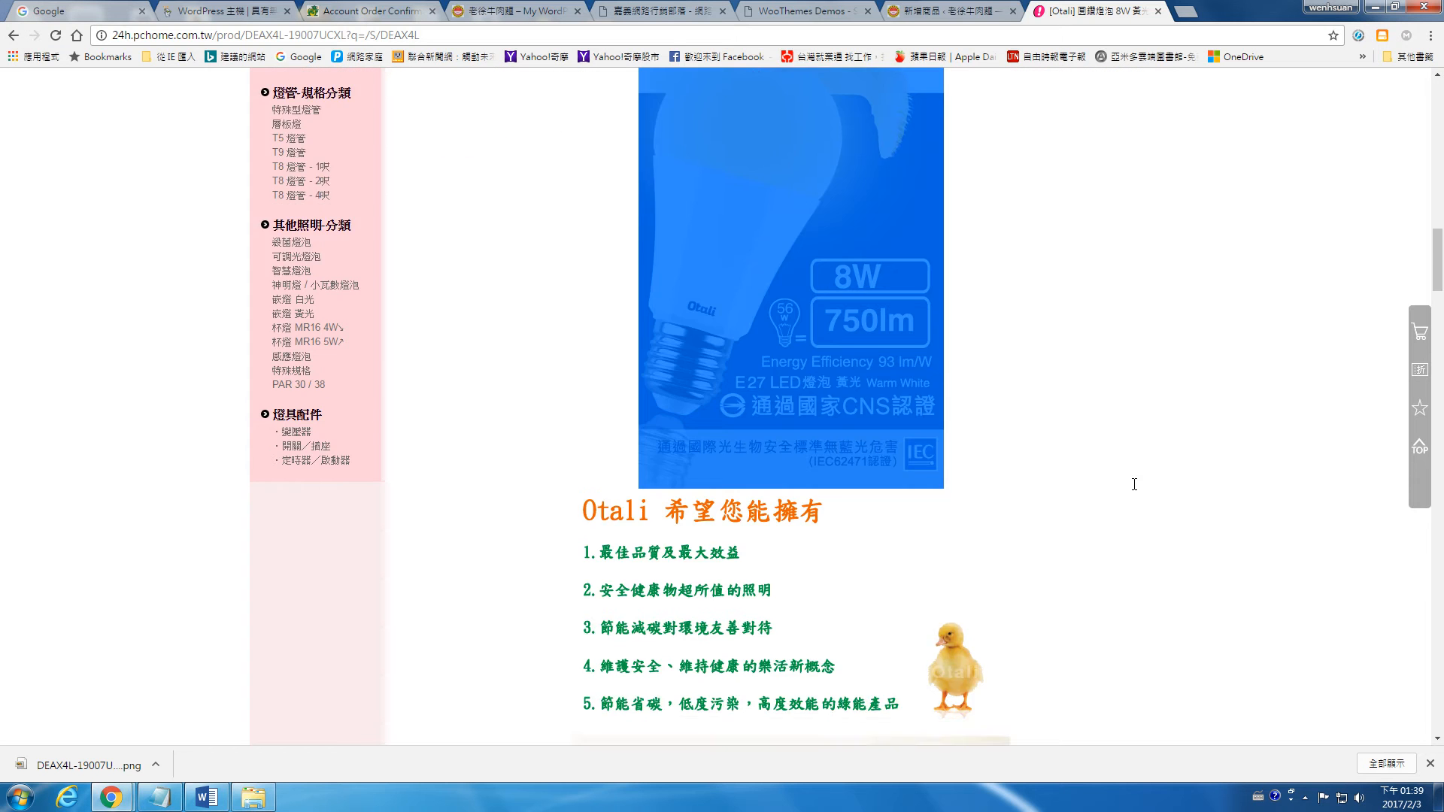
{"action": "scroll", "coordinate": [1141, 500], "scroll_direction": "down", "scroll_amount": 18}
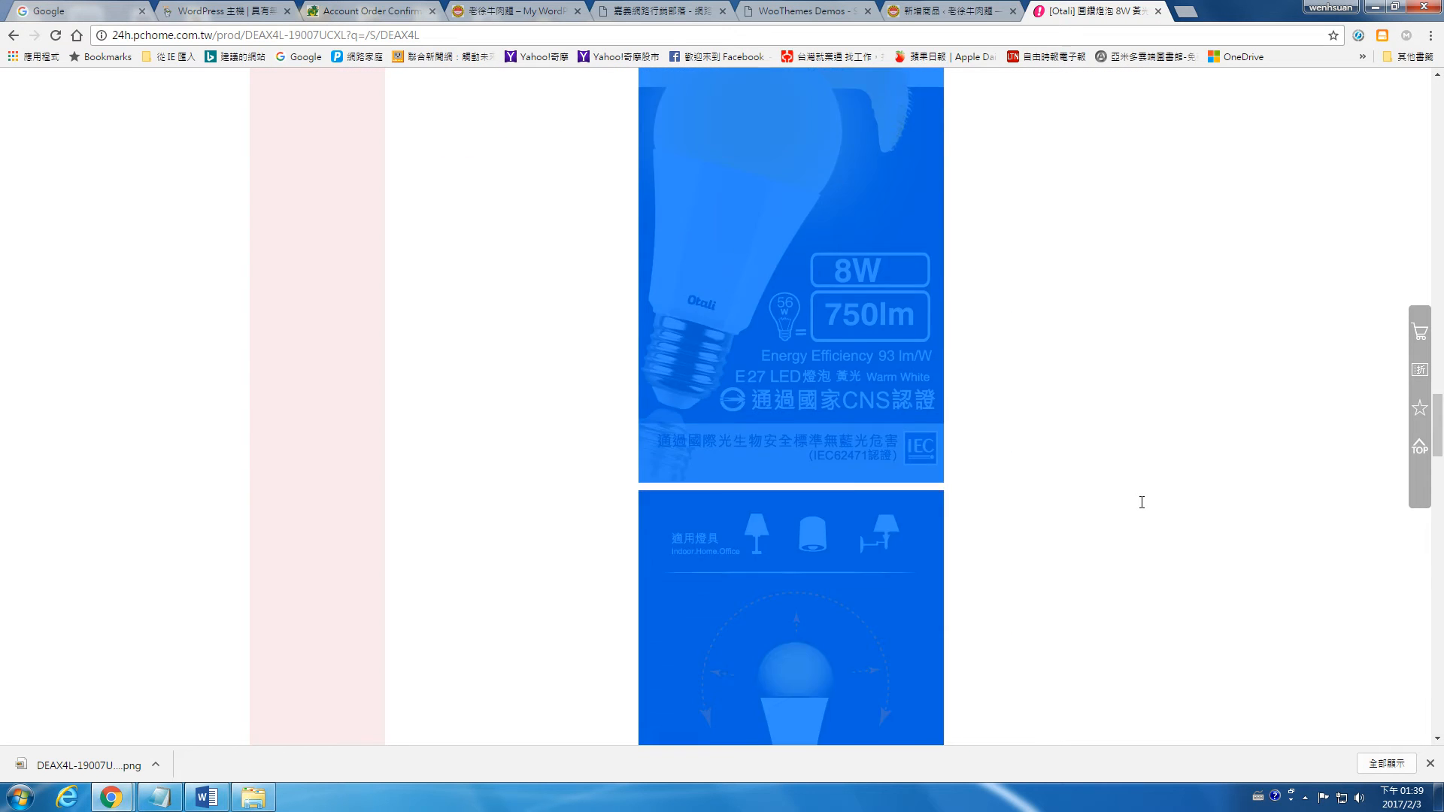
{"action": "scroll", "coordinate": [1143, 506], "scroll_direction": "down", "scroll_amount": 15}
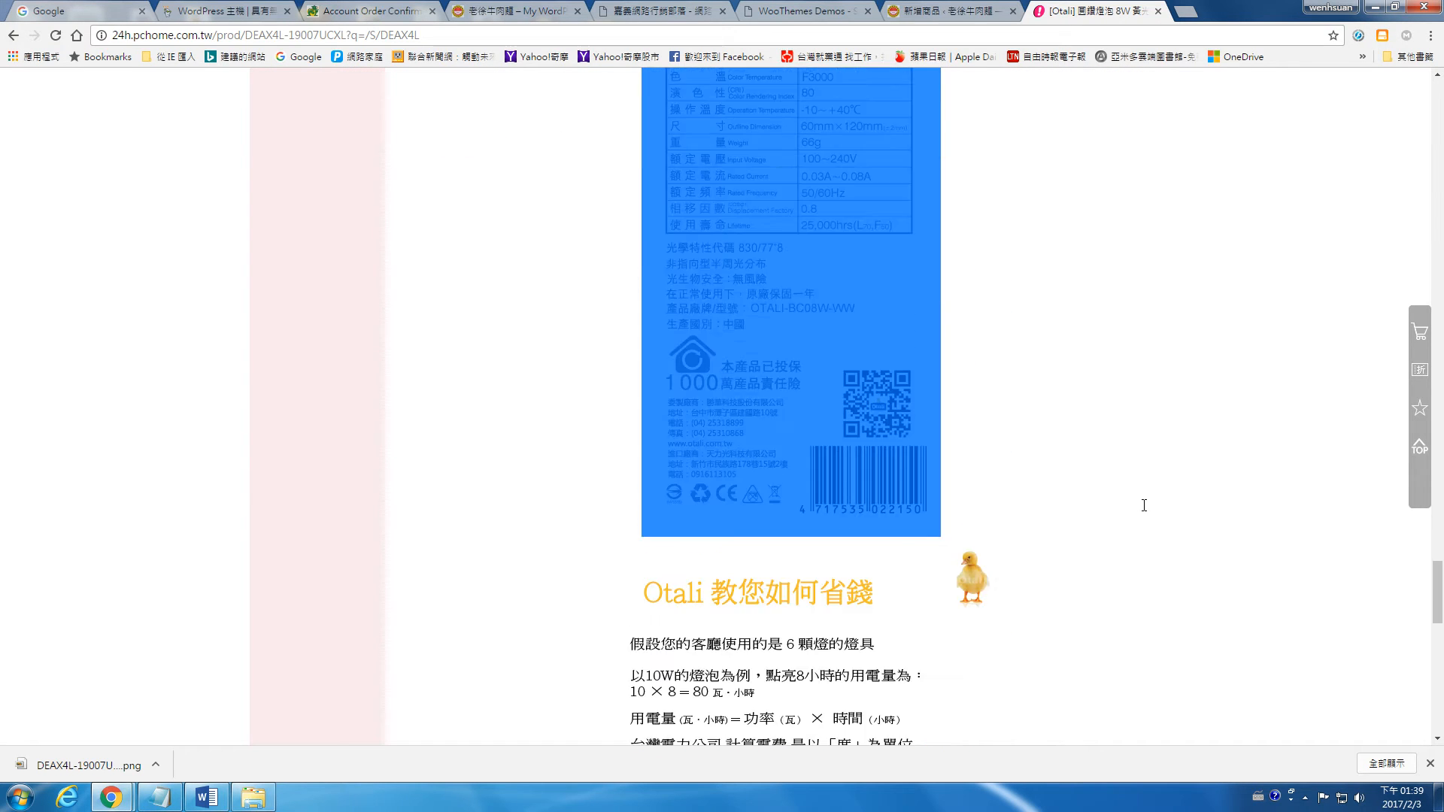
{"action": "left_click", "coordinate": [1145, 506]}
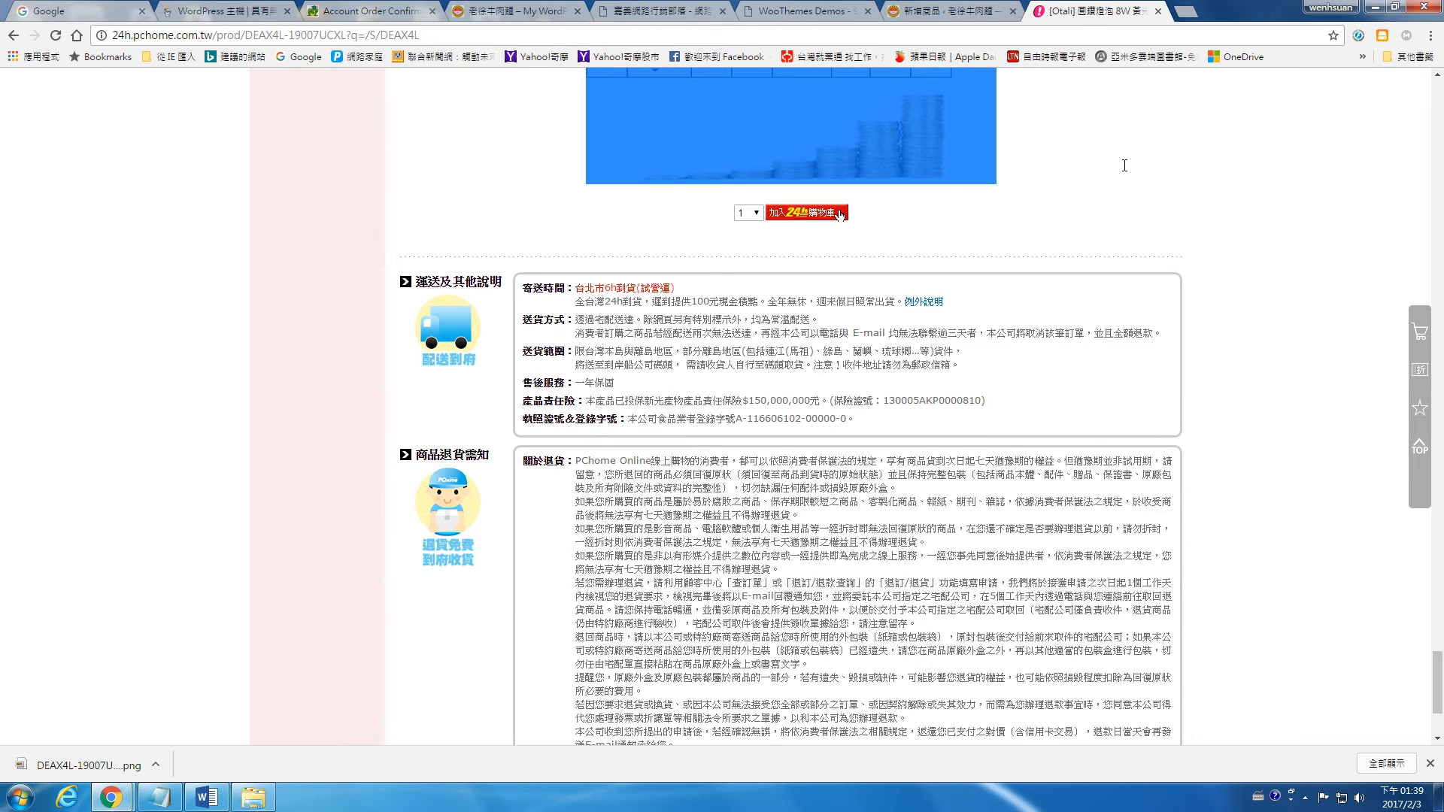
Step: Copy the "Otali 教您如何省錢" picture at the end of the product introduction and return to the WordPress product form
{"action": "right_click", "coordinate": [799, 213]}
{"action": "right_click", "coordinate": [903, 169]}
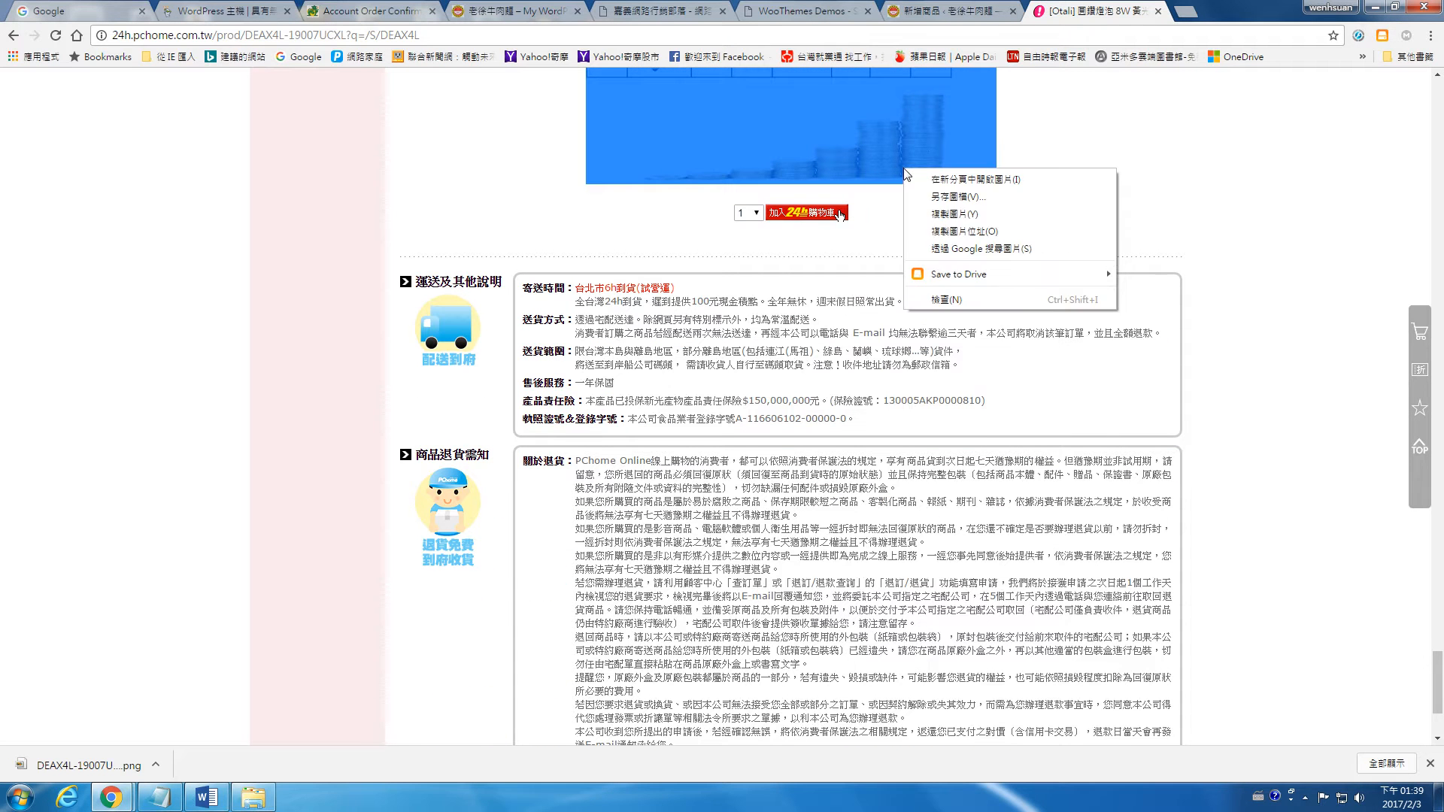
{"action": "left_click", "coordinate": [964, 214]}
{"action": "left_click", "coordinate": [909, 9]}
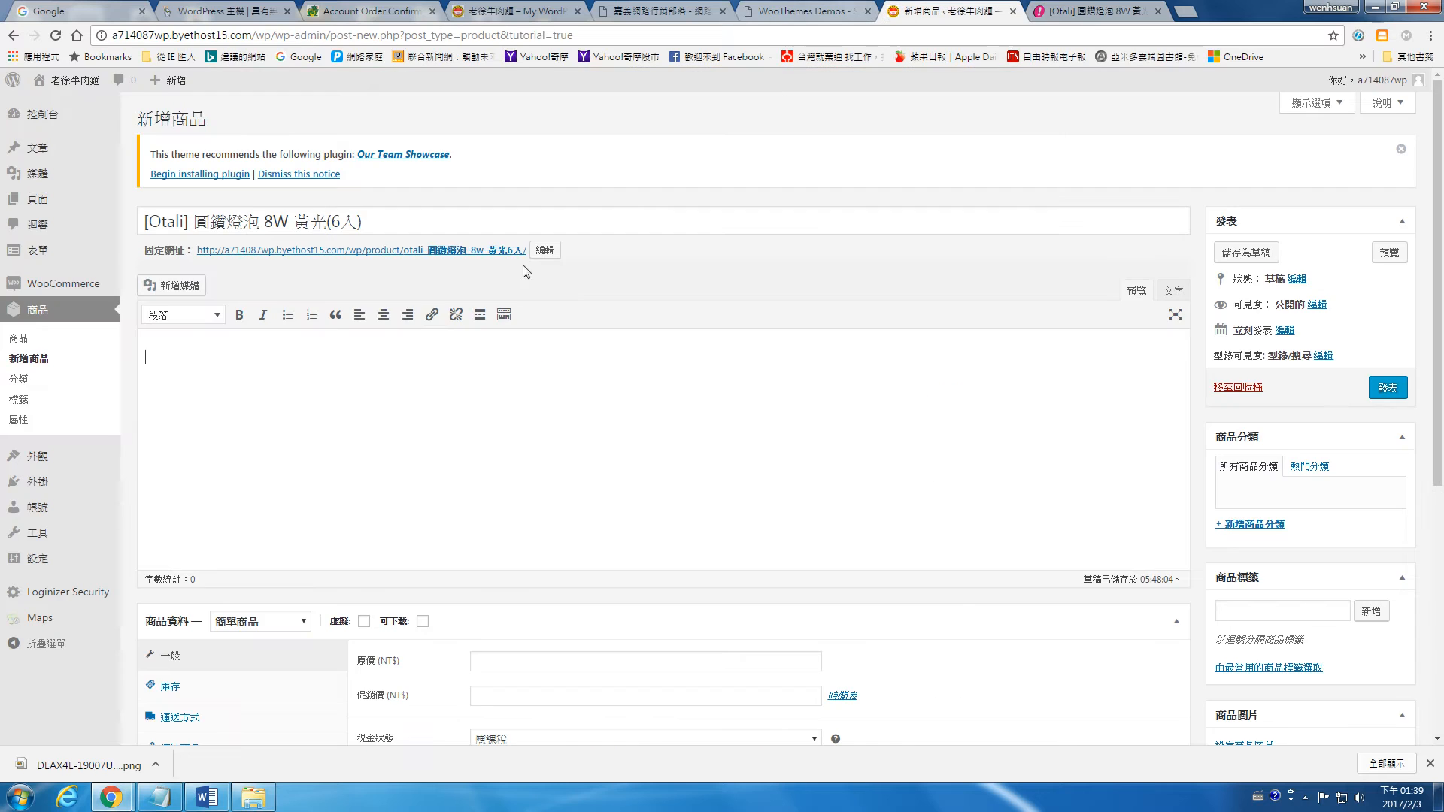
{"action": "left_click", "coordinate": [175, 286]}
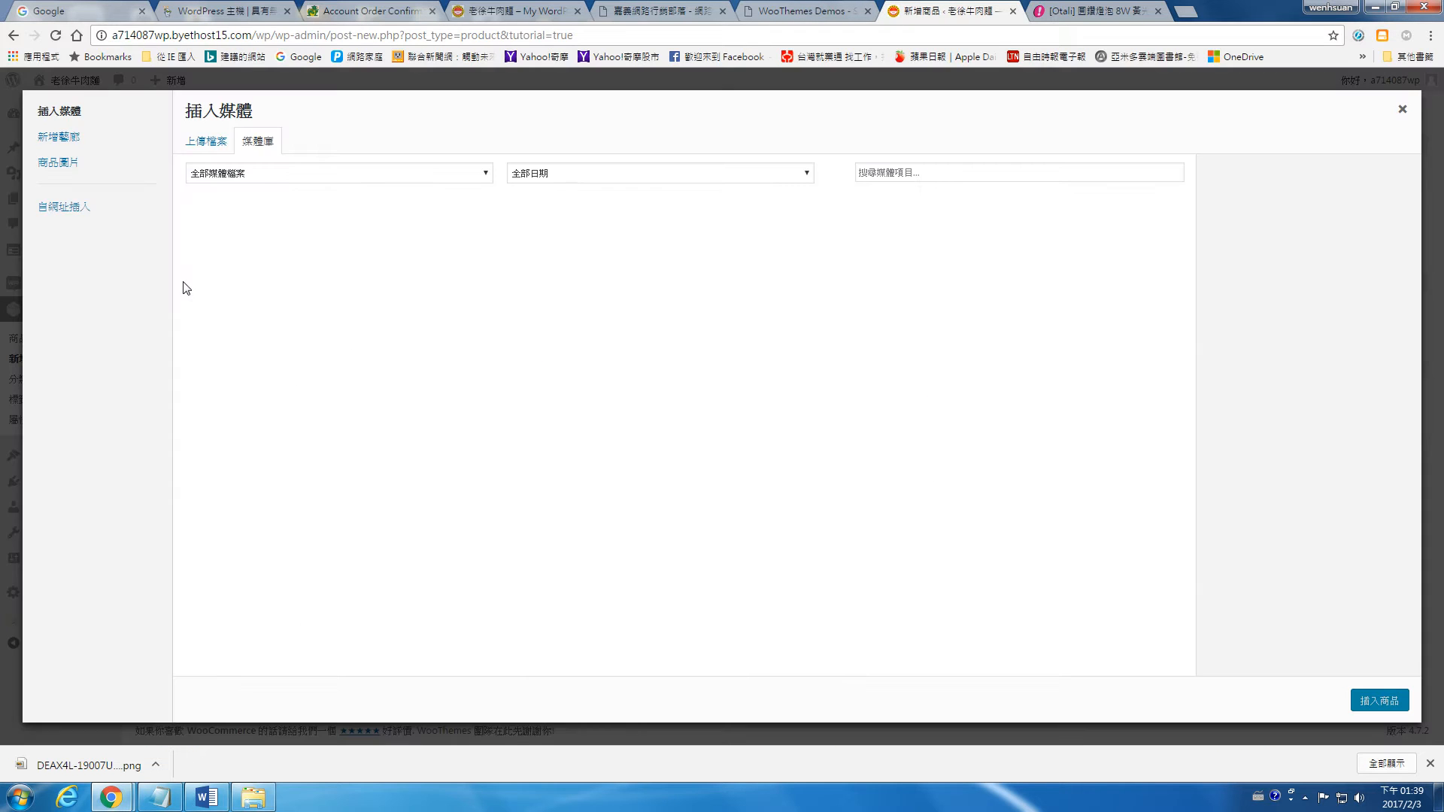
{"action": "left_click", "coordinate": [216, 140]}
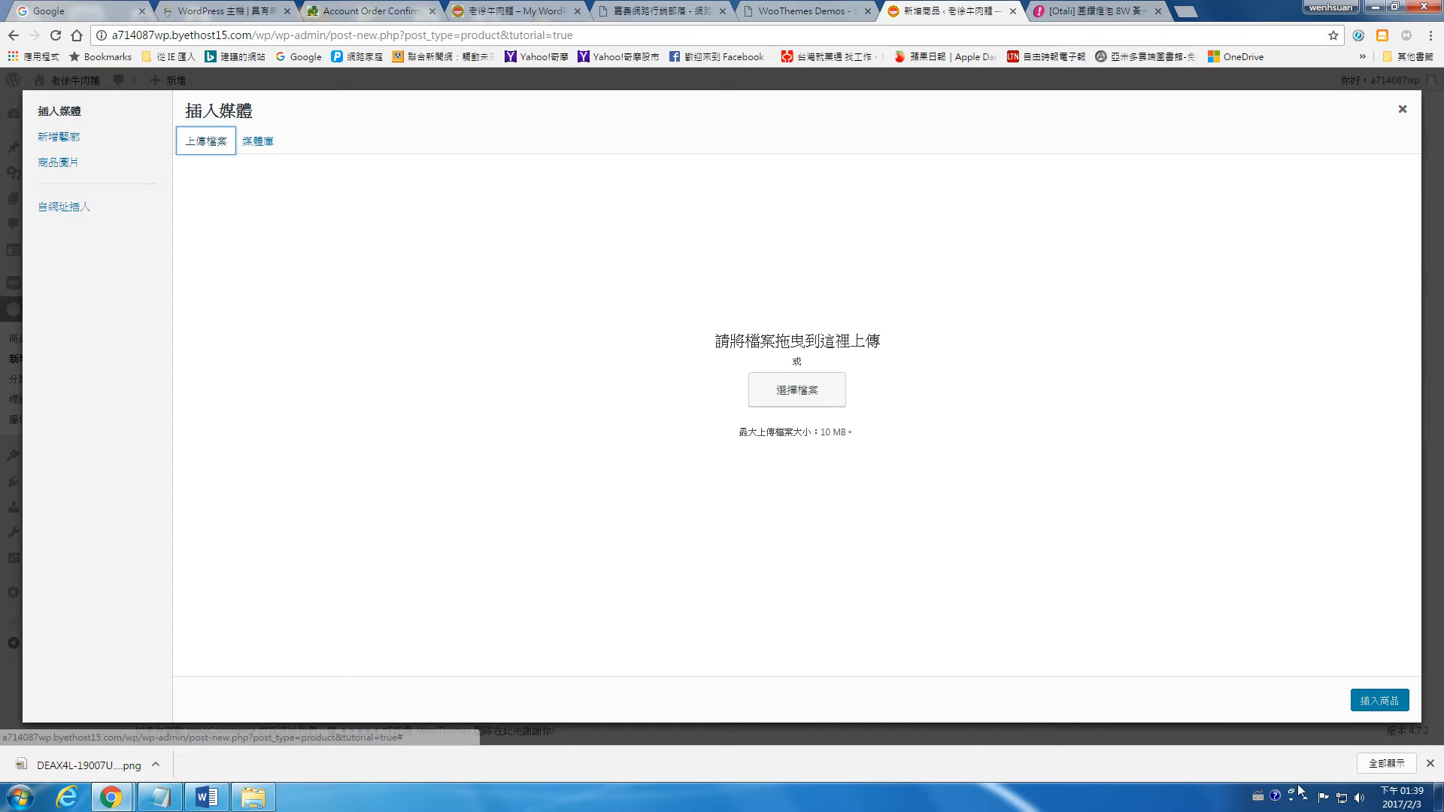
{"action": "left_click", "coordinate": [1402, 109]}
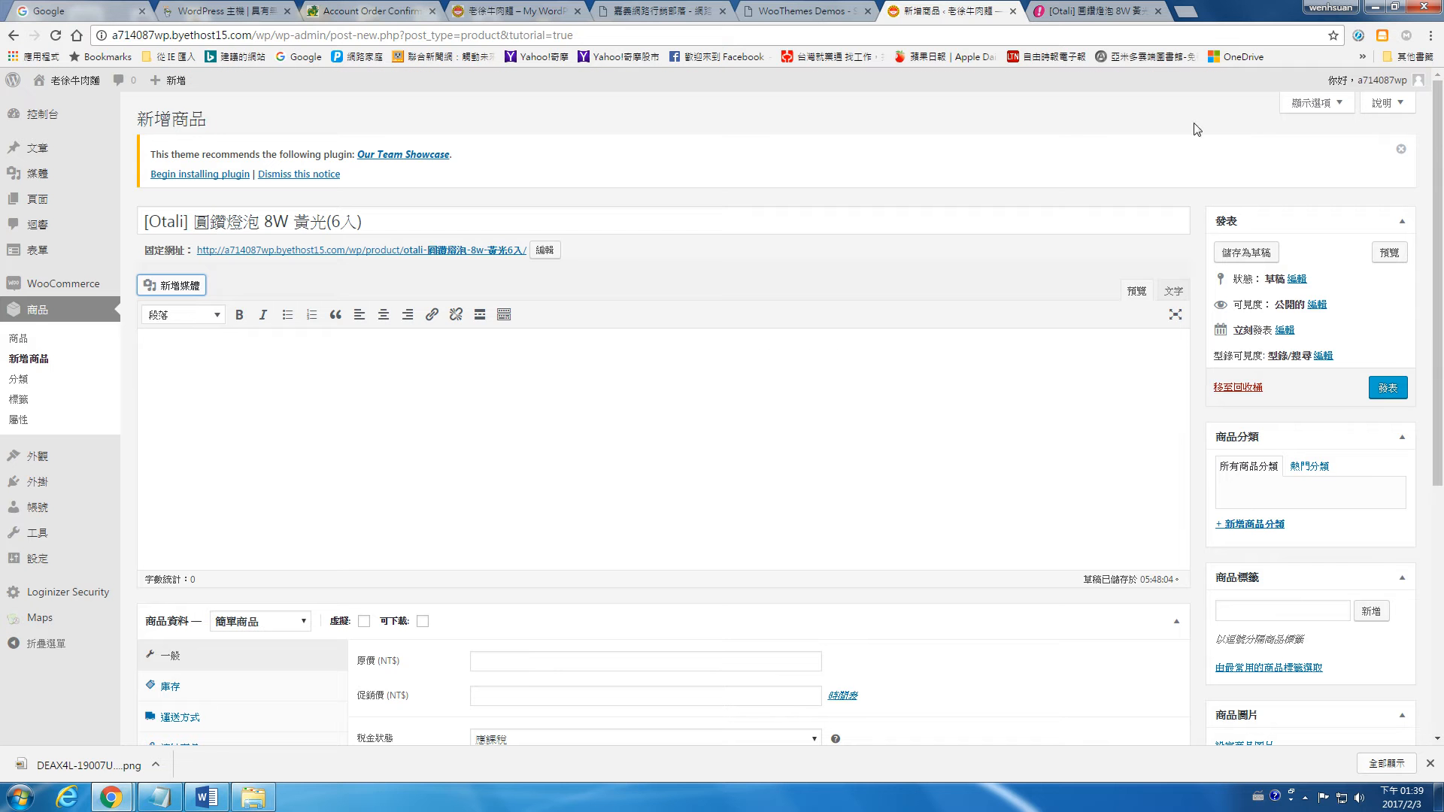
Step: Paste the copied "Otali 教您如何省錢" picture into the product description and check how much of the introduction it covers
{"action": "right_click", "coordinate": [454, 356]}
{"action": "left_click", "coordinate": [517, 447]}
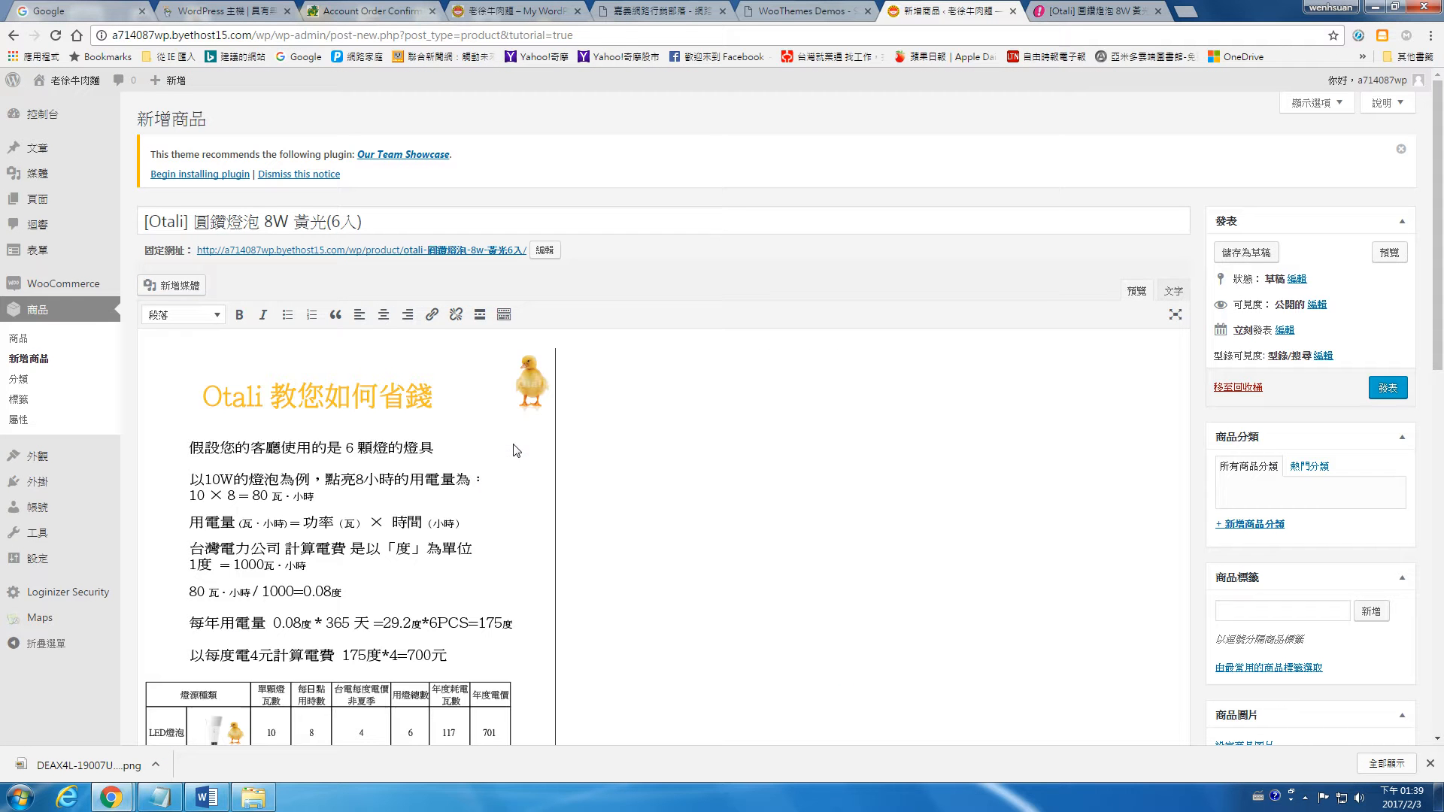
{"action": "scroll", "coordinate": [652, 503], "scroll_direction": "down", "scroll_amount": 5}
{"action": "scroll", "coordinate": [655, 500], "scroll_direction": "up", "scroll_amount": 5}
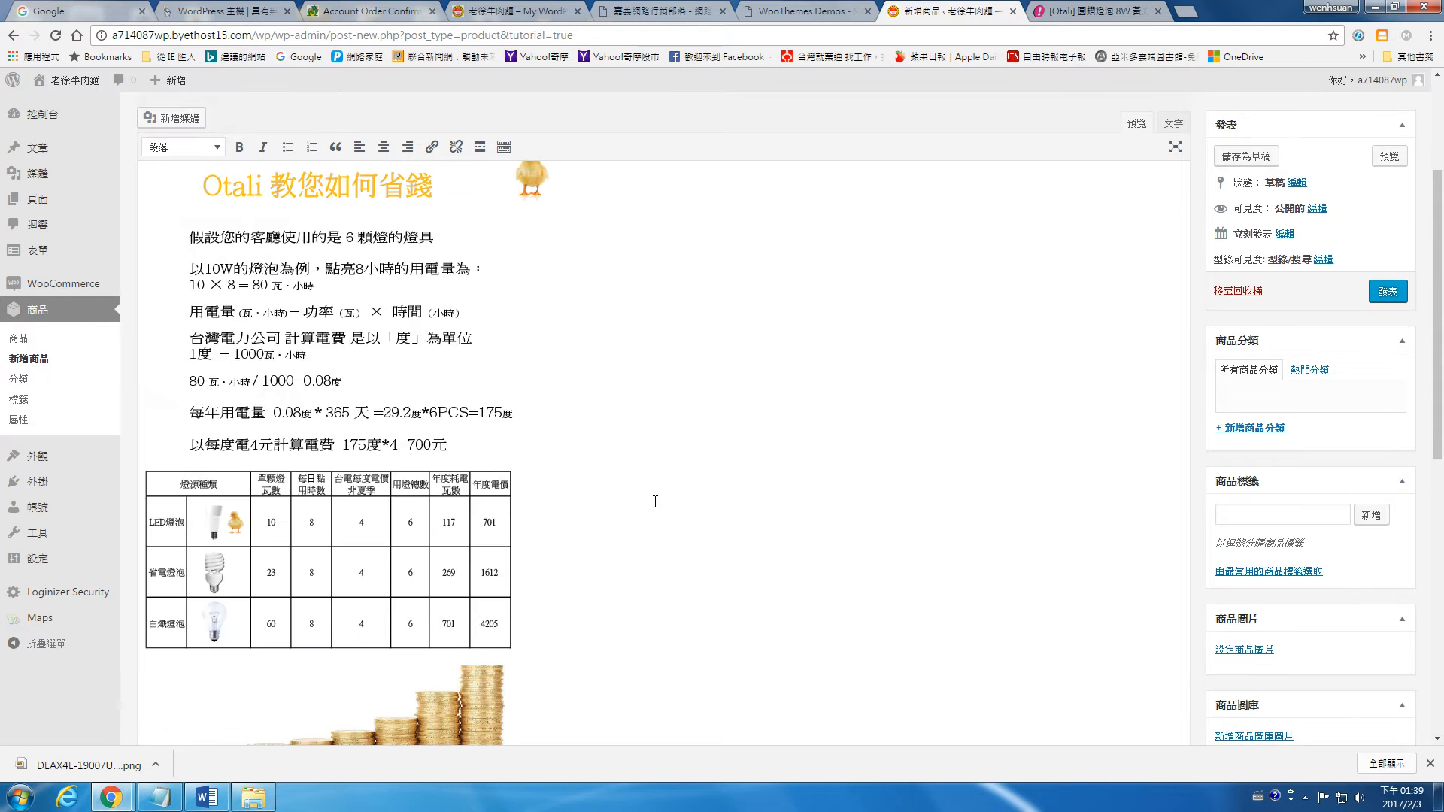
{"action": "scroll", "coordinate": [660, 476], "scroll_direction": "down", "scroll_amount": 4}
{"action": "scroll", "coordinate": [661, 476], "scroll_direction": "down", "scroll_amount": 3}
{"action": "scroll", "coordinate": [687, 374], "scroll_direction": "up", "scroll_amount": 7}
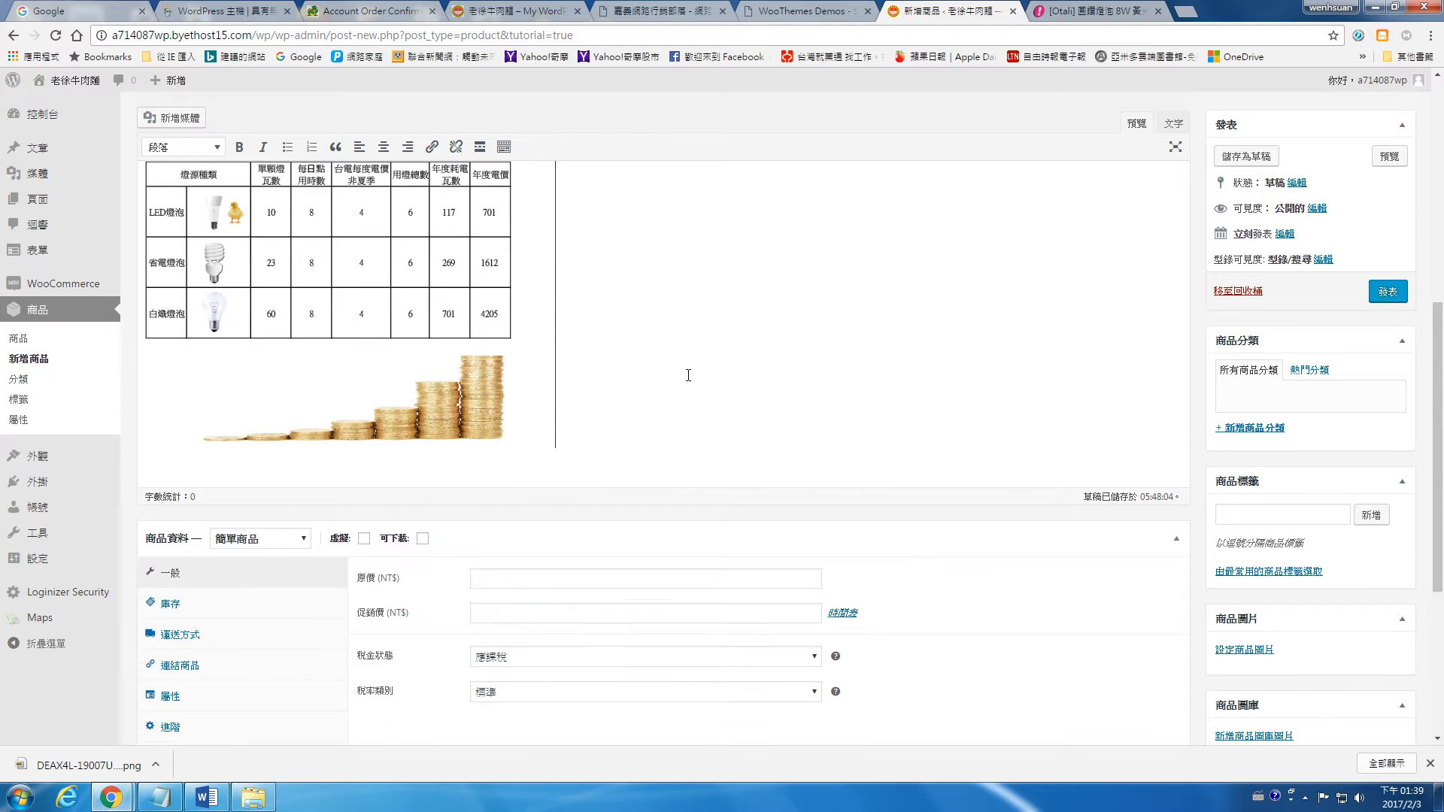
{"action": "scroll", "coordinate": [691, 377], "scroll_direction": "up", "scroll_amount": 1}
Step: Compare the description with the selected introduction on the PChome page, and delete the pasted picture from the product description
{"action": "left_click", "coordinate": [1132, 6]}
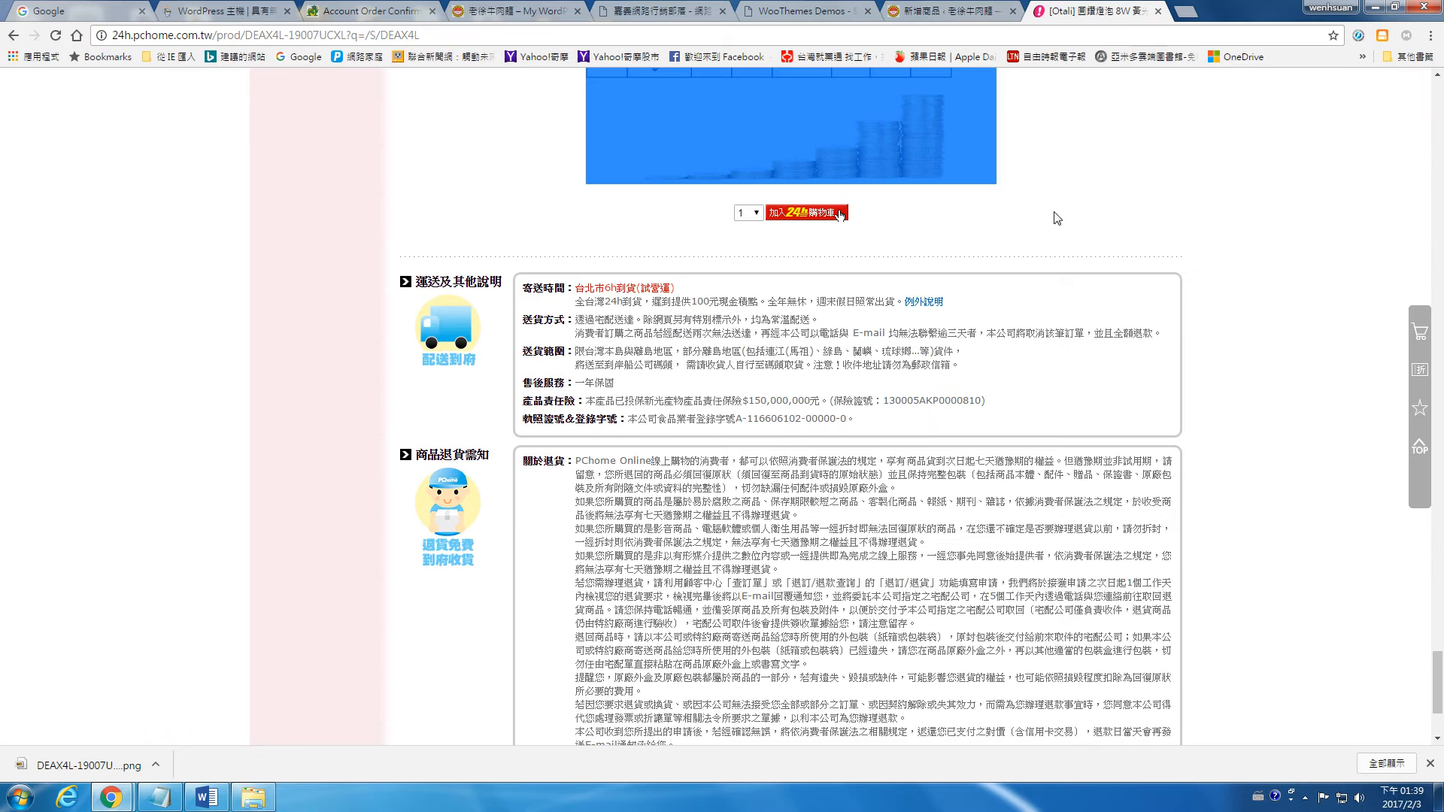
{"action": "scroll", "coordinate": [1121, 326], "scroll_direction": "up", "scroll_amount": 12}
{"action": "scroll", "coordinate": [1144, 325], "scroll_direction": "up", "scroll_amount": 8}
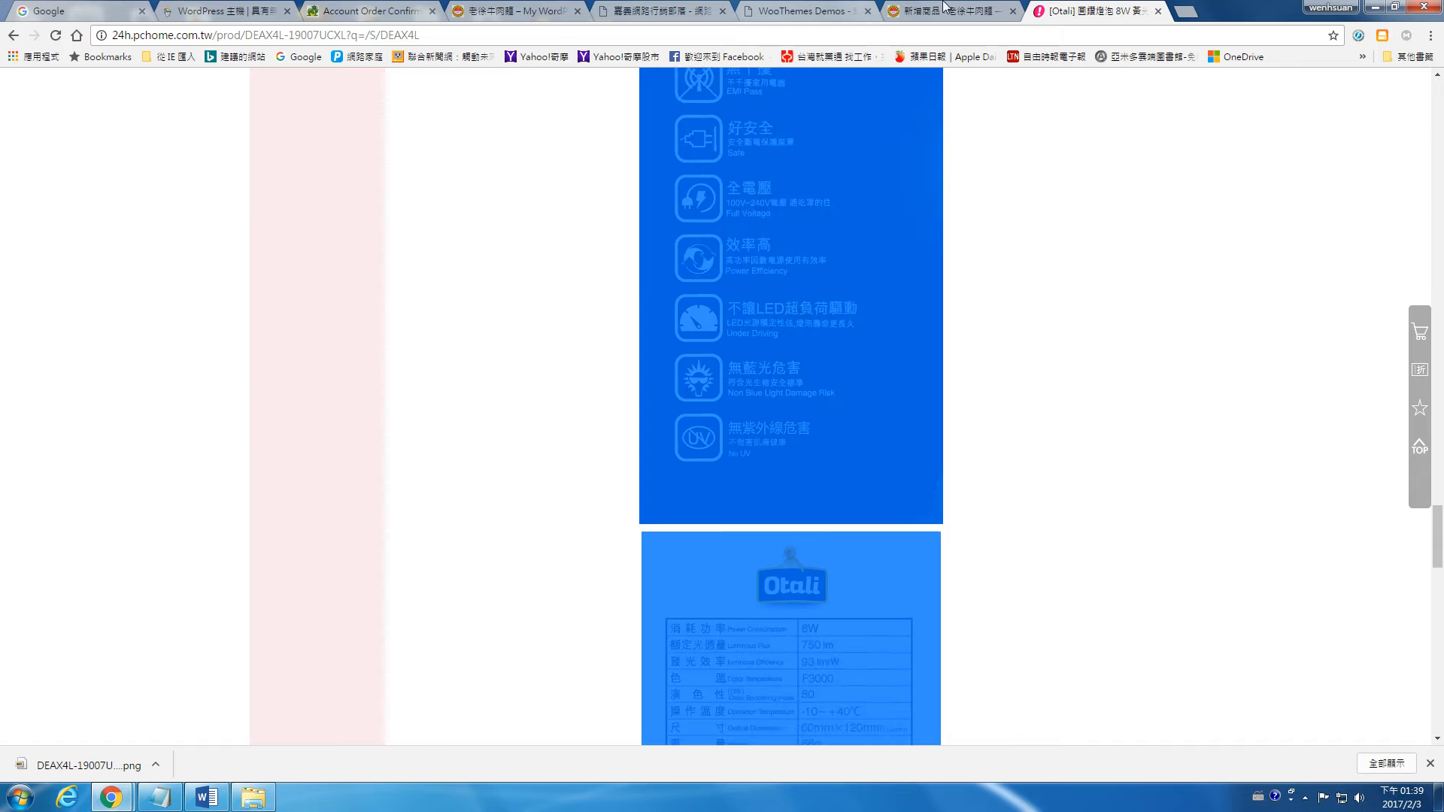
{"action": "key", "text": "ctrl+shift+Tab"}
{"action": "scroll", "coordinate": [654, 477], "scroll_direction": "down", "scroll_amount": 2}
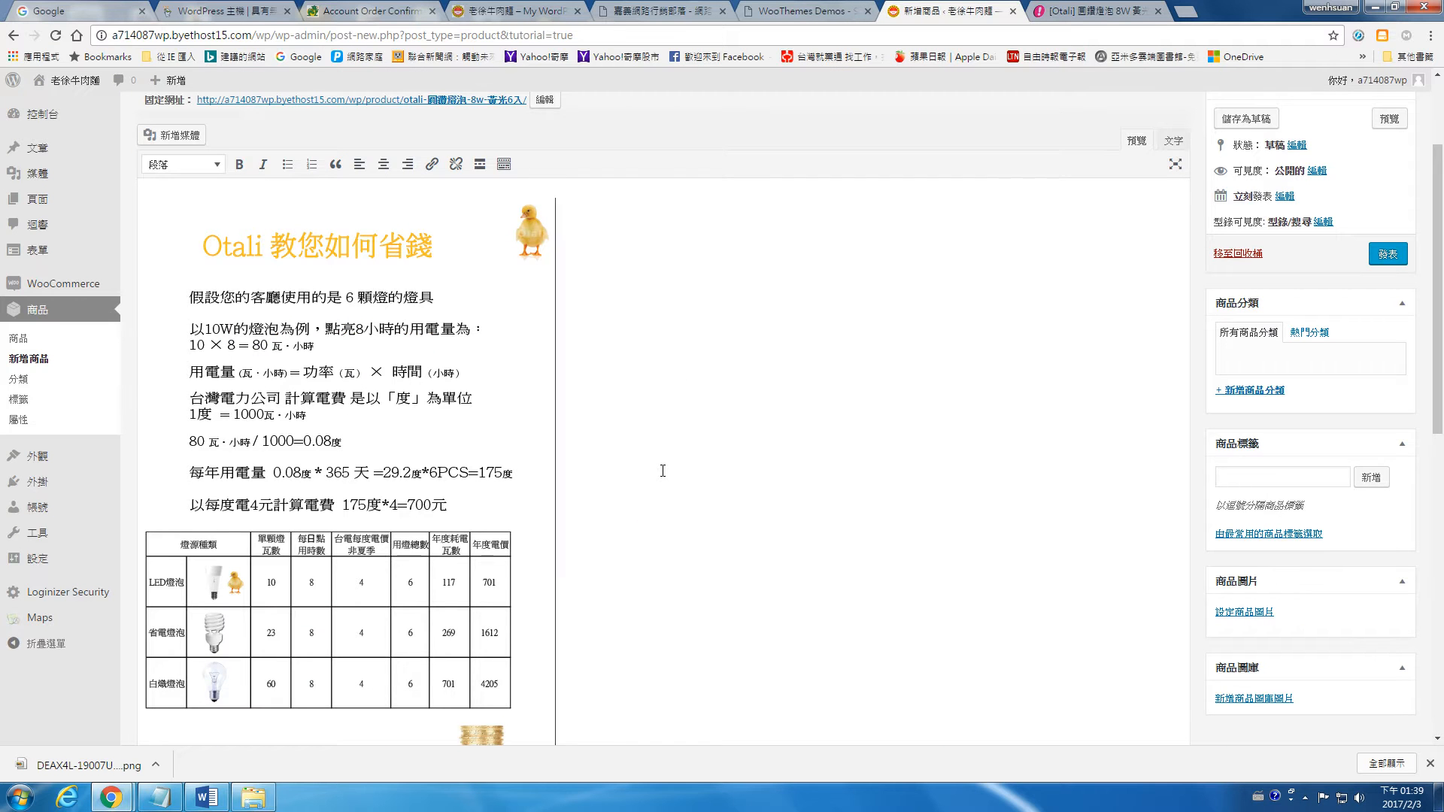
{"action": "scroll", "coordinate": [663, 471], "scroll_direction": "down", "scroll_amount": 1}
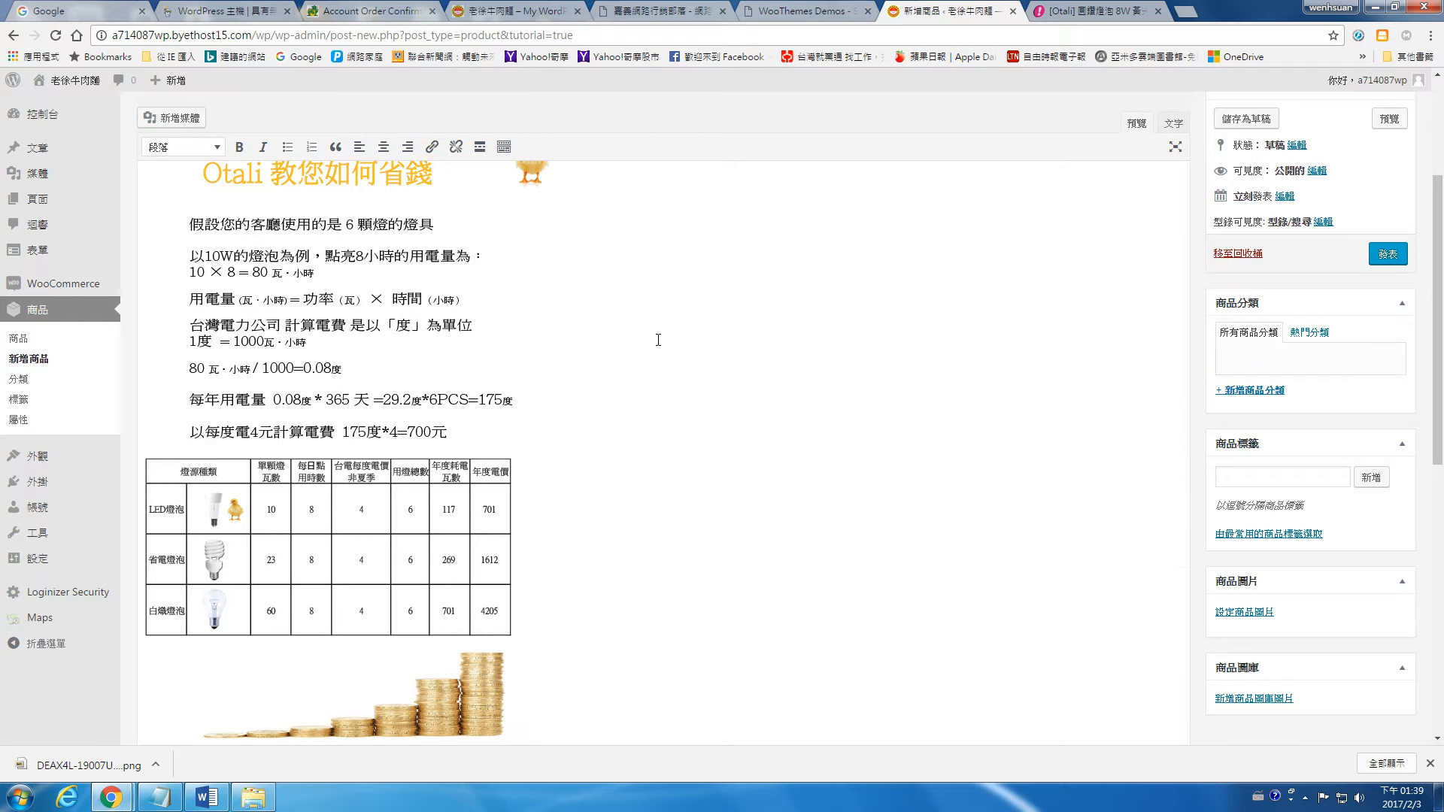
{"action": "key", "text": "BackSpace"}
Step: Copy the whole selected introduction from the PChome page into the product description and check the pasted pictures
{"action": "left_click", "coordinate": [1055, 10]}
{"action": "scroll", "coordinate": [1091, 243], "scroll_direction": "up", "scroll_amount": 8}
{"action": "left_click", "coordinate": [904, 9]}
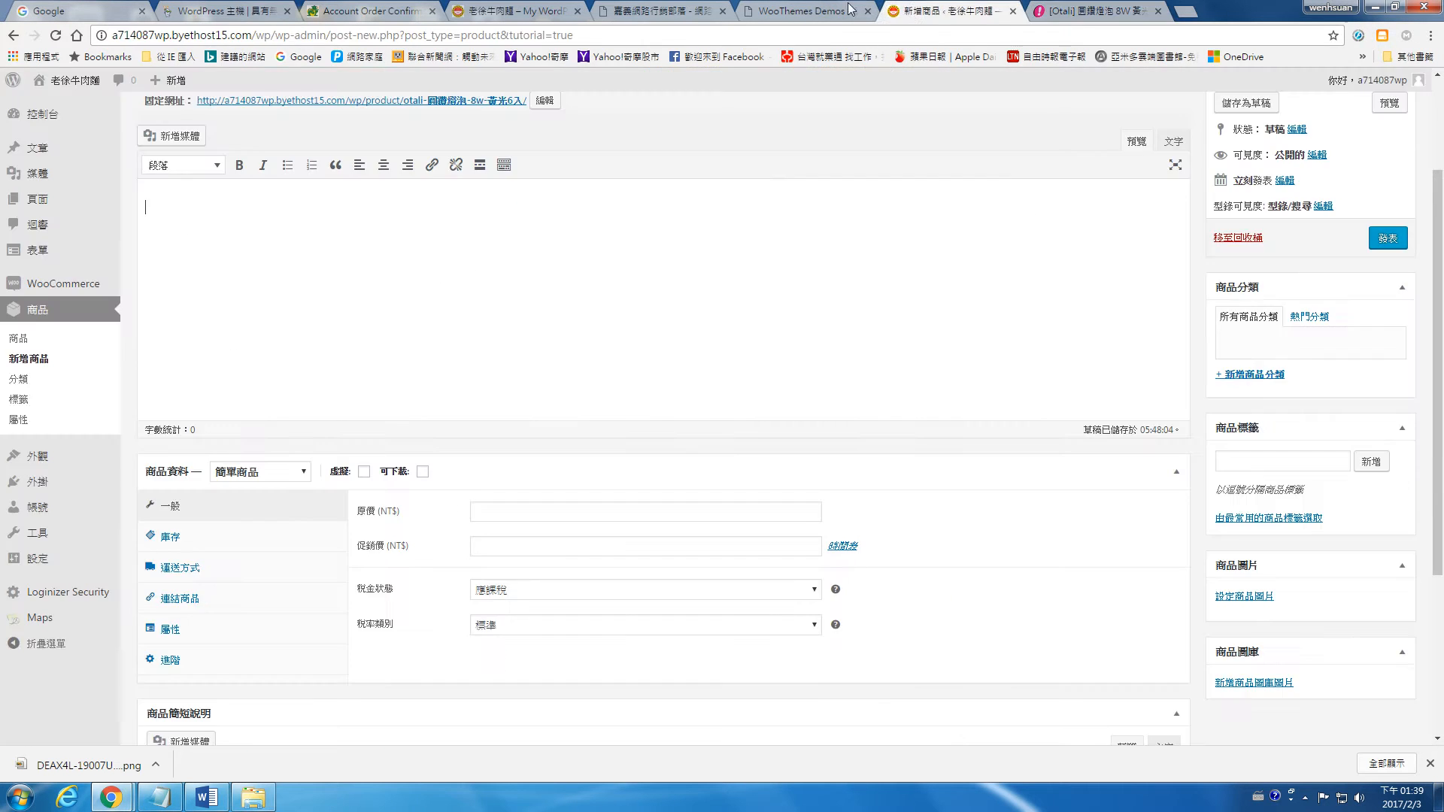
{"action": "key", "text": "ctrl+v"}
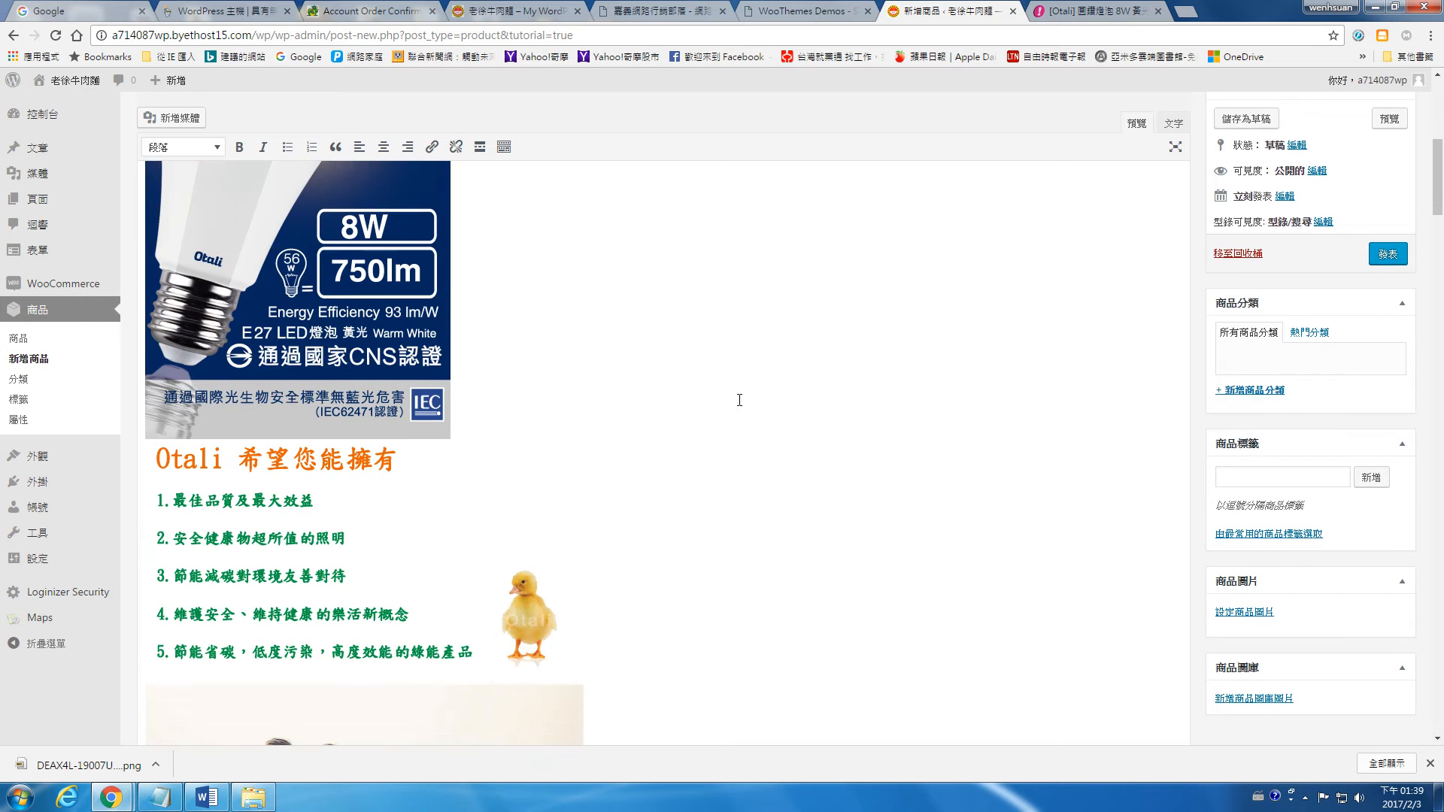
{"action": "scroll", "coordinate": [742, 399], "scroll_direction": "down", "scroll_amount": 15}
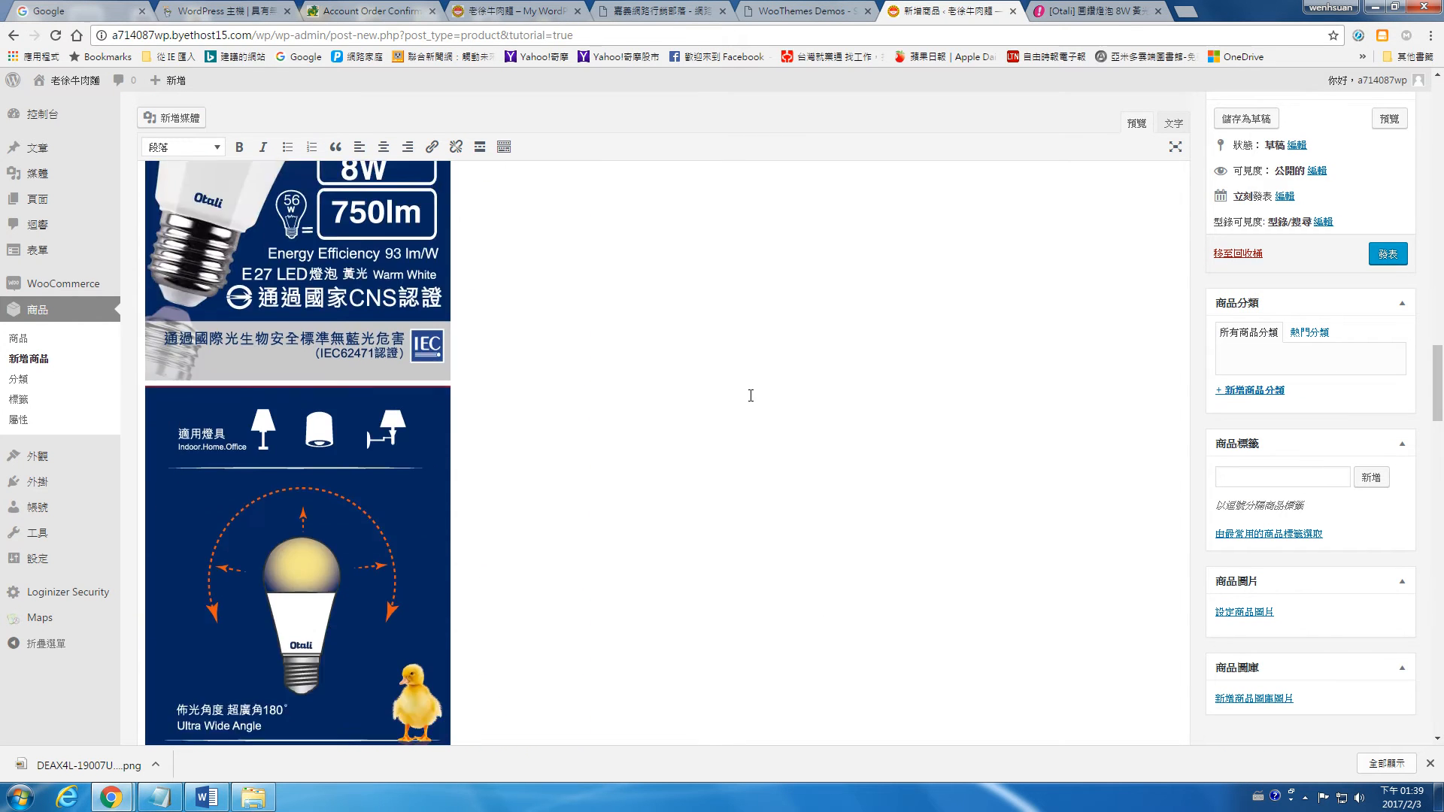
{"action": "scroll", "coordinate": [756, 393], "scroll_direction": "down", "scroll_amount": 15}
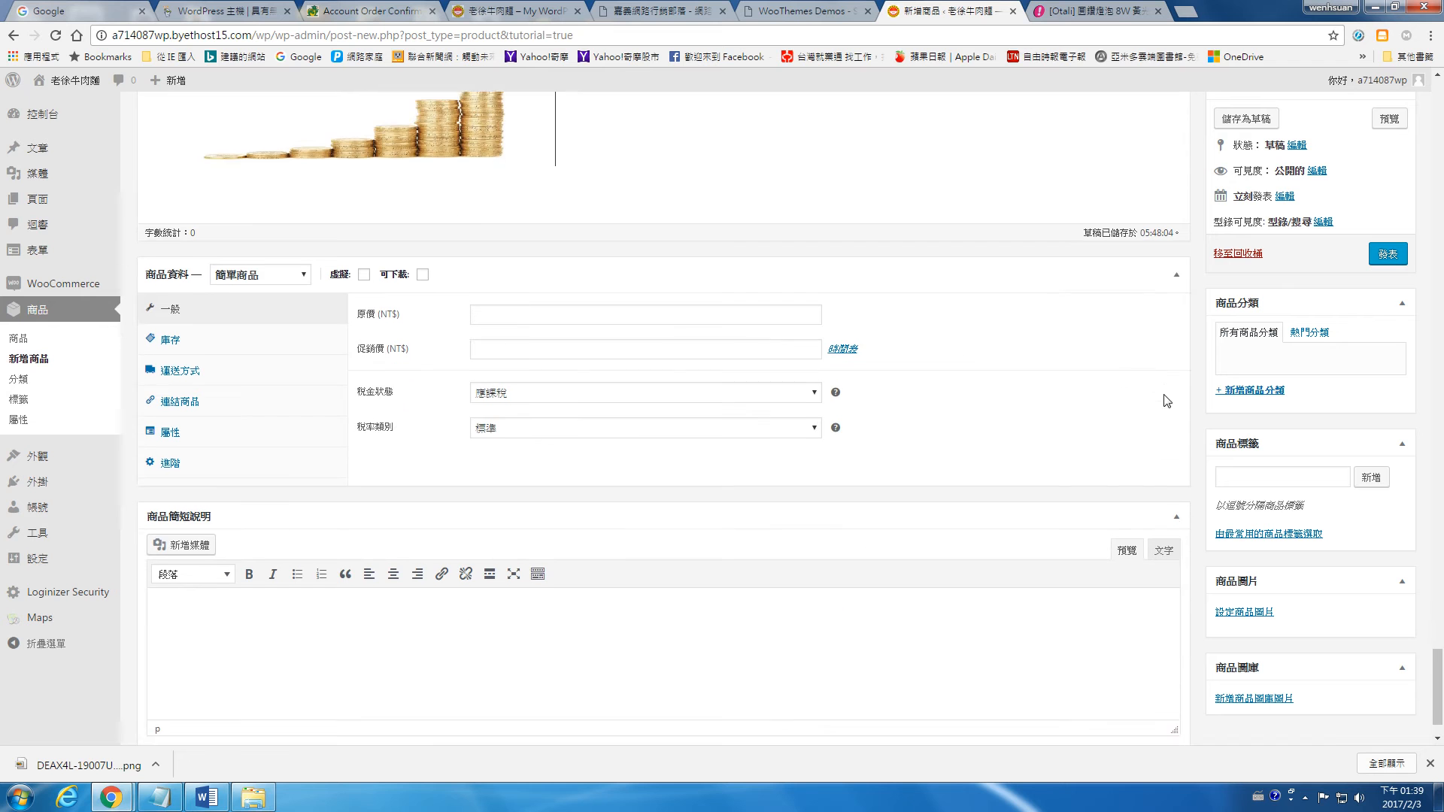
Step: Set the product's regular price to 800 and sale price to 540, checking the PChome page and leaving the tax status as 應課稅
{"action": "left_click", "coordinate": [573, 251]}
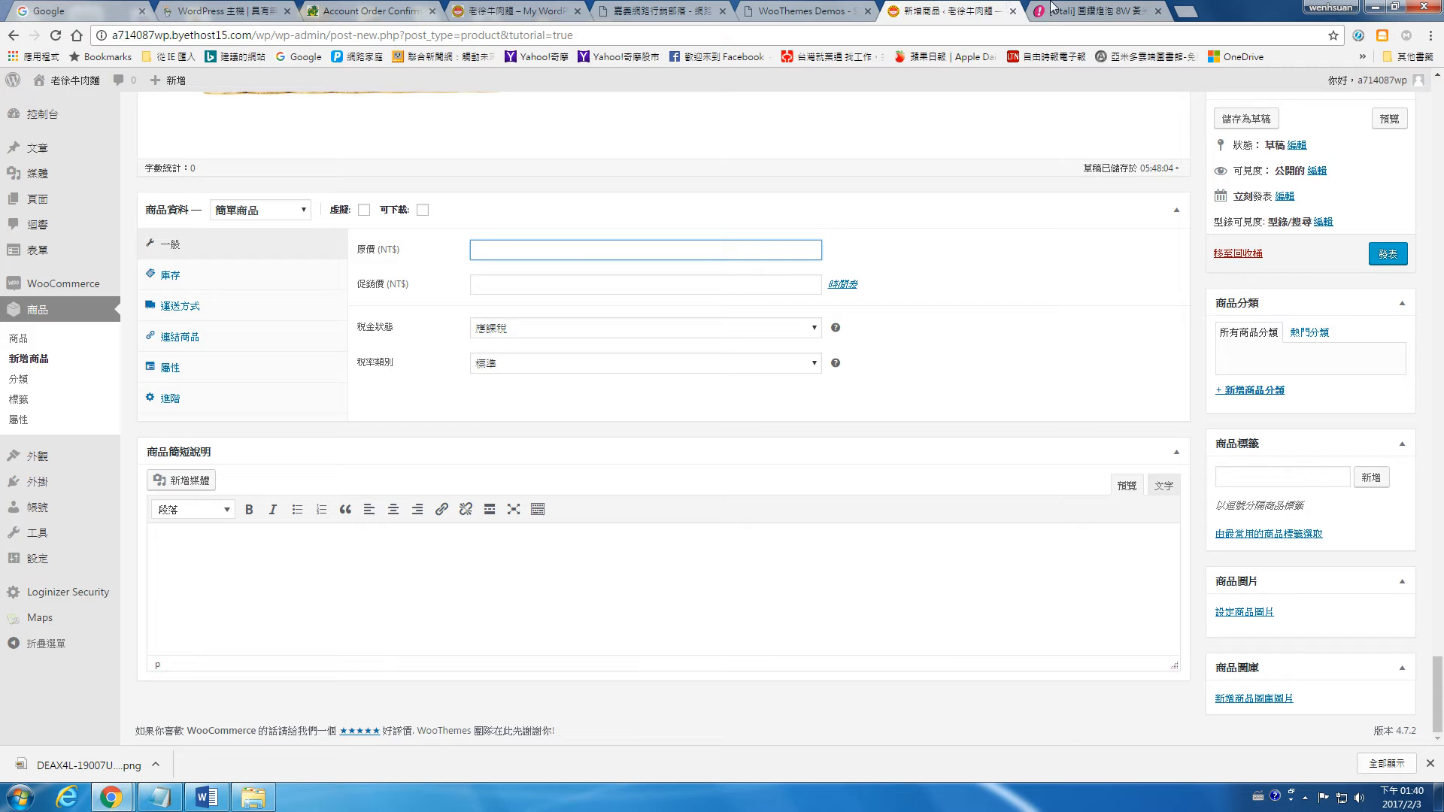
{"action": "left_click", "coordinate": [1045, 6]}
{"action": "scroll", "coordinate": [1071, 457], "scroll_direction": "up", "scroll_amount": 3}
{"action": "left_click_drag", "start_coordinate": [1438, 440], "coordinate": [1437, 110]}
{"action": "scroll", "coordinate": [1437, 111], "scroll_direction": "down", "scroll_amount": 2}
{"action": "left_click", "coordinate": [977, 6]}
{"action": "left_click", "coordinate": [632, 281]}
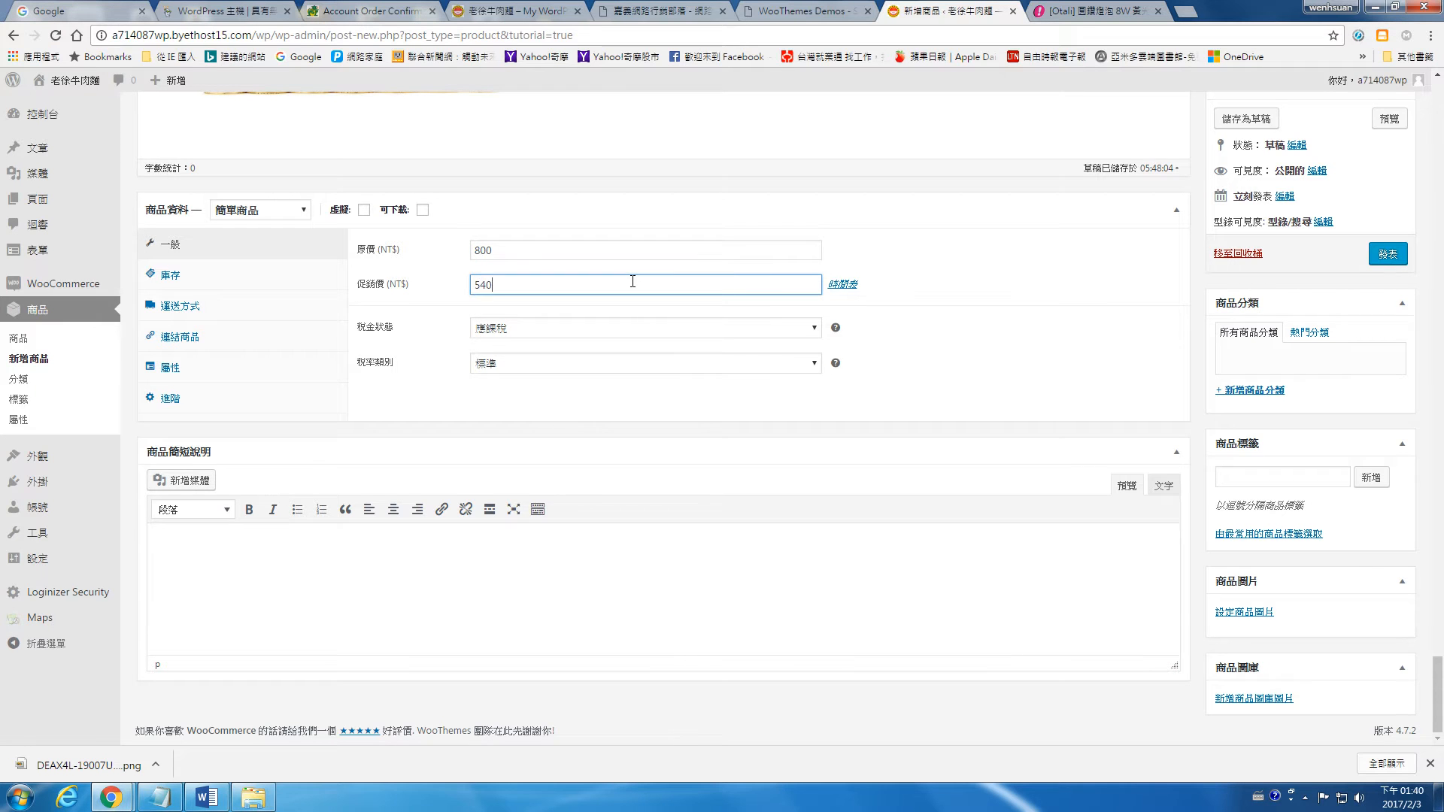
{"action": "left_click", "coordinate": [599, 328]}
{"action": "left_click", "coordinate": [599, 328]}
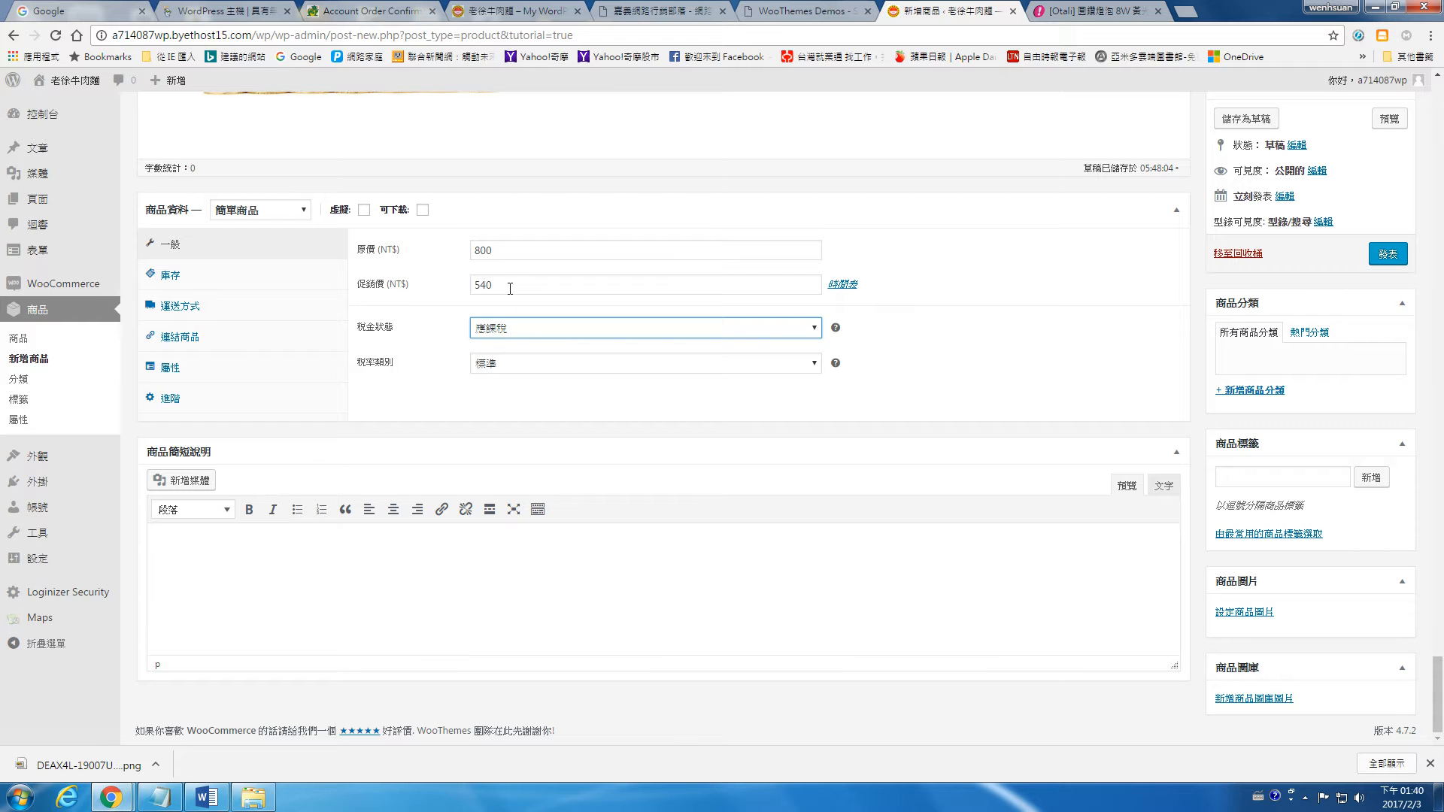
Step: Enable product-level stock management in the inventory data and set the stock quantity to 5
{"action": "left_click", "coordinate": [173, 280]}
{"action": "left_click", "coordinate": [534, 241]}
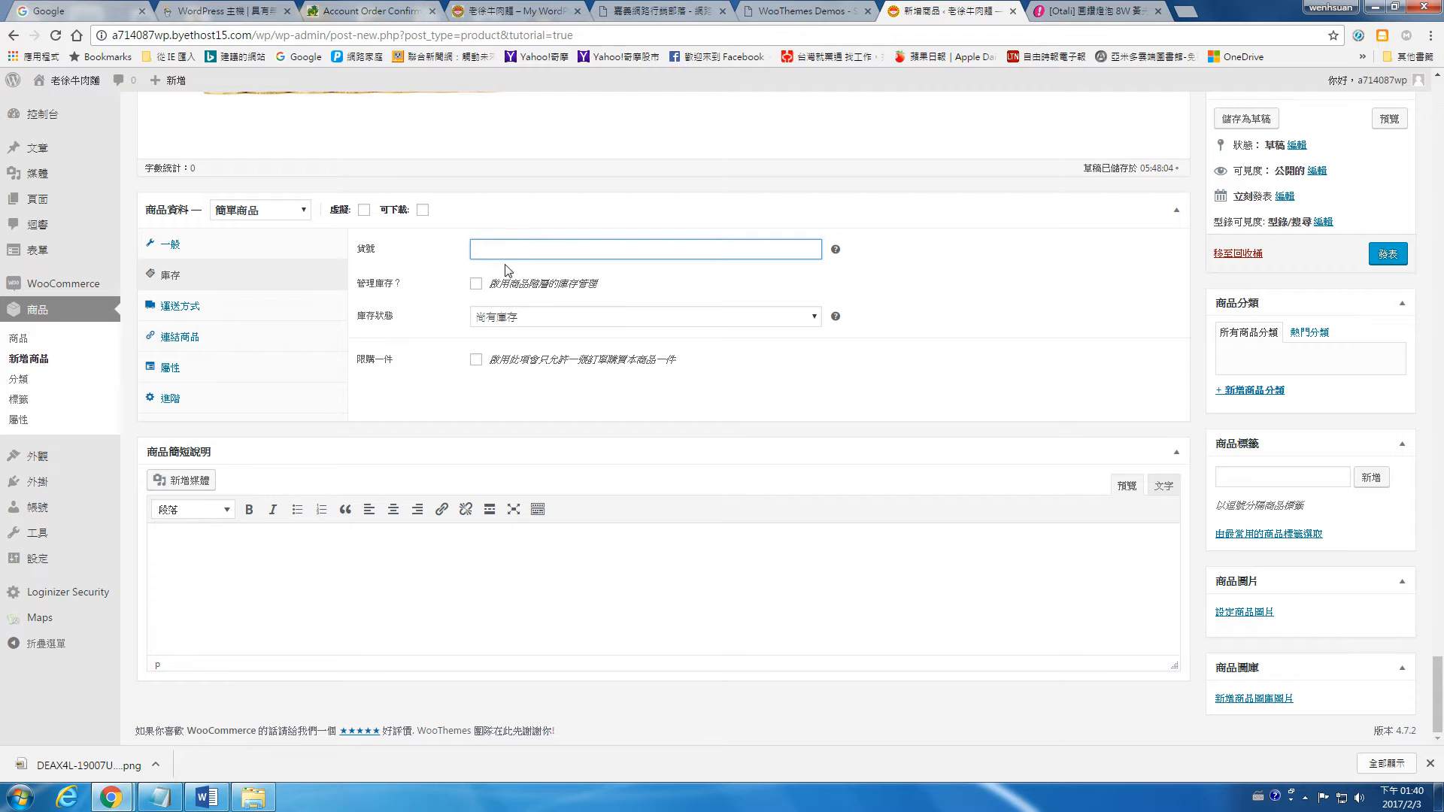
{"action": "left_click", "coordinate": [476, 285]}
{"action": "left_click_drag", "start_coordinate": [510, 316], "coordinate": [453, 326]}
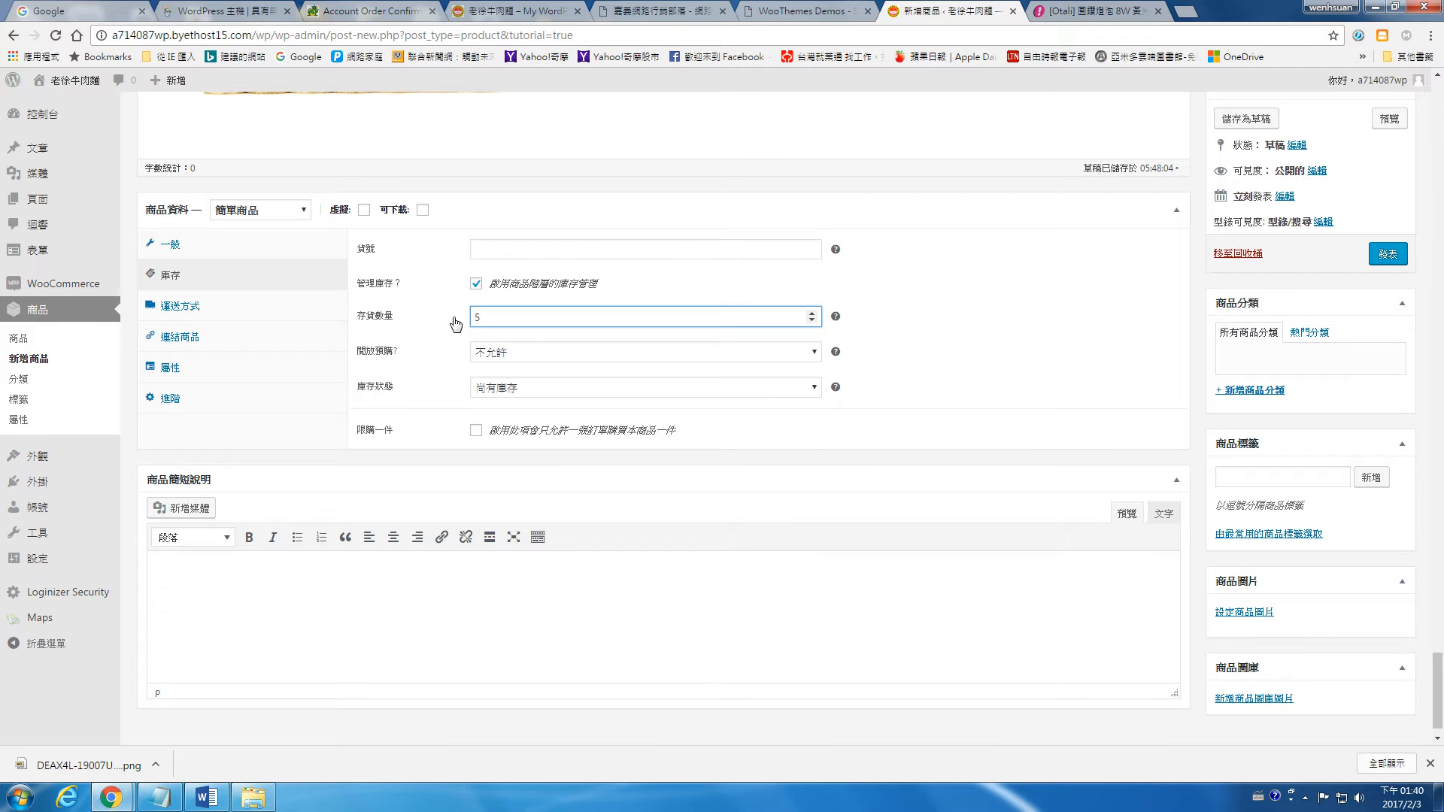
Step: Examine the product's shipping data and the available shipping classes
{"action": "left_click", "coordinate": [181, 311]}
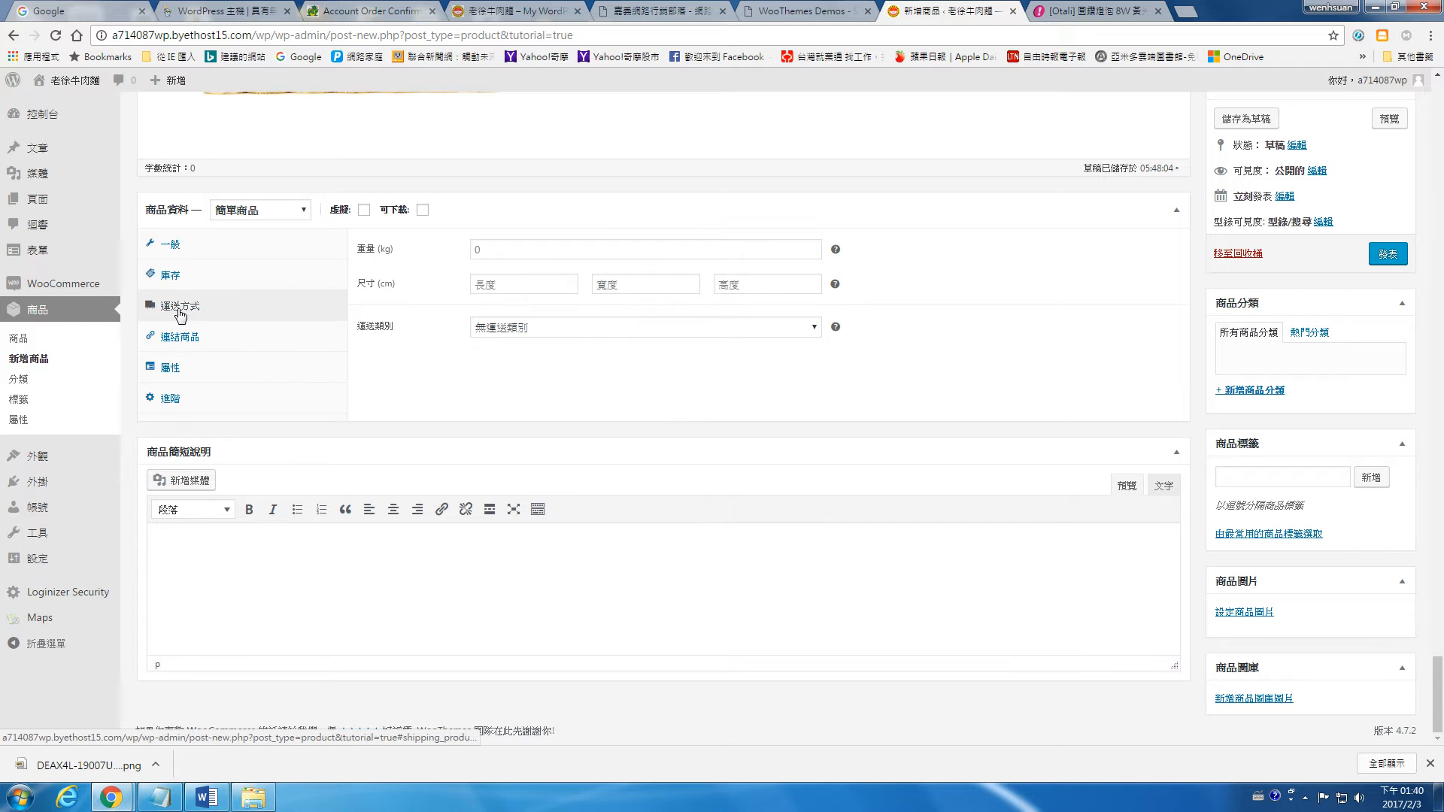
{"action": "left_click", "coordinate": [548, 328]}
{"action": "left_click", "coordinate": [548, 329]}
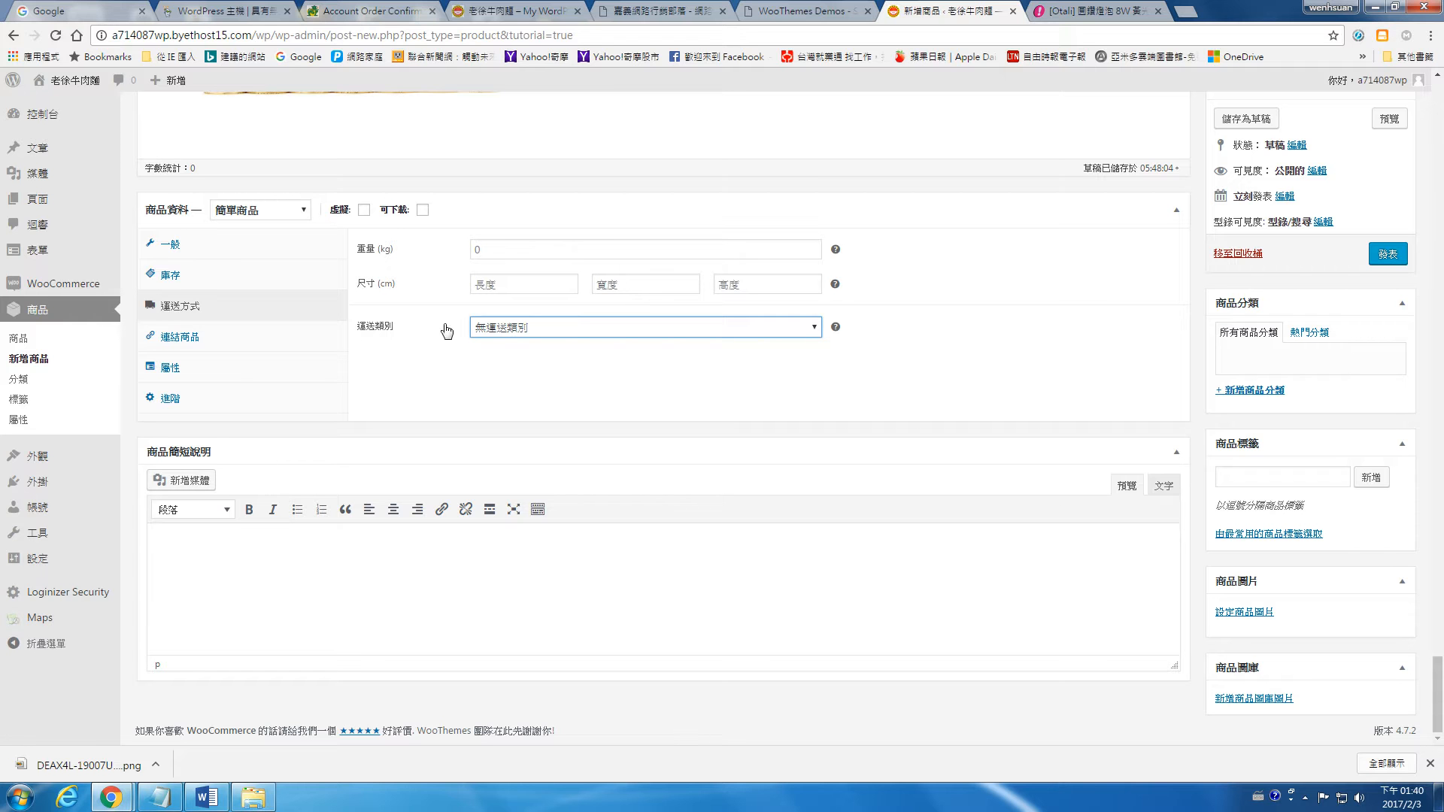
Step: Copy the feature list, from "~ 就是這道光 讓世界更出色 ~" to "11.通過CNS認證", from the PChome page into the product short description
{"action": "left_click", "coordinate": [358, 600]}
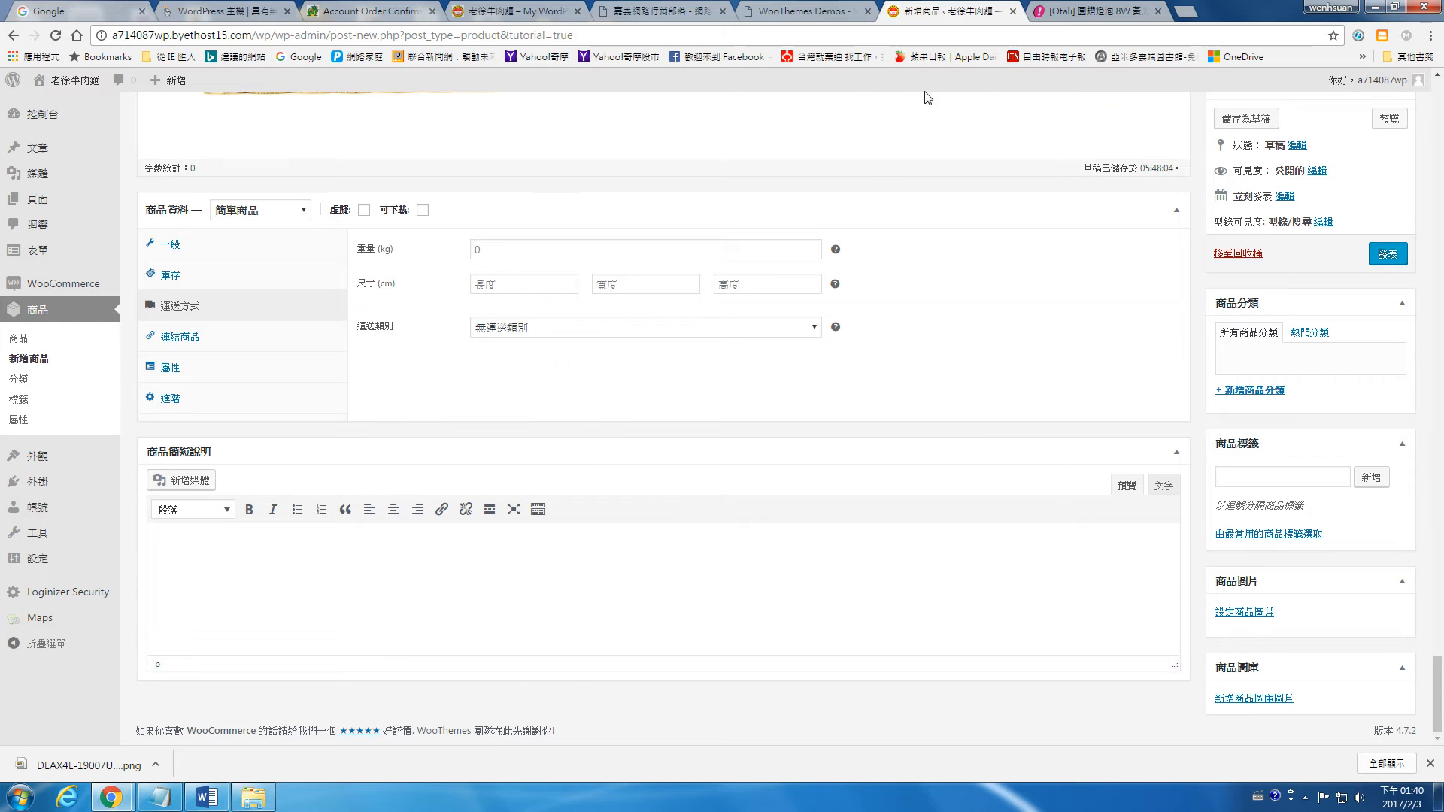
{"action": "key", "text": "ctrl+Tab"}
{"action": "scroll", "coordinate": [703, 407], "scroll_direction": "up", "scroll_amount": 3}
{"action": "left_click_drag", "start_coordinate": [703, 408], "coordinate": [798, 598]}
{"action": "right_click", "coordinate": [866, 552]}
{"action": "left_click", "coordinate": [873, 560]}
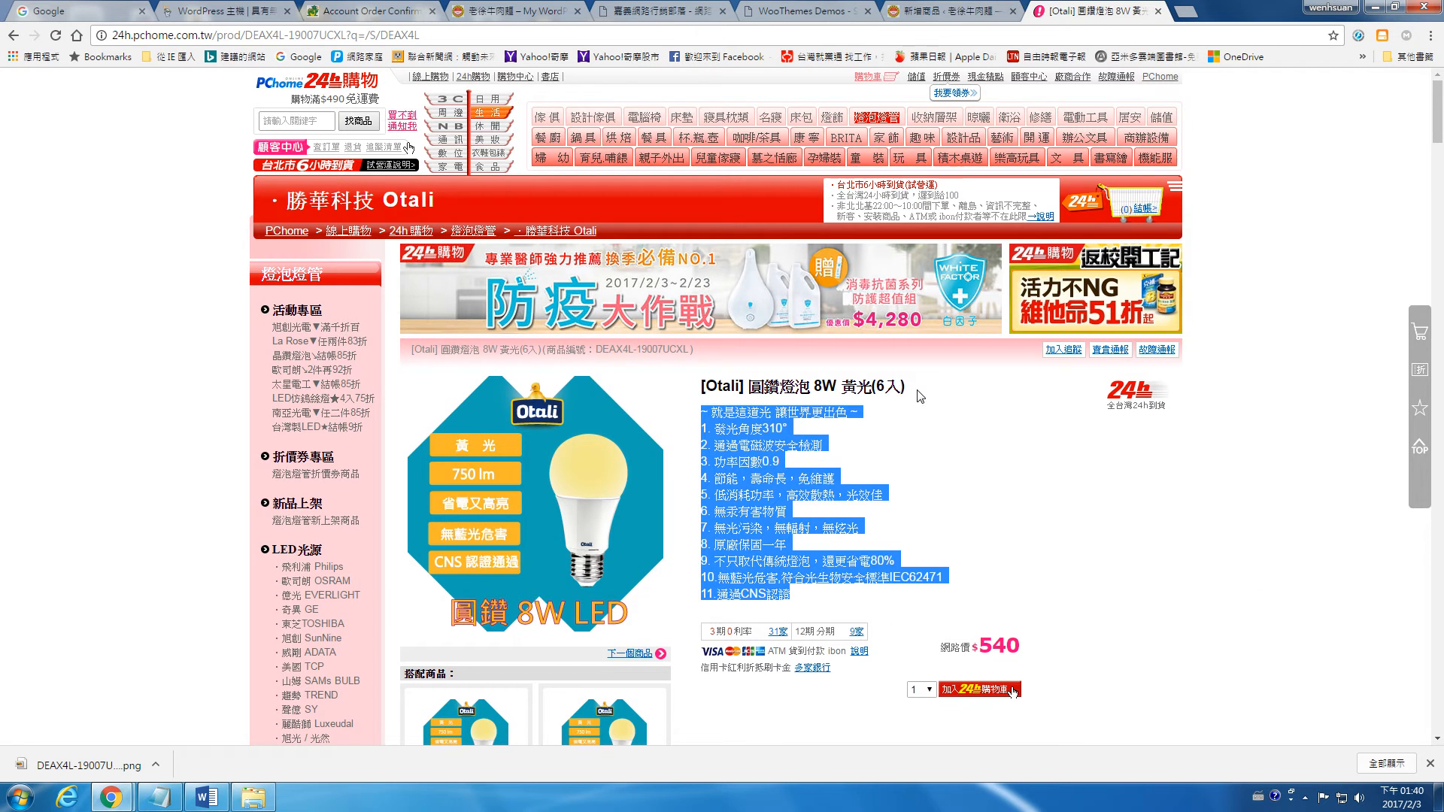
{"action": "key", "text": "ctrl+shift+Tab"}
{"action": "right_click", "coordinate": [356, 579]}
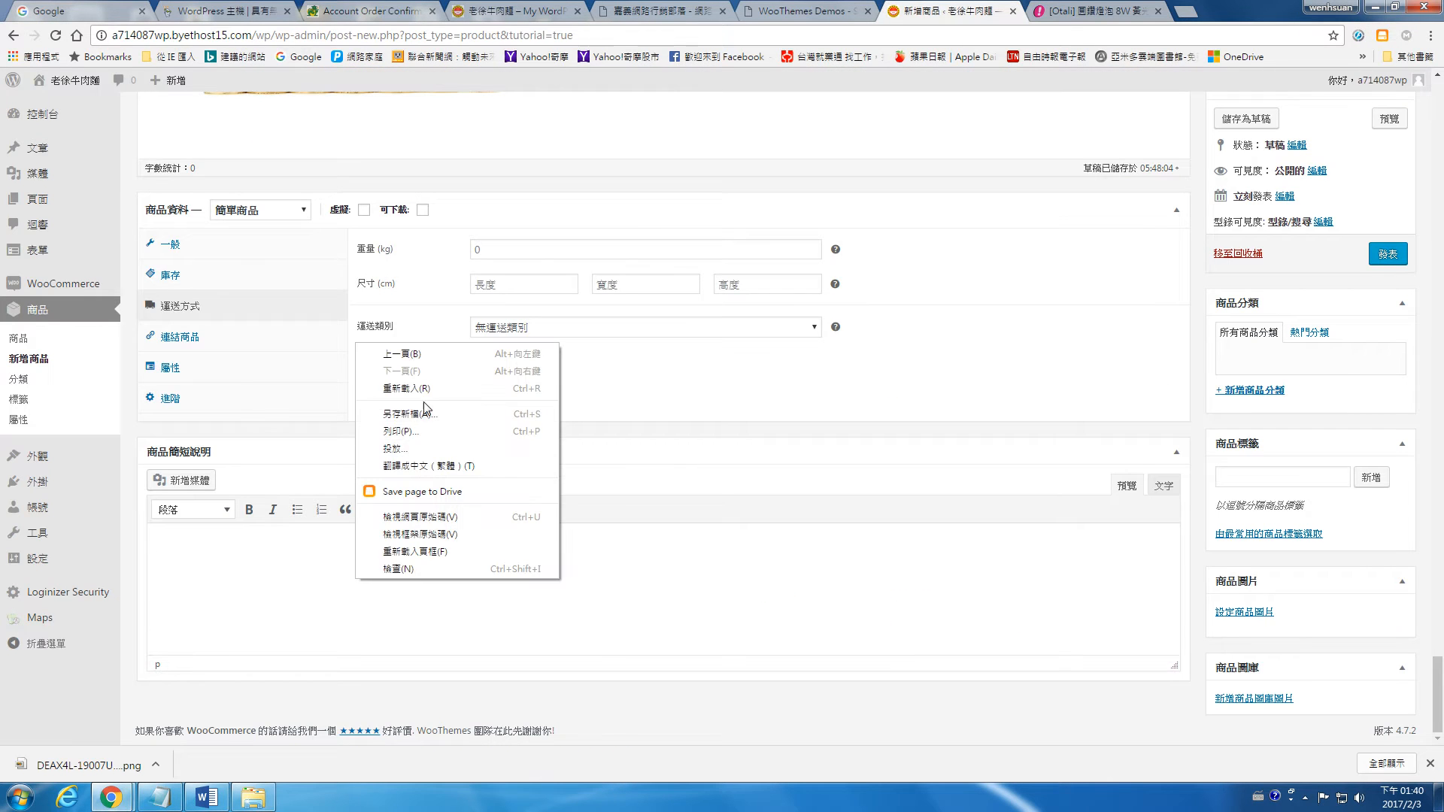
{"action": "left_click", "coordinate": [282, 584]}
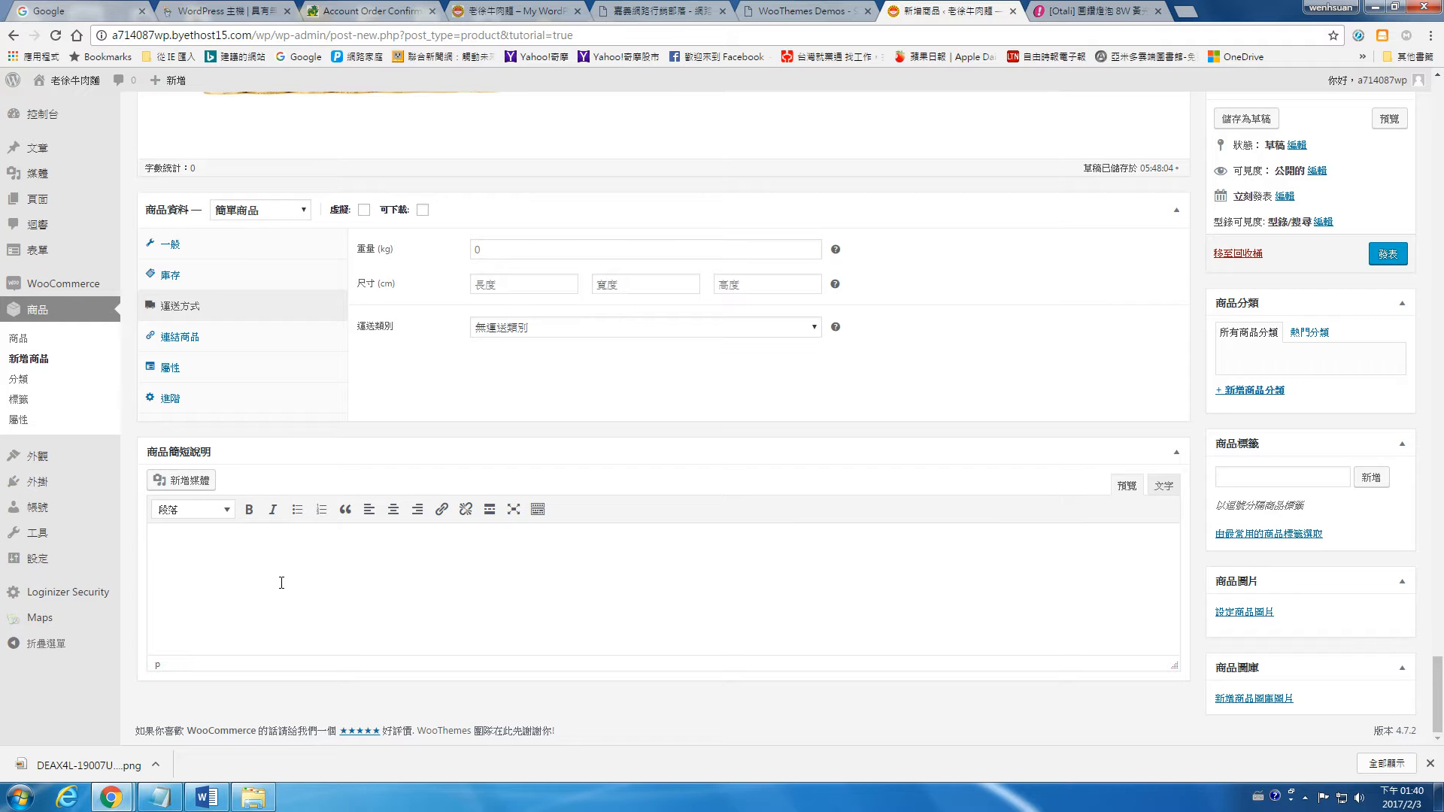
{"action": "key", "text": "ctrl+v"}
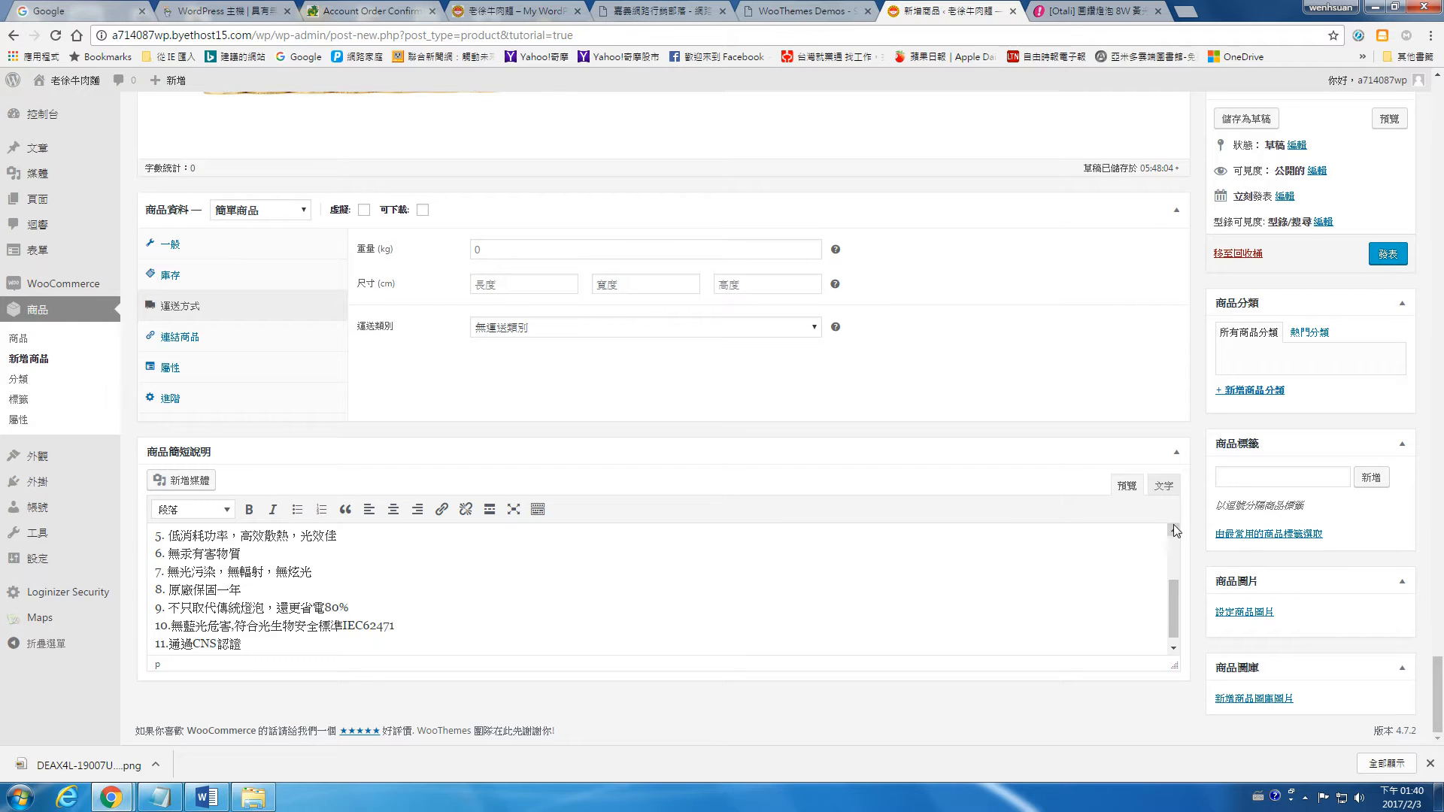
Step: Upload DEAX4L-19007UCXL000_5885766ec6f3b.png from the Pictures library and set it as the product image
{"action": "left_click", "coordinate": [1245, 612]}
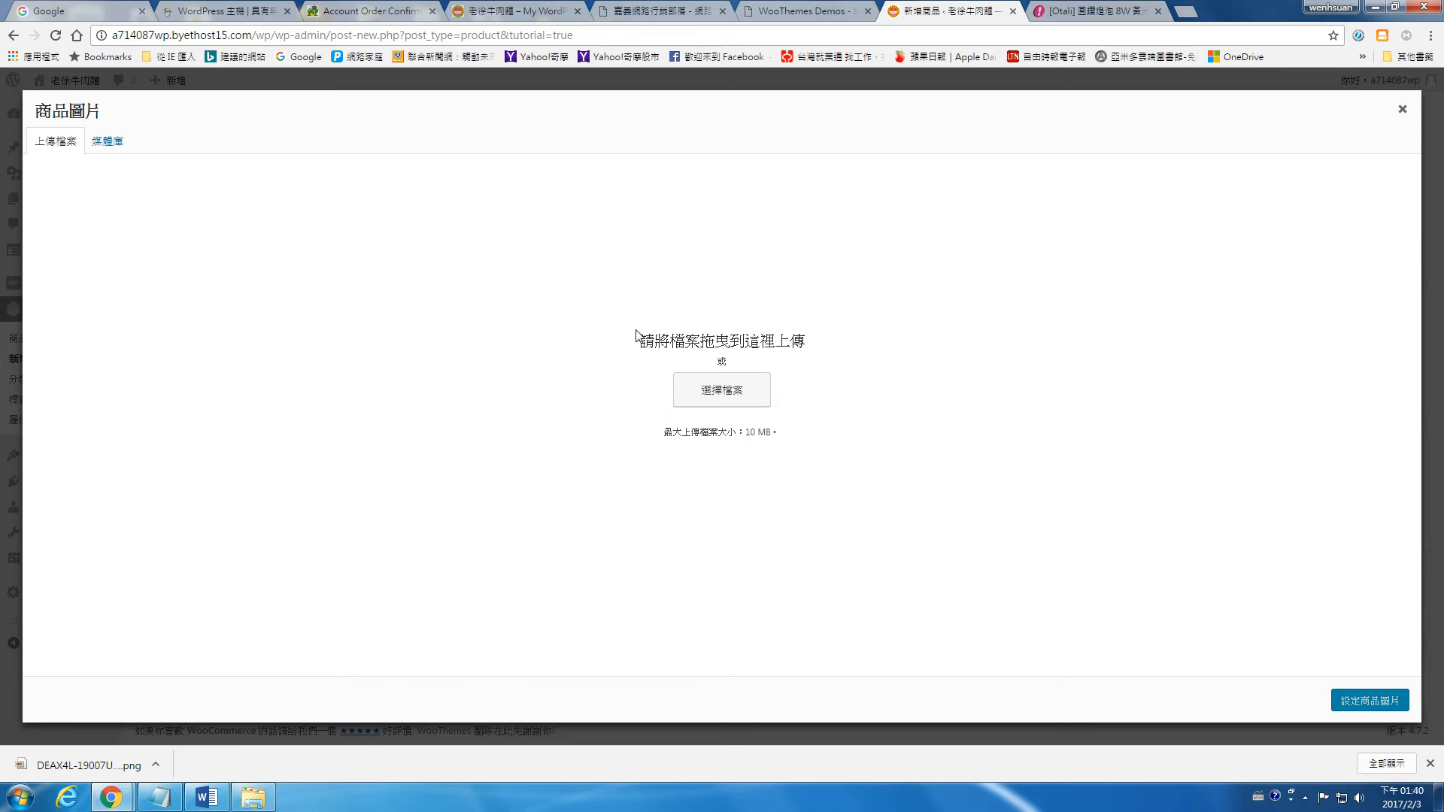
{"action": "left_click", "coordinate": [756, 396]}
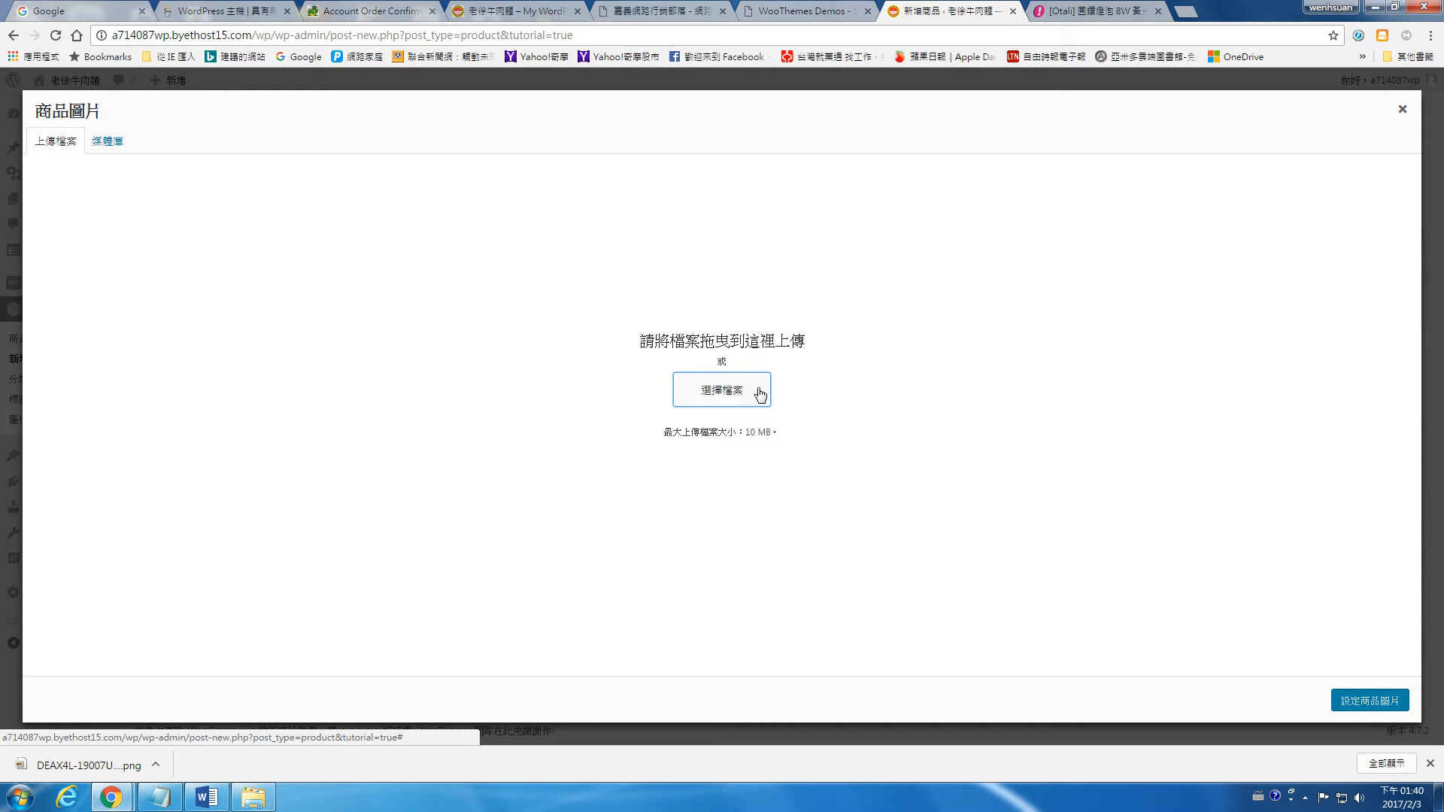
{"action": "left_click", "coordinate": [508, 286]}
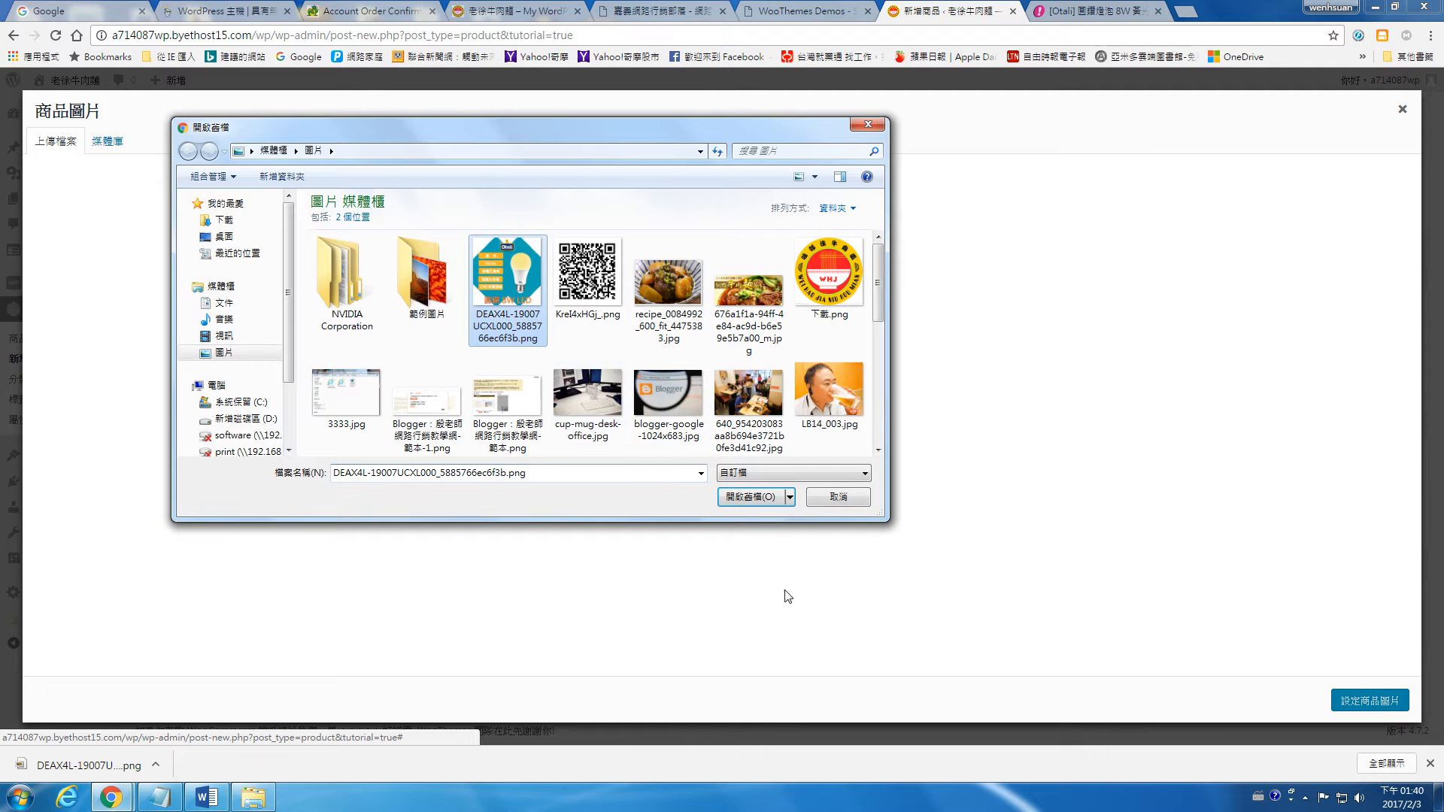
{"action": "left_click", "coordinate": [752, 497]}
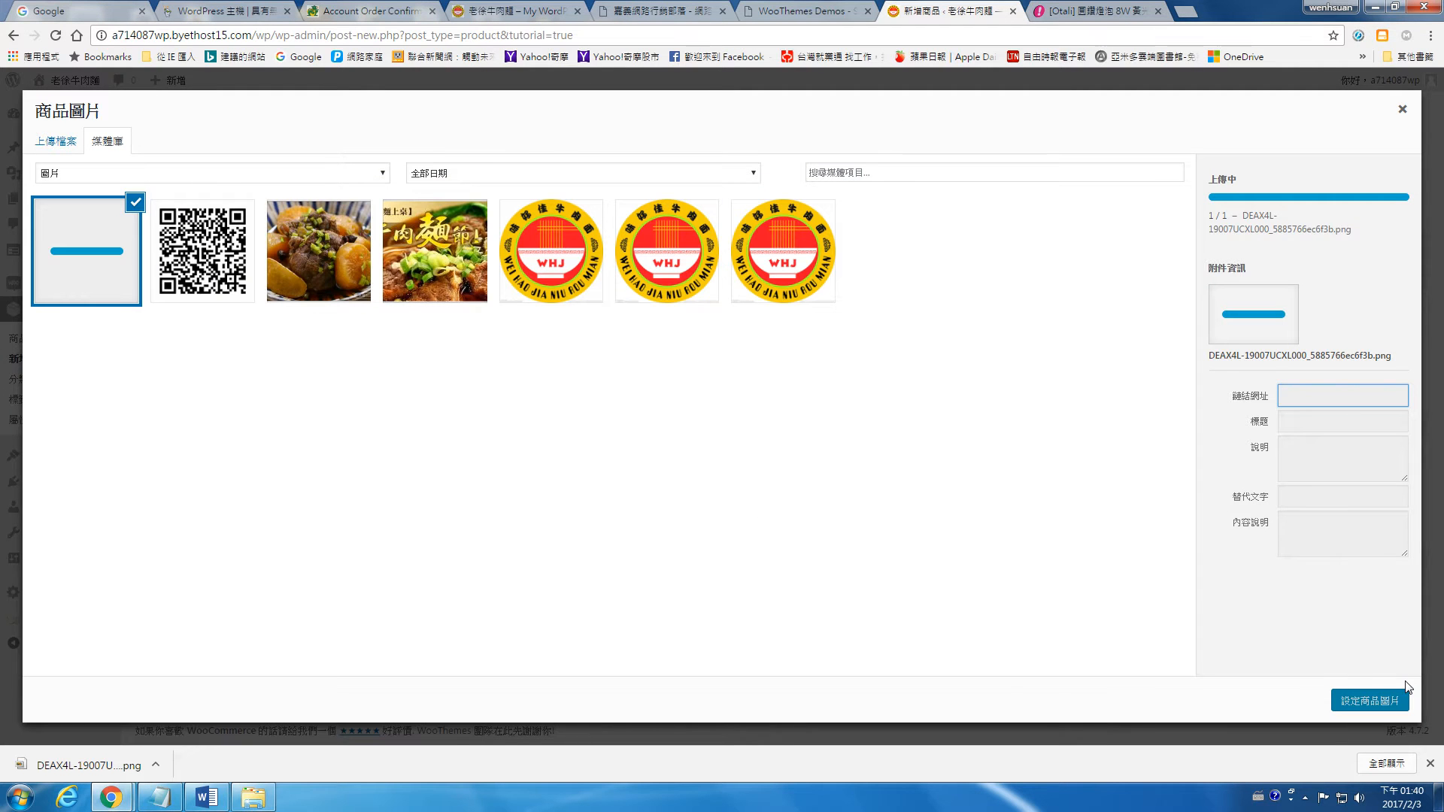
{"action": "left_click", "coordinate": [1397, 698]}
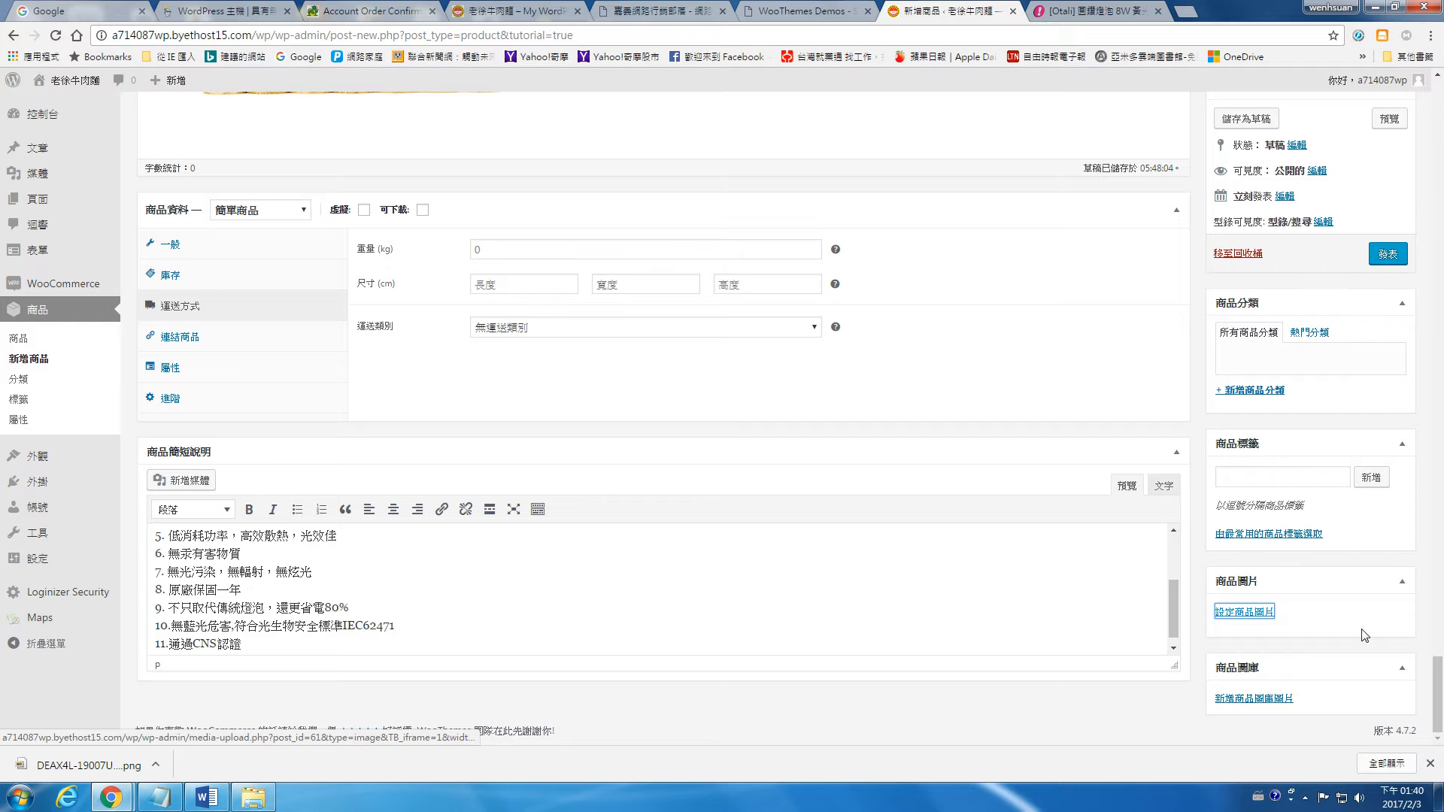
Step: Review the product form from its title and description to its image, including the general, inventory, shipping, linked products, attributes and advanced data
{"action": "scroll", "coordinate": [1181, 502], "scroll_direction": "up", "scroll_amount": 8}
{"action": "scroll", "coordinate": [1180, 501], "scroll_direction": "up", "scroll_amount": 15}
{"action": "scroll", "coordinate": [645, 356], "scroll_direction": "up", "scroll_amount": 5}
{"action": "scroll", "coordinate": [645, 356], "scroll_direction": "up", "scroll_amount": 1}
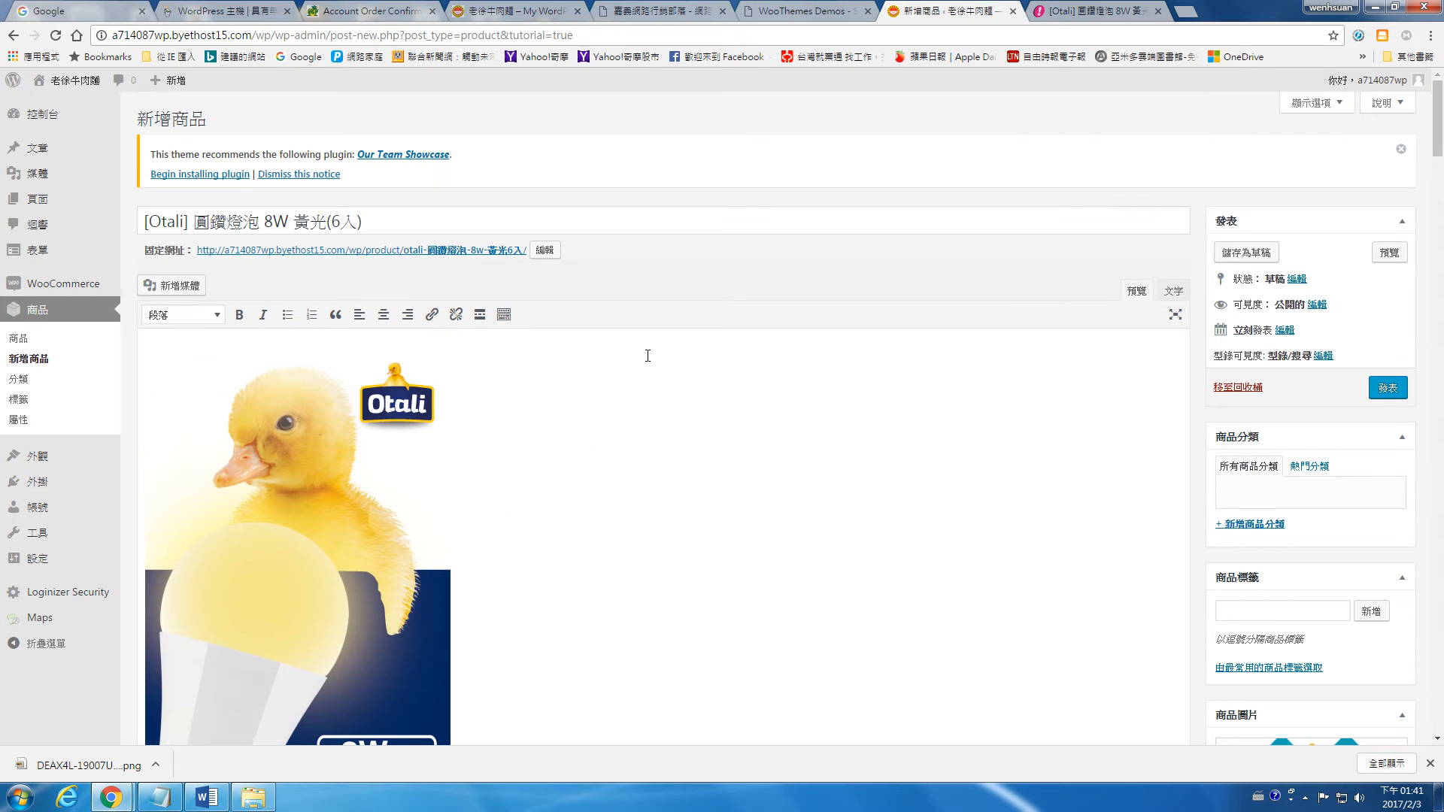
{"action": "left_click", "coordinate": [305, 223]}
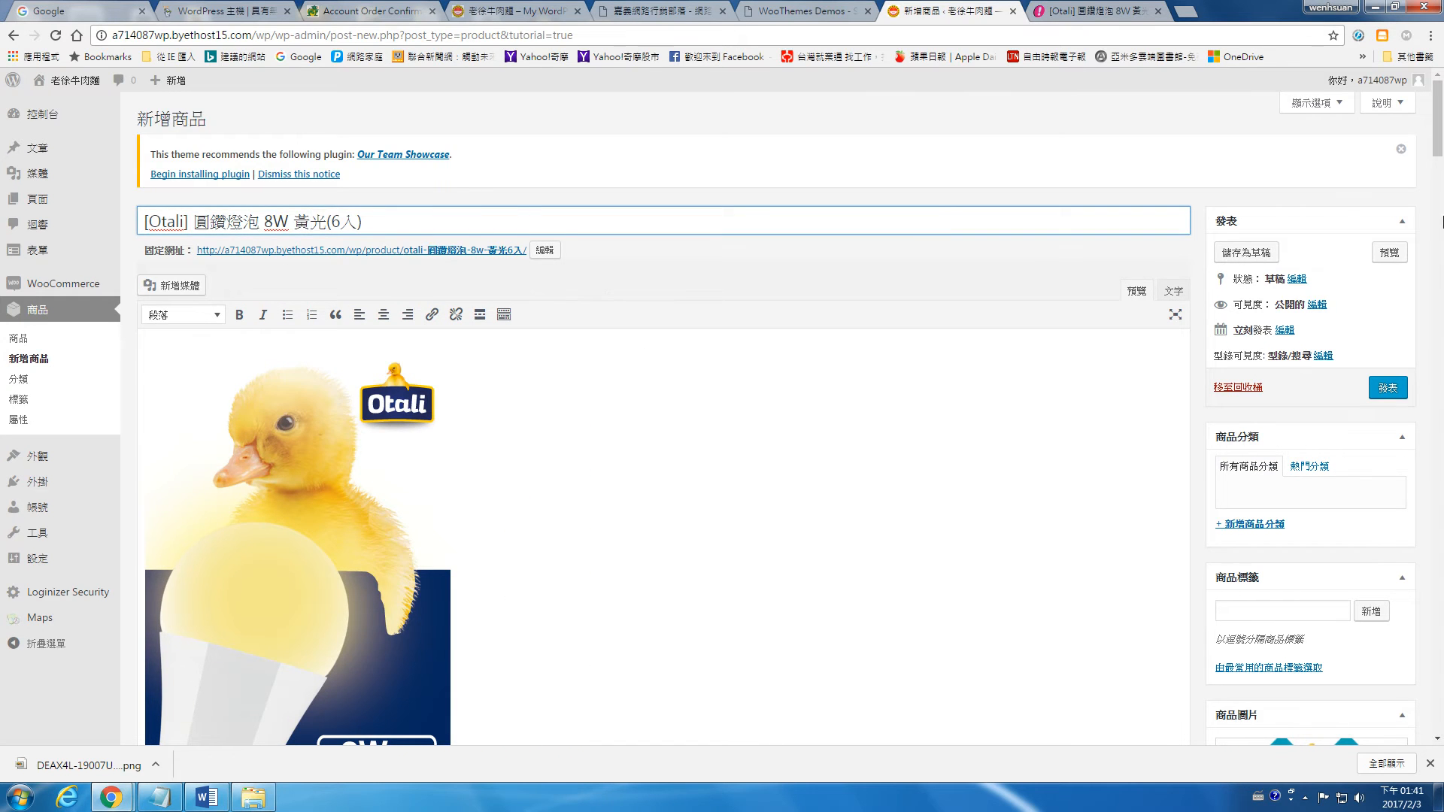
{"action": "scroll", "coordinate": [1441, 241], "scroll_direction": "down", "scroll_amount": 10}
{"action": "left_click_drag", "start_coordinate": [1441, 259], "coordinate": [1418, 713]}
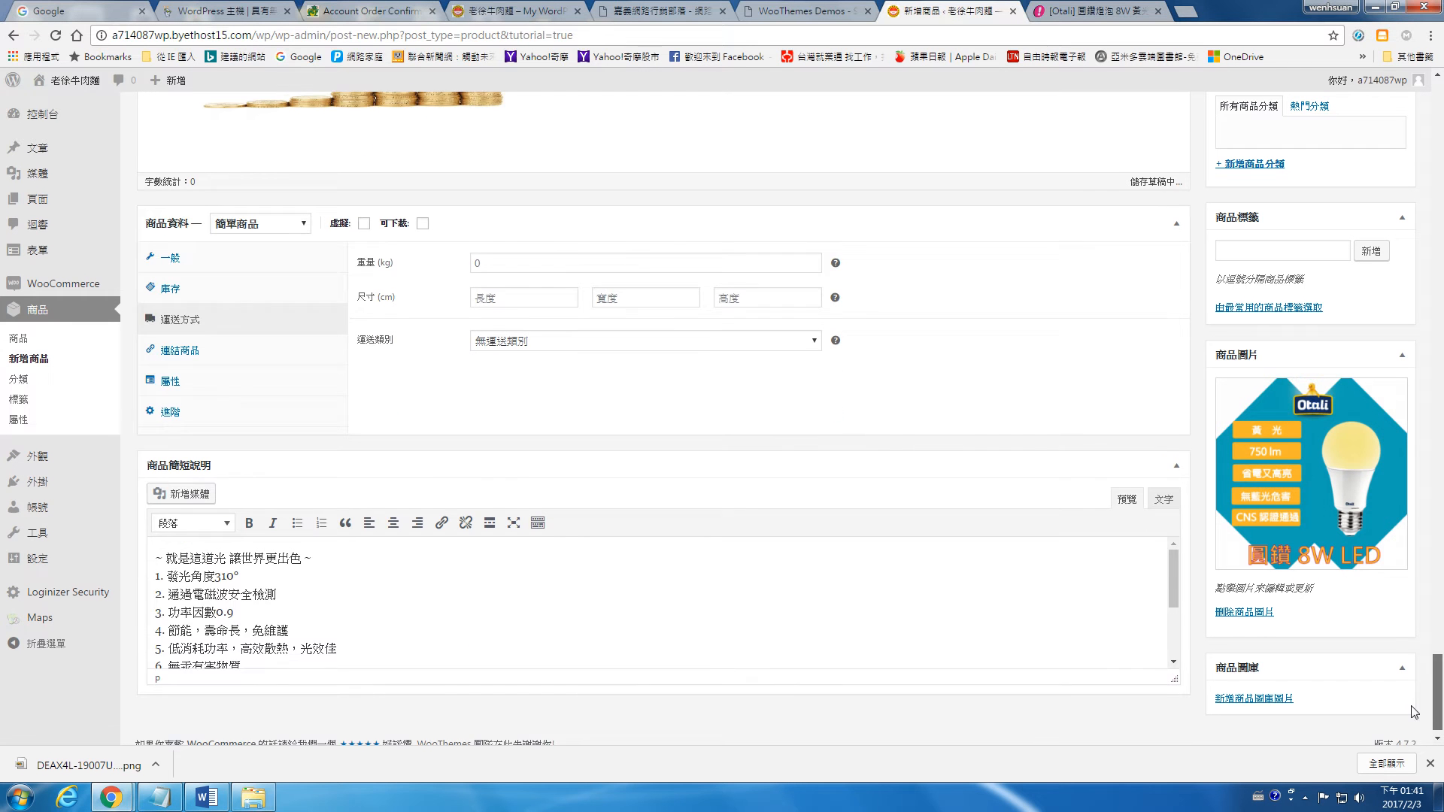
{"action": "left_click", "coordinate": [194, 252]}
{"action": "left_click", "coordinate": [197, 284]}
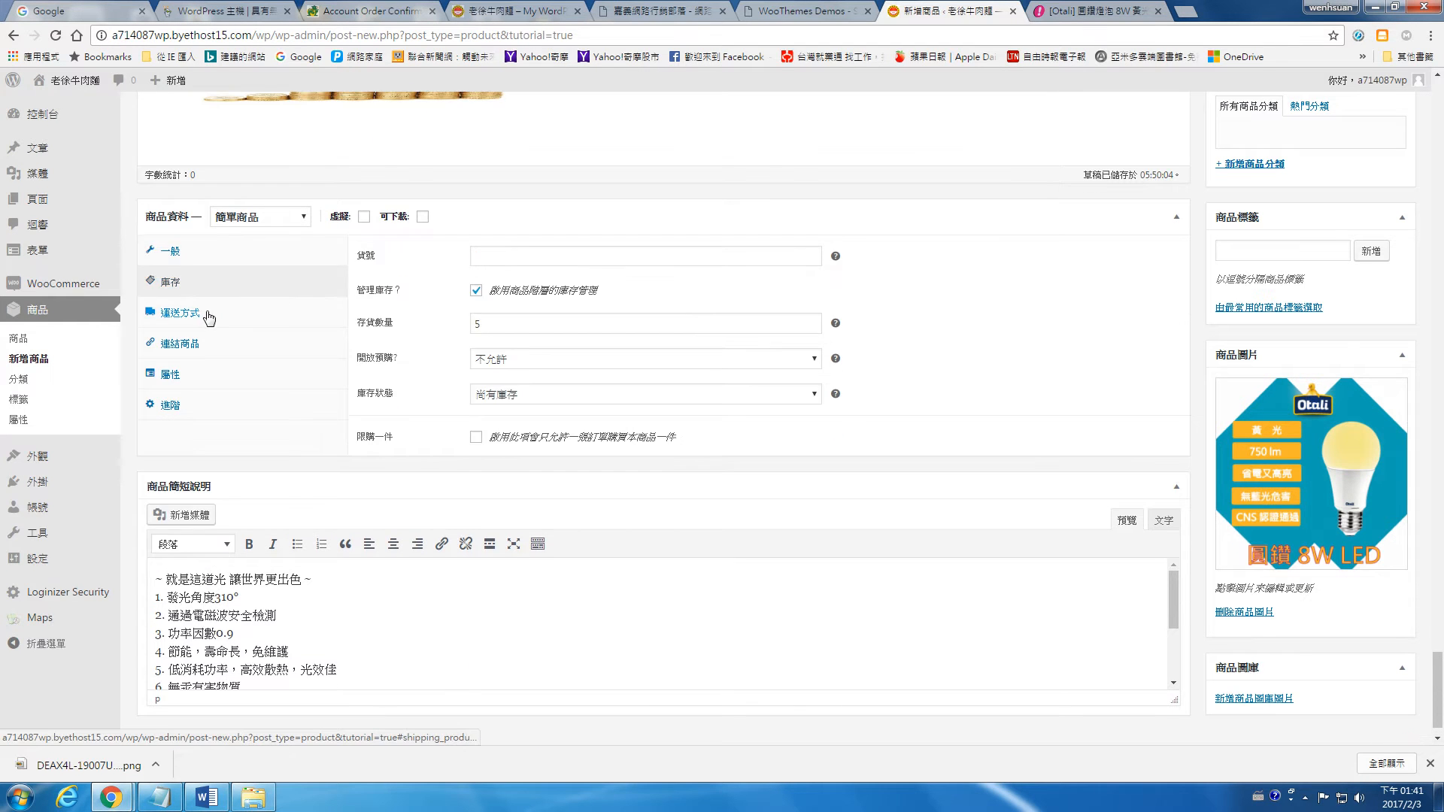
{"action": "left_click", "coordinate": [209, 316]}
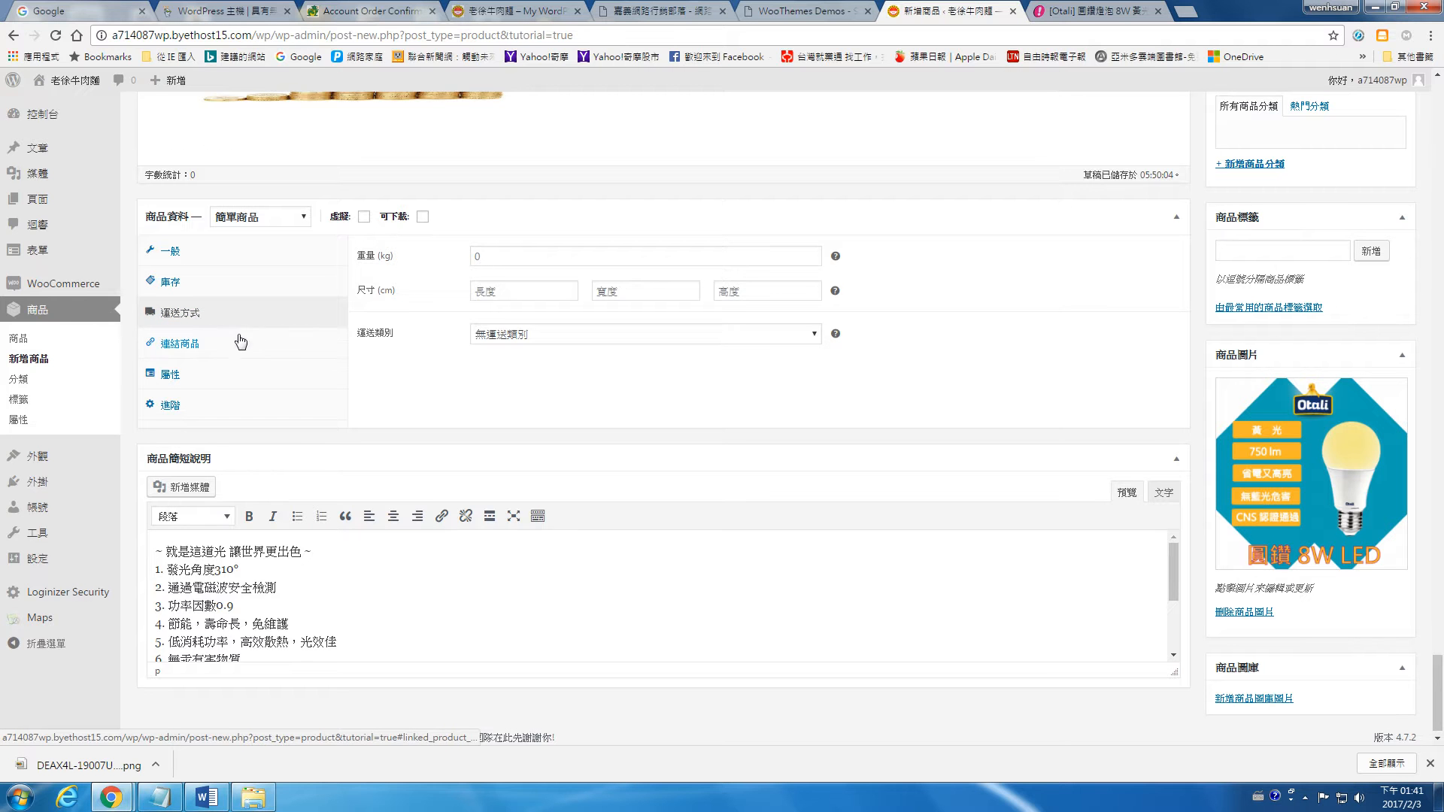
{"action": "left_click", "coordinate": [239, 341]}
{"action": "left_click", "coordinate": [257, 373]}
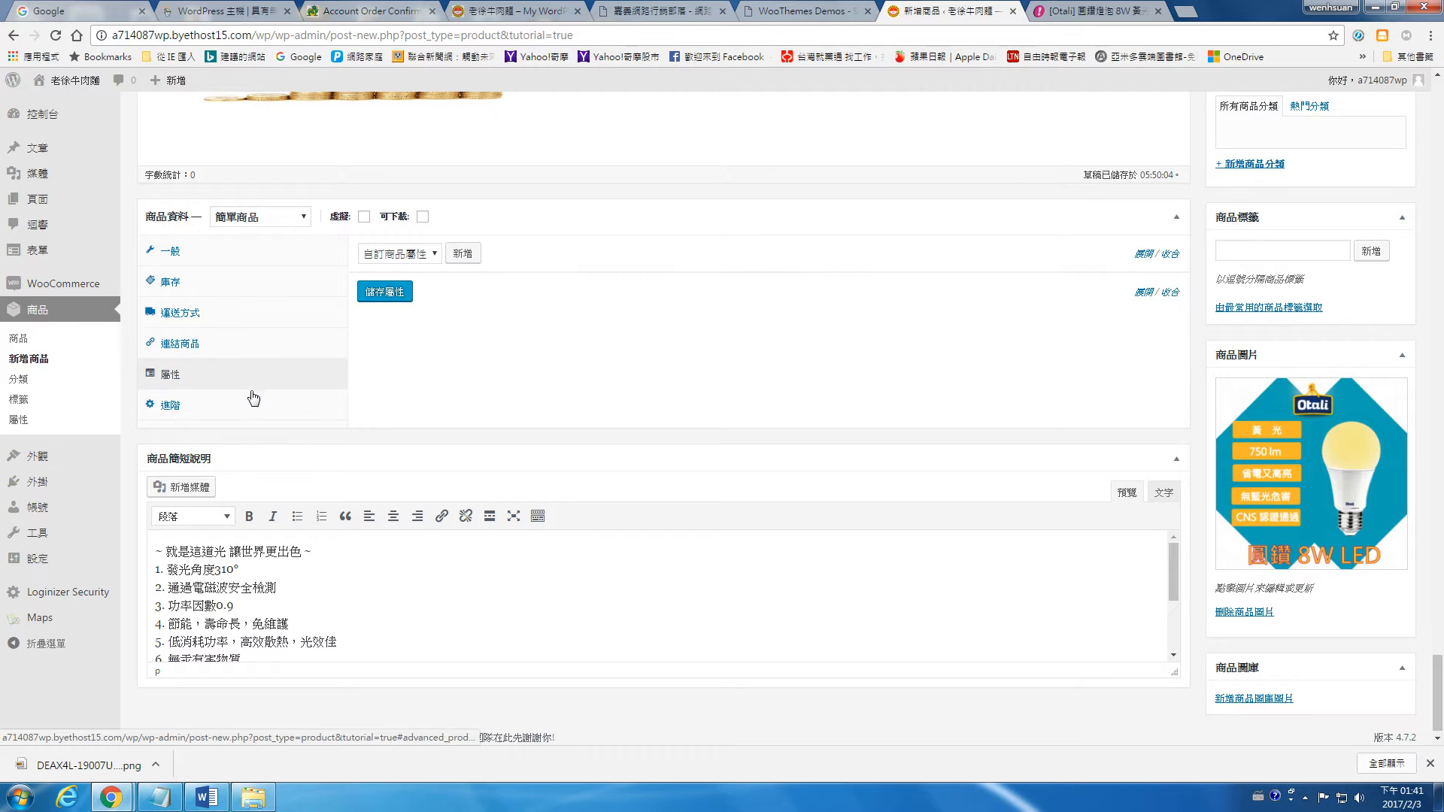
{"action": "left_click", "coordinate": [254, 398]}
{"action": "left_click", "coordinate": [219, 260]}
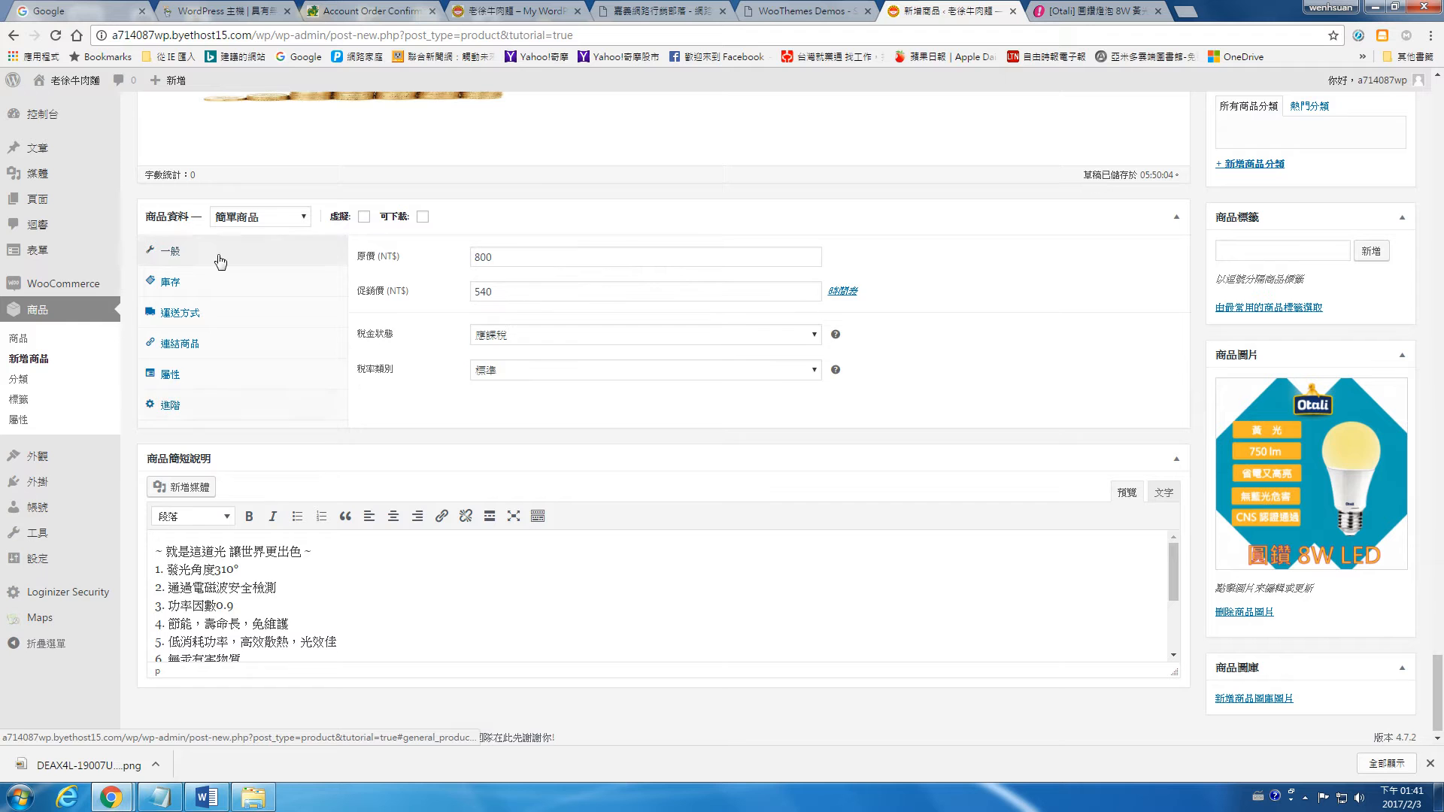
Step: Add the product tags led燈, led燈具 and 露營燈
{"action": "left_click_drag", "start_coordinate": [1438, 686], "coordinate": [1438, 639]}
{"action": "left_click", "coordinate": [1277, 516]}
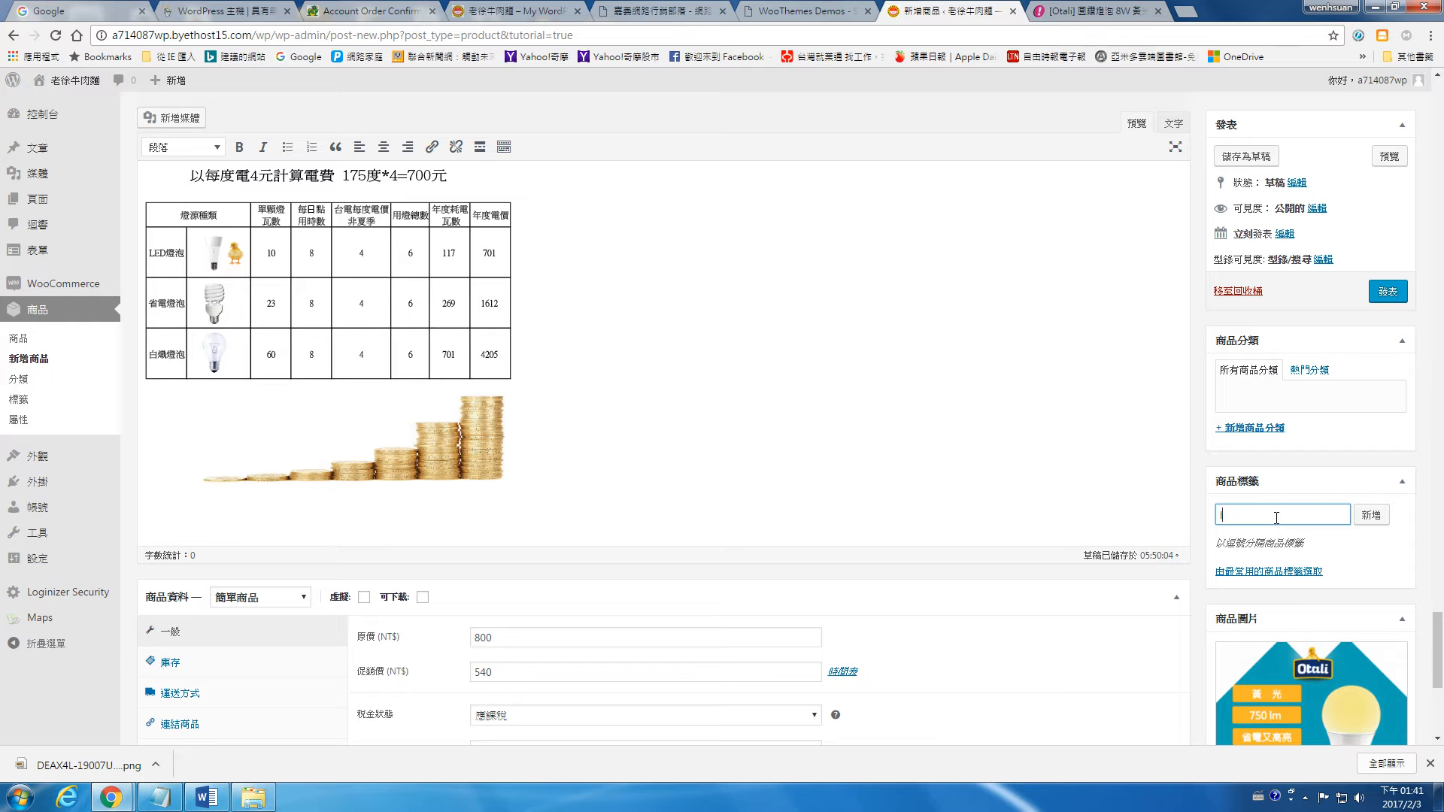
{"action": "type", "text": "led"}
{"action": "key", "text": "ctrl+space"}
{"action": "type", "text": "燈"}
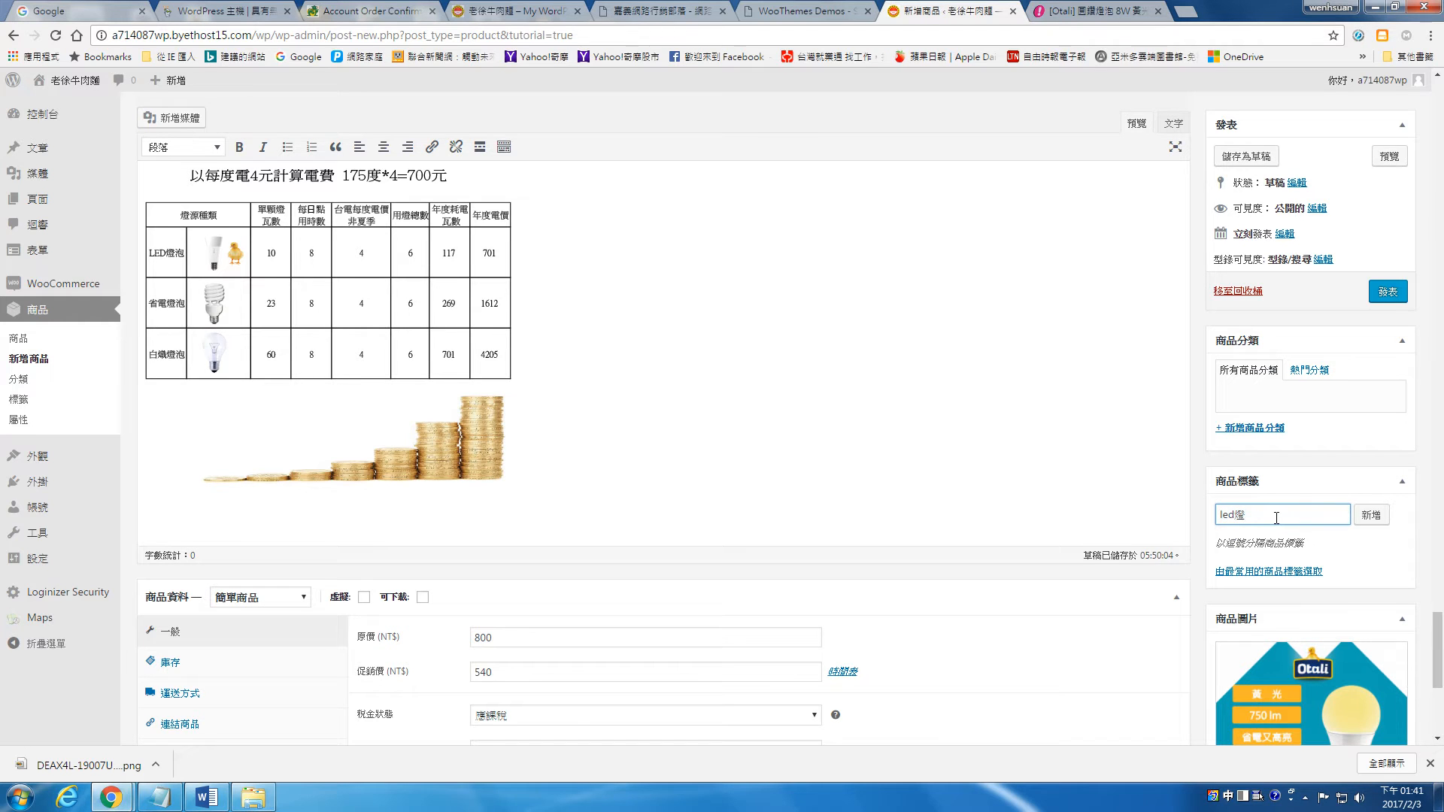
{"action": "key", "text": "ctrl+space"}
{"action": "type", "text": ",led"}
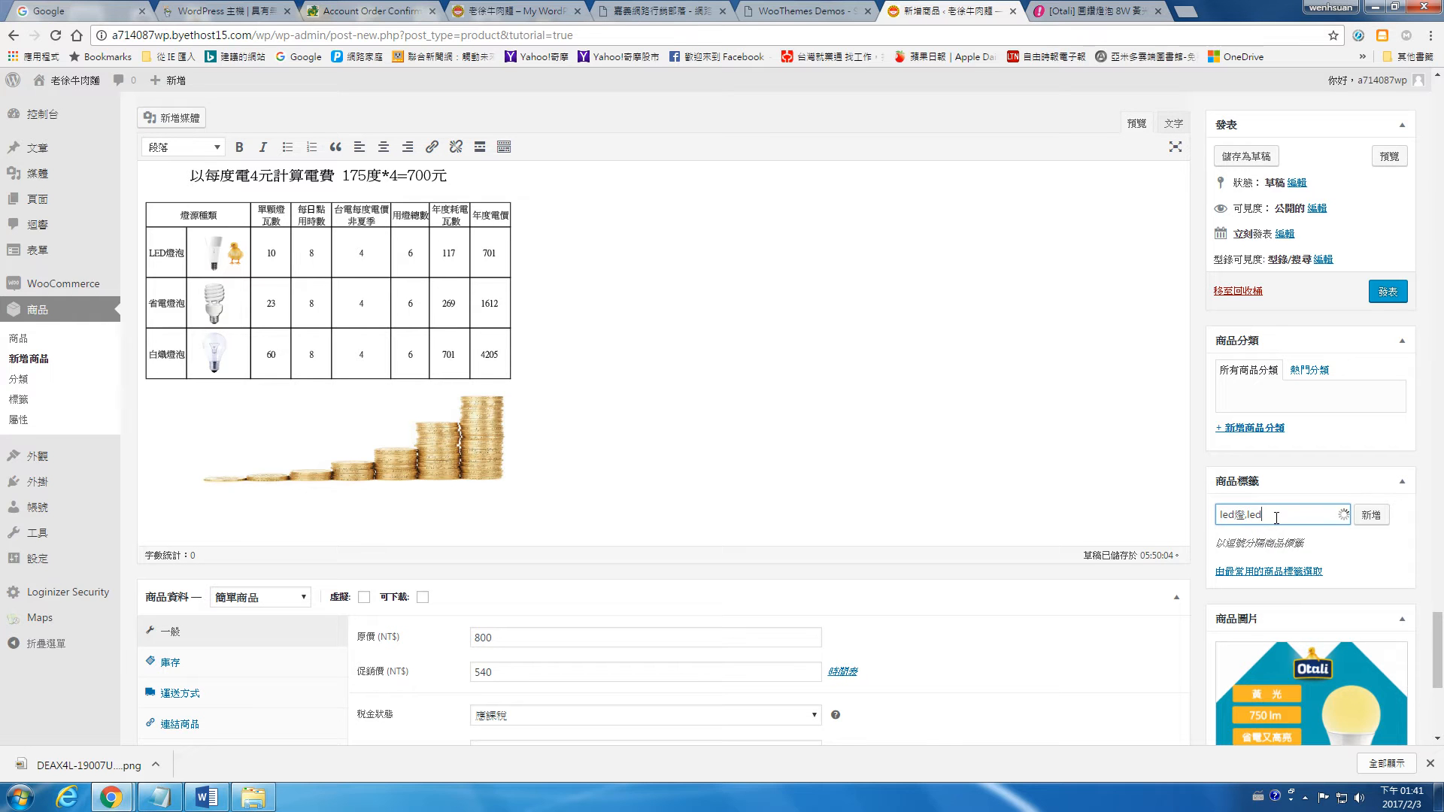
{"action": "key", "text": "ctrl+space"}
{"action": "type", "text": "ㄉㄥ燈具"}
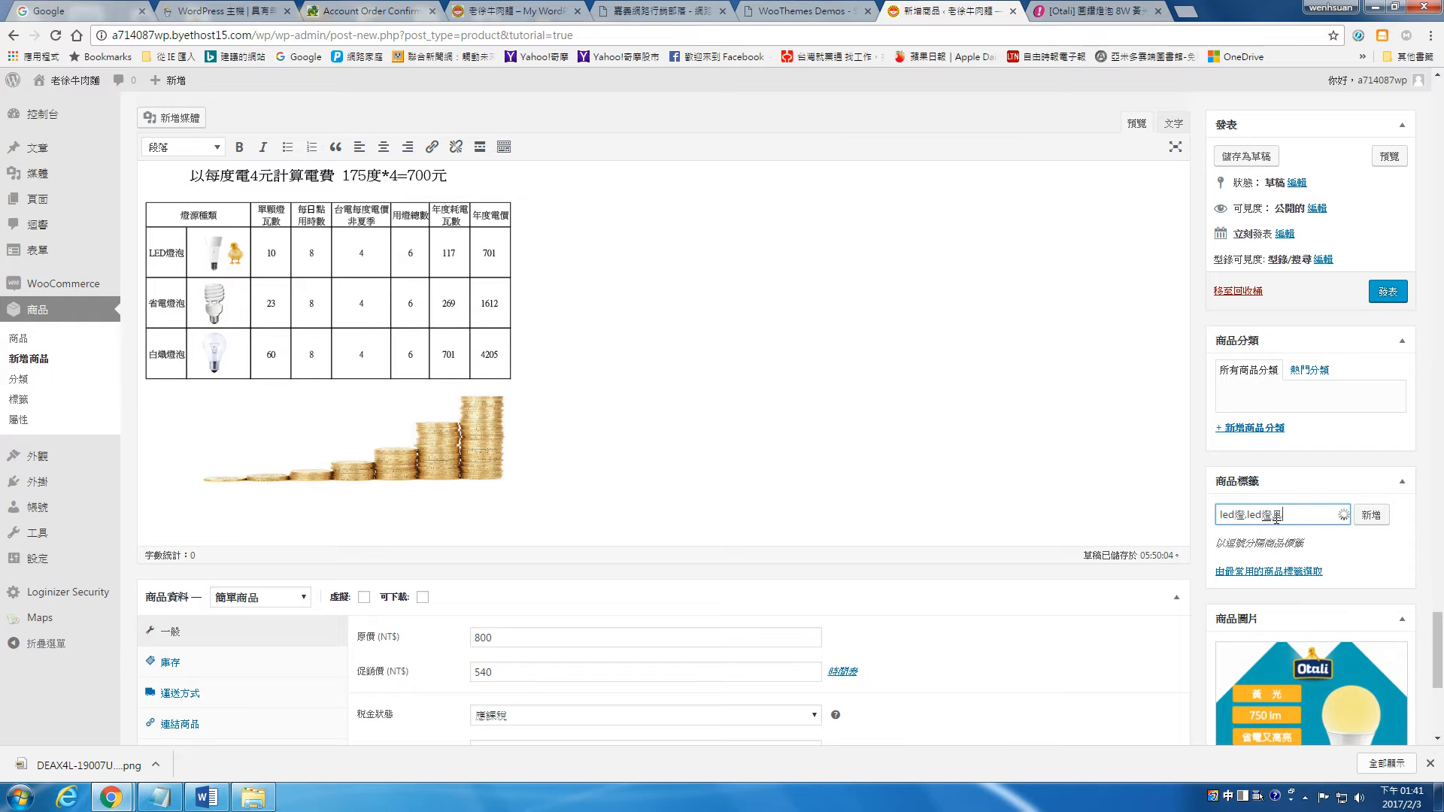
{"action": "type", "text": "具"}
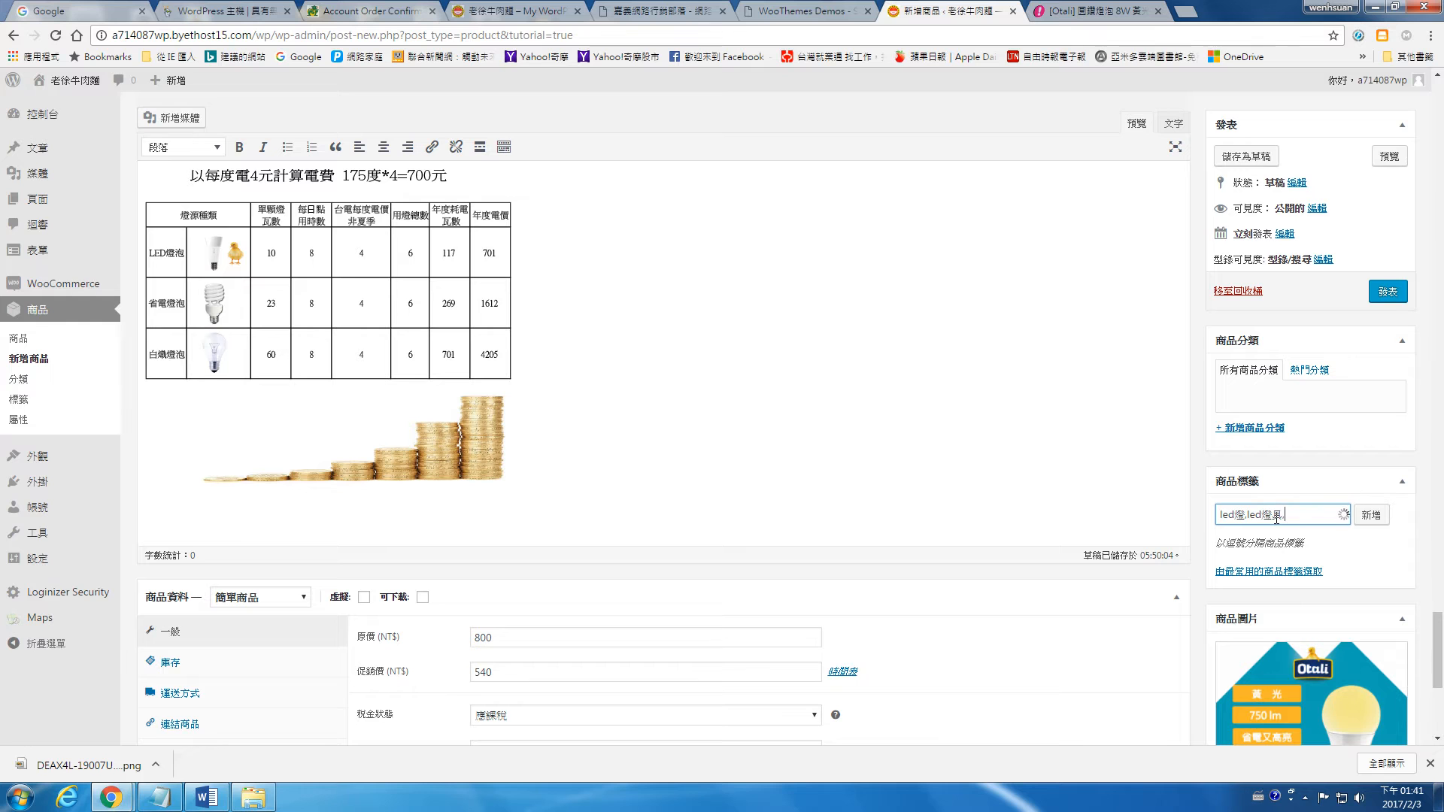
{"action": "type", "text": ",露營燈"}
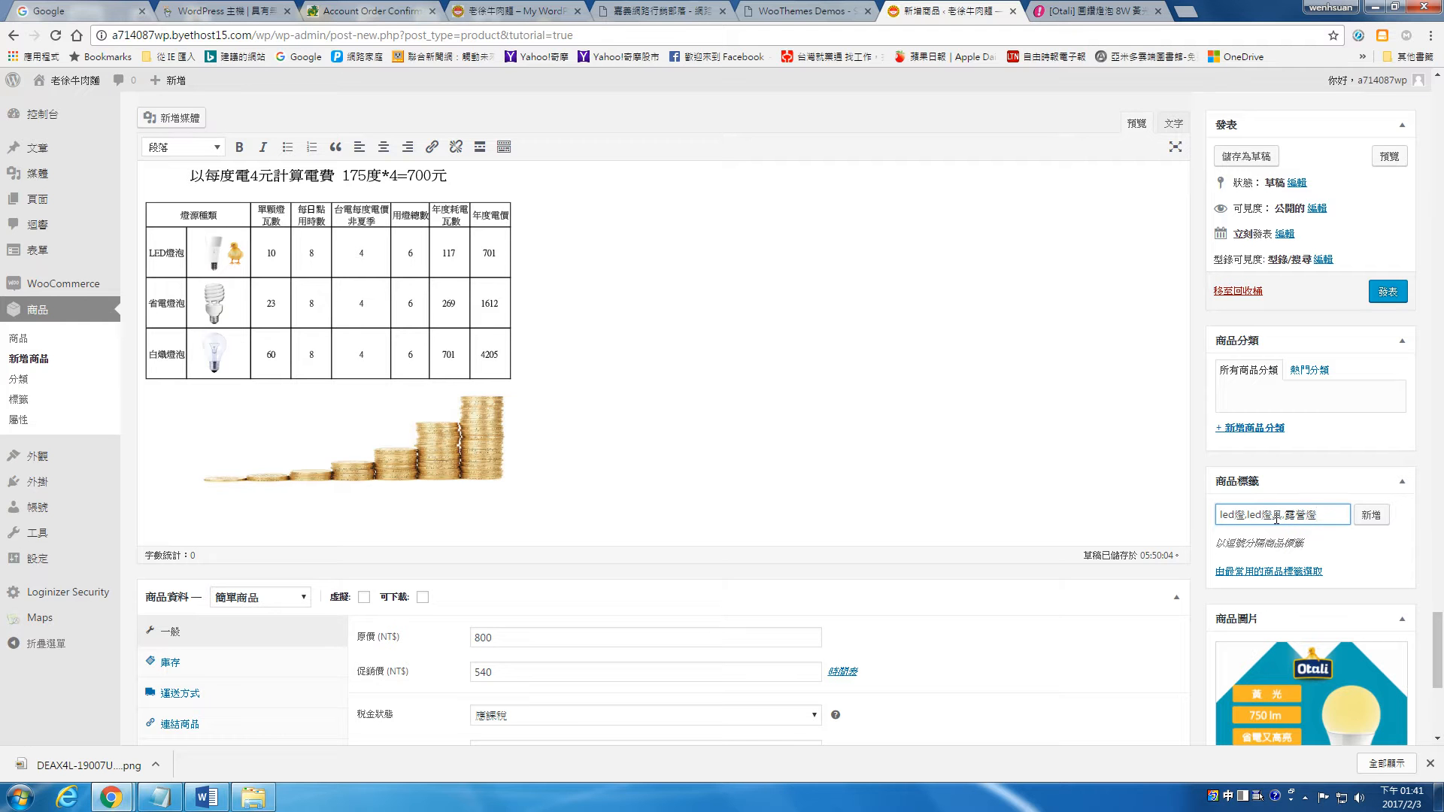
{"action": "left_click", "coordinate": [1370, 515]}
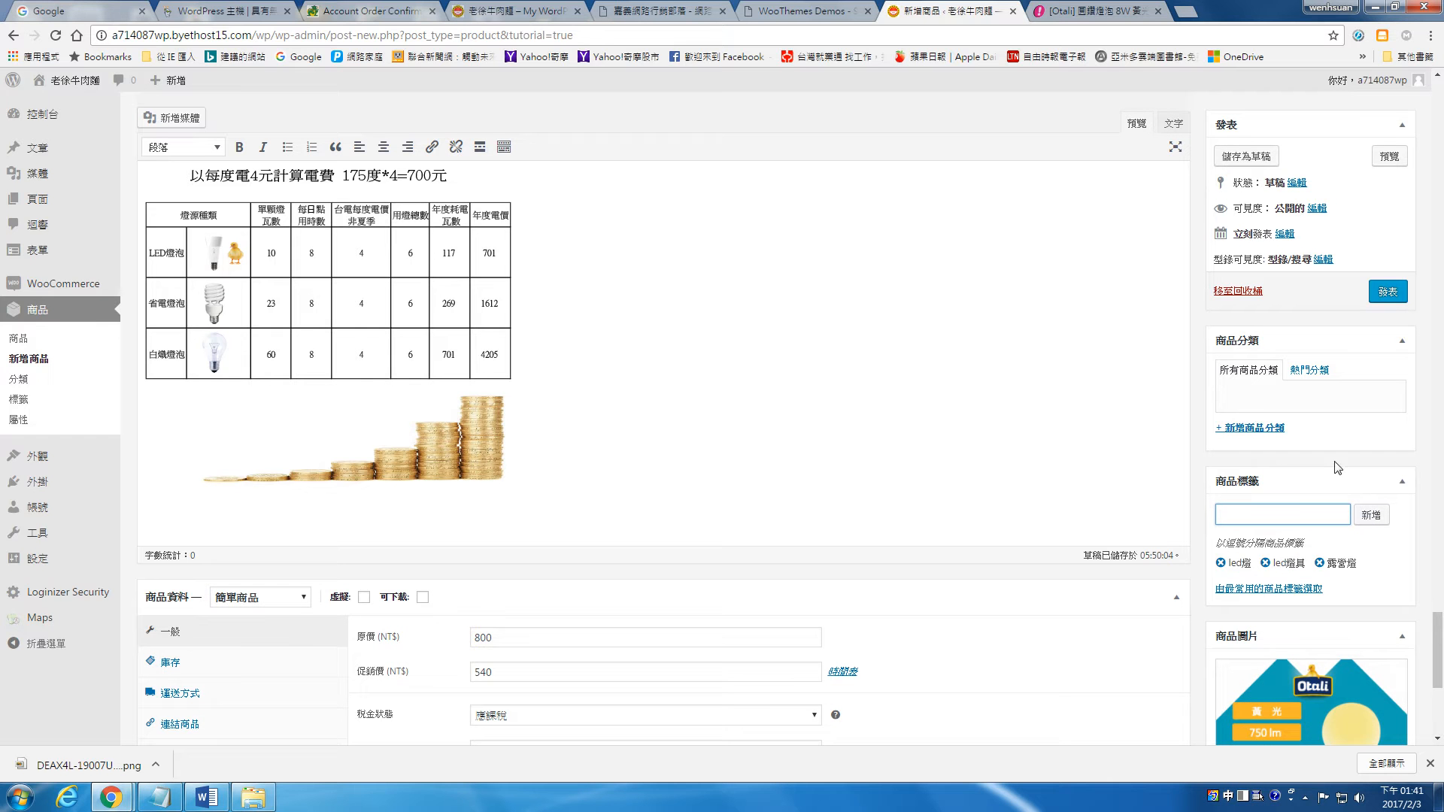
Step: Create the product category led燈泡 and assign it to the product
{"action": "left_click", "coordinate": [1254, 427]}
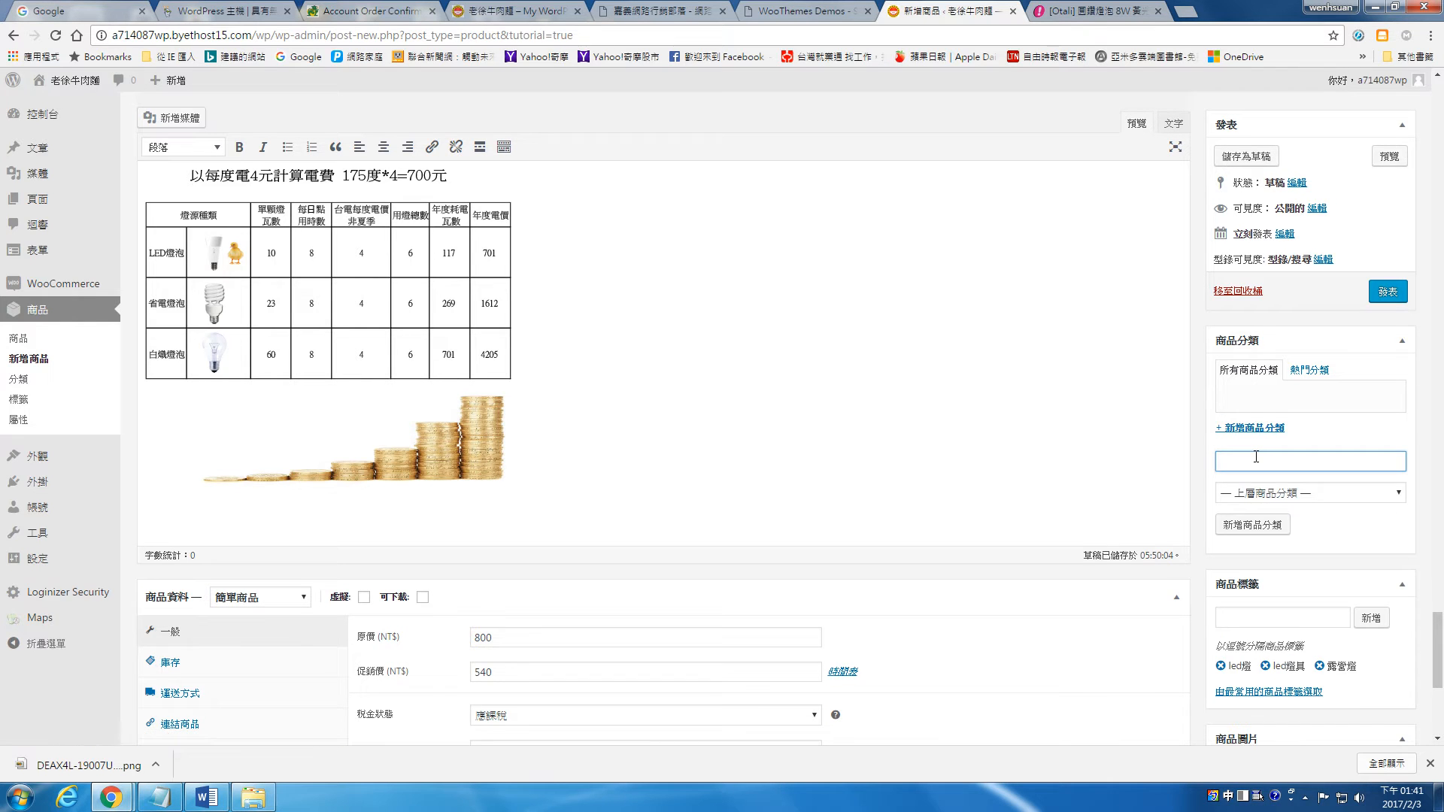
{"action": "type", "text": "led燈具"}
{"action": "key", "text": "BackSpace"}
{"action": "type", "text": "泡"}
{"action": "left_click", "coordinate": [1252, 527]}
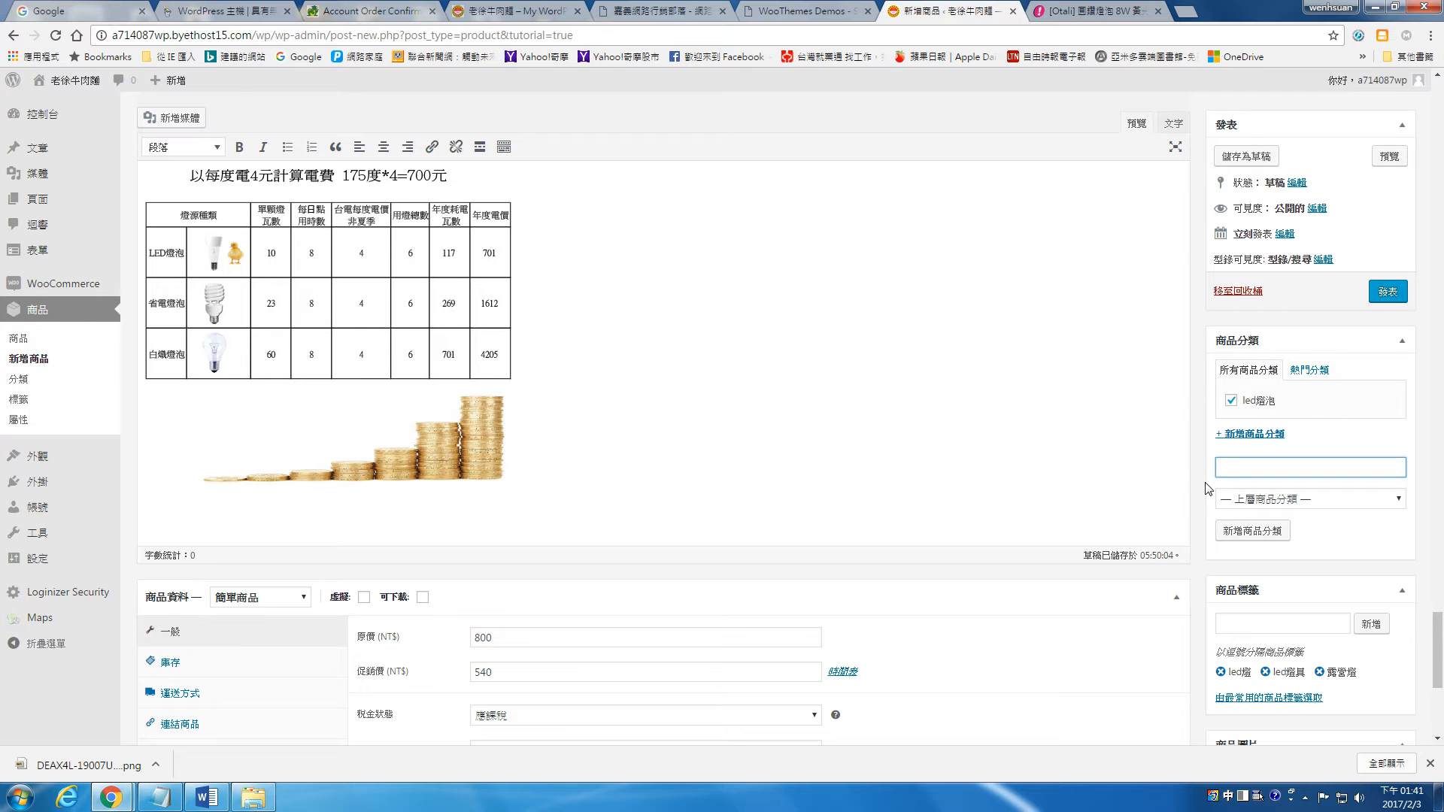
Step: Publish the product and open the WooCommerce shipping zone settings
{"action": "scroll", "coordinate": [1155, 458], "scroll_direction": "up", "scroll_amount": 4}
{"action": "left_click", "coordinate": [1388, 292]}
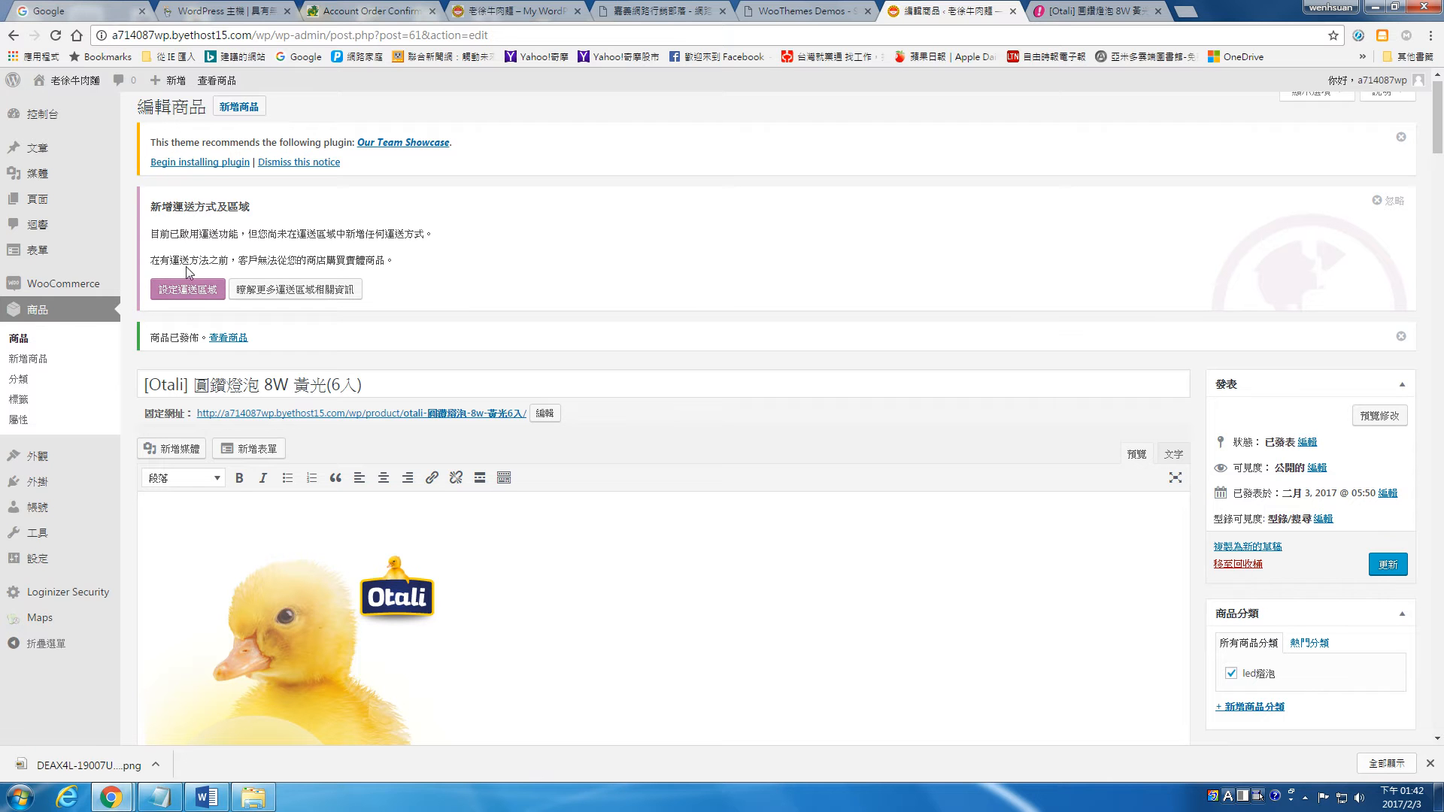
{"action": "left_click", "coordinate": [204, 295]}
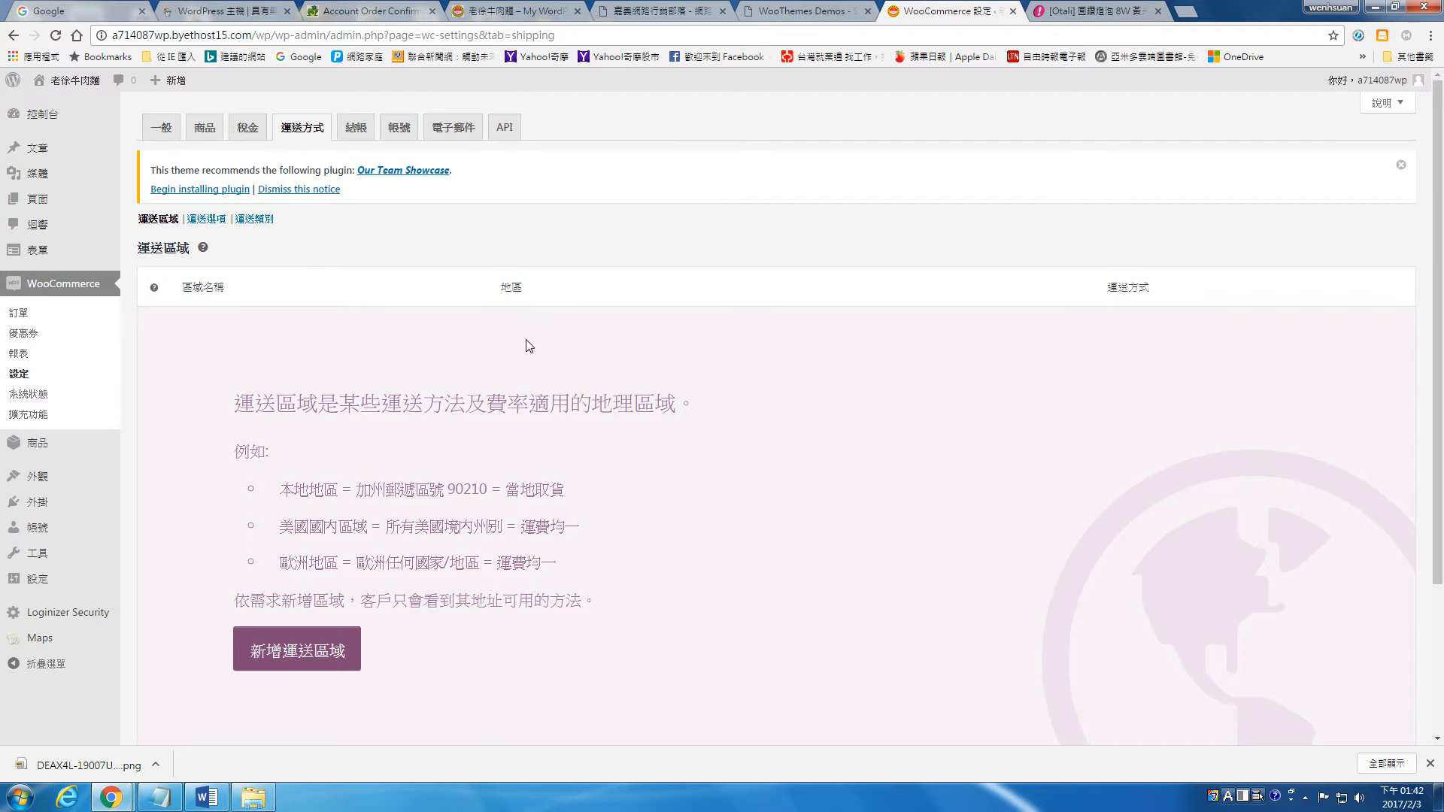
Step: Add a shipping zone named 台灣 covering the region 台灣 and save the changes
{"action": "scroll", "coordinate": [533, 345], "scroll_direction": "down", "scroll_amount": 3}
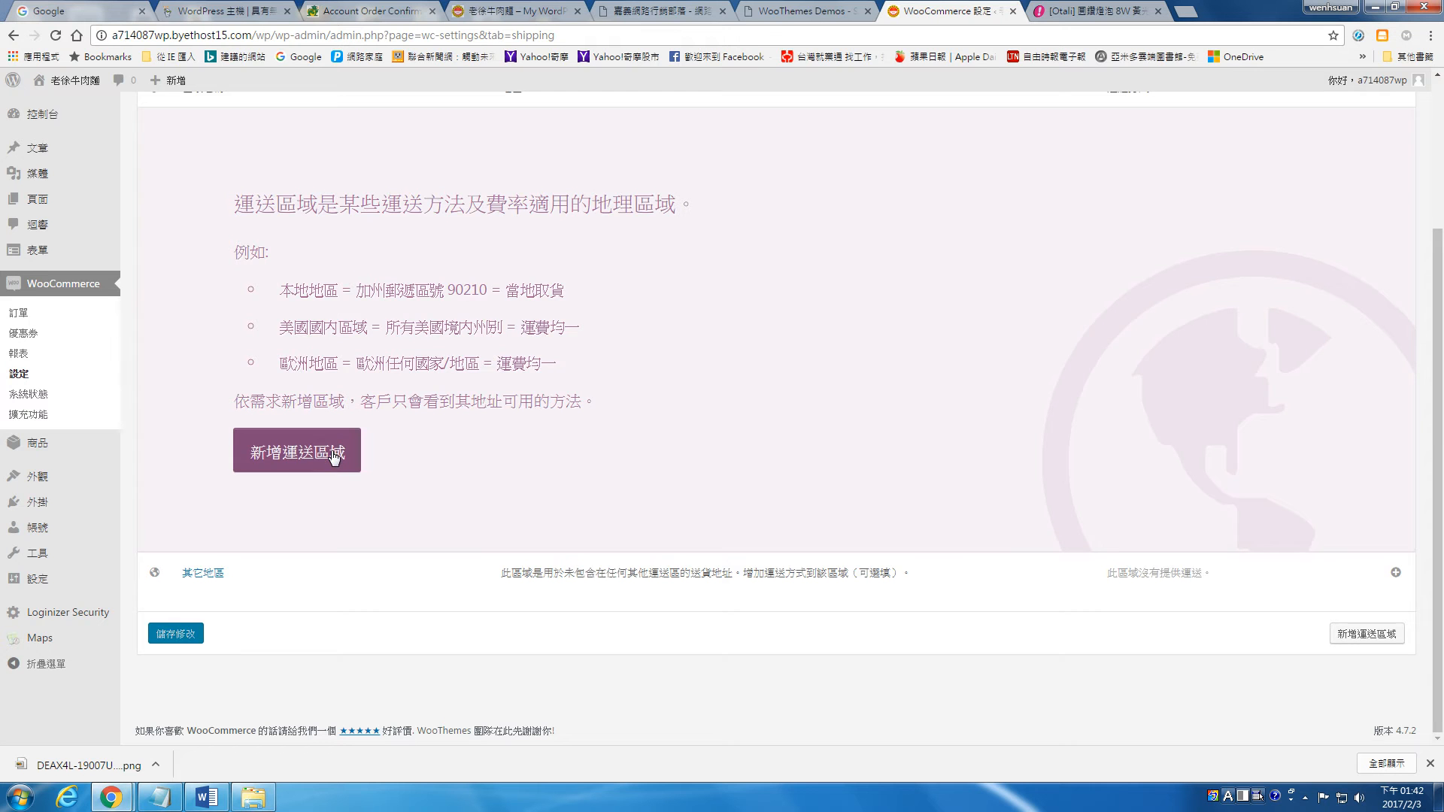
{"action": "left_click", "coordinate": [334, 453]}
{"action": "left_click", "coordinate": [251, 329]}
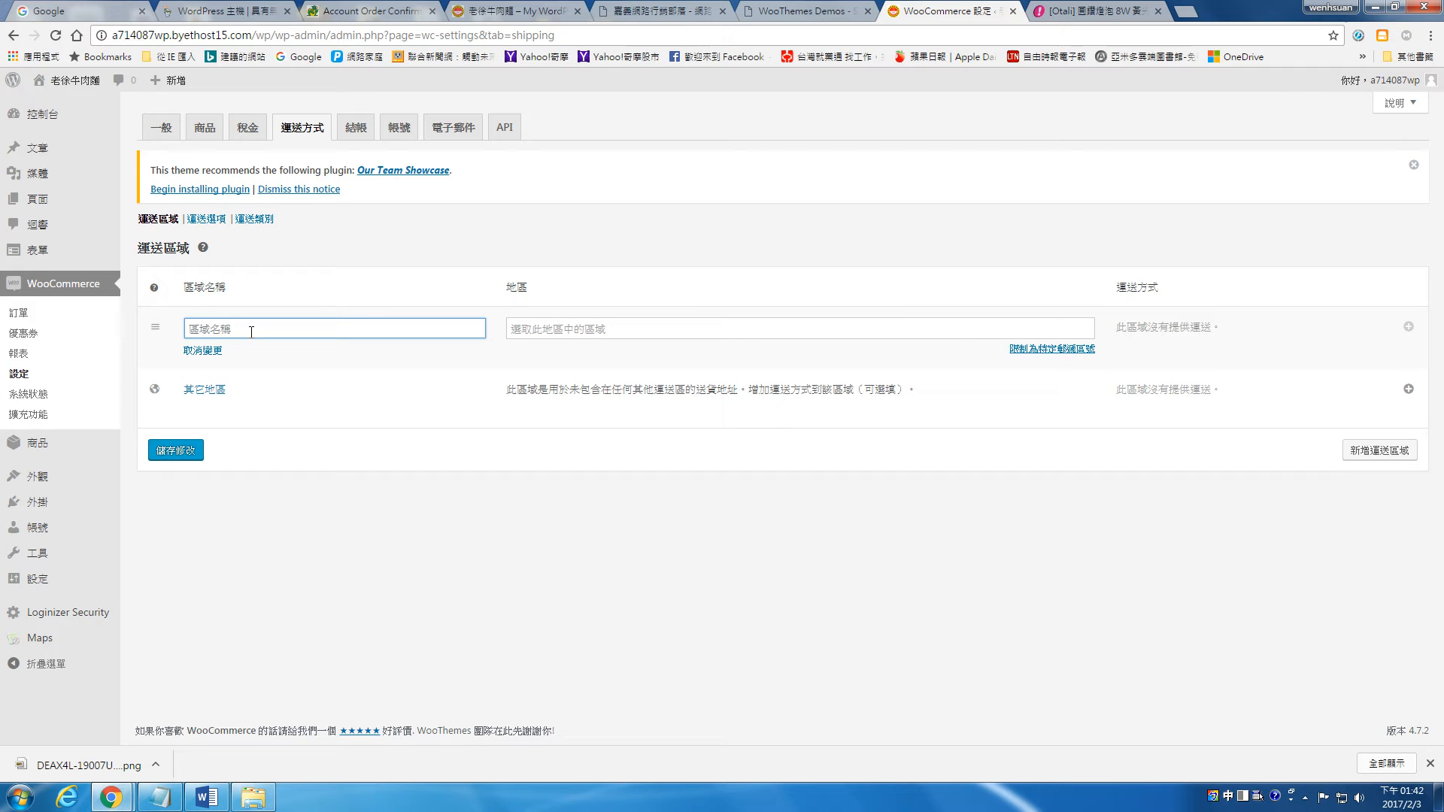
{"action": "type", "text": "台灣"}
{"action": "left_click", "coordinate": [590, 333]}
{"action": "type", "text": "ㄊㄨㄞ"}
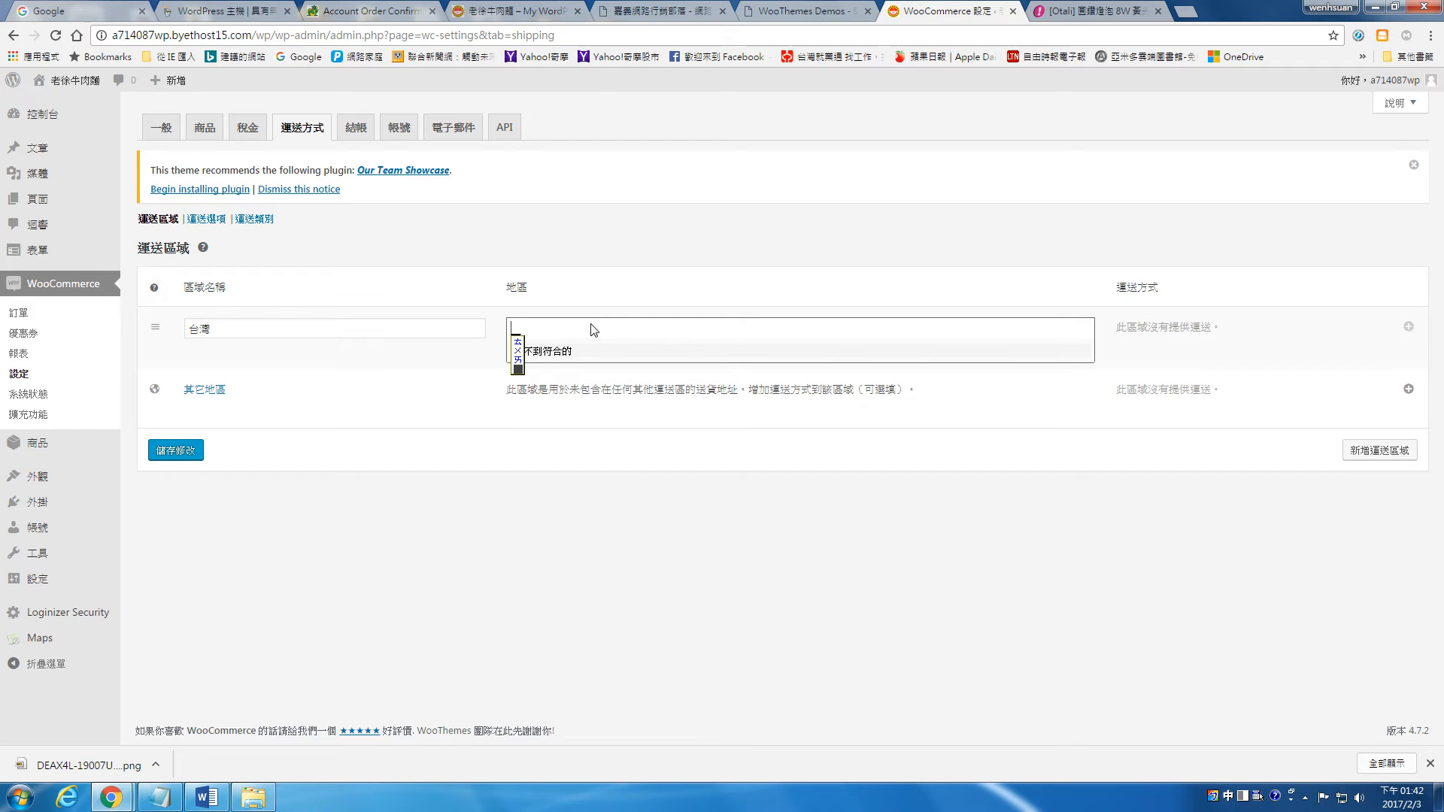
{"action": "type", "text": "台"}
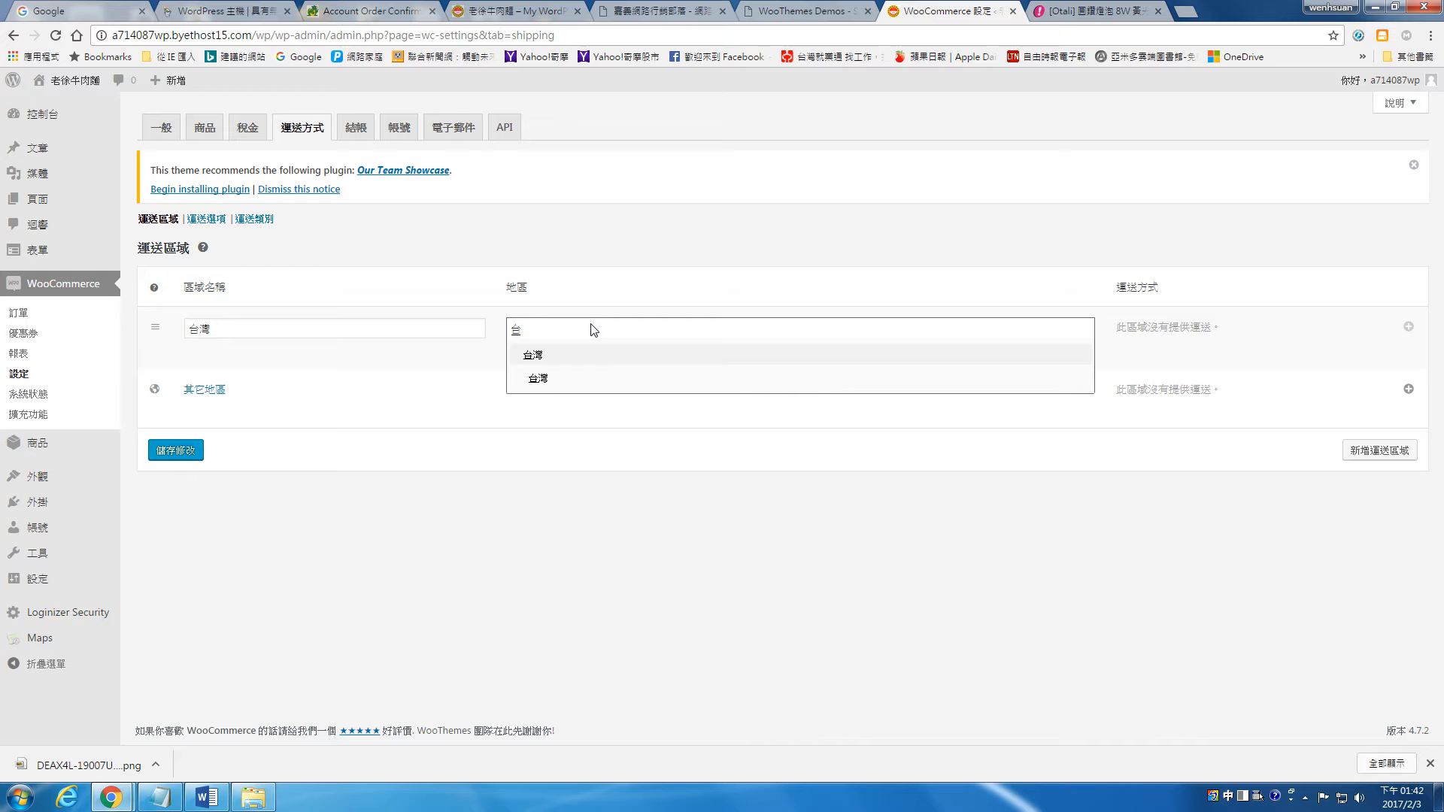
{"action": "left_click", "coordinate": [532, 355]}
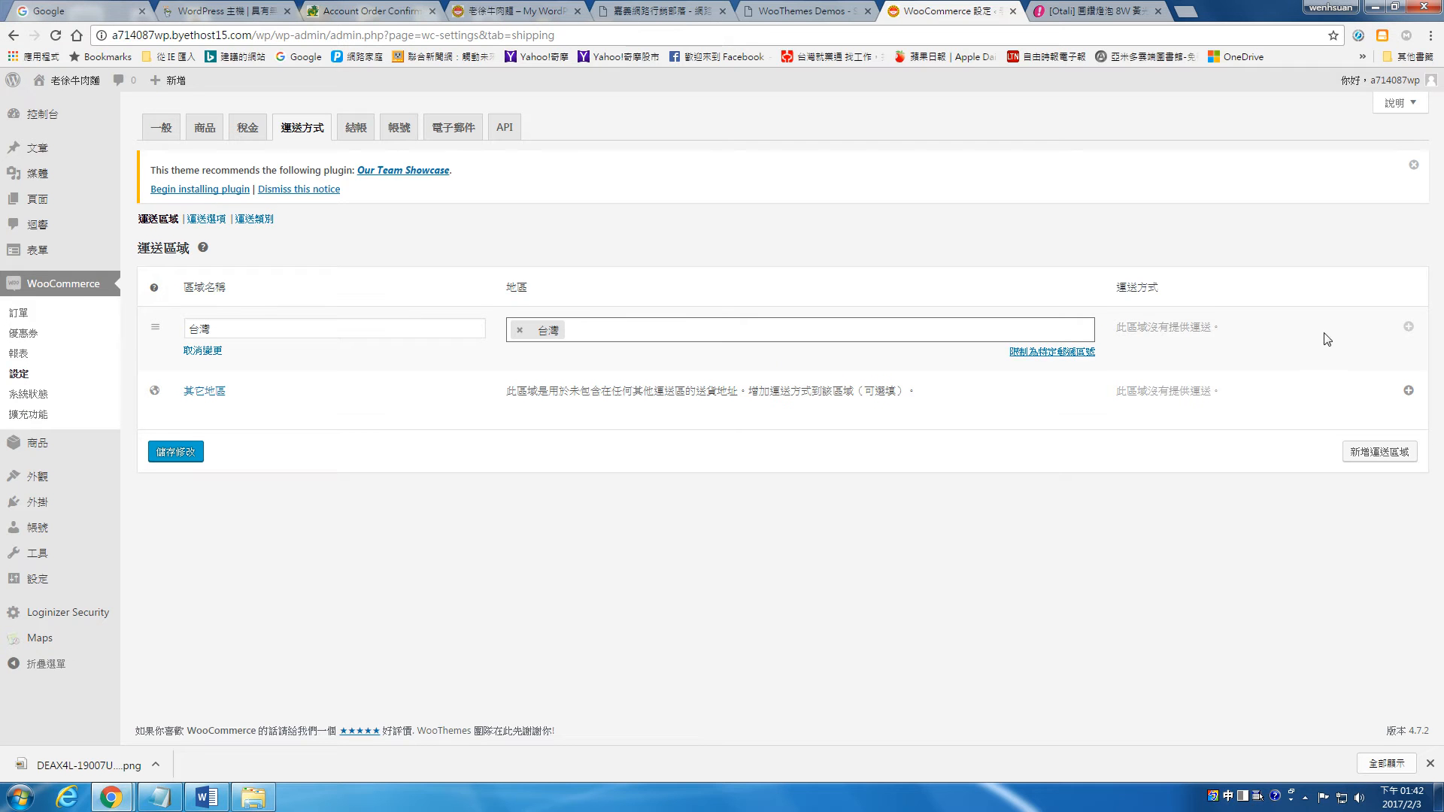
{"action": "left_click", "coordinate": [185, 453]}
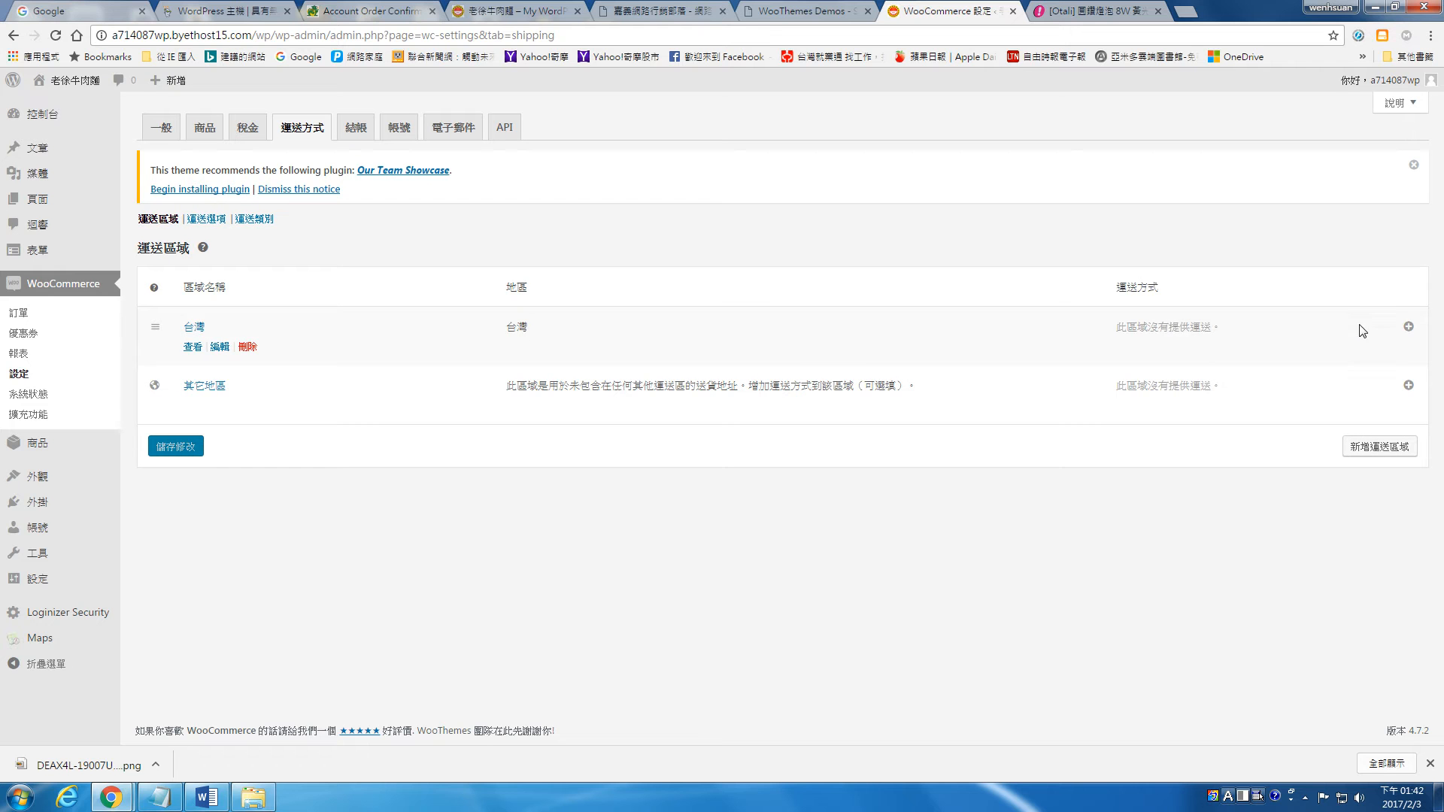
Step: Add the flat-rate shipping method 單一費率 to the 台灣 zone
{"action": "left_click", "coordinate": [1407, 328]}
{"action": "left_click", "coordinate": [803, 413]}
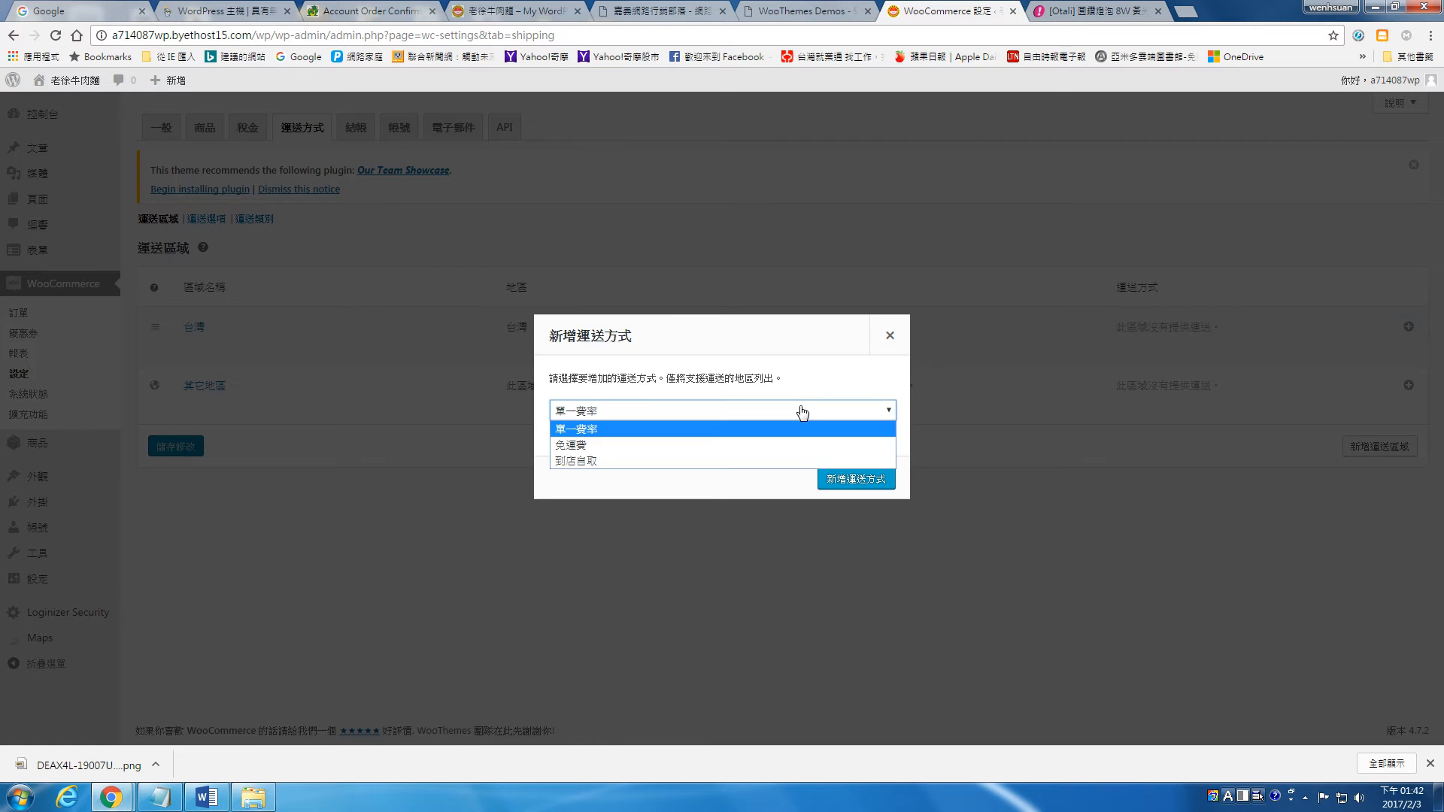
{"action": "left_click", "coordinate": [729, 432]}
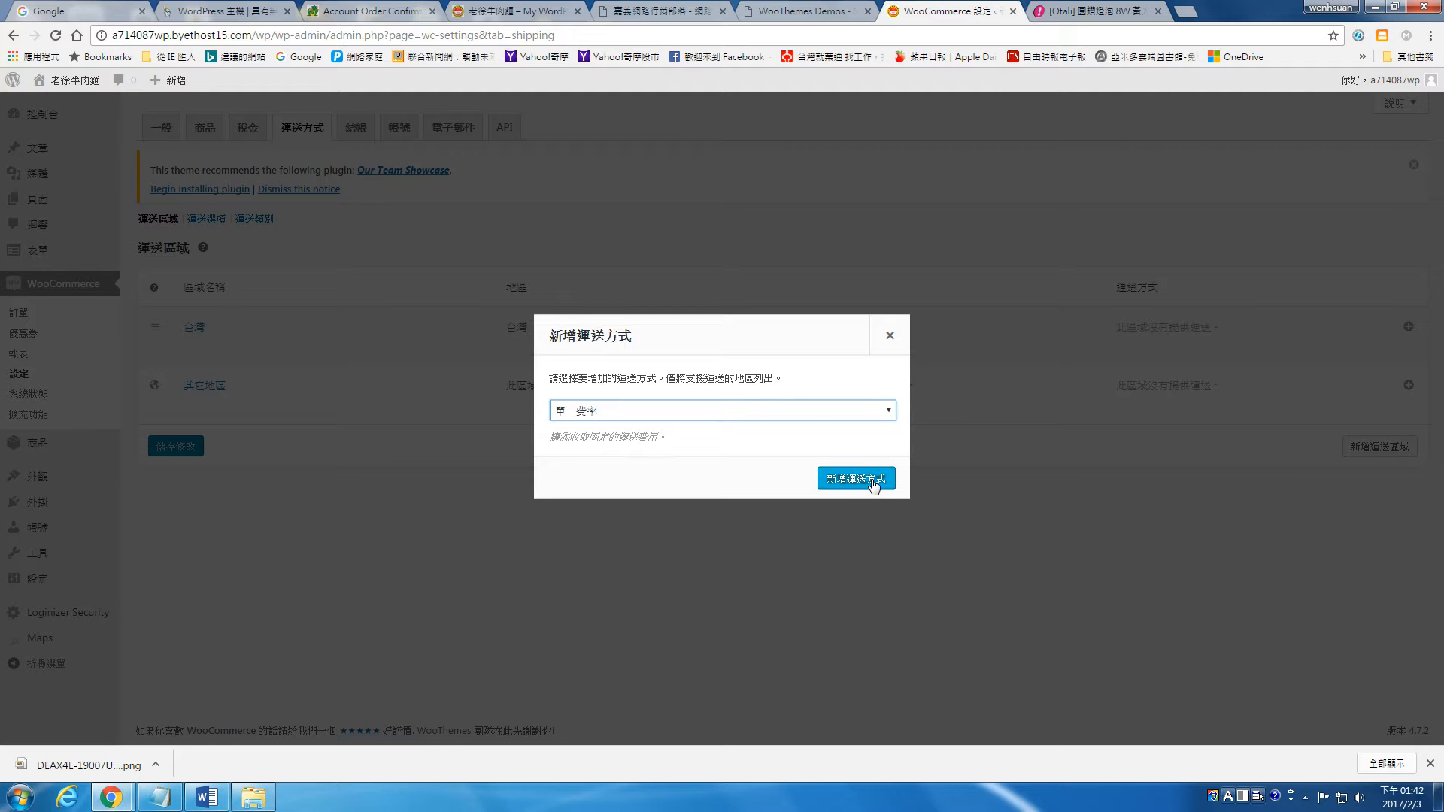
{"action": "left_click", "coordinate": [666, 438]}
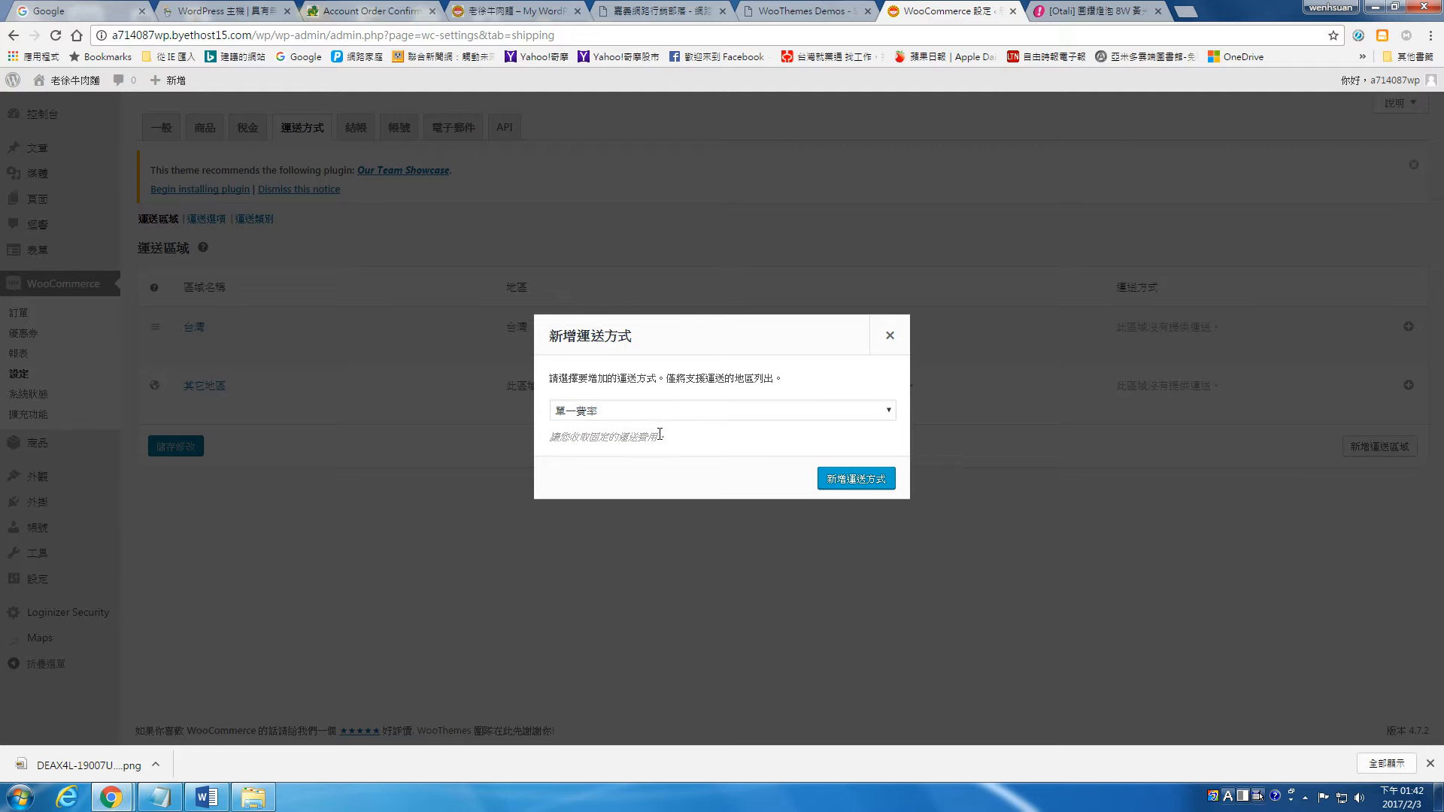
{"action": "left_click", "coordinate": [680, 410]}
{"action": "left_click", "coordinate": [679, 410]}
{"action": "left_click", "coordinate": [856, 478]}
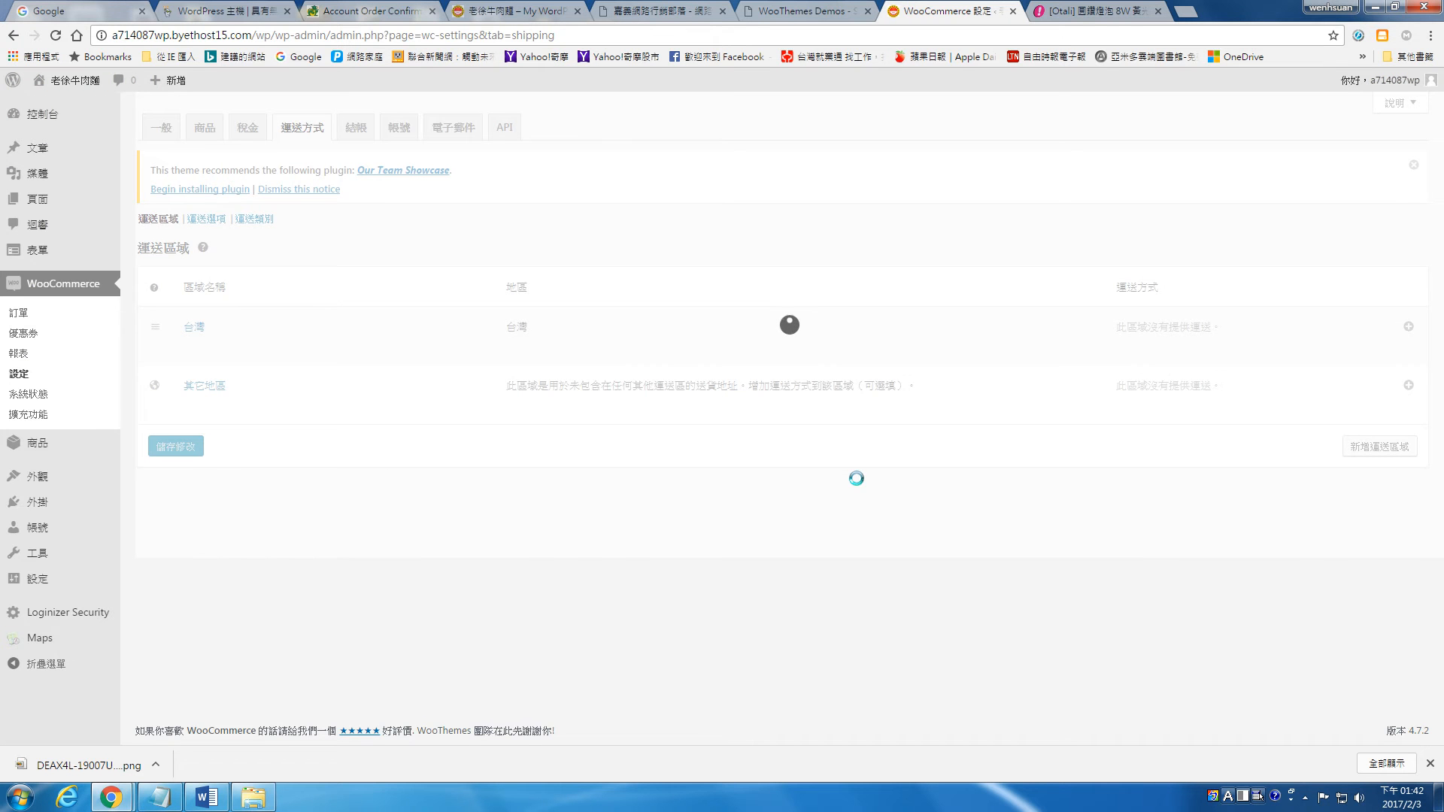
Step: Set the cost of the 台灣 zone's flat-rate method to 80 and save it
{"action": "left_click", "coordinate": [1139, 329]}
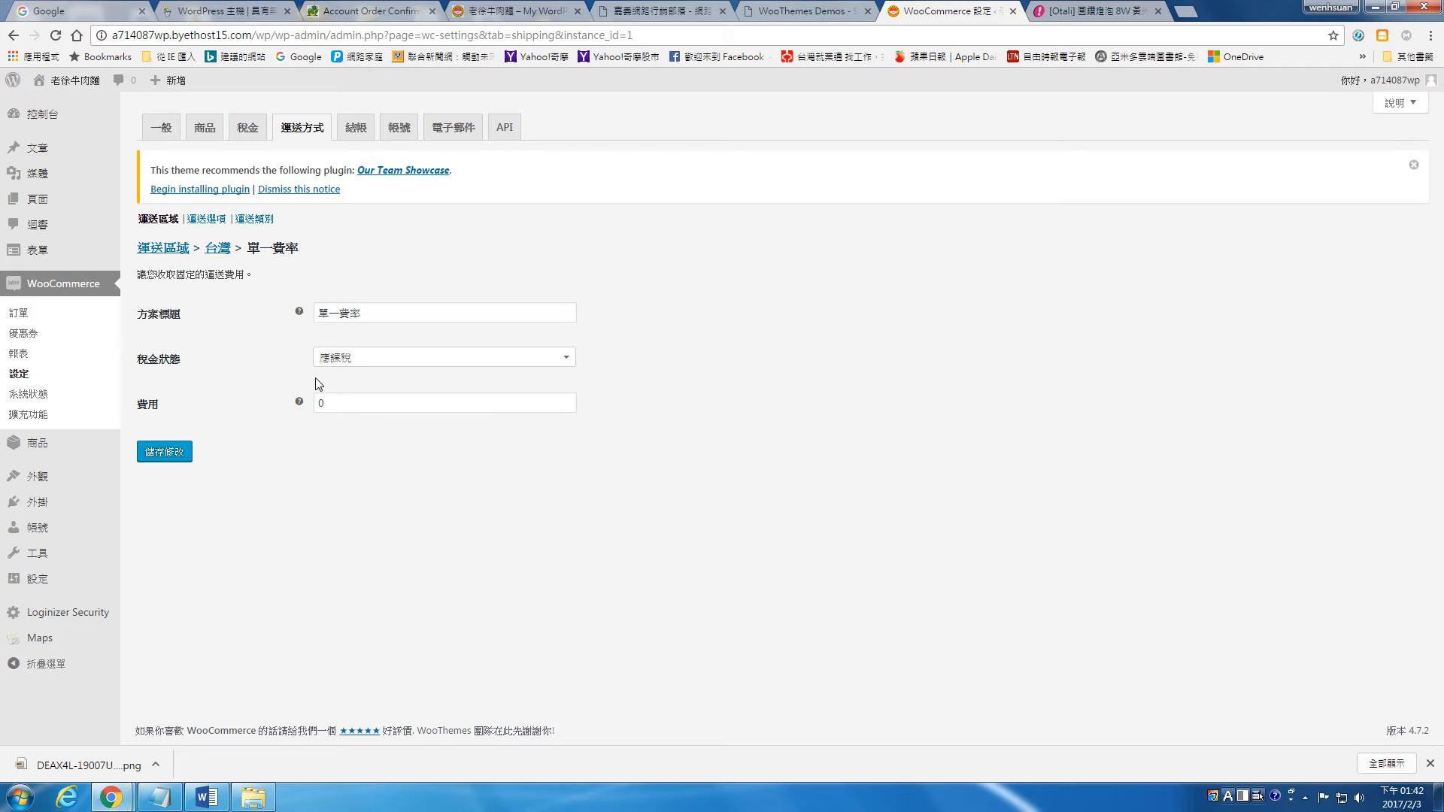
{"action": "left_click_drag", "start_coordinate": [328, 402], "coordinate": [310, 404]}
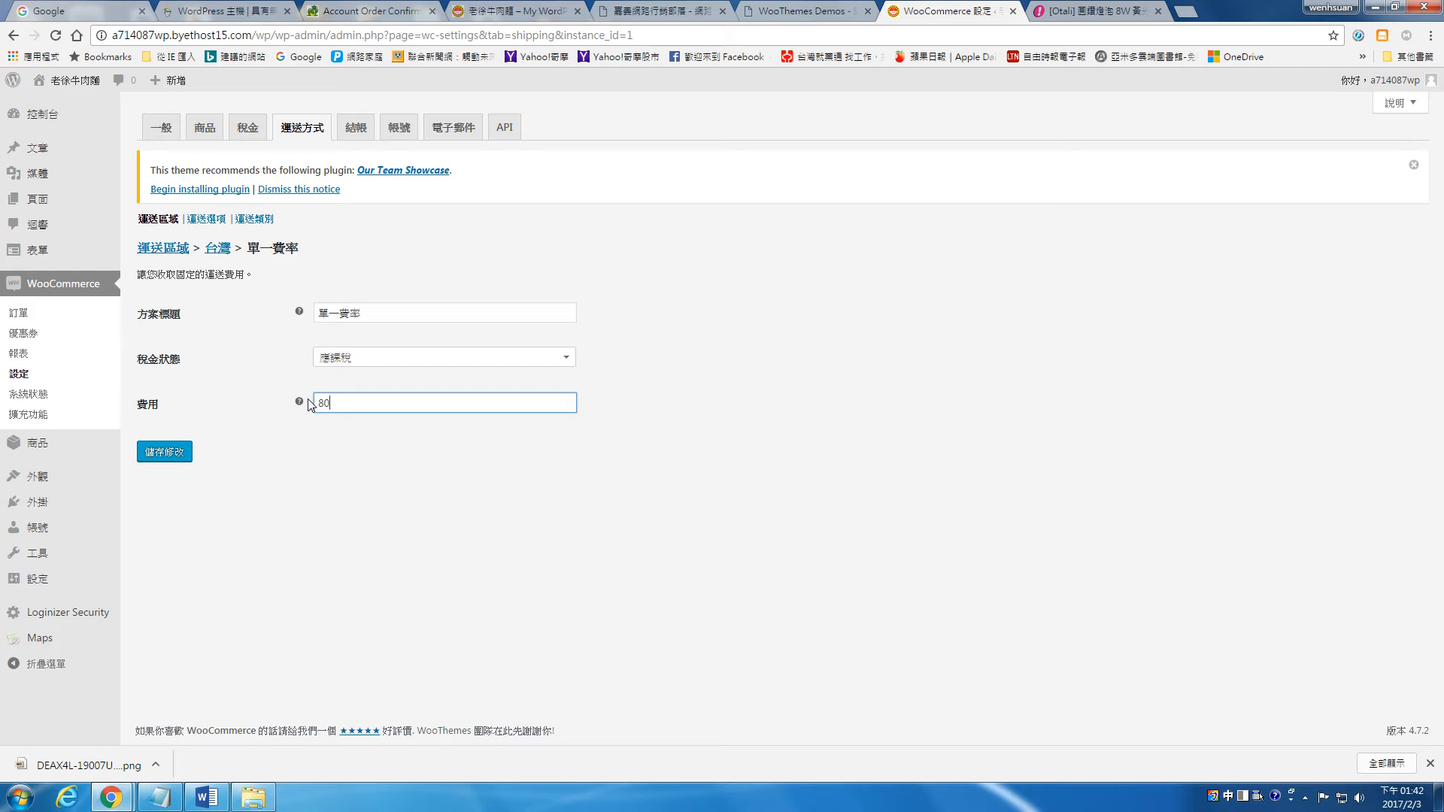
{"action": "left_click", "coordinate": [178, 453]}
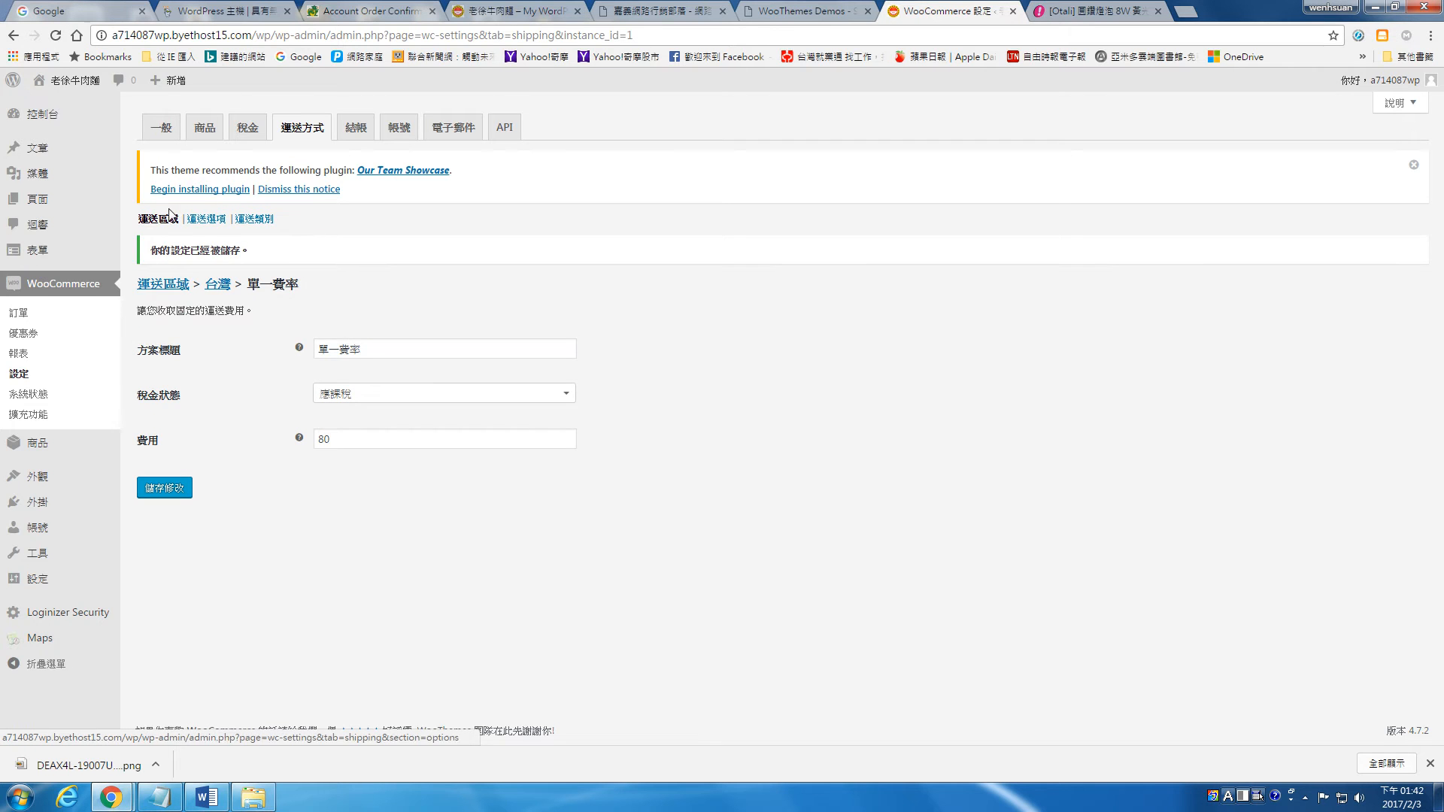
Step: Reload the site's front page and examine the shop and the Otali 8W LED bulb's product page
{"action": "left_click_drag", "start_coordinate": [512, 6], "coordinate": [949, 9]}
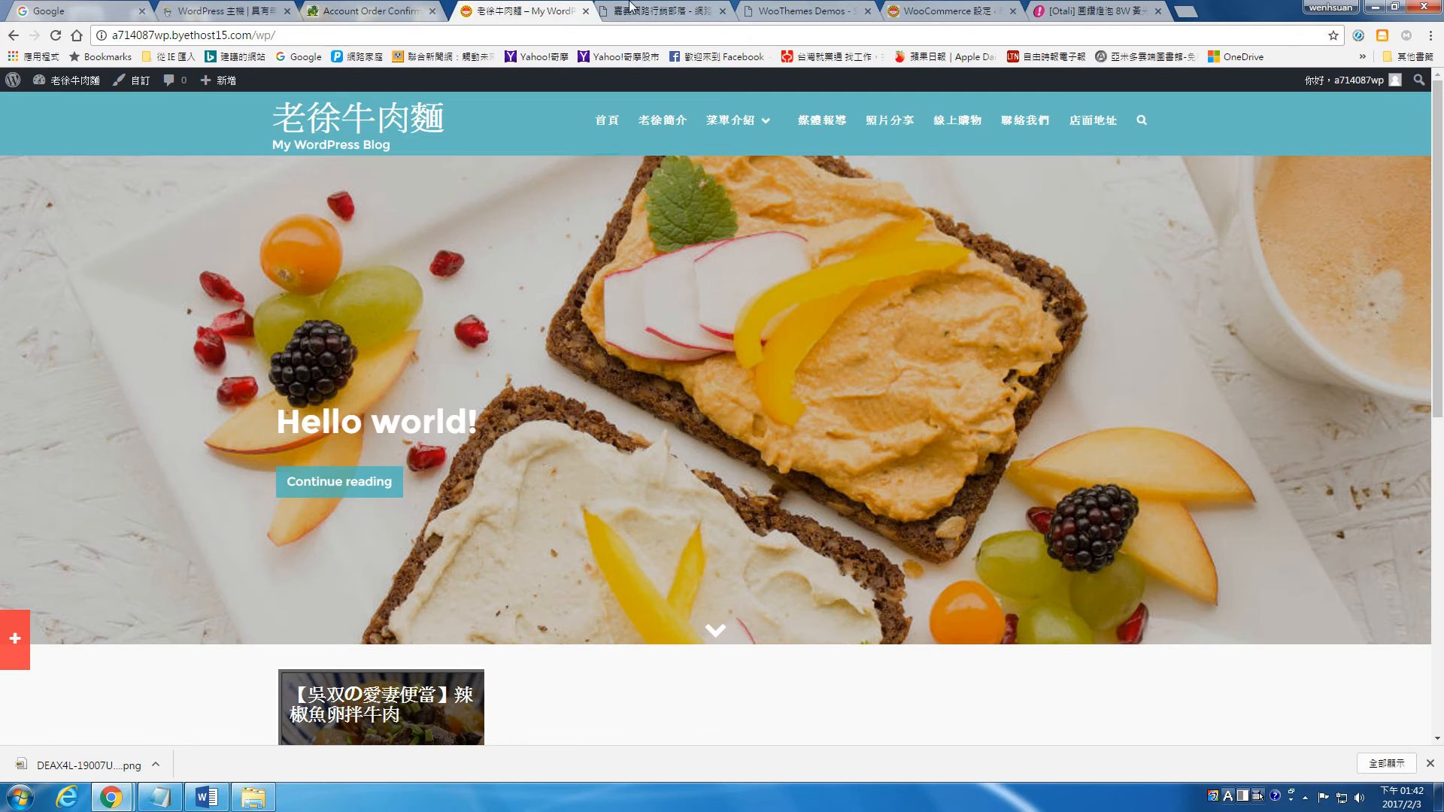
{"action": "left_click", "coordinate": [56, 35]}
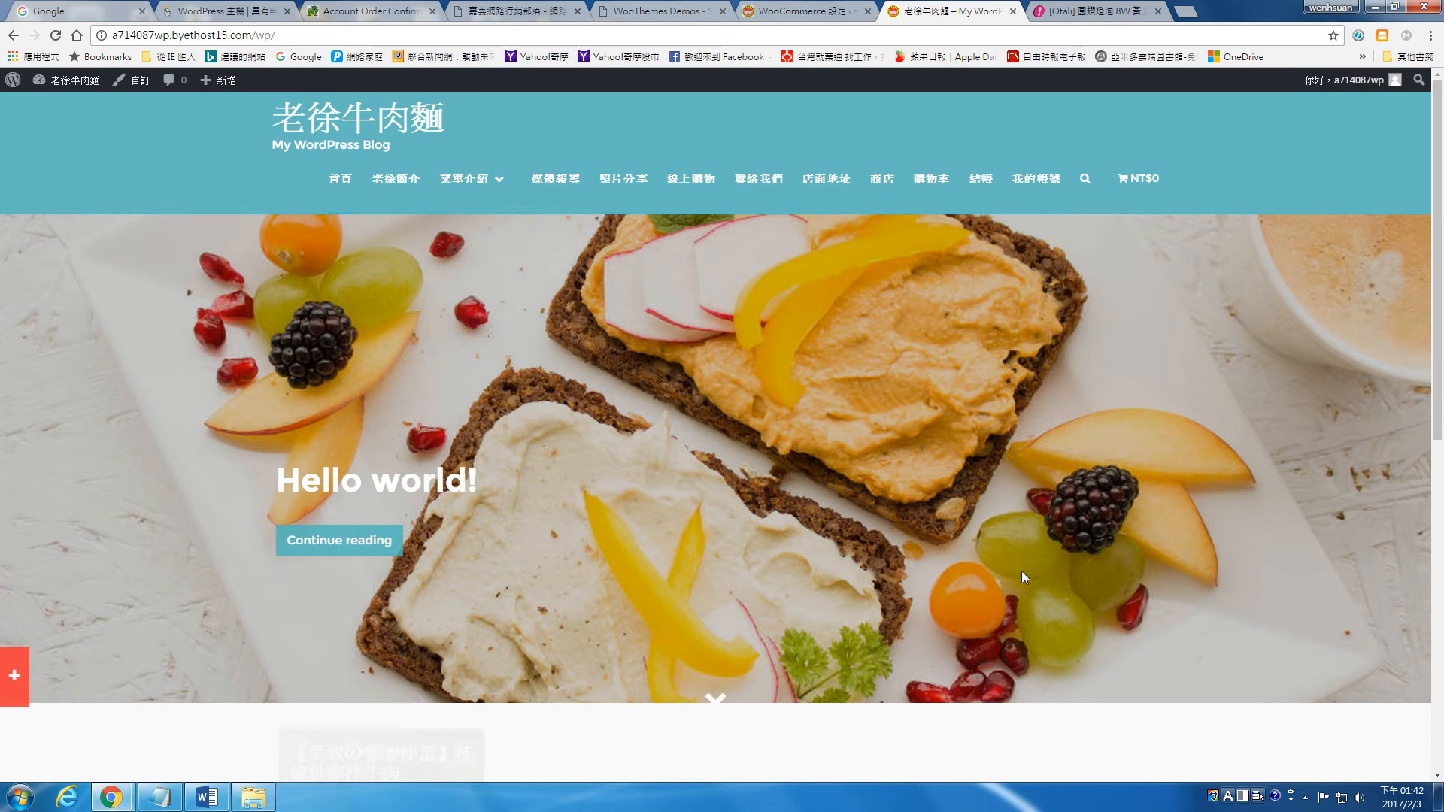
{"action": "scroll", "coordinate": [1023, 575], "scroll_direction": "down", "scroll_amount": 8}
{"action": "scroll", "coordinate": [1023, 568], "scroll_direction": "up", "scroll_amount": 6}
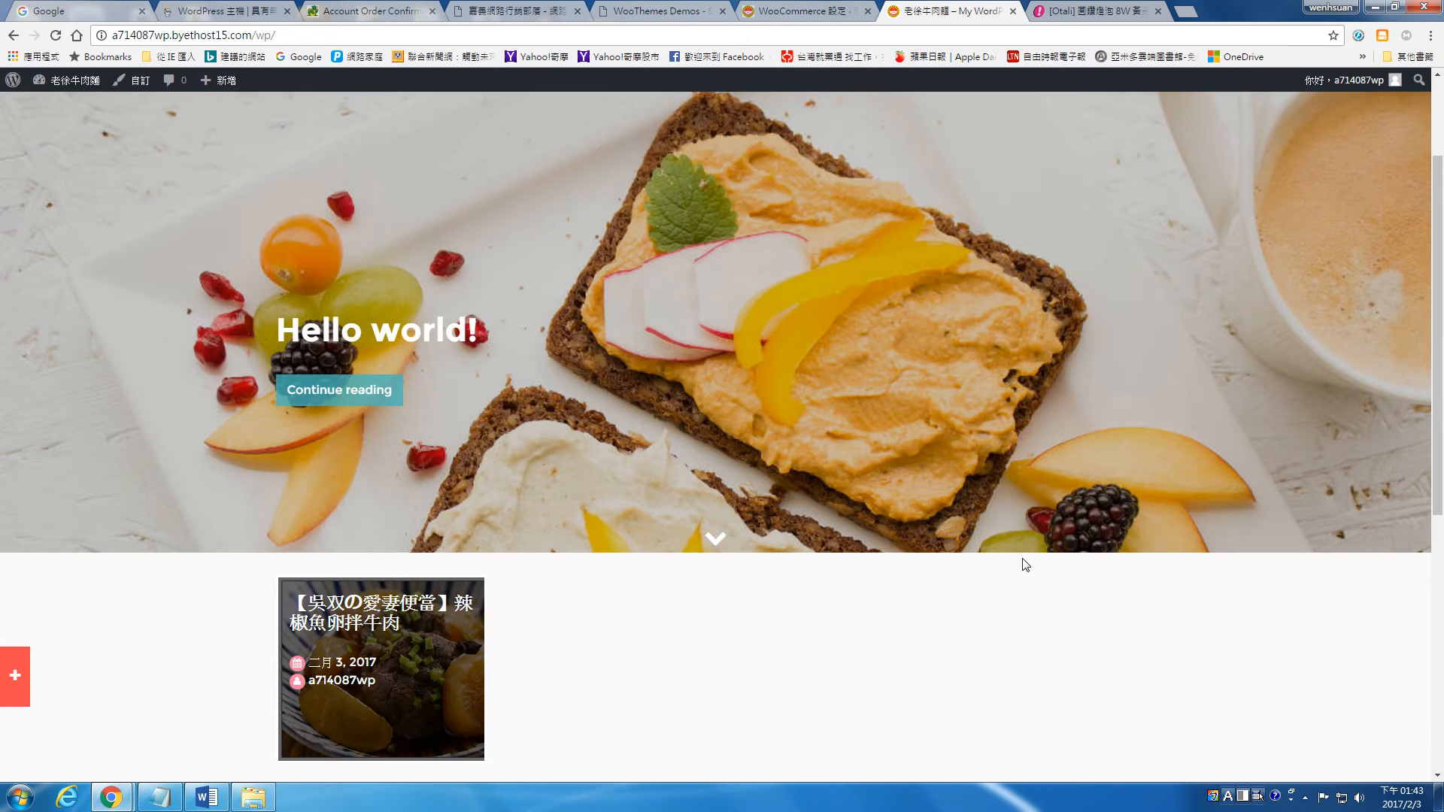
{"action": "scroll", "coordinate": [1023, 560], "scroll_direction": "up", "scroll_amount": 2}
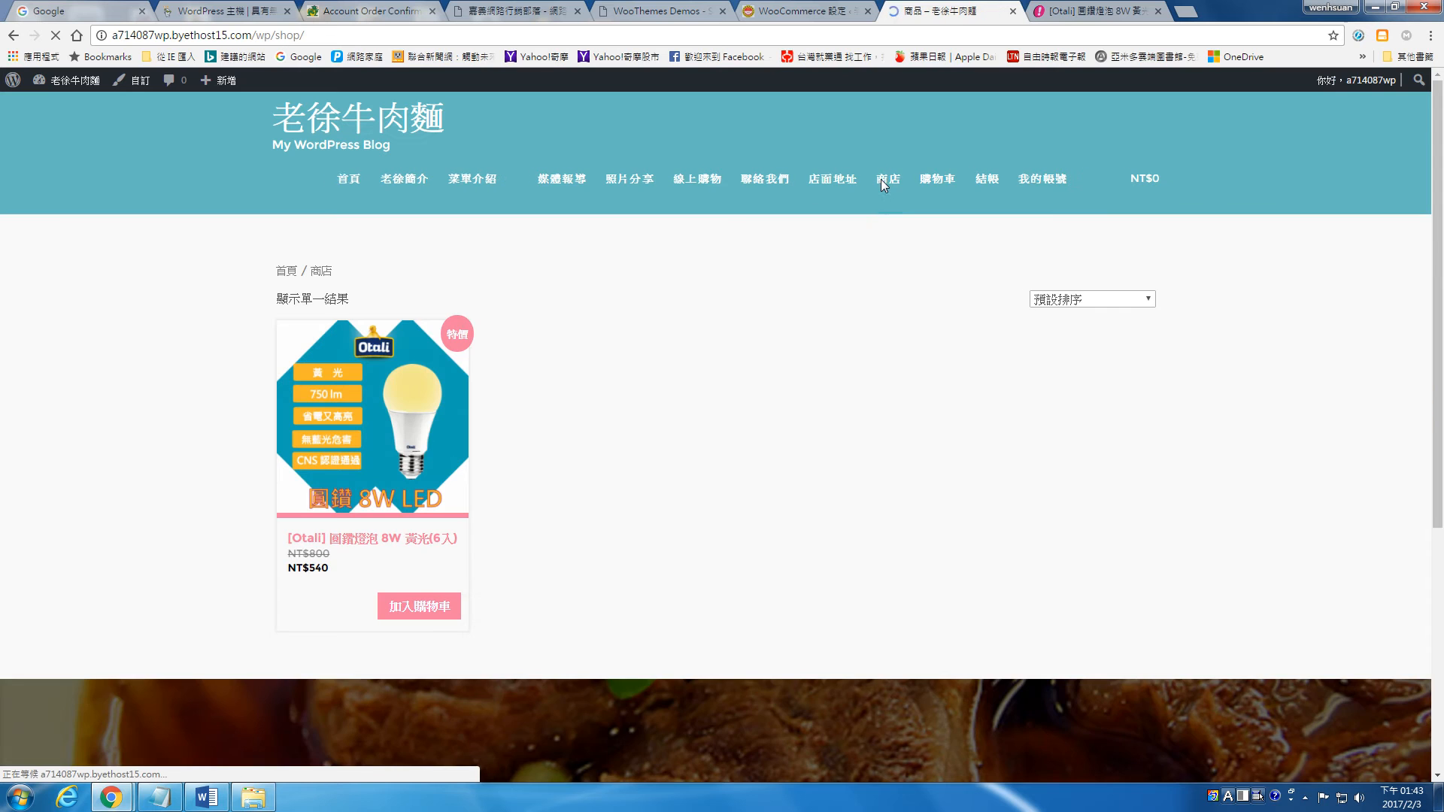
{"action": "left_click", "coordinate": [401, 419]}
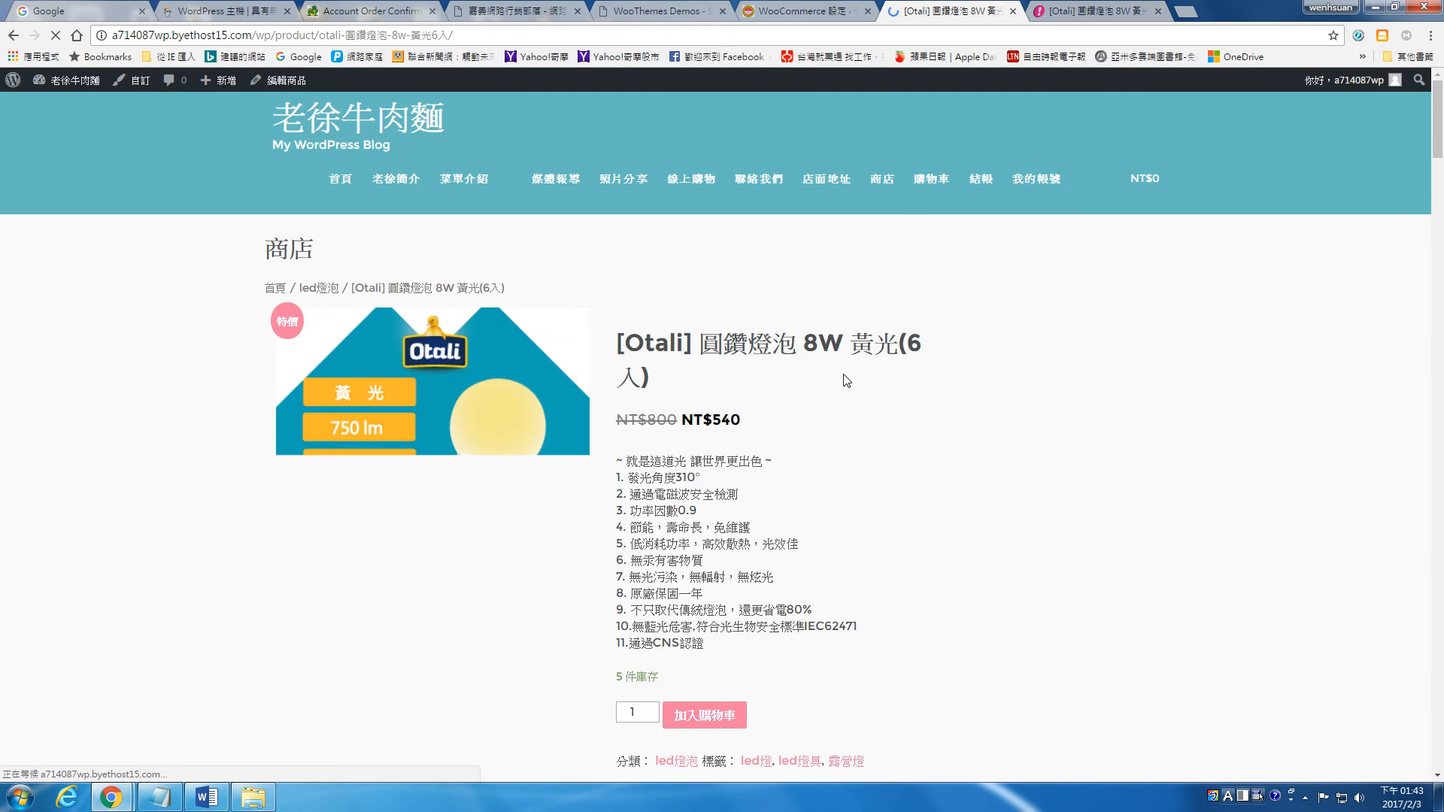
{"action": "scroll", "coordinate": [847, 380], "scroll_direction": "down", "scroll_amount": 2}
{"action": "scroll", "coordinate": [850, 378], "scroll_direction": "down", "scroll_amount": 5}
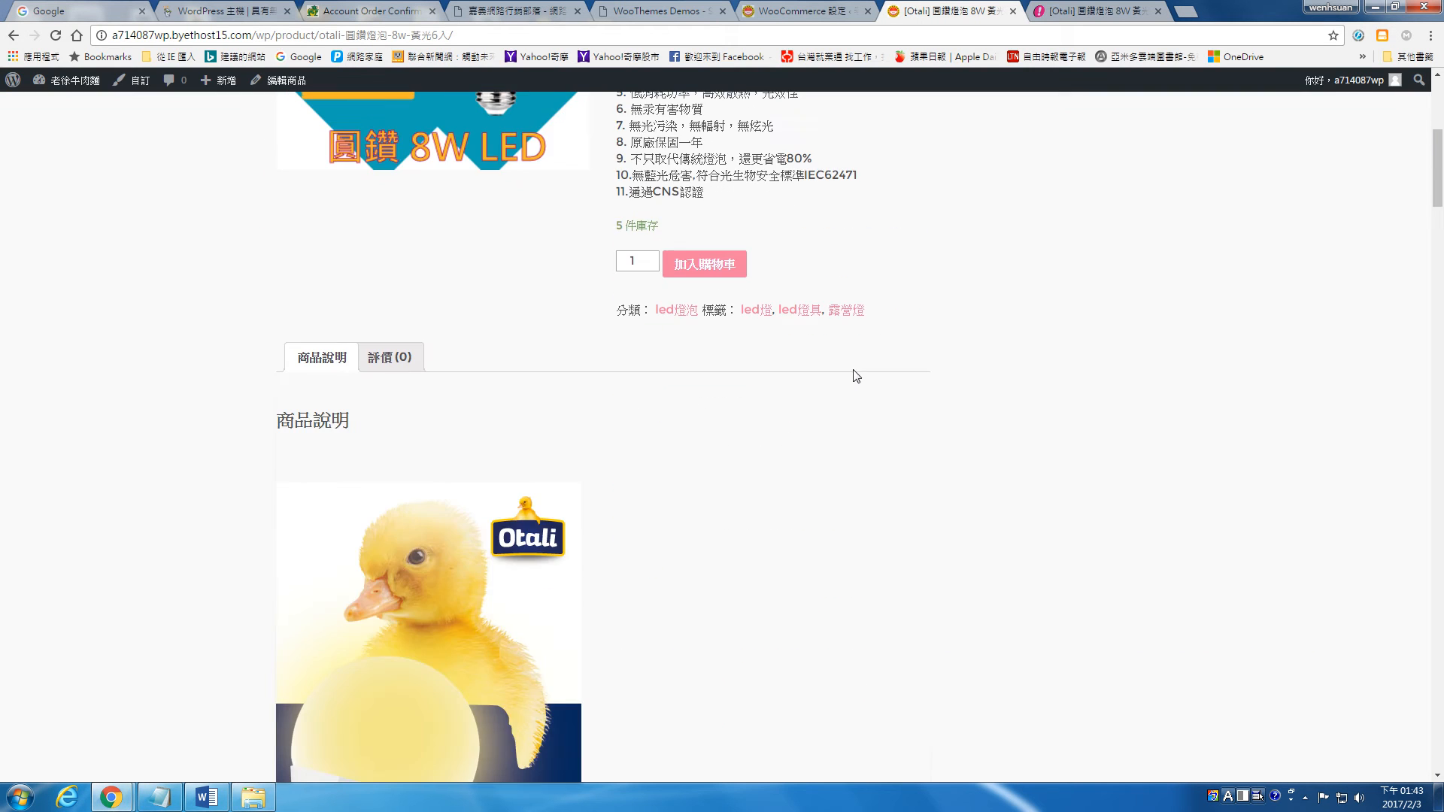
Step: Add one Otali 8W LED bulb to the cart and check the shipping charge in the cart totals
{"action": "left_click", "coordinate": [716, 268]}
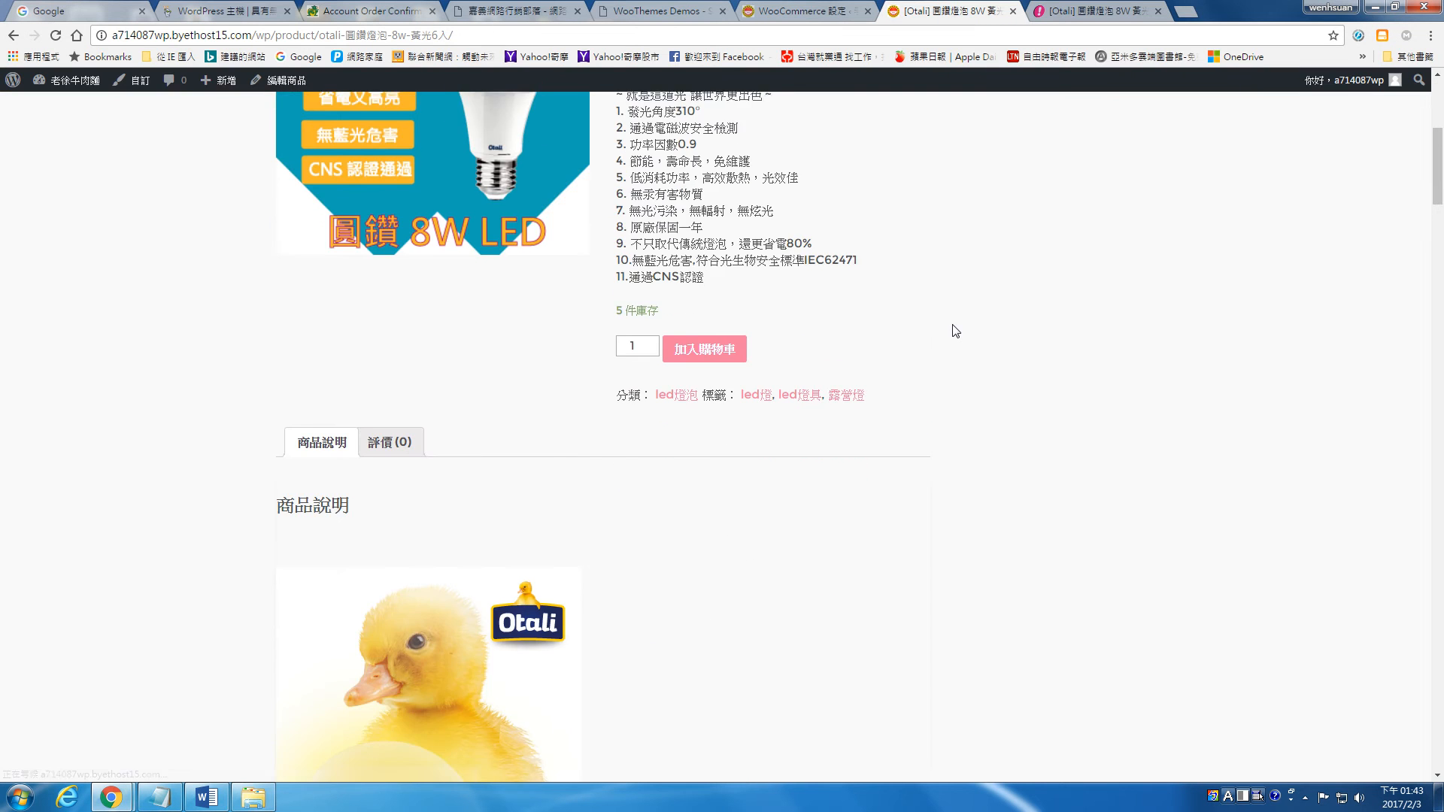
{"action": "left_click", "coordinate": [858, 333]}
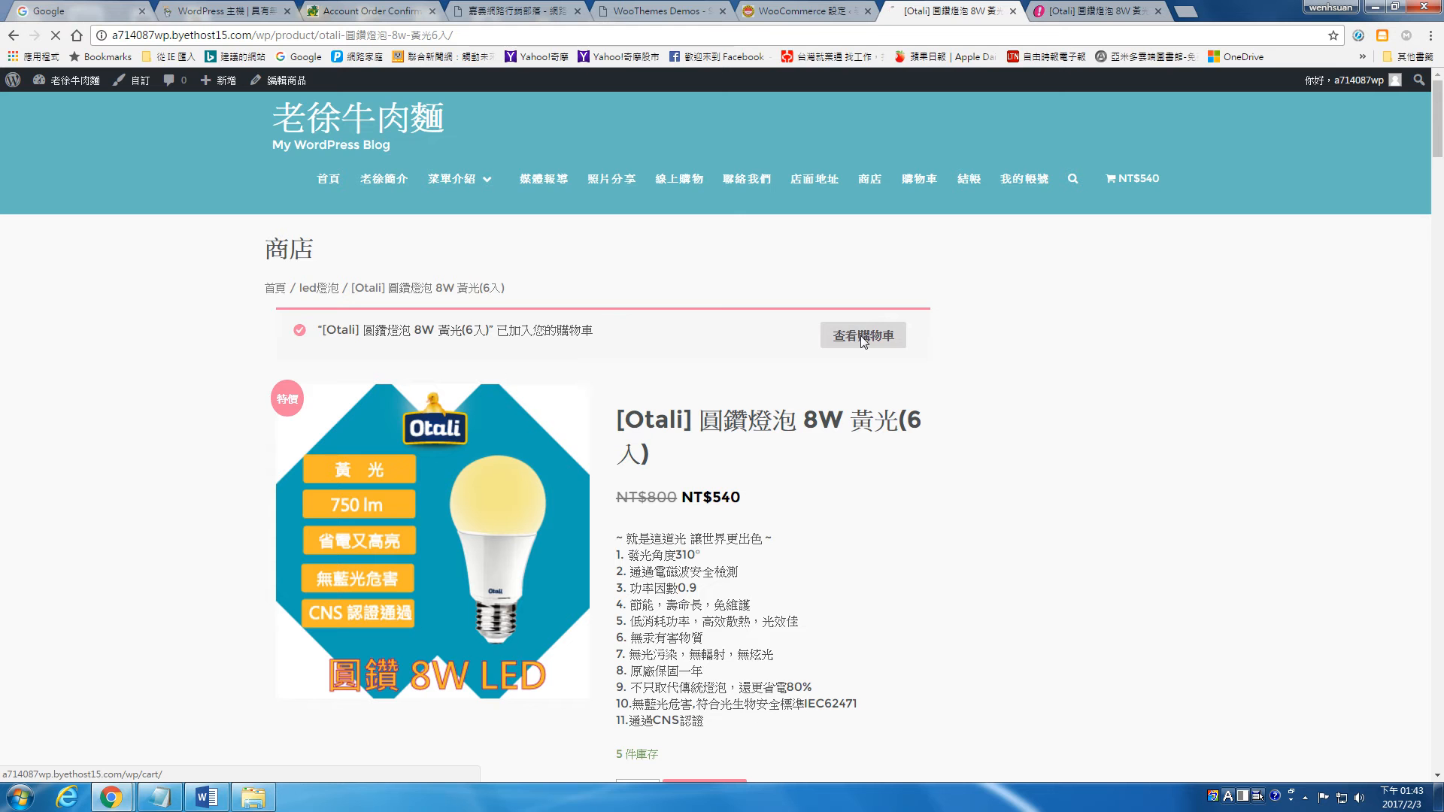
{"action": "scroll", "coordinate": [775, 332], "scroll_direction": "down", "scroll_amount": 4}
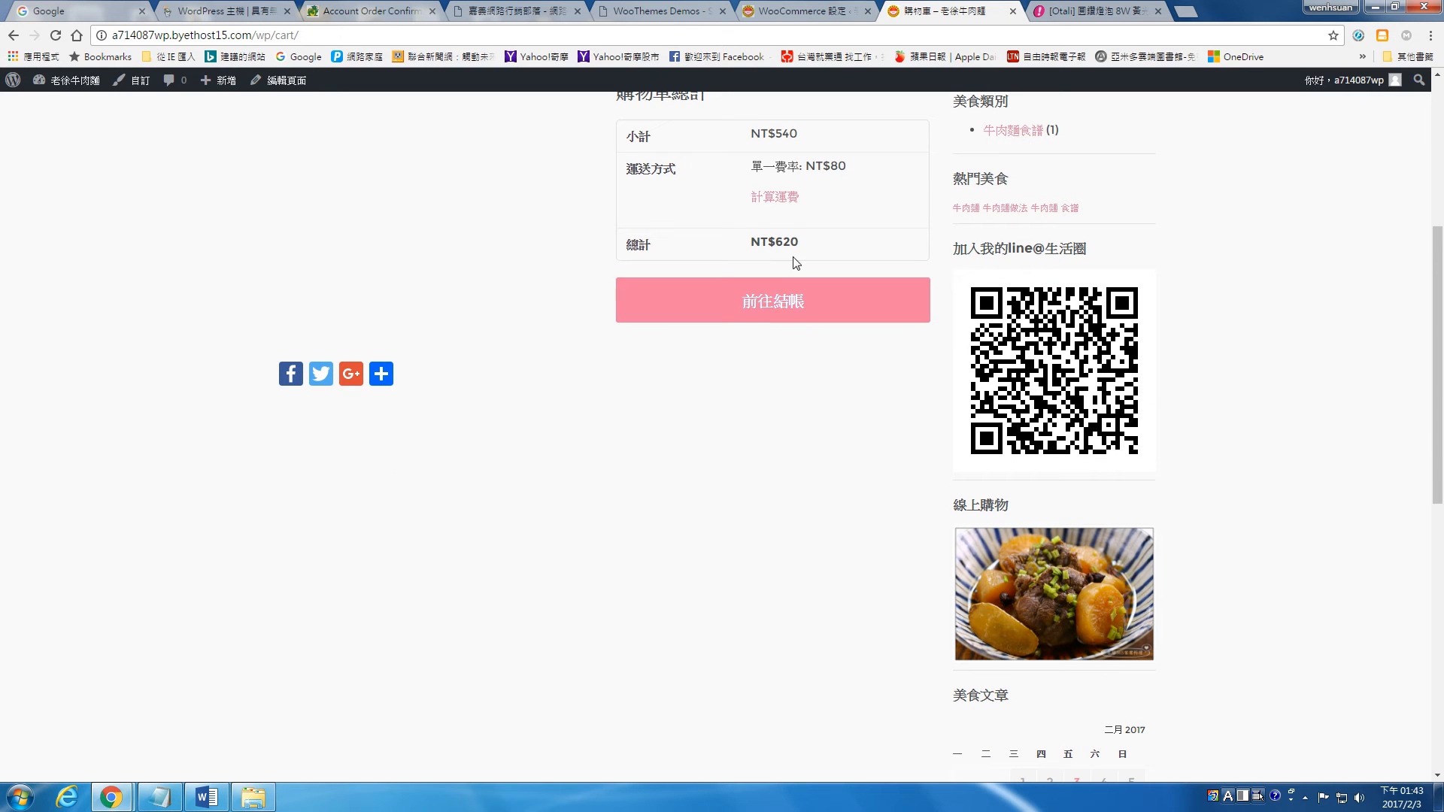
{"action": "left_click", "coordinate": [775, 6]}
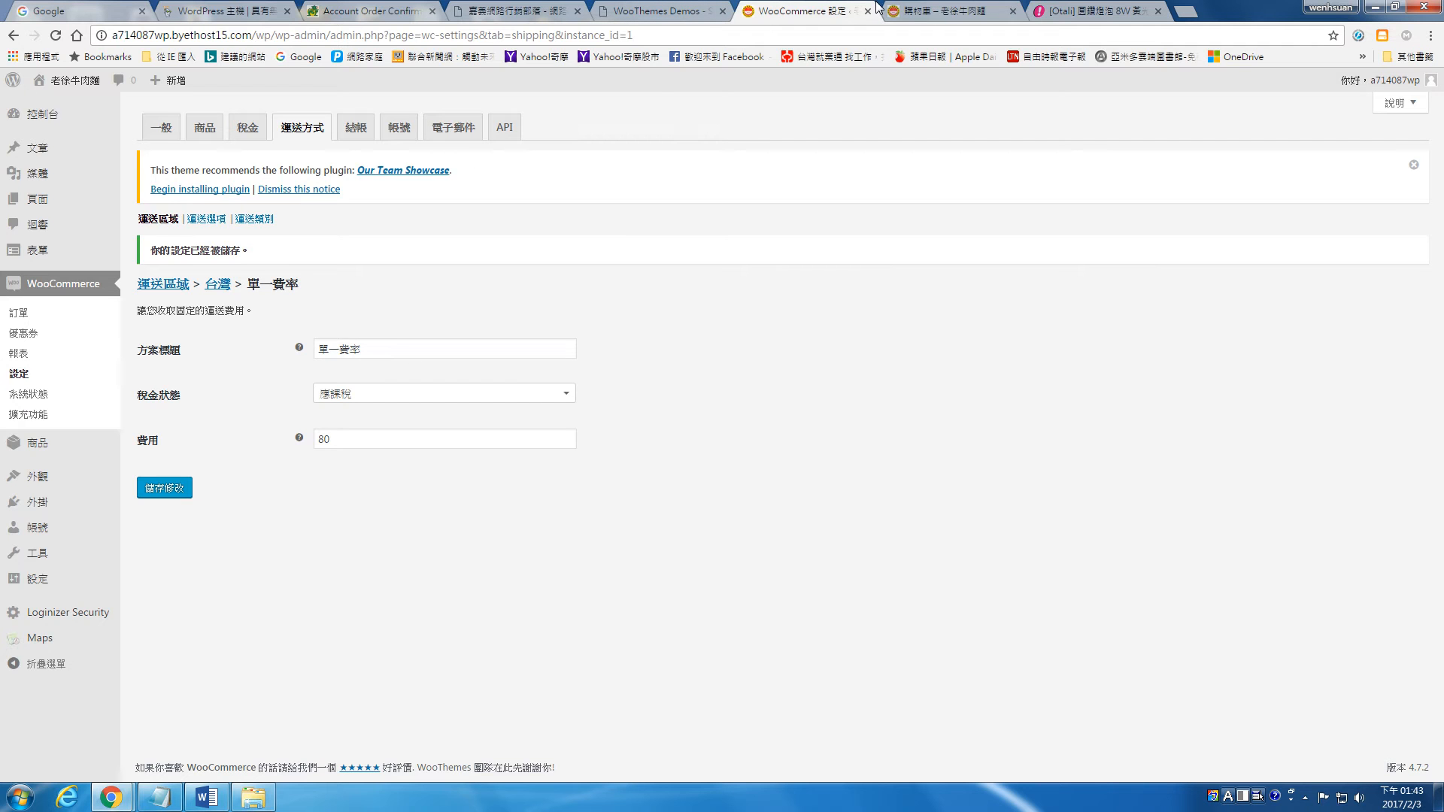
{"action": "left_click", "coordinate": [918, 10]}
{"action": "scroll", "coordinate": [932, 322], "scroll_direction": "up", "scroll_amount": 5}
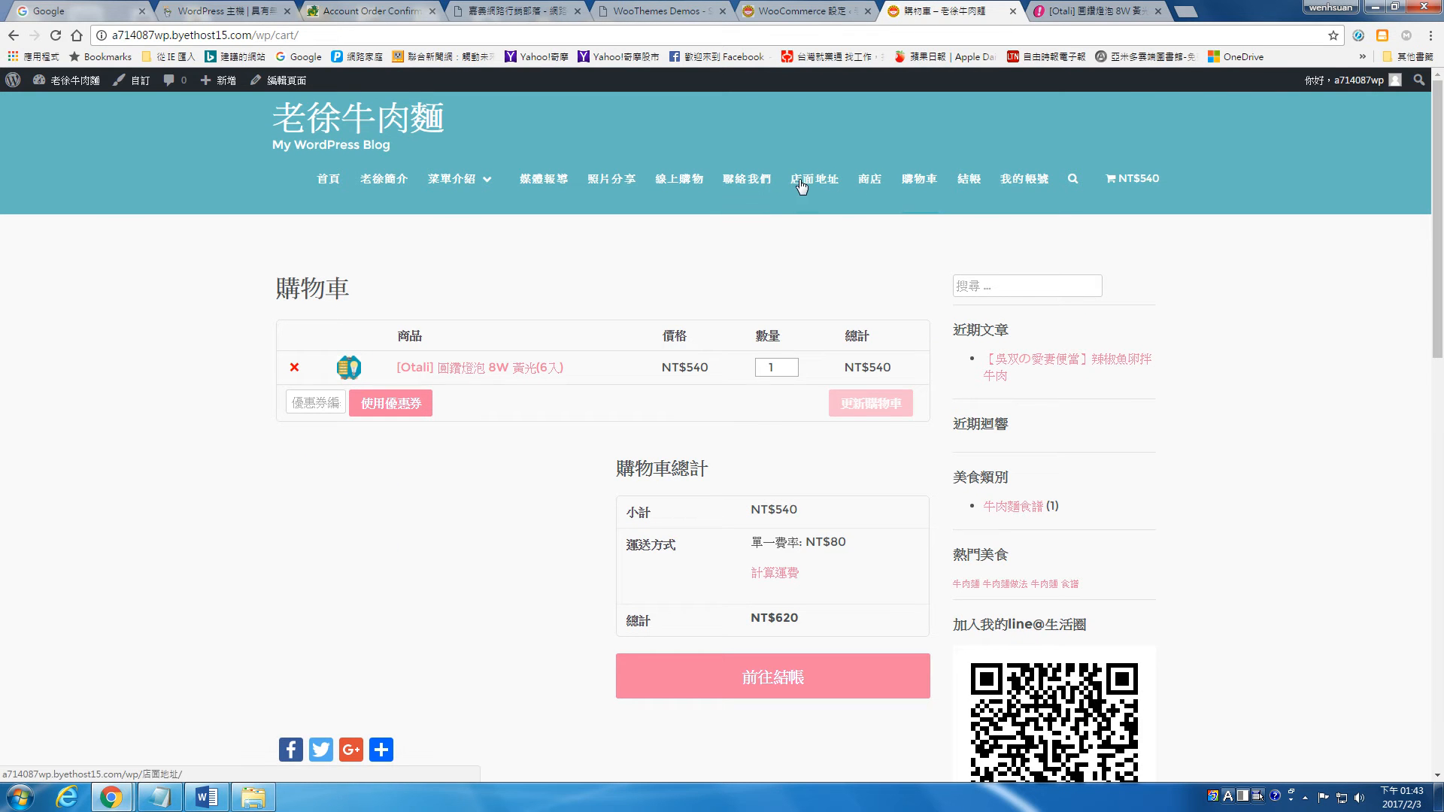
Step: Open the site's menu editor and remove the 線上購物 item from the menu
{"action": "left_click", "coordinate": [802, 10]}
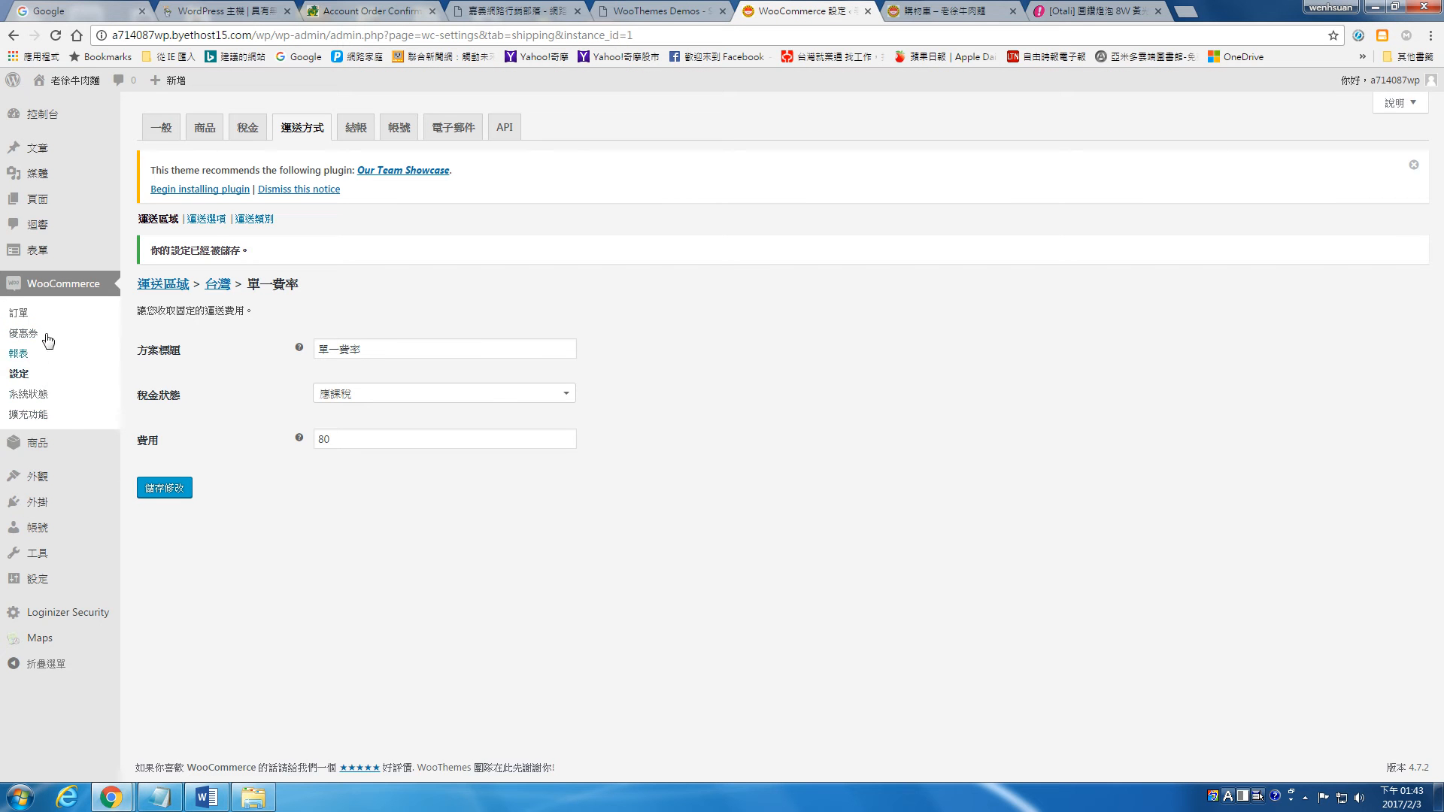
{"action": "mouse_move", "coordinate": [55, 478]}
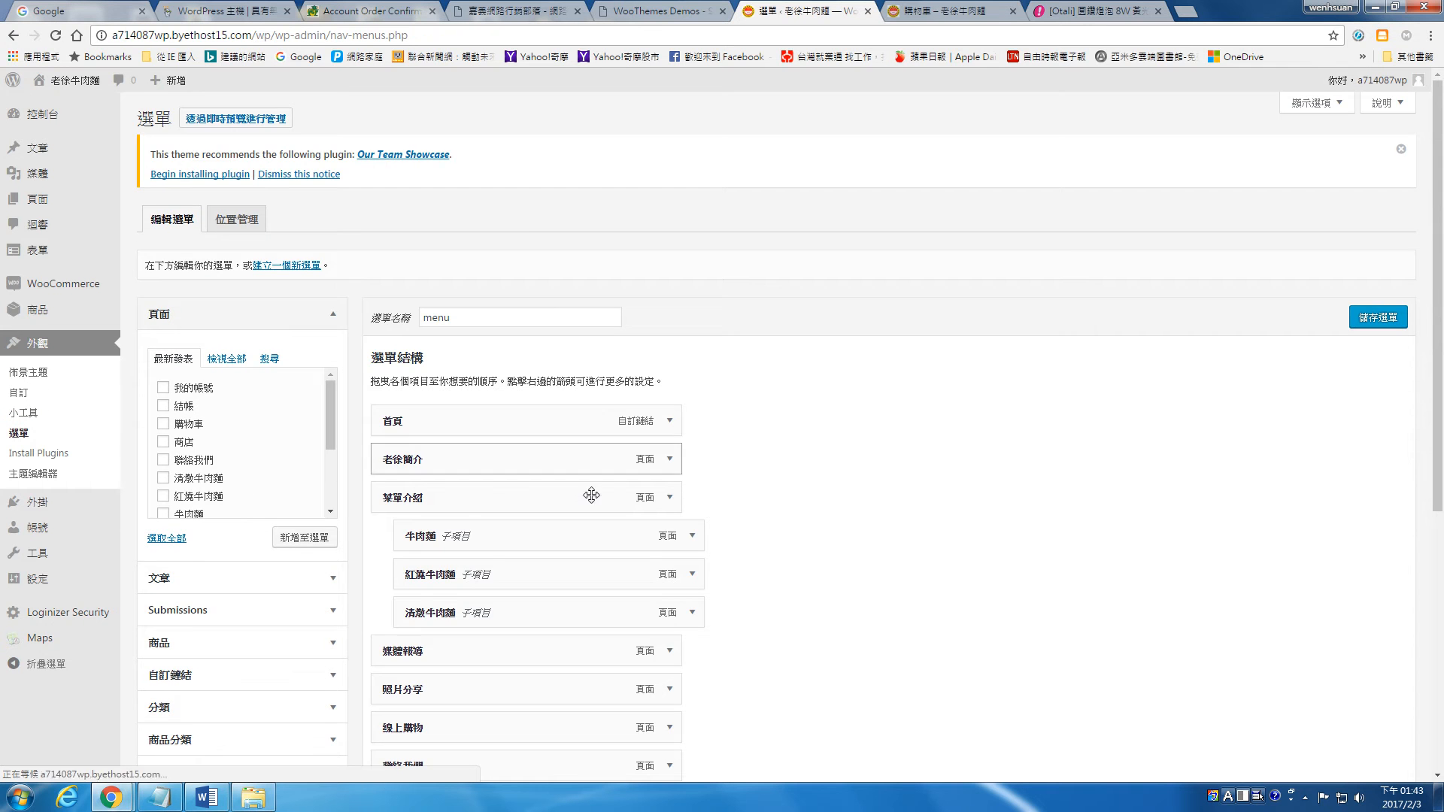
{"action": "scroll", "coordinate": [489, 474], "scroll_direction": "down", "scroll_amount": 3}
{"action": "left_click", "coordinate": [670, 502]}
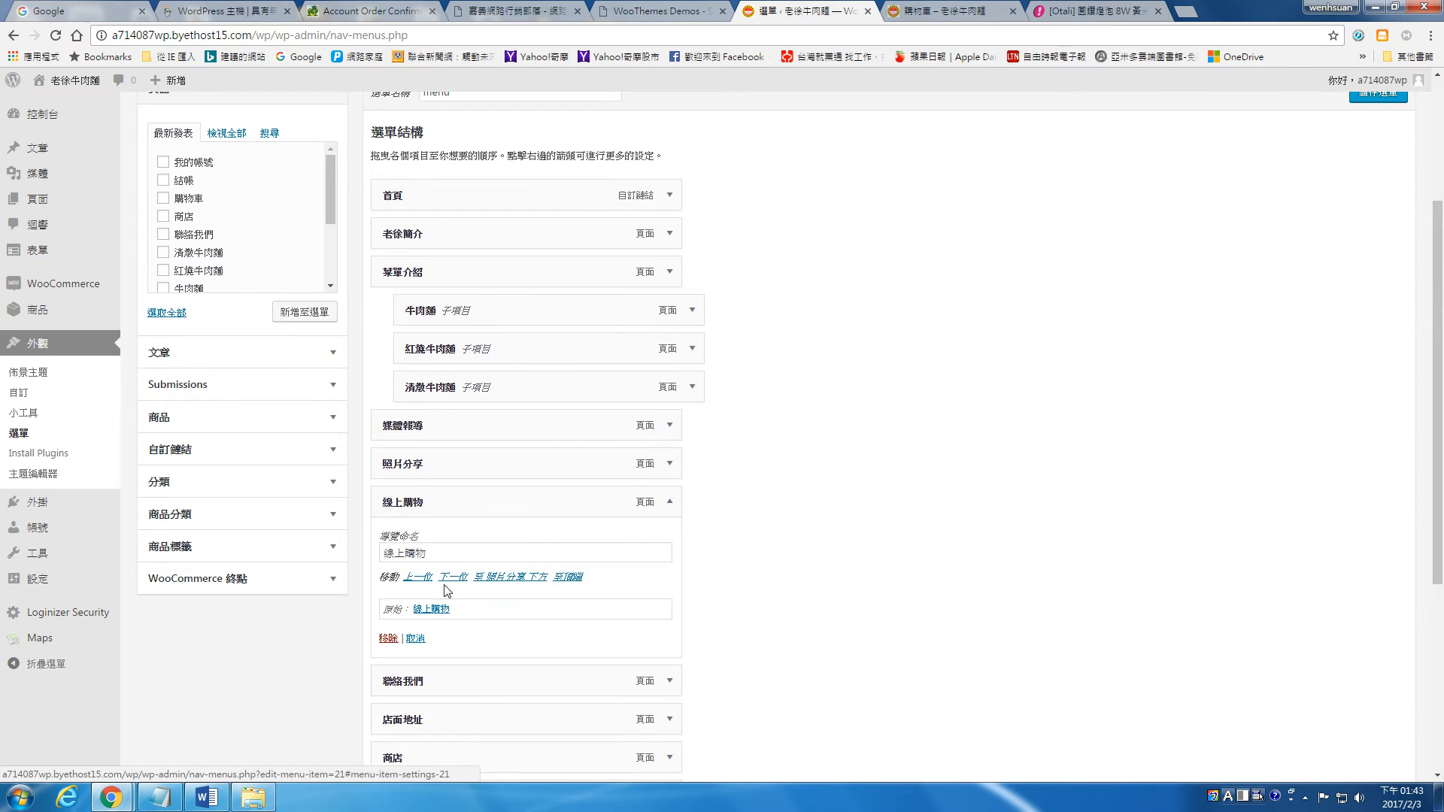
{"action": "left_click", "coordinate": [388, 638]}
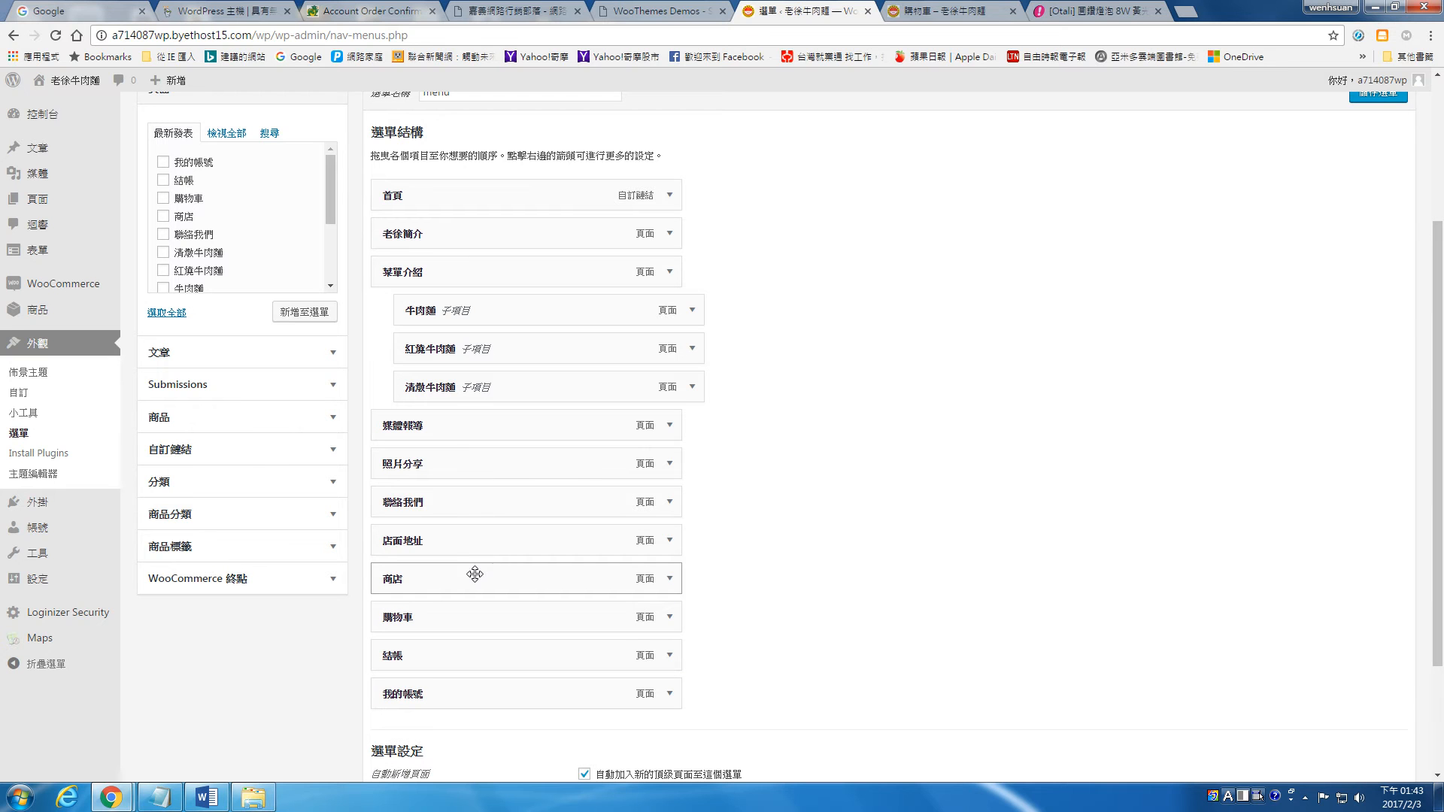
Step: Move the 商店 menu item directly above 媒體報導 and rename it 線上商店
{"action": "left_click_drag", "start_coordinate": [462, 575], "coordinate": [640, 454]}
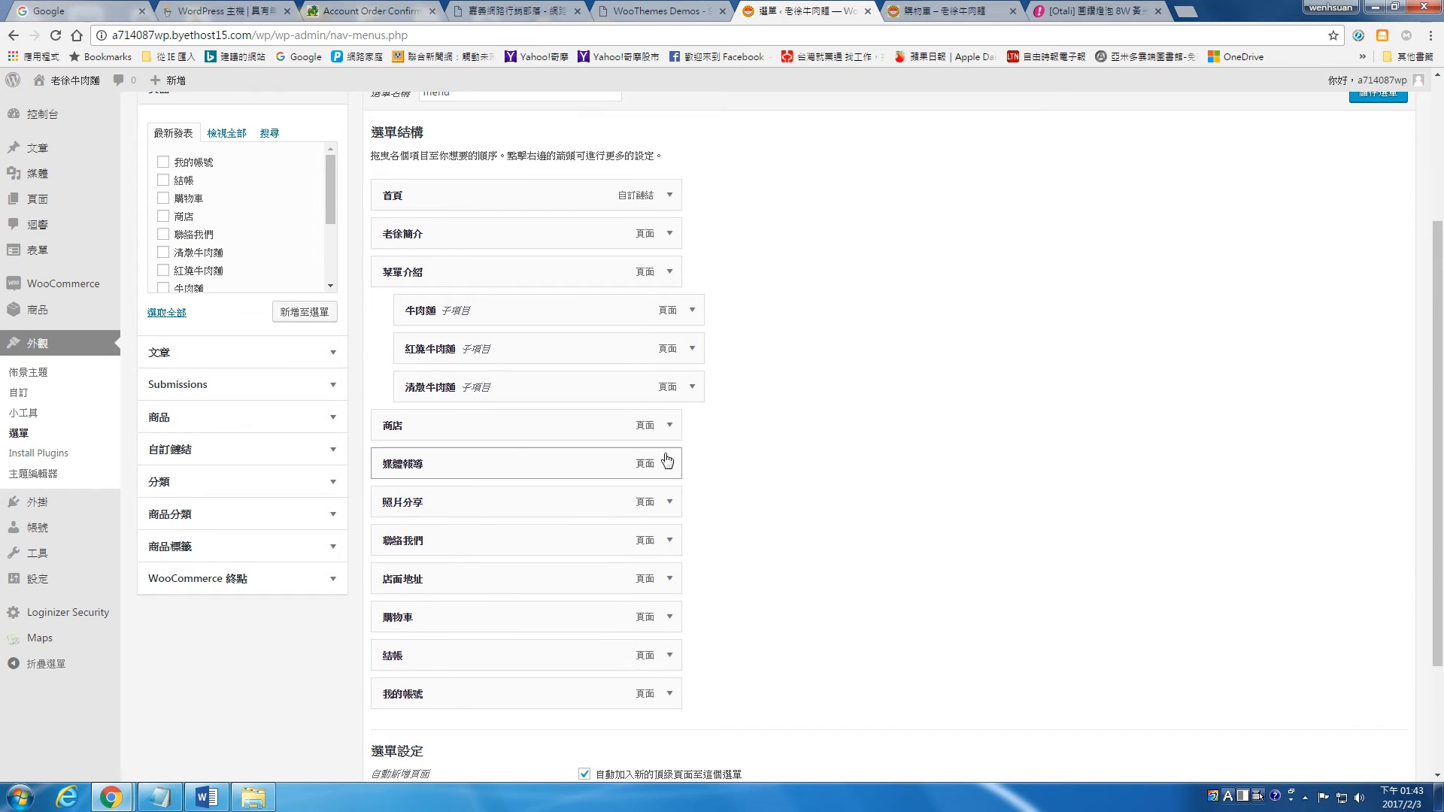
{"action": "left_click", "coordinate": [669, 426]}
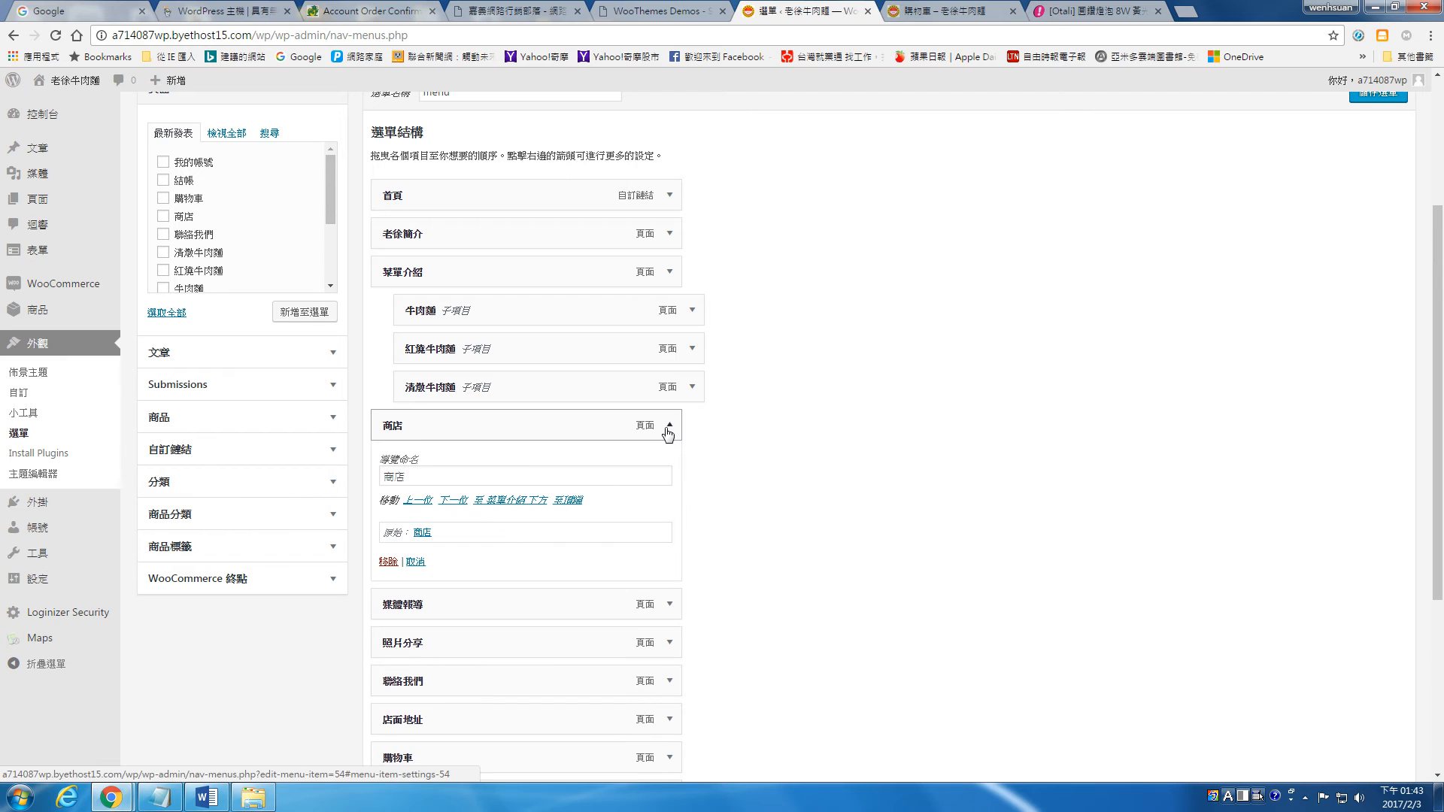
{"action": "left_click", "coordinate": [391, 476]}
{"action": "type", "text": "線上"}
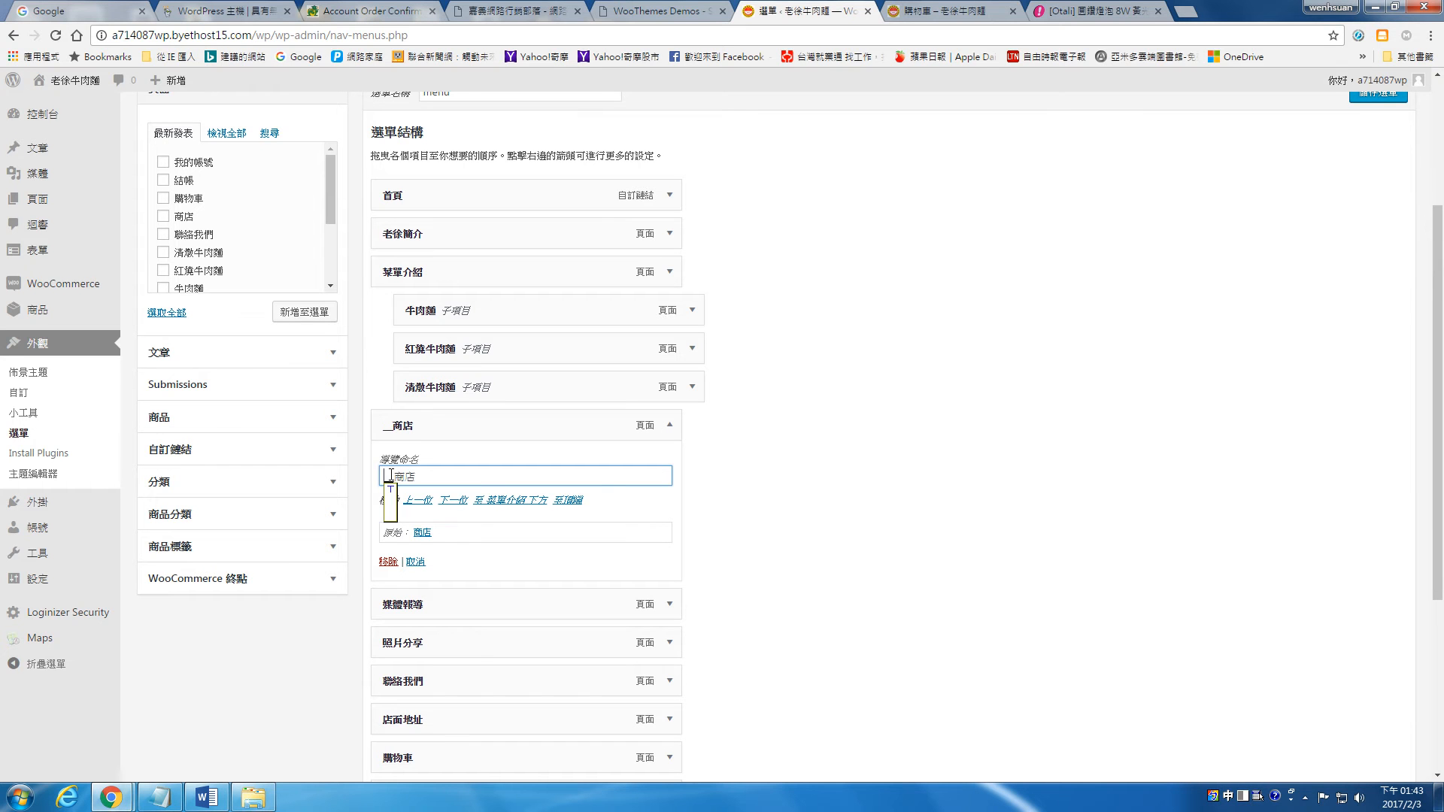
{"action": "left_click", "coordinate": [787, 510]}
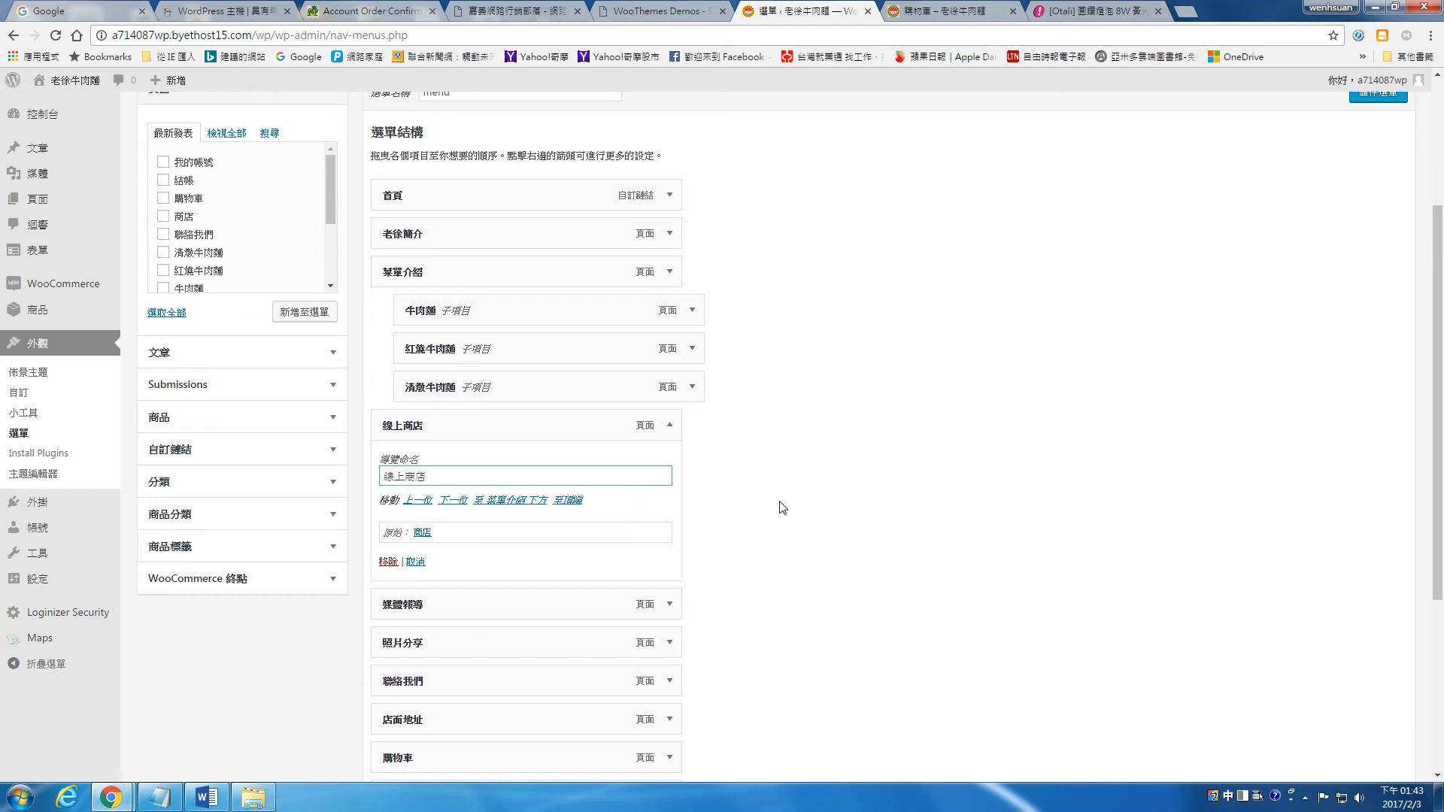
{"action": "left_click", "coordinate": [670, 427]}
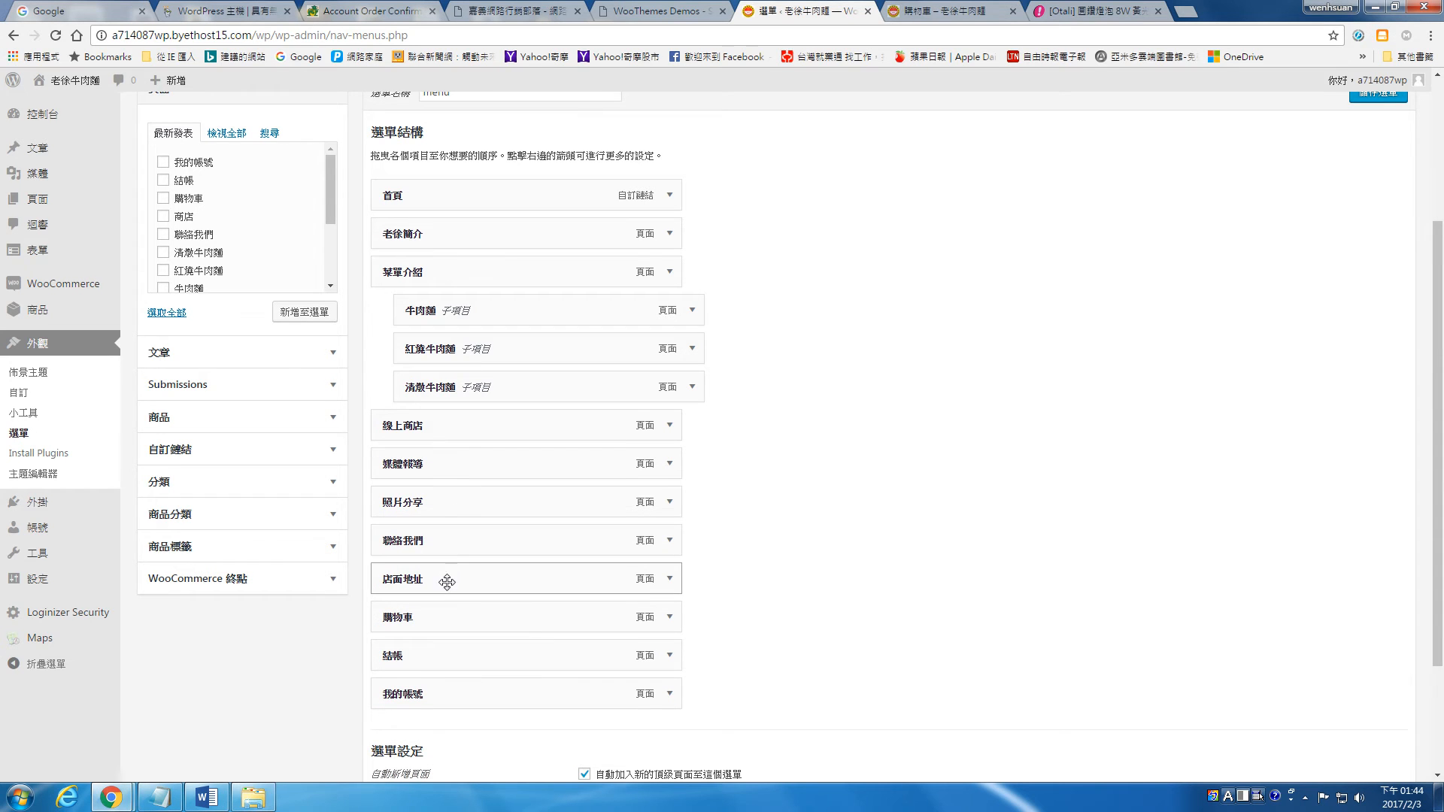
Step: Nest 我的帳號, 購物車 and 結帳, in that order, as sub-items under the 線上商店 menu item
{"action": "left_click_drag", "start_coordinate": [435, 620], "coordinate": [462, 462]}
{"action": "left_click_drag", "start_coordinate": [433, 694], "coordinate": [458, 458]}
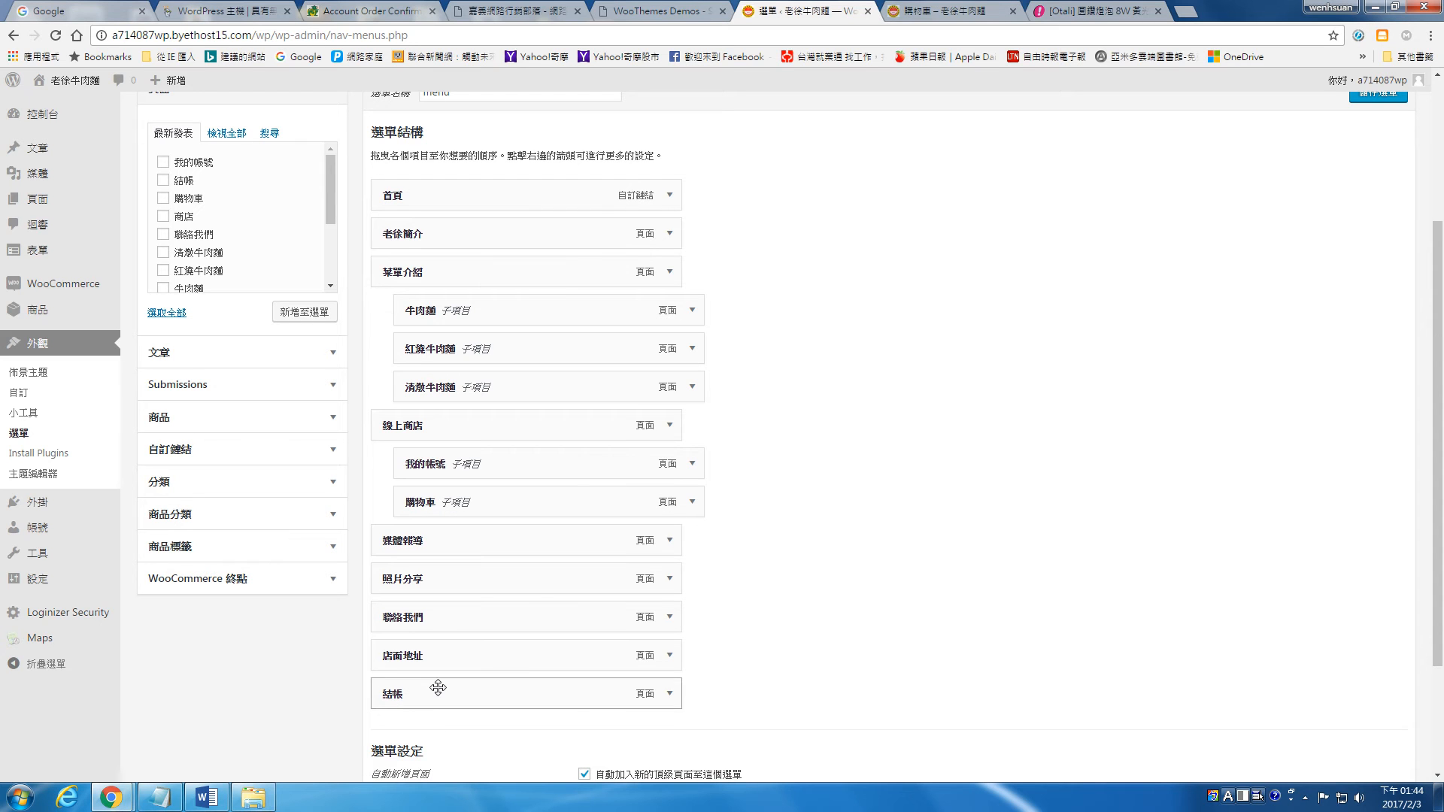
{"action": "left_click_drag", "start_coordinate": [439, 690], "coordinate": [463, 534]}
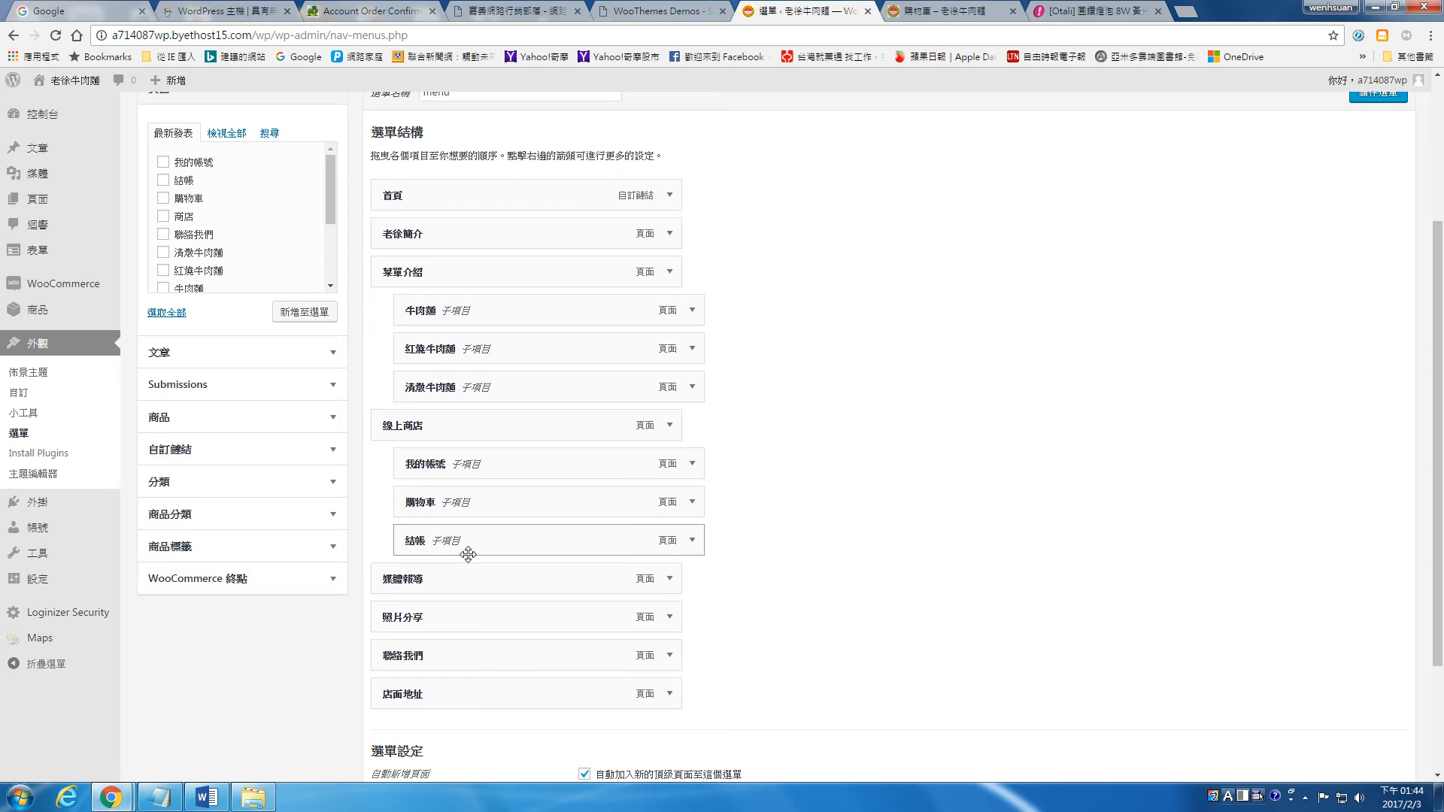
Step: Save the menu, refresh the site and check the 線上商店 and 我的帳號 pages through its new menu
{"action": "left_click", "coordinate": [1379, 99]}
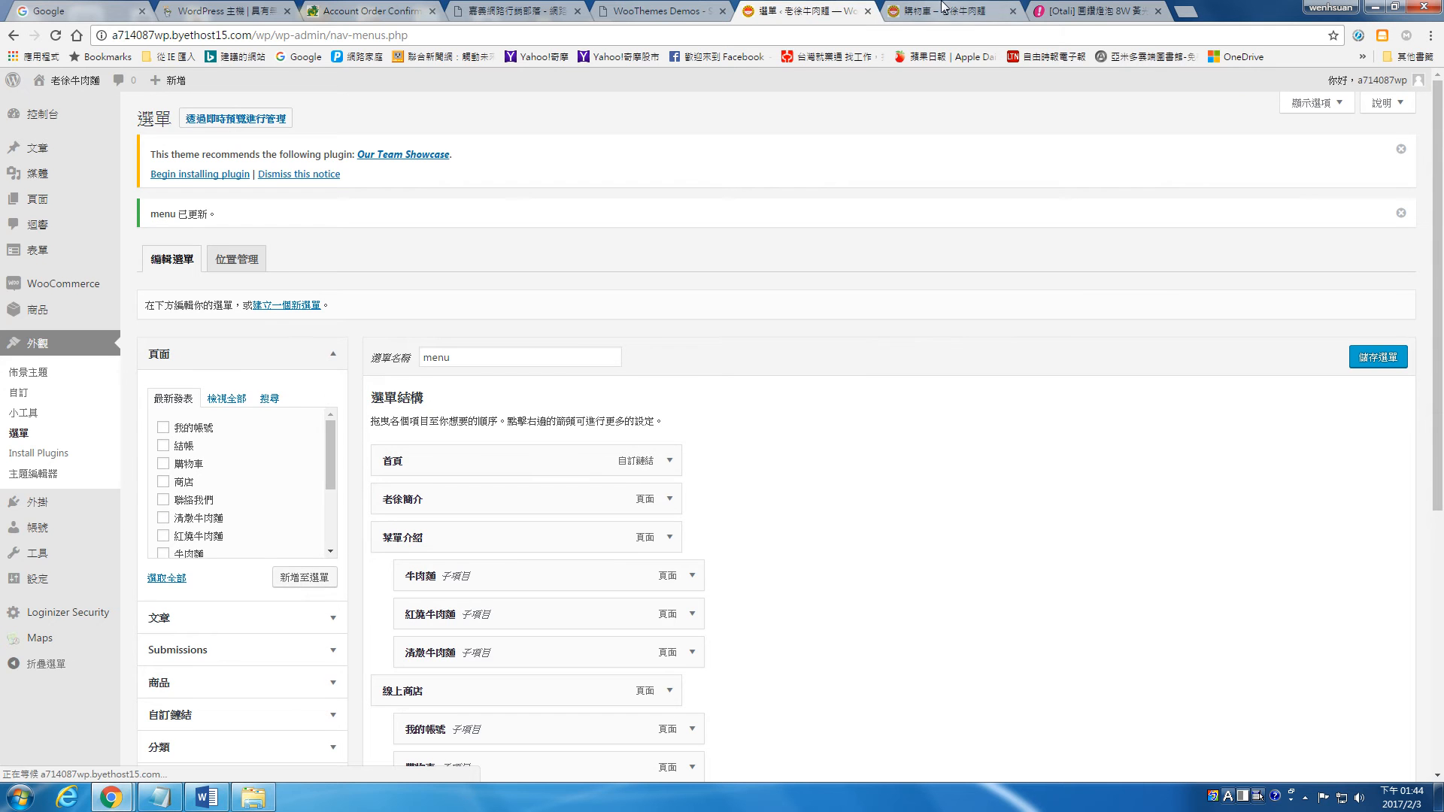
{"action": "left_click", "coordinate": [895, 15]}
{"action": "left_click", "coordinate": [56, 38]}
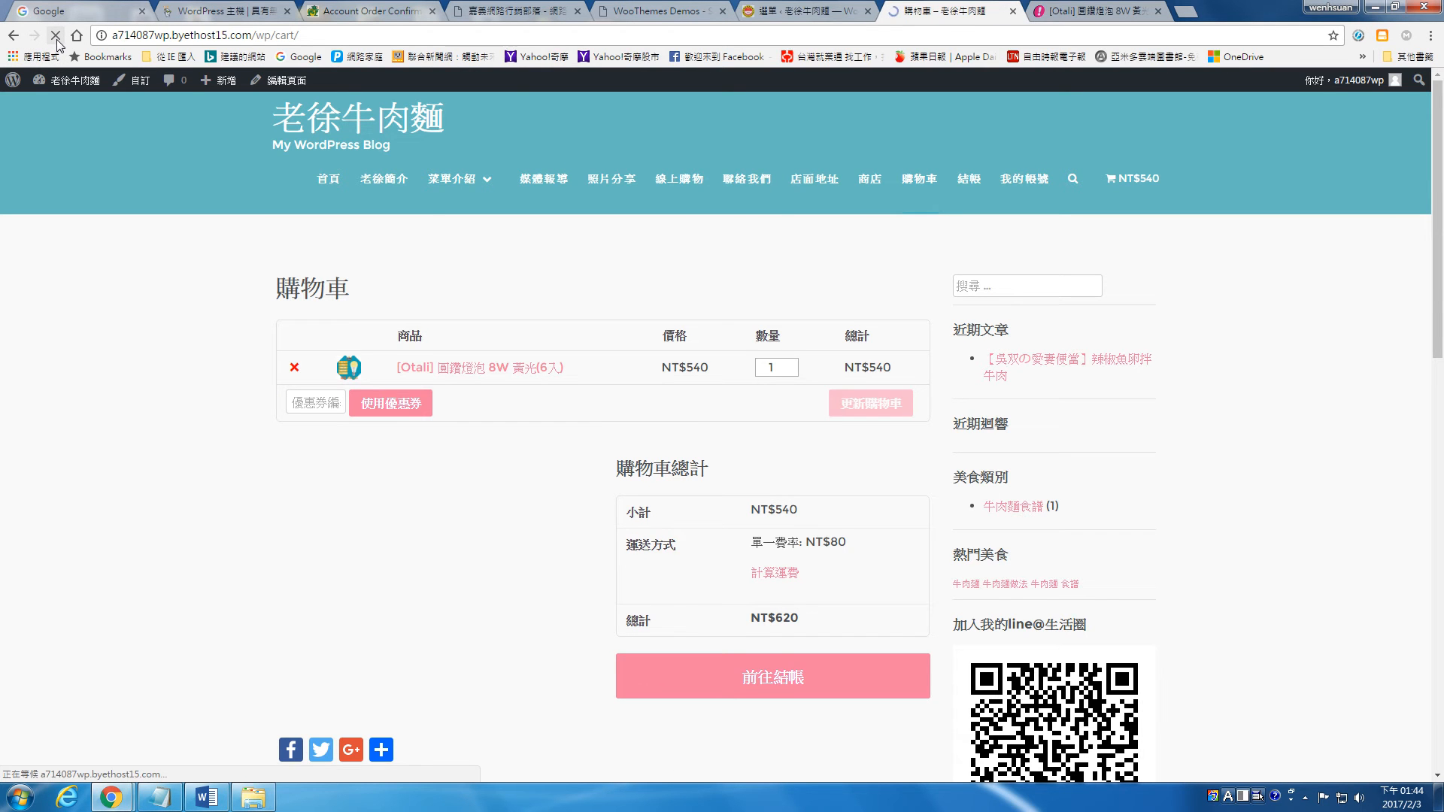
{"action": "mouse_move", "coordinate": [751, 123]}
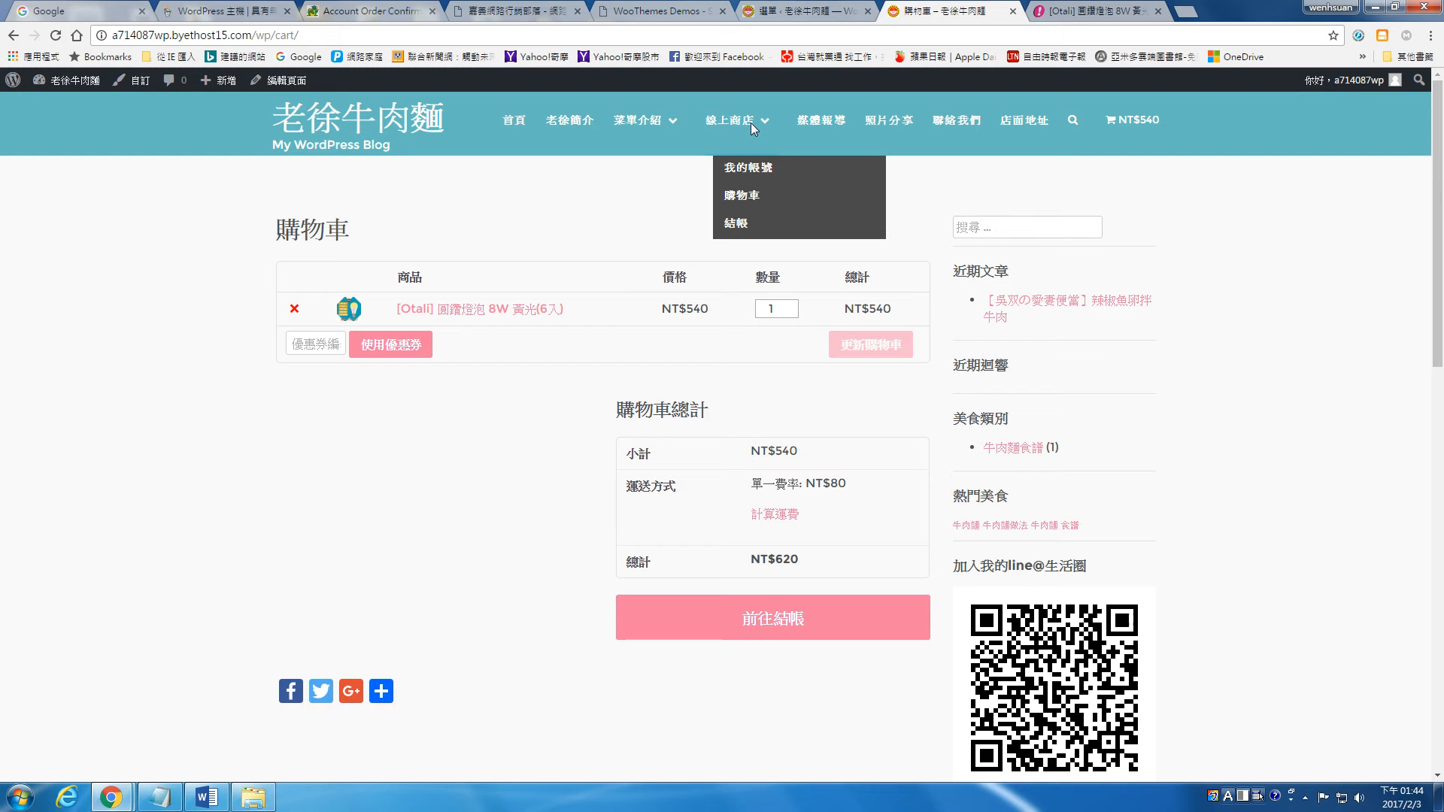
{"action": "left_click", "coordinate": [740, 119]}
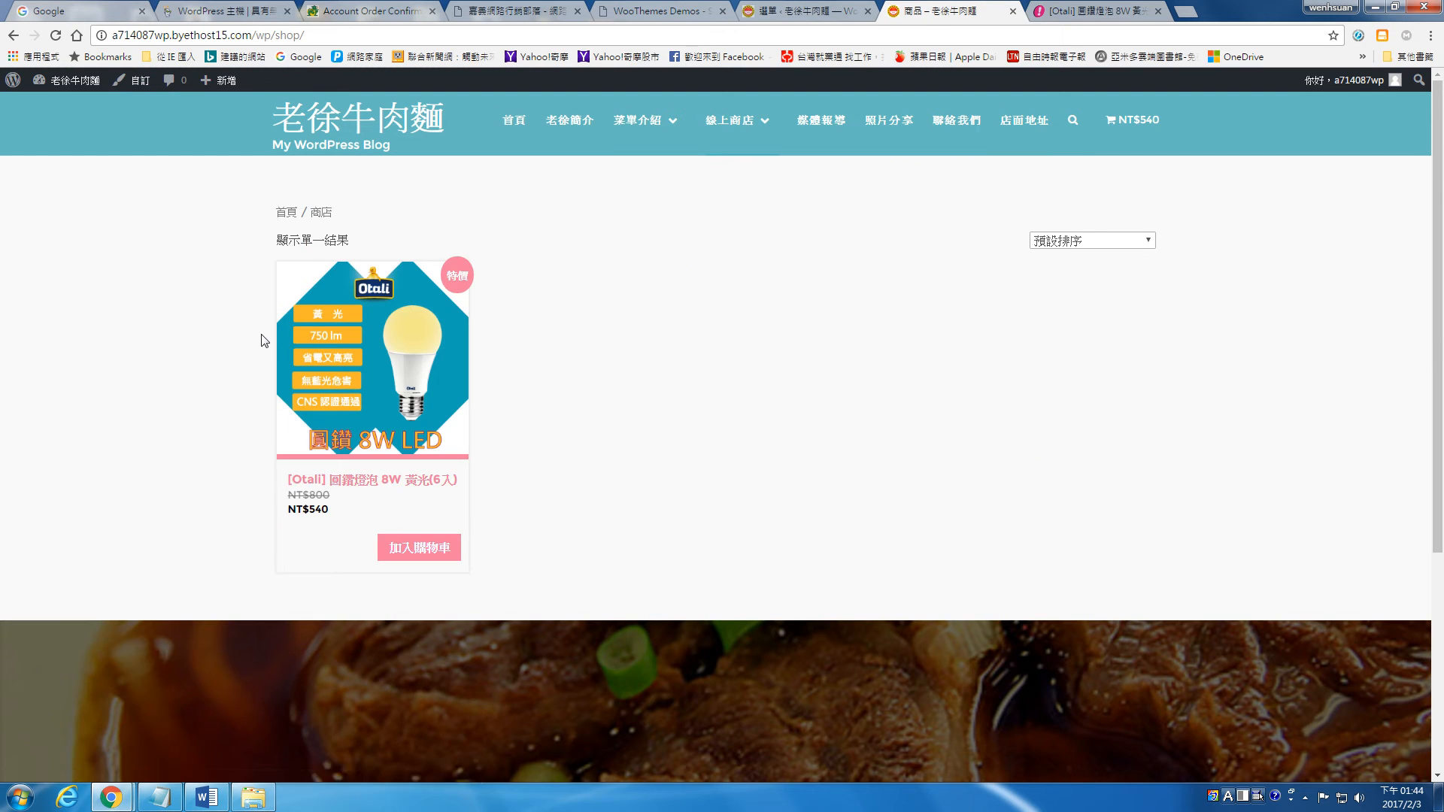
{"action": "mouse_move", "coordinate": [711, 117]}
{"action": "left_click", "coordinate": [754, 170]}
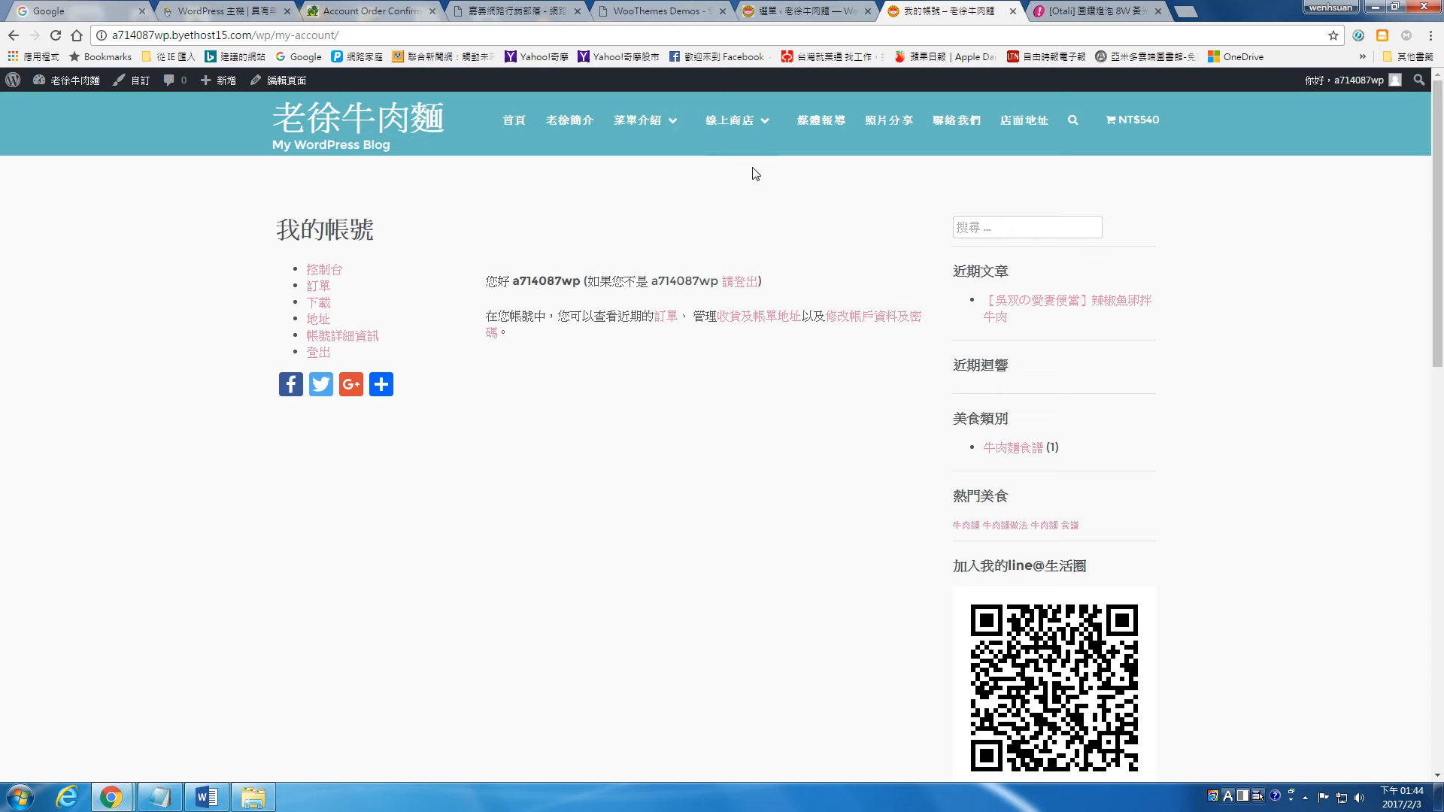
{"action": "left_click", "coordinate": [331, 118]}
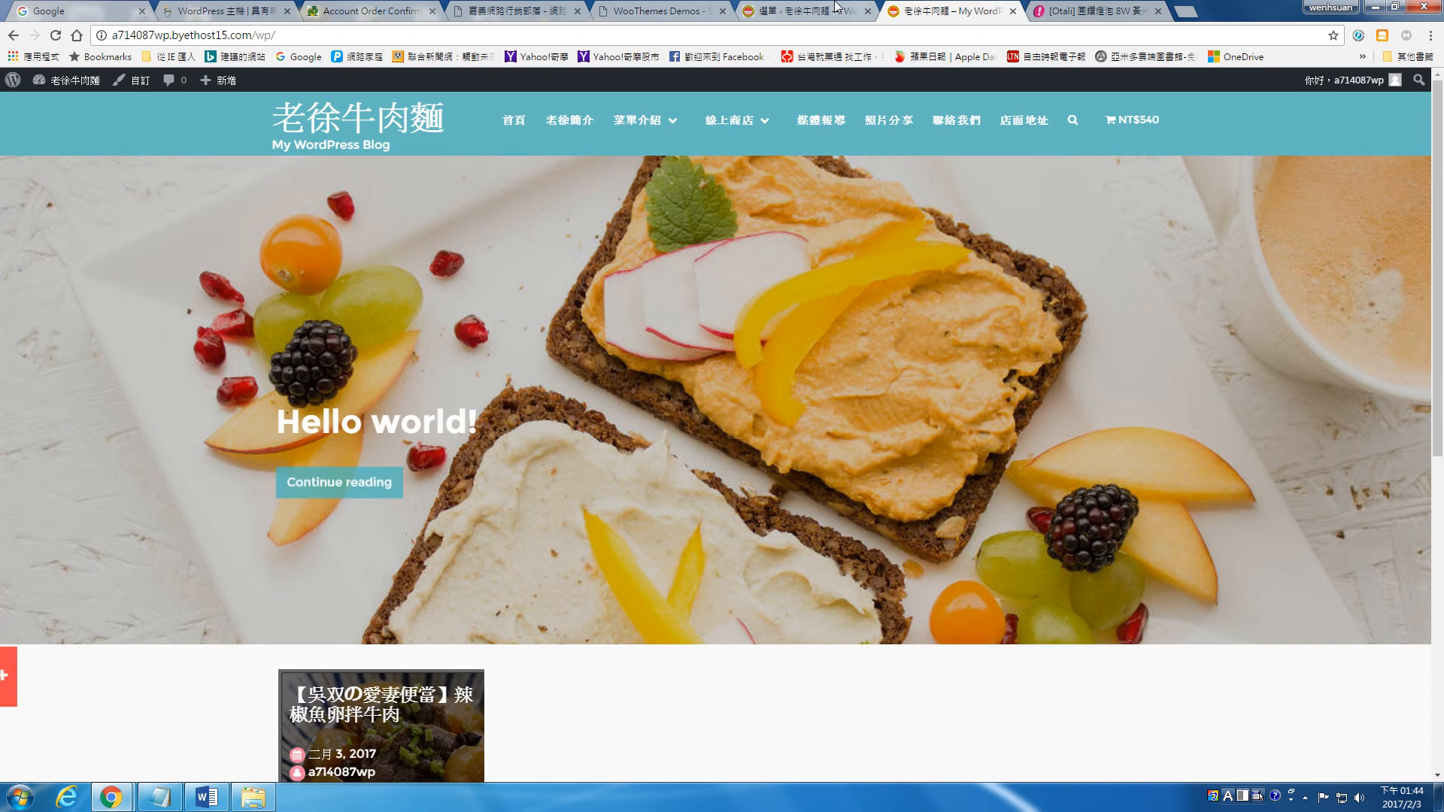
Step: Allow anyone to register (任何人皆可註冊) in the site's general settings and save the change
{"action": "left_click", "coordinate": [836, 9]}
{"action": "mouse_move", "coordinate": [32, 593]}
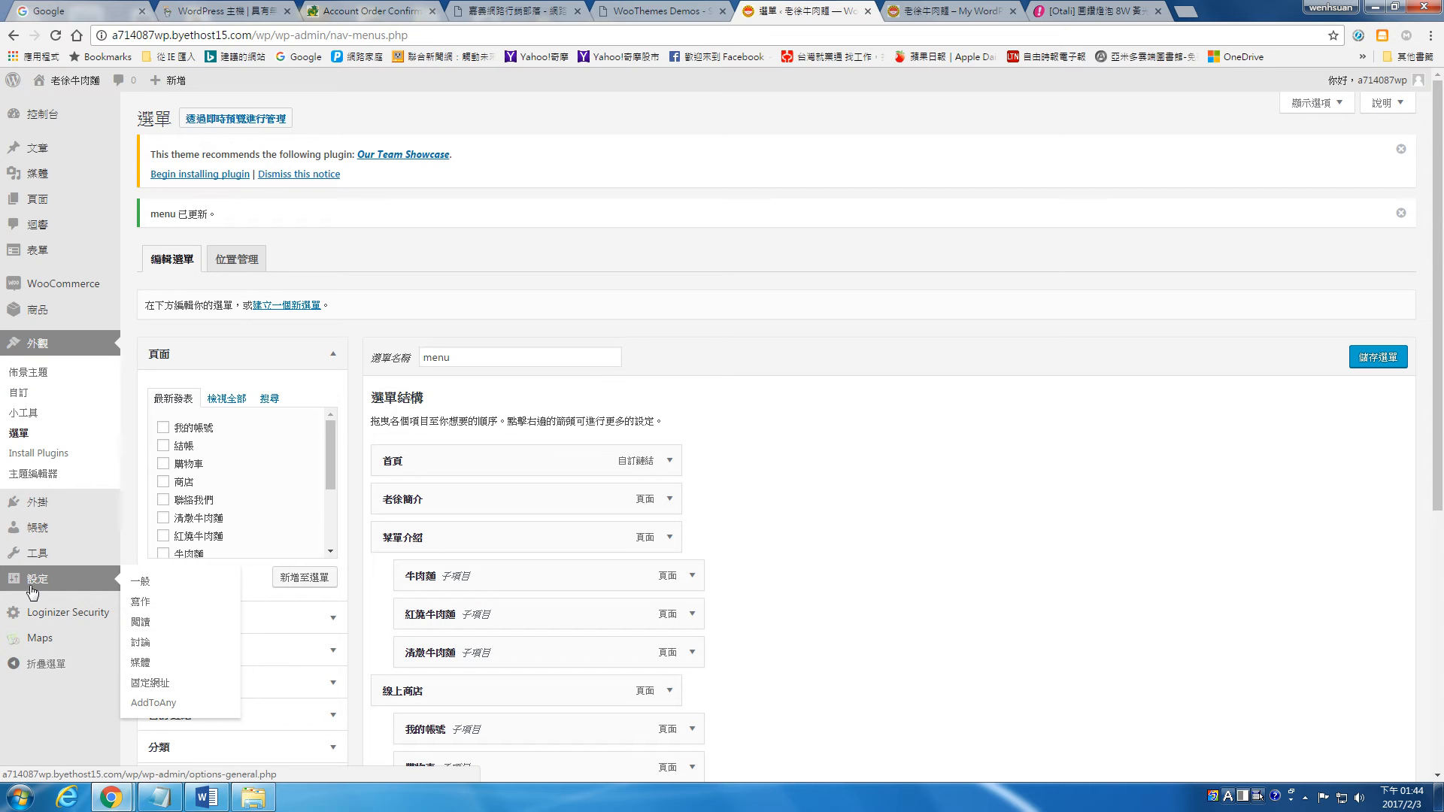
{"action": "left_click", "coordinate": [145, 584]}
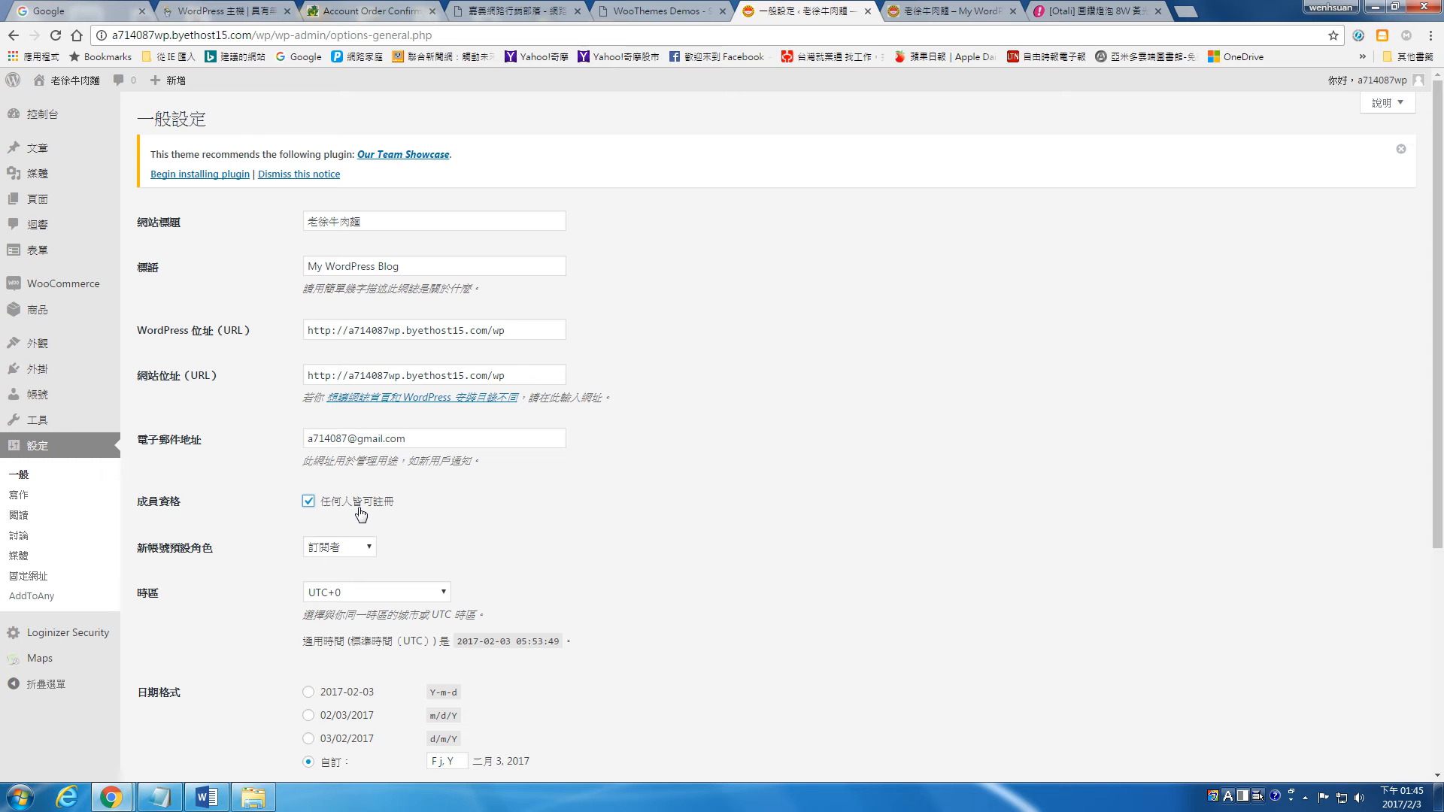
{"action": "scroll", "coordinate": [361, 514], "scroll_direction": "down", "scroll_amount": 5}
{"action": "left_click", "coordinate": [165, 707]}
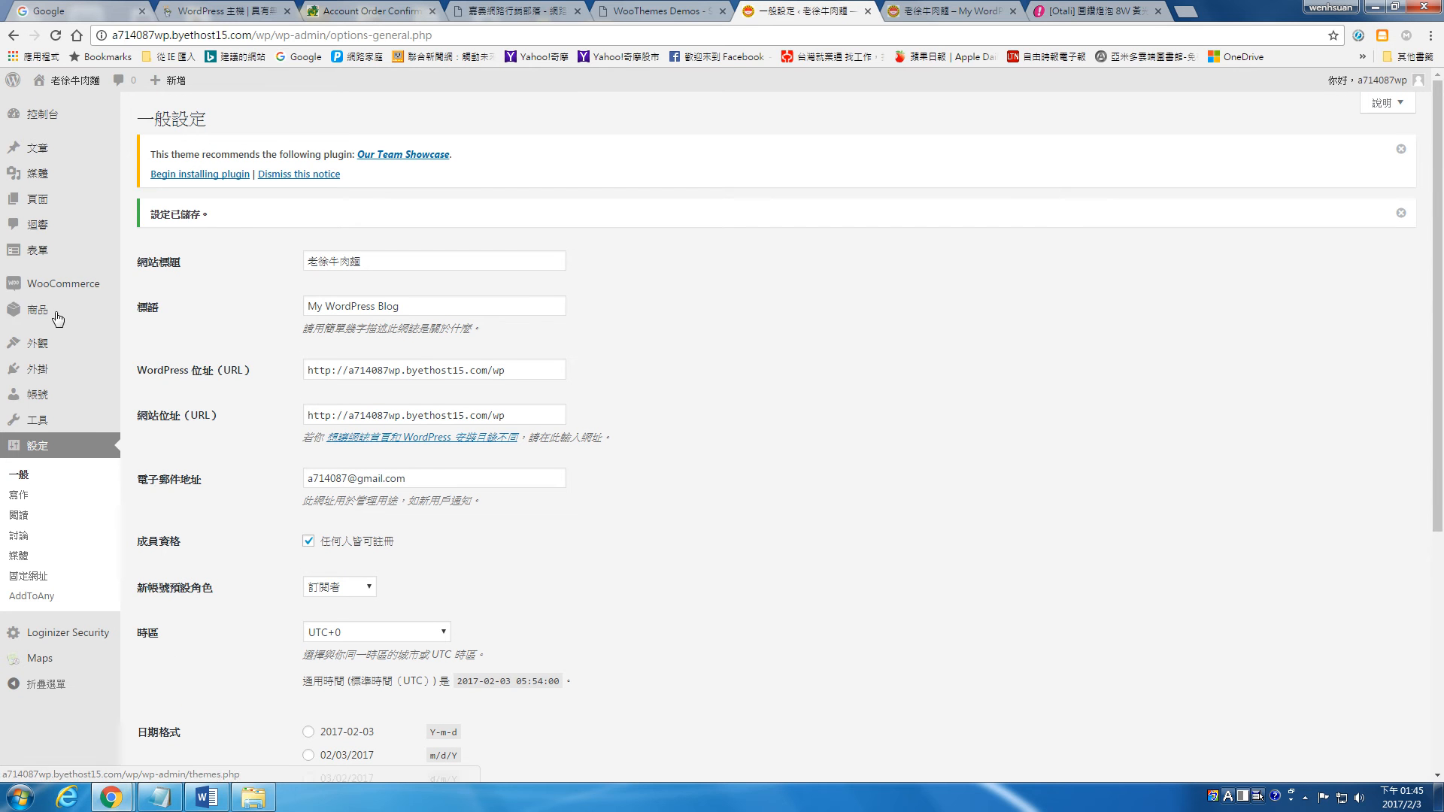
Step: Review the WooCommerce general options, product units and review options, and shop display settings
{"action": "mouse_move", "coordinate": [98, 285]}
{"action": "left_click", "coordinate": [141, 349]}
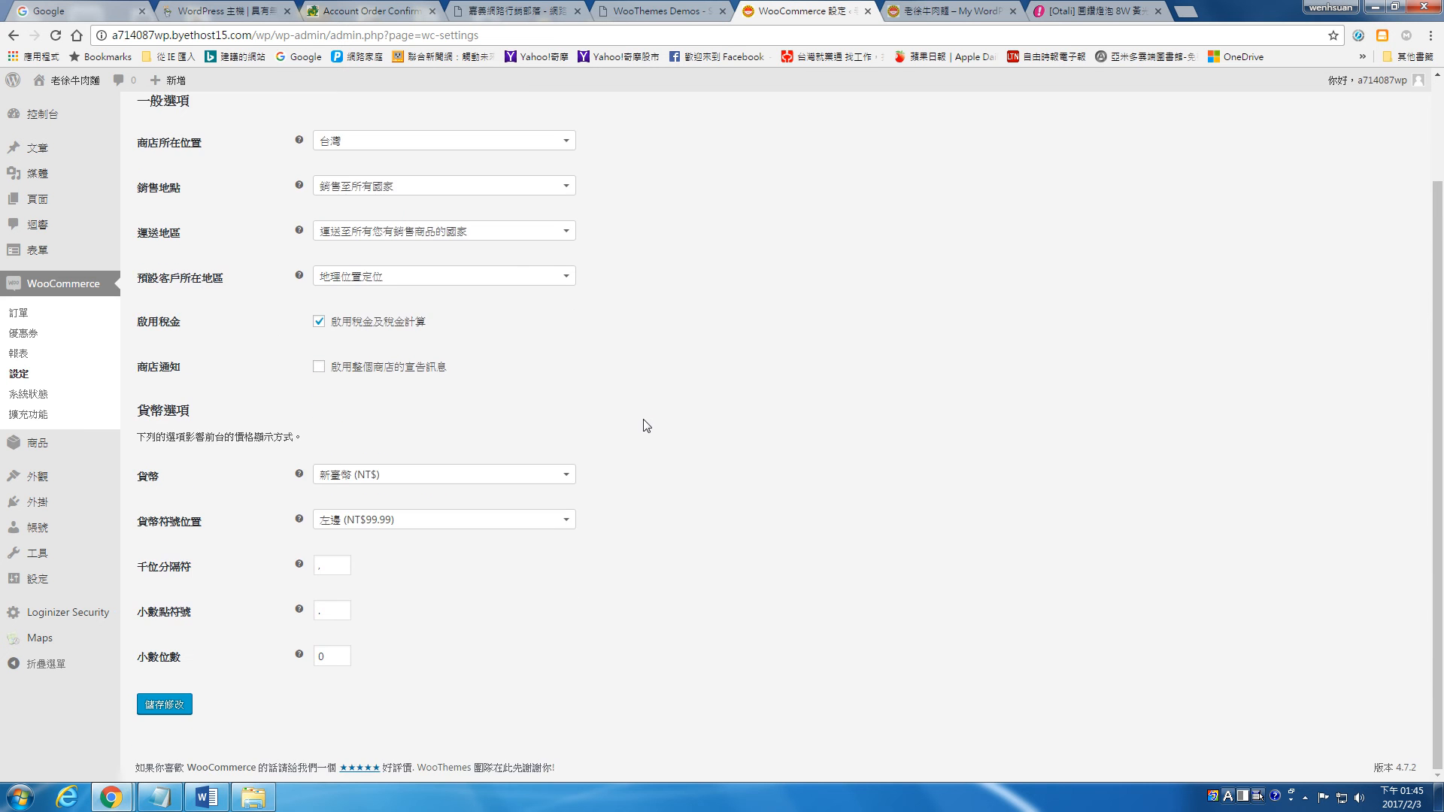
{"action": "left_click", "coordinate": [204, 132]}
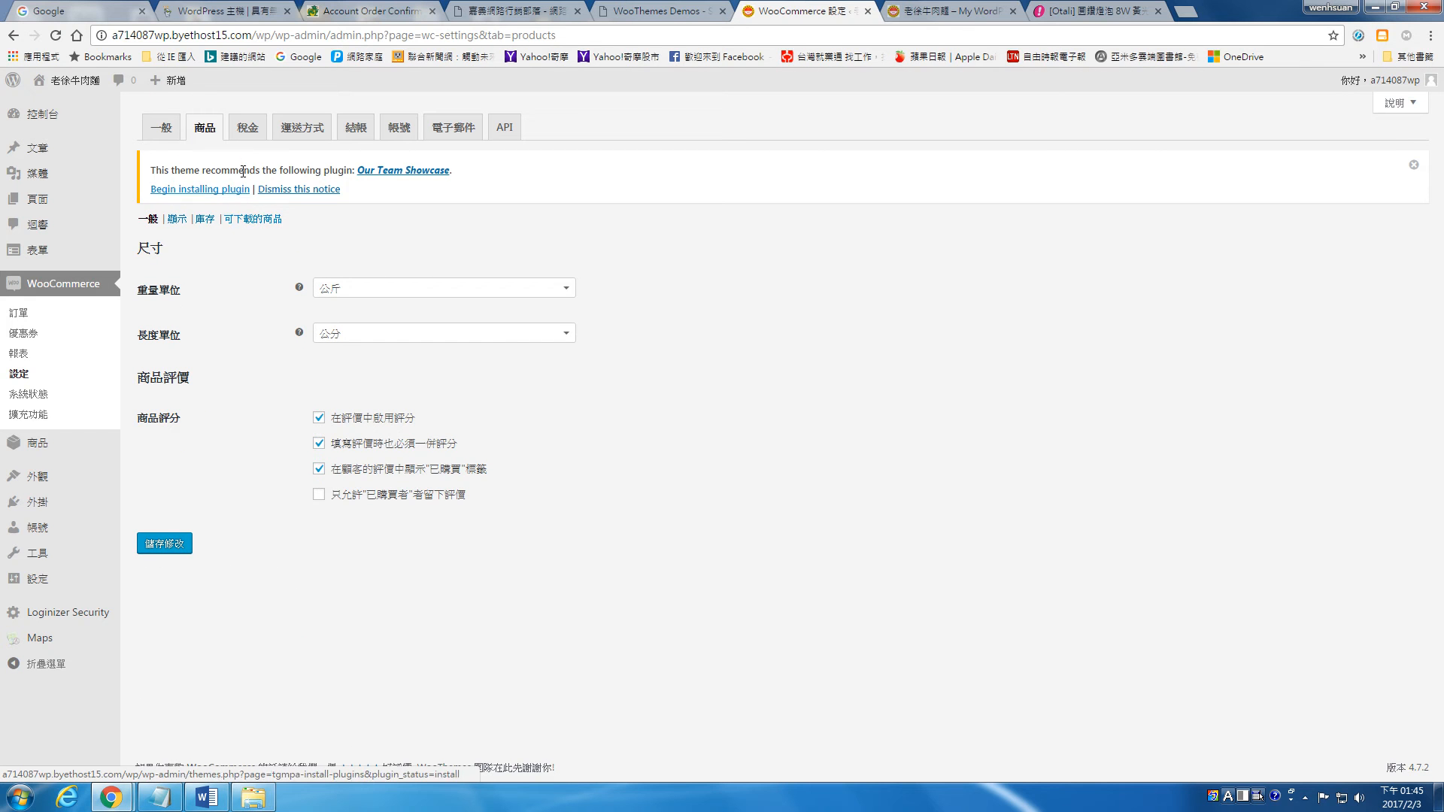
{"action": "left_click", "coordinate": [182, 222]}
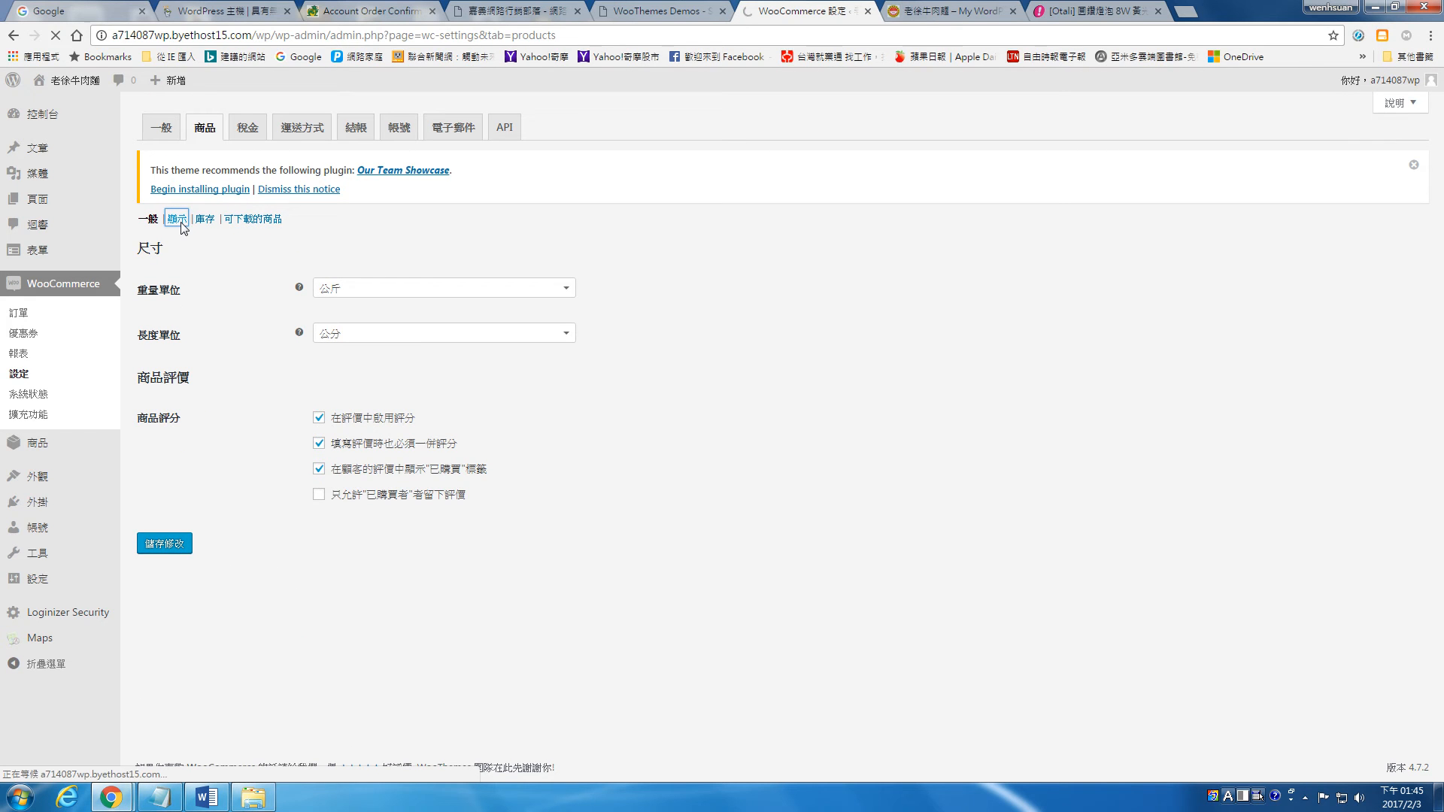
{"action": "scroll", "coordinate": [296, 374], "scroll_direction": "down", "scroll_amount": 2}
{"action": "scroll", "coordinate": [296, 373], "scroll_direction": "up", "scroll_amount": 2}
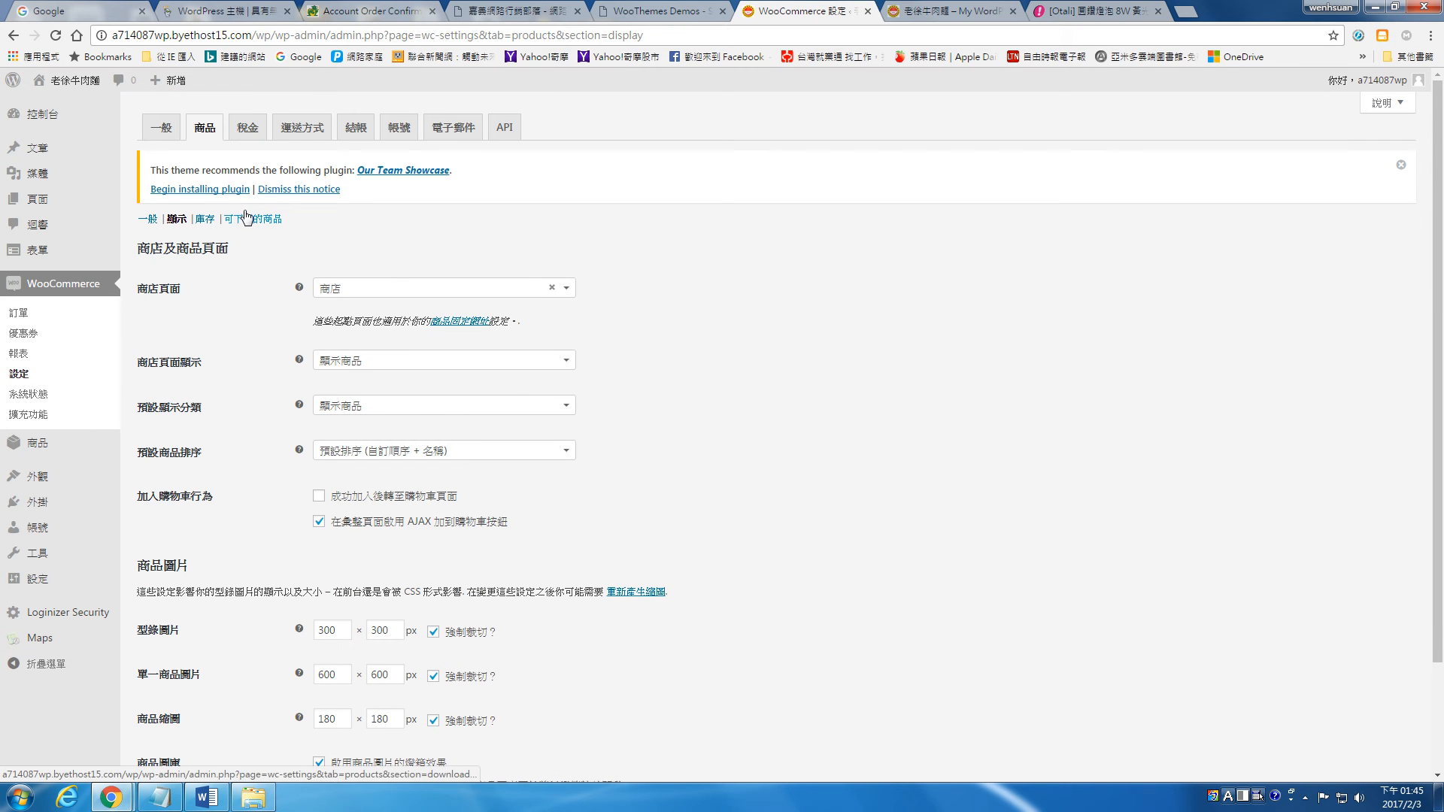
Step: Enable rounding after totalling in the tax options, show shop and cart/checkout prices as 含稅, and save
{"action": "left_click", "coordinate": [258, 132]}
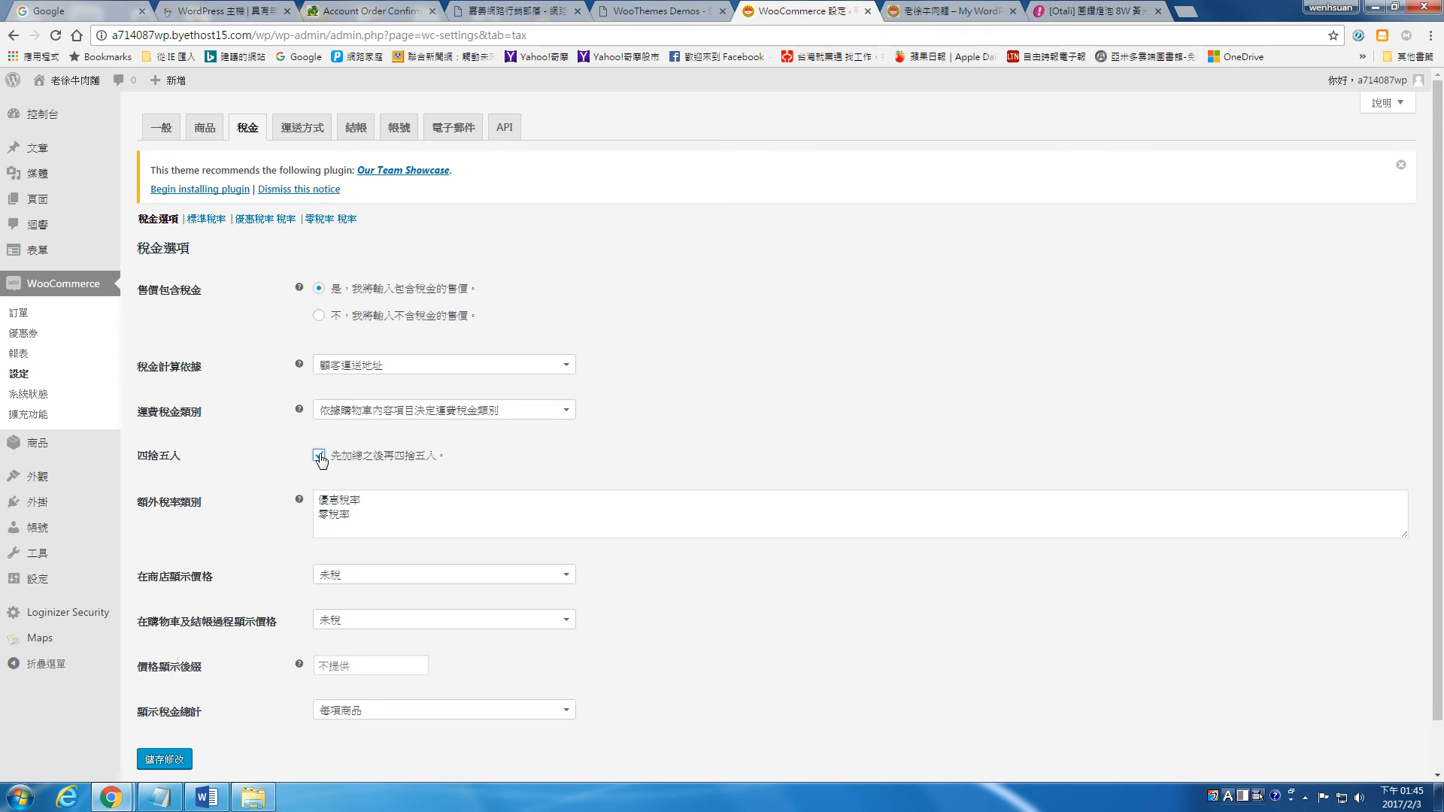
{"action": "scroll", "coordinate": [293, 460], "scroll_direction": "down", "scroll_amount": 1}
{"action": "left_click", "coordinate": [329, 525]}
{"action": "left_click", "coordinate": [355, 545]}
{"action": "left_click", "coordinate": [394, 569]}
{"action": "left_click", "coordinate": [388, 591]}
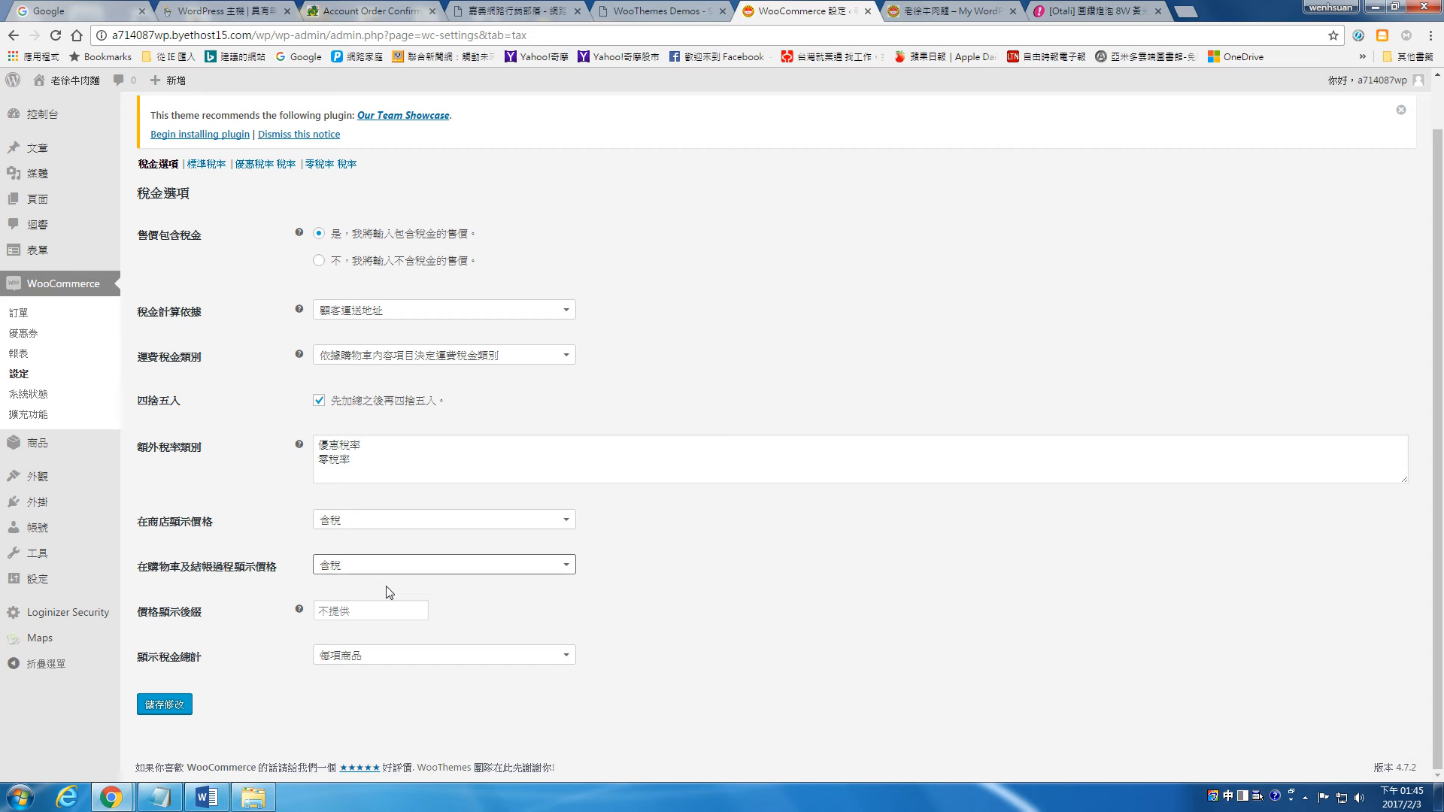
{"action": "left_click", "coordinate": [177, 707]}
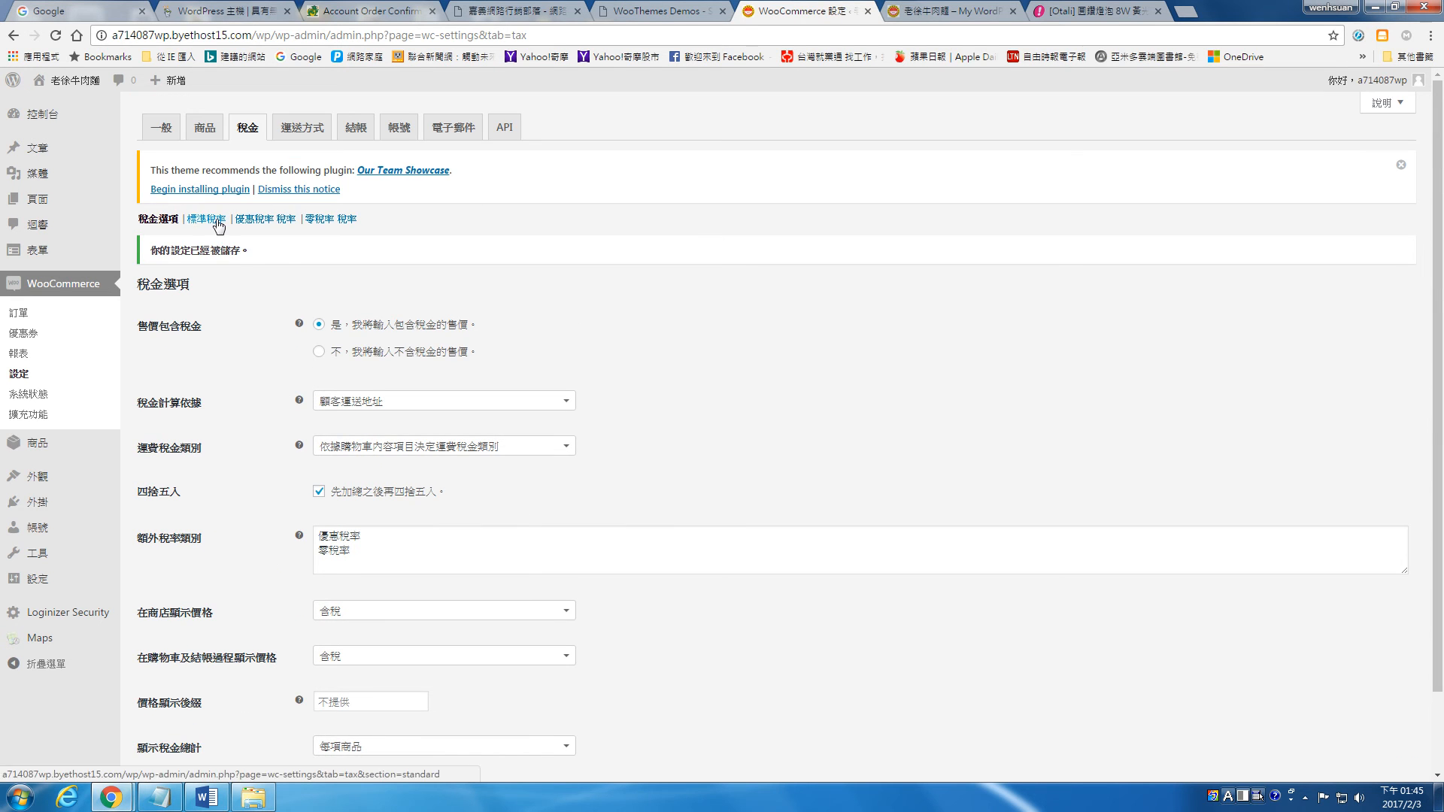
Step: Examine the standard tax rates table and the WooCommerce shipping zones
{"action": "left_click", "coordinate": [218, 224]}
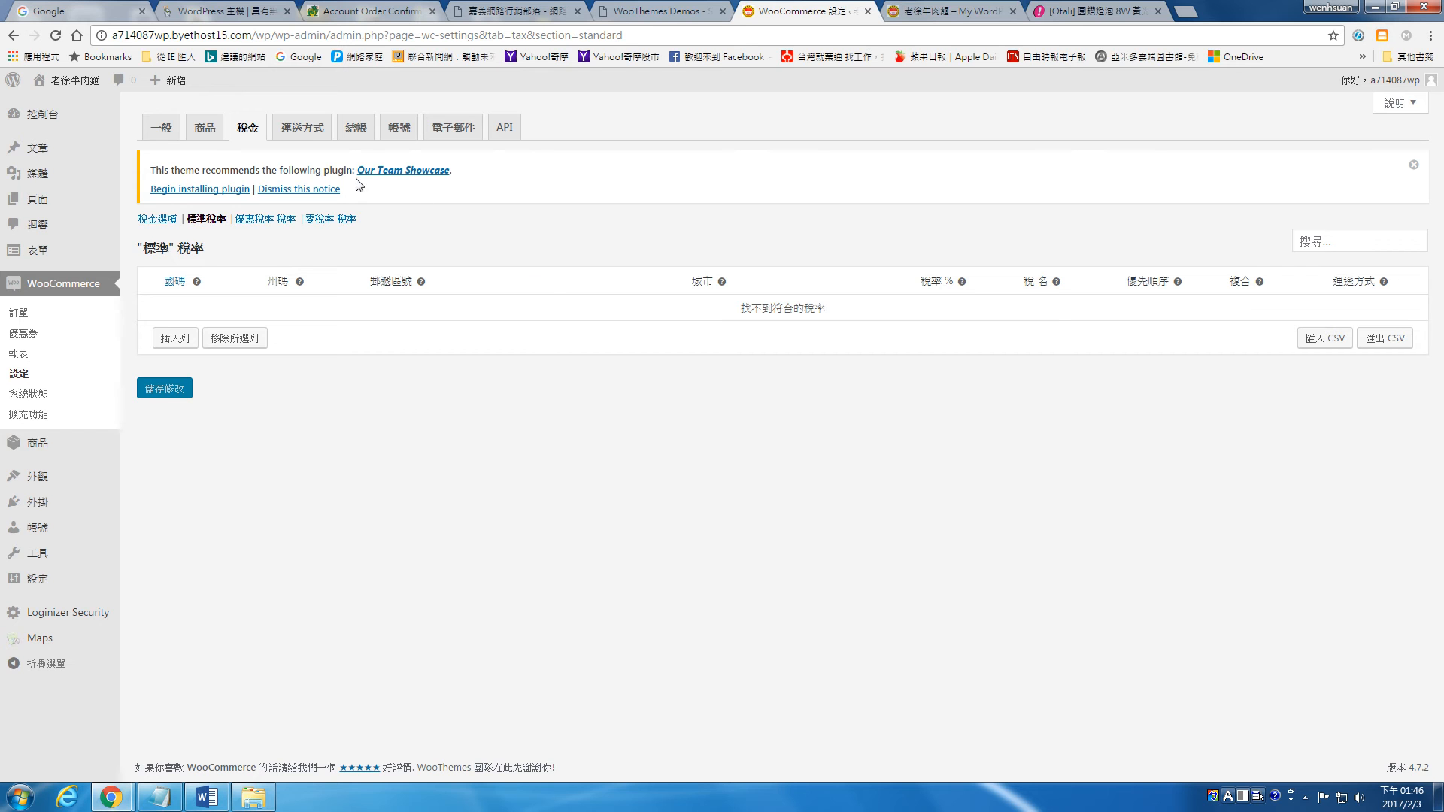
{"action": "left_click", "coordinate": [305, 132]}
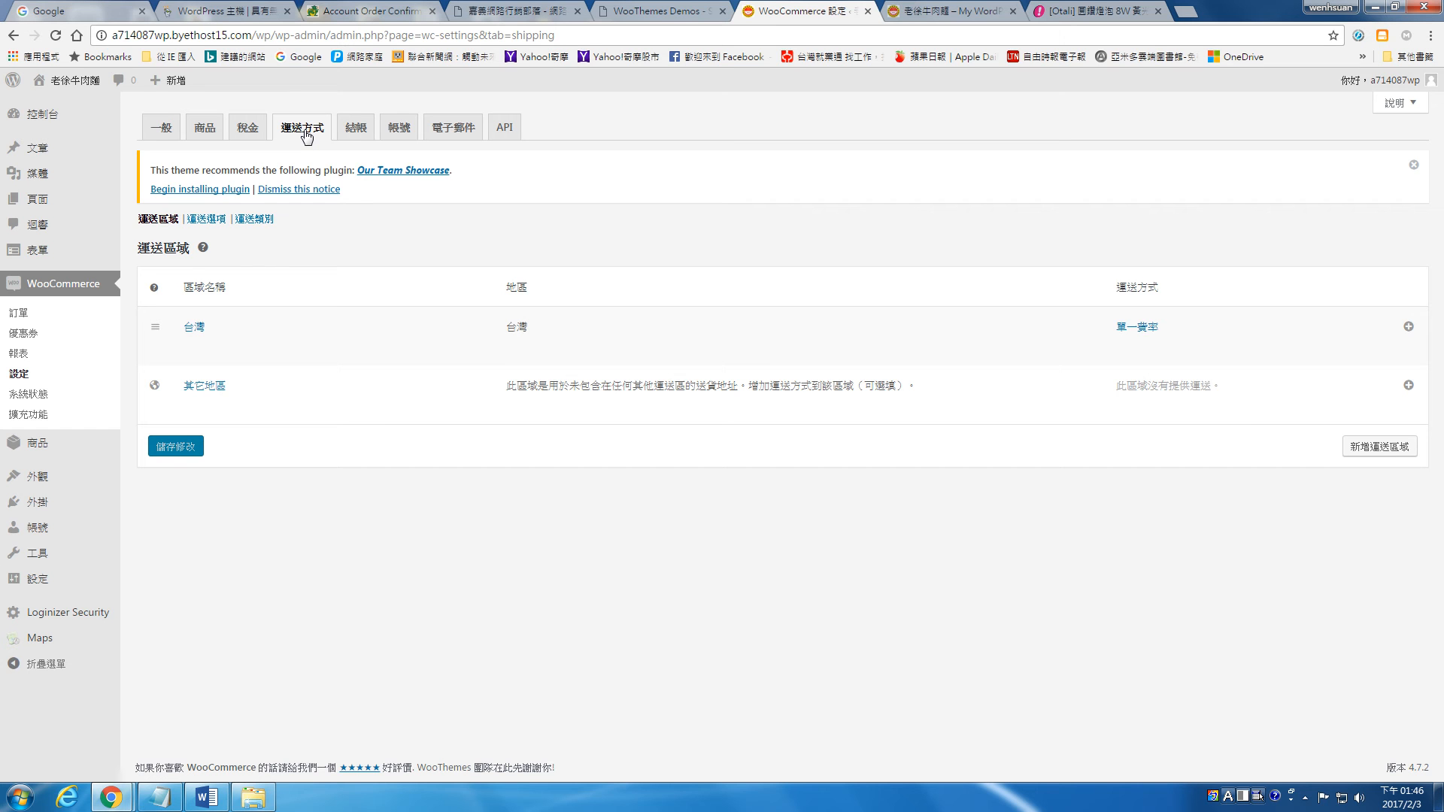
{"action": "mouse_move", "coordinate": [423, 325]}
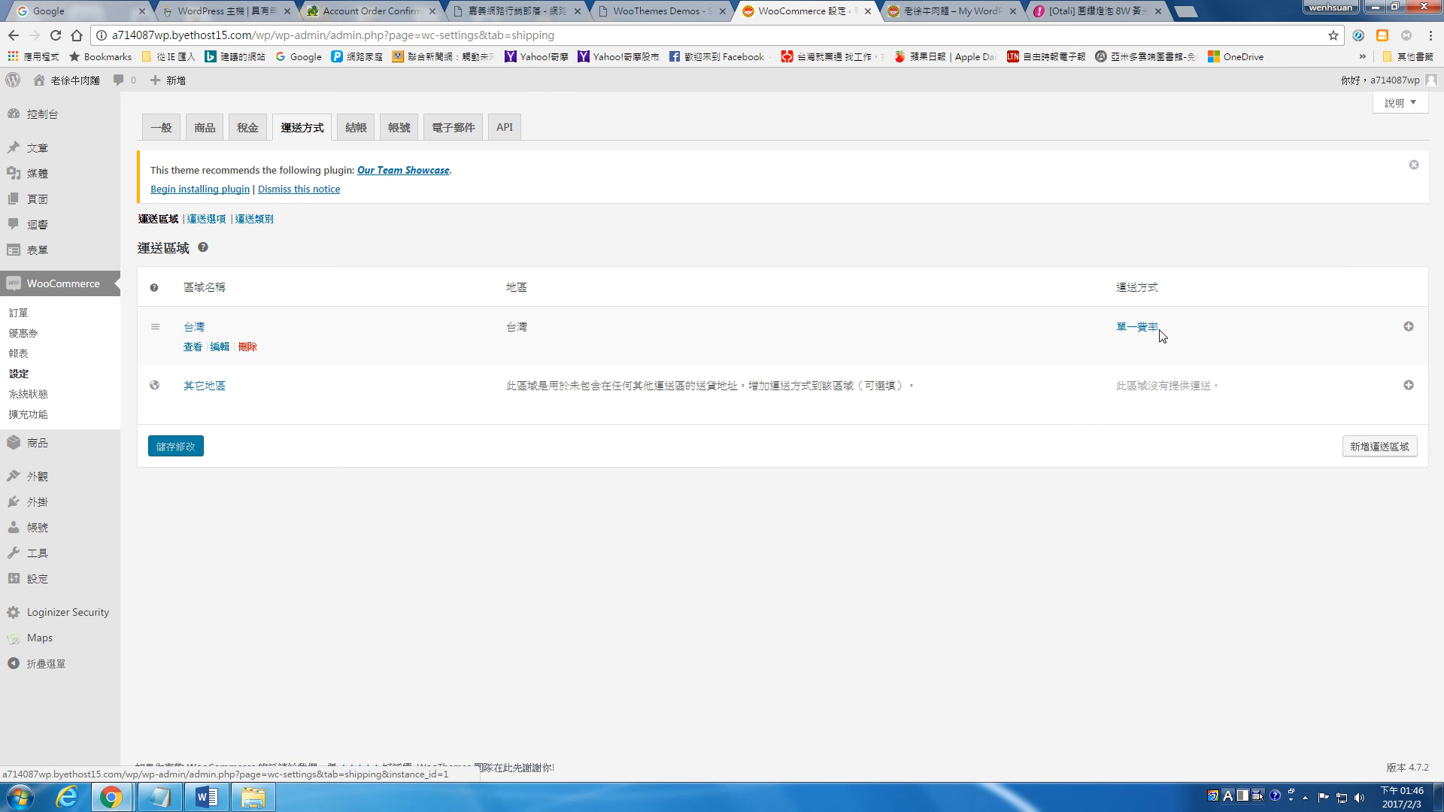
Step: Disable checkout for unregistered guests (開放未註冊訪客結帳), save the checkout settings and view the account settings
{"action": "left_click", "coordinate": [357, 129]}
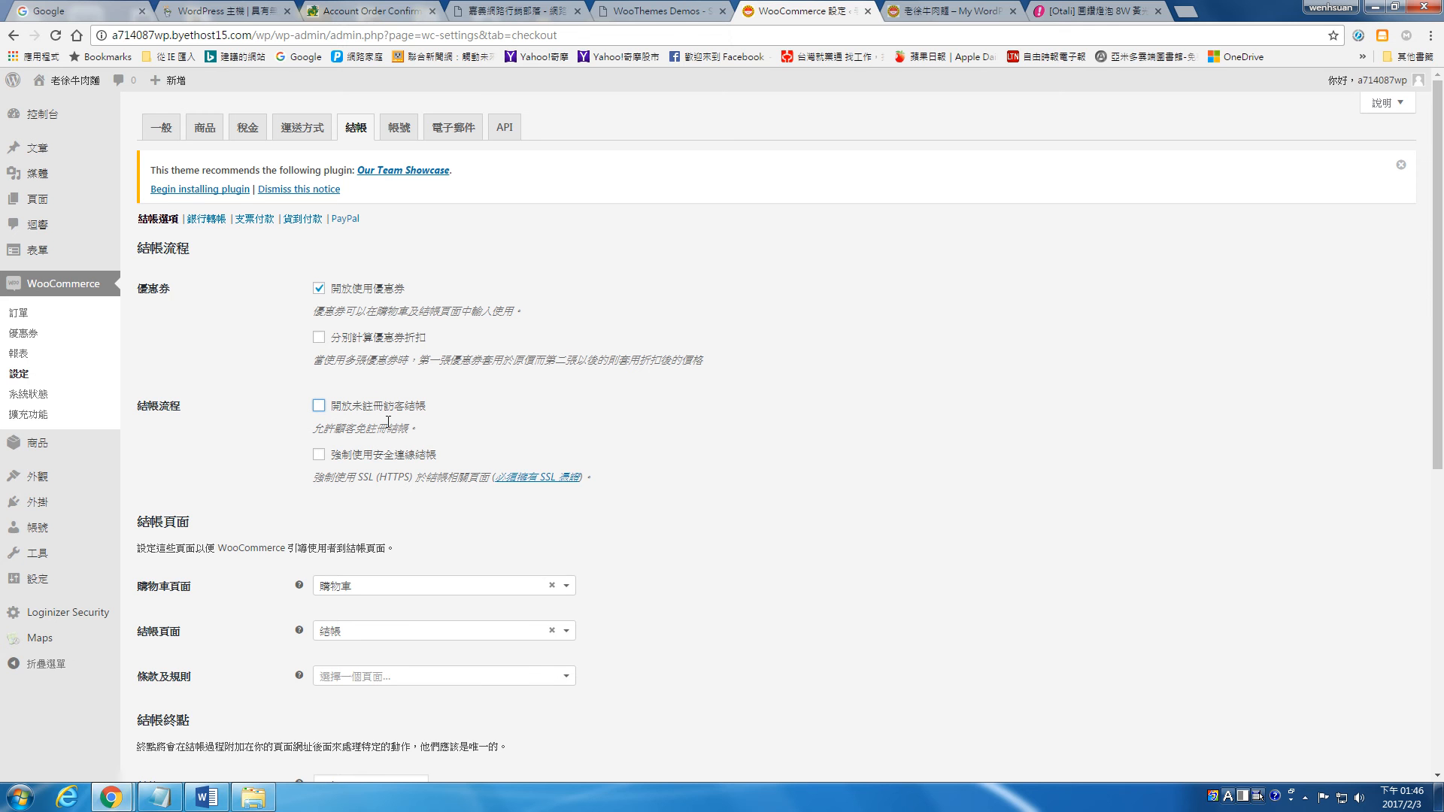
{"action": "scroll", "coordinate": [530, 439], "scroll_direction": "down", "scroll_amount": 3}
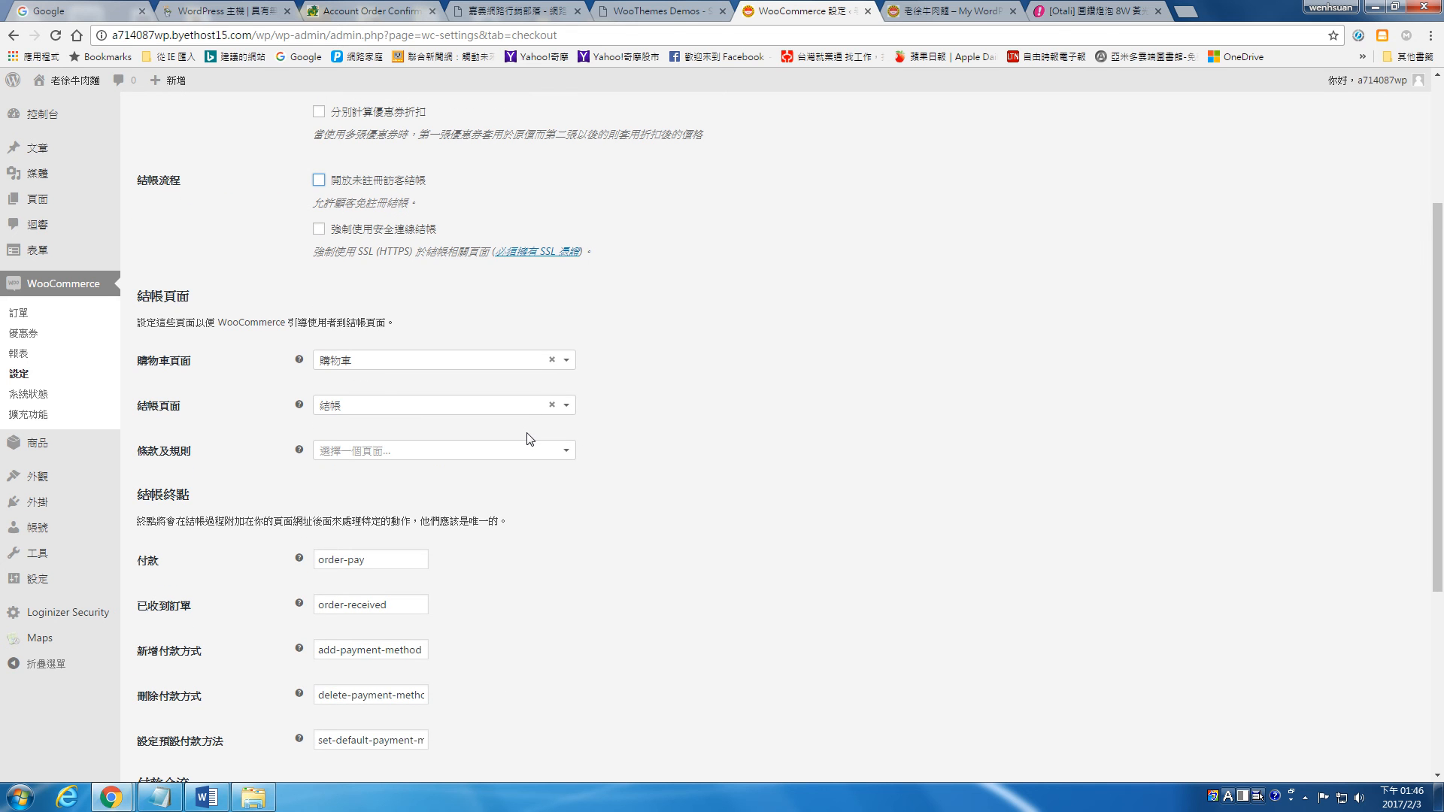
{"action": "scroll", "coordinate": [531, 435], "scroll_direction": "down", "scroll_amount": 4}
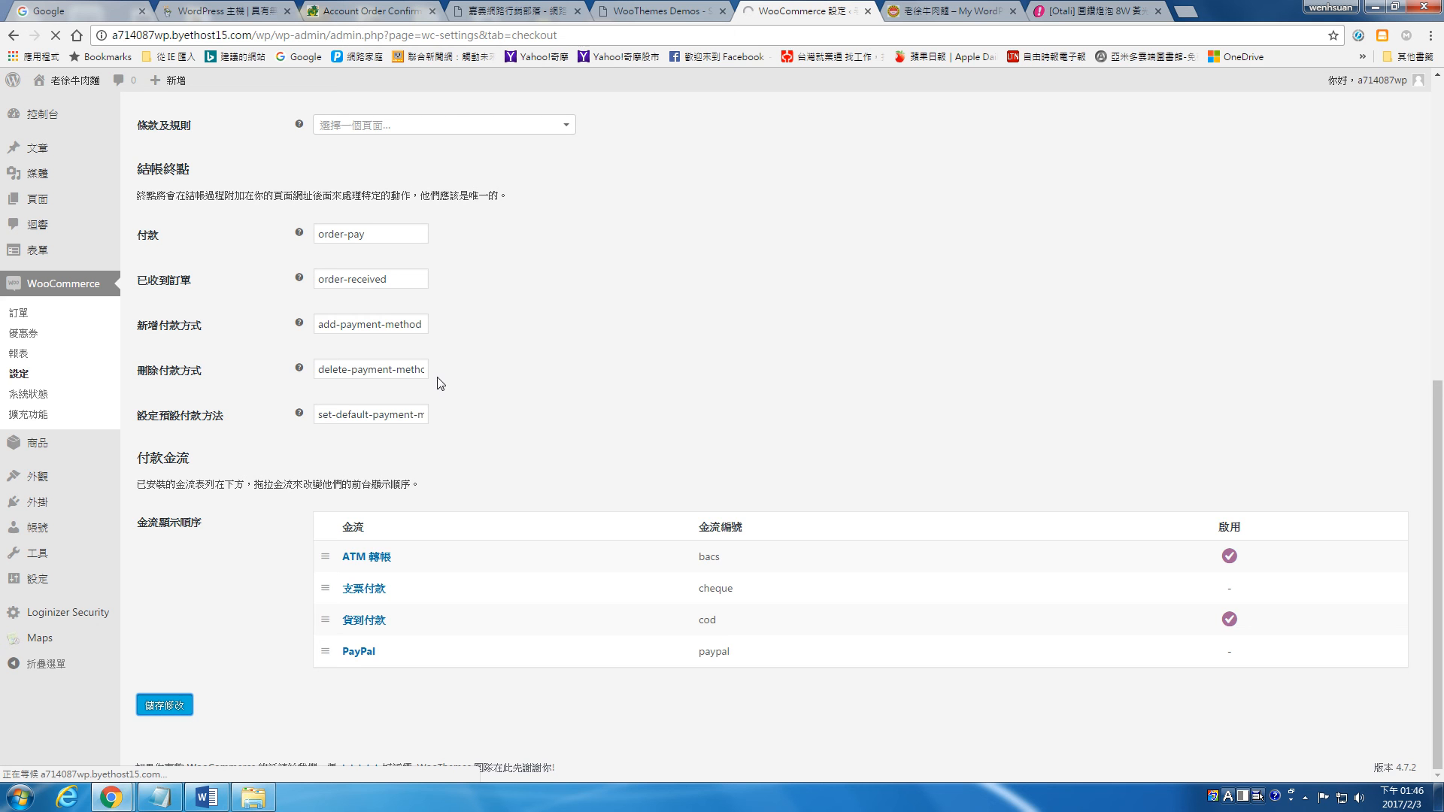
{"action": "left_click", "coordinate": [400, 129]}
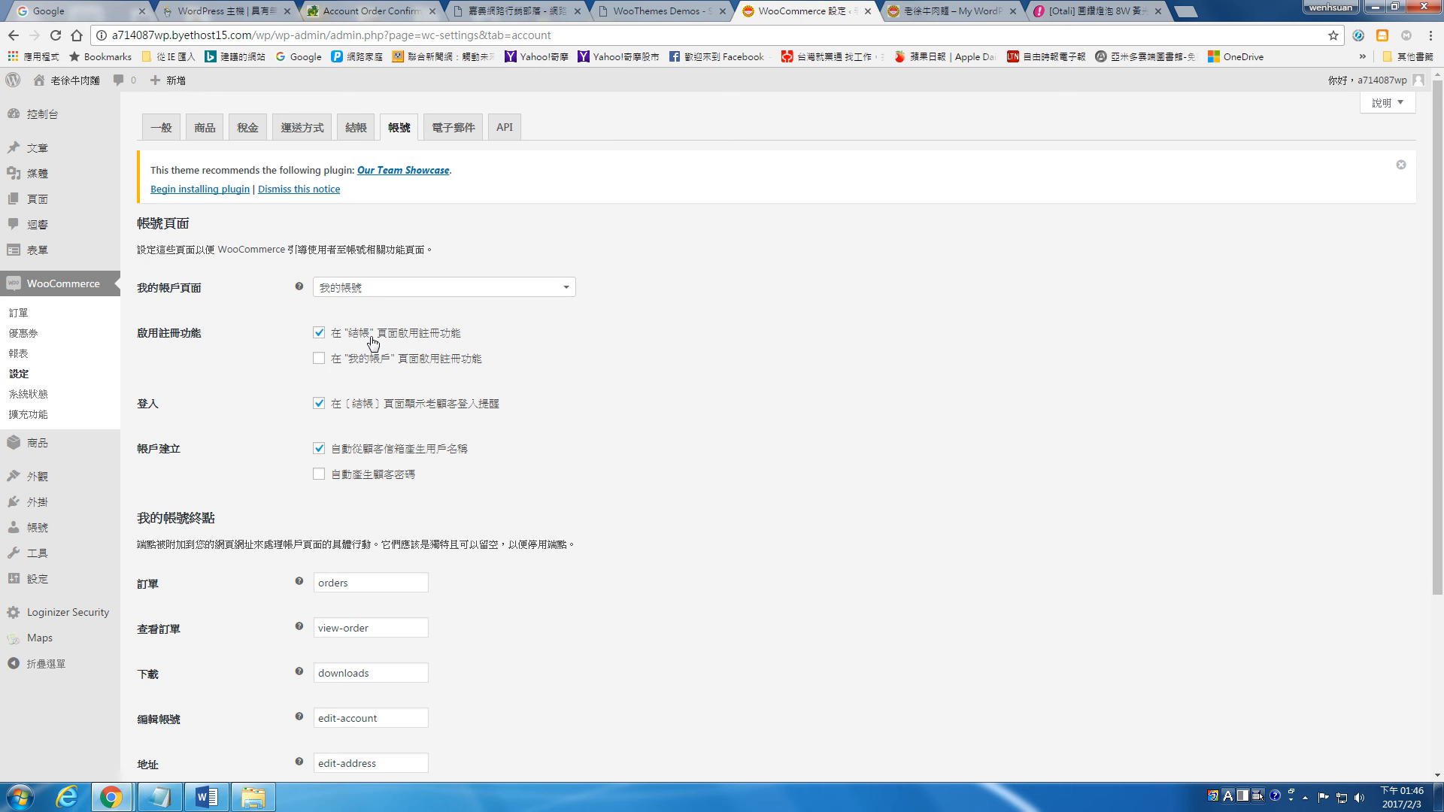
Step: Open the 銀行轉帳 payment settings and review the method's title, description and account fields
{"action": "left_click", "coordinate": [353, 134]}
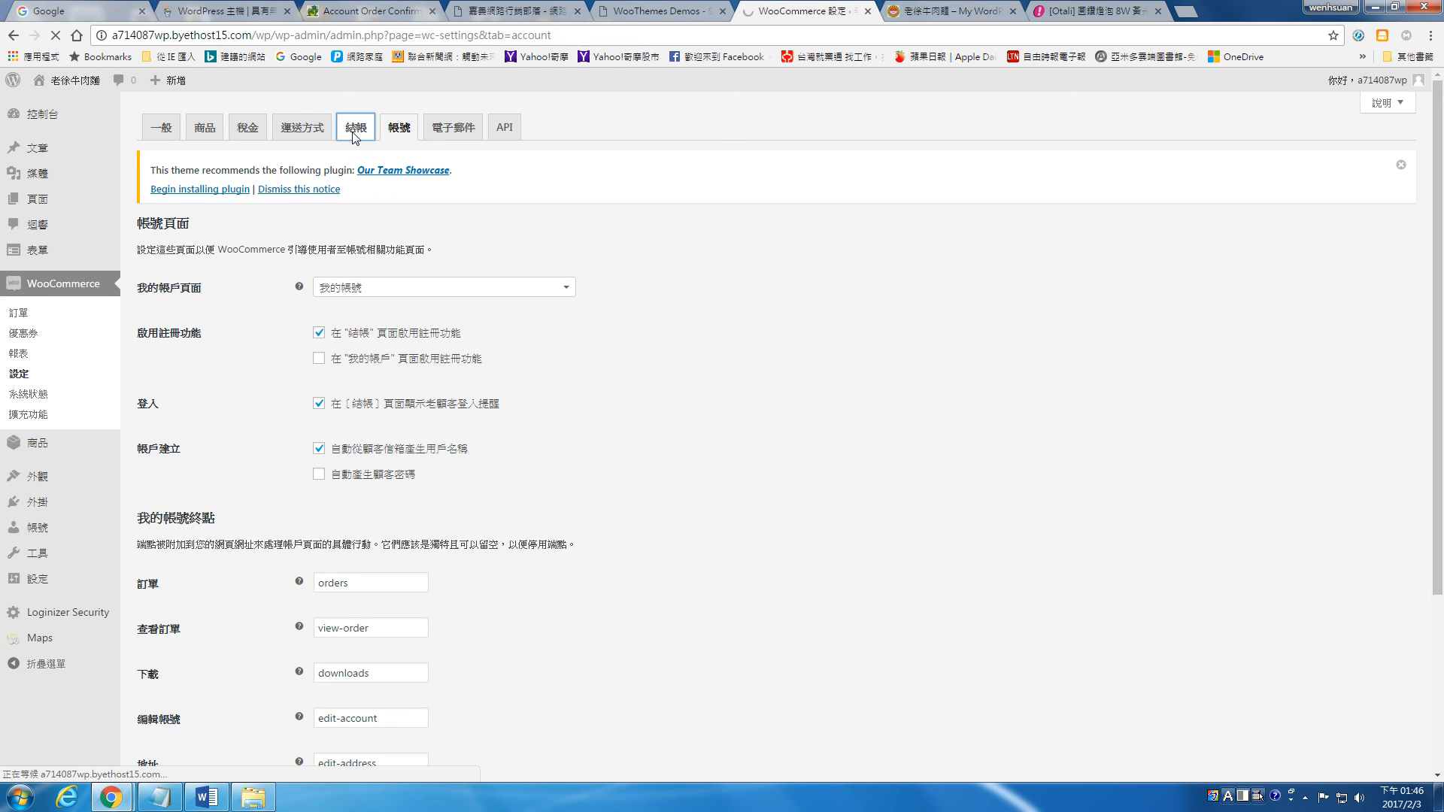
{"action": "left_click", "coordinate": [207, 220]}
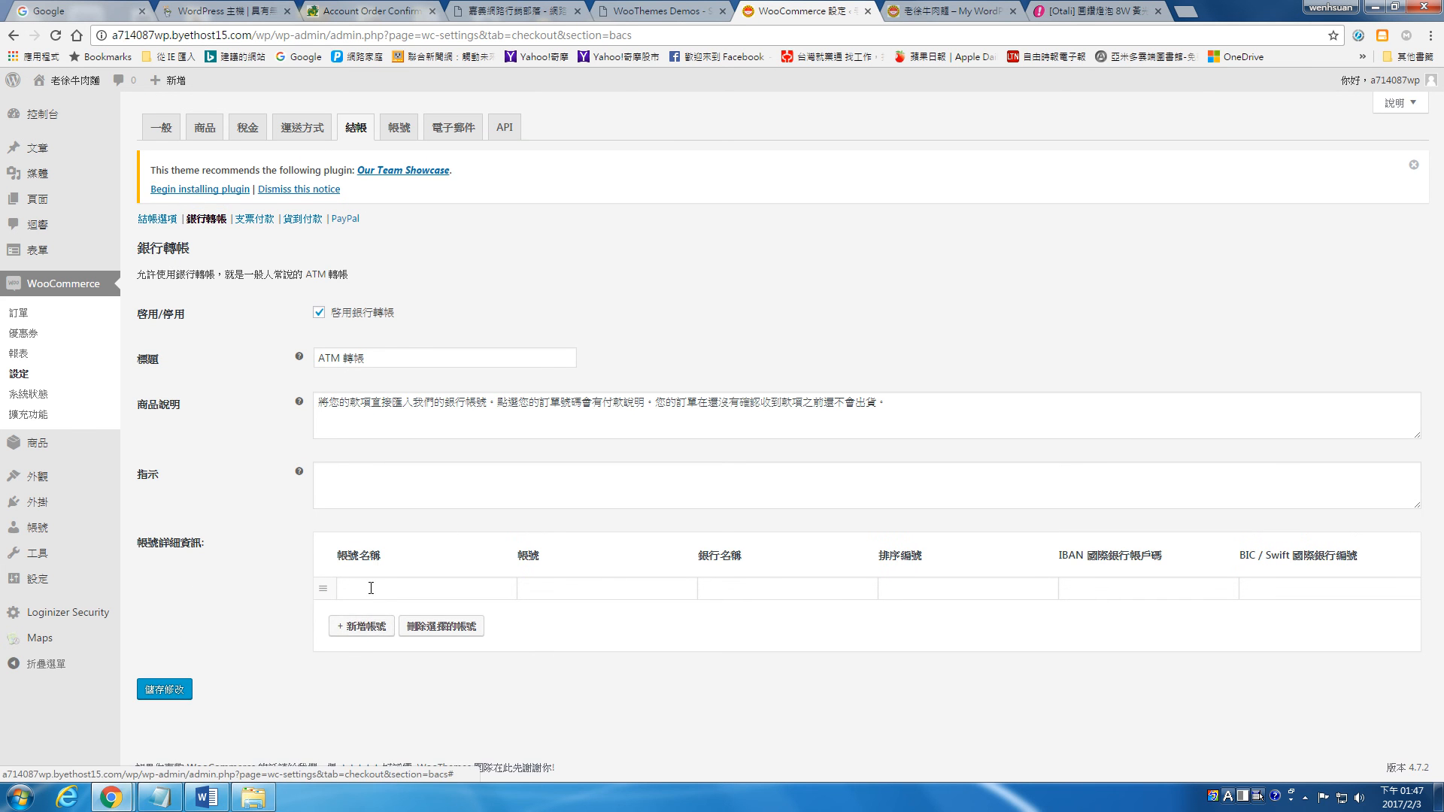
{"action": "left_click", "coordinate": [346, 586]}
{"action": "left_click", "coordinate": [386, 359]}
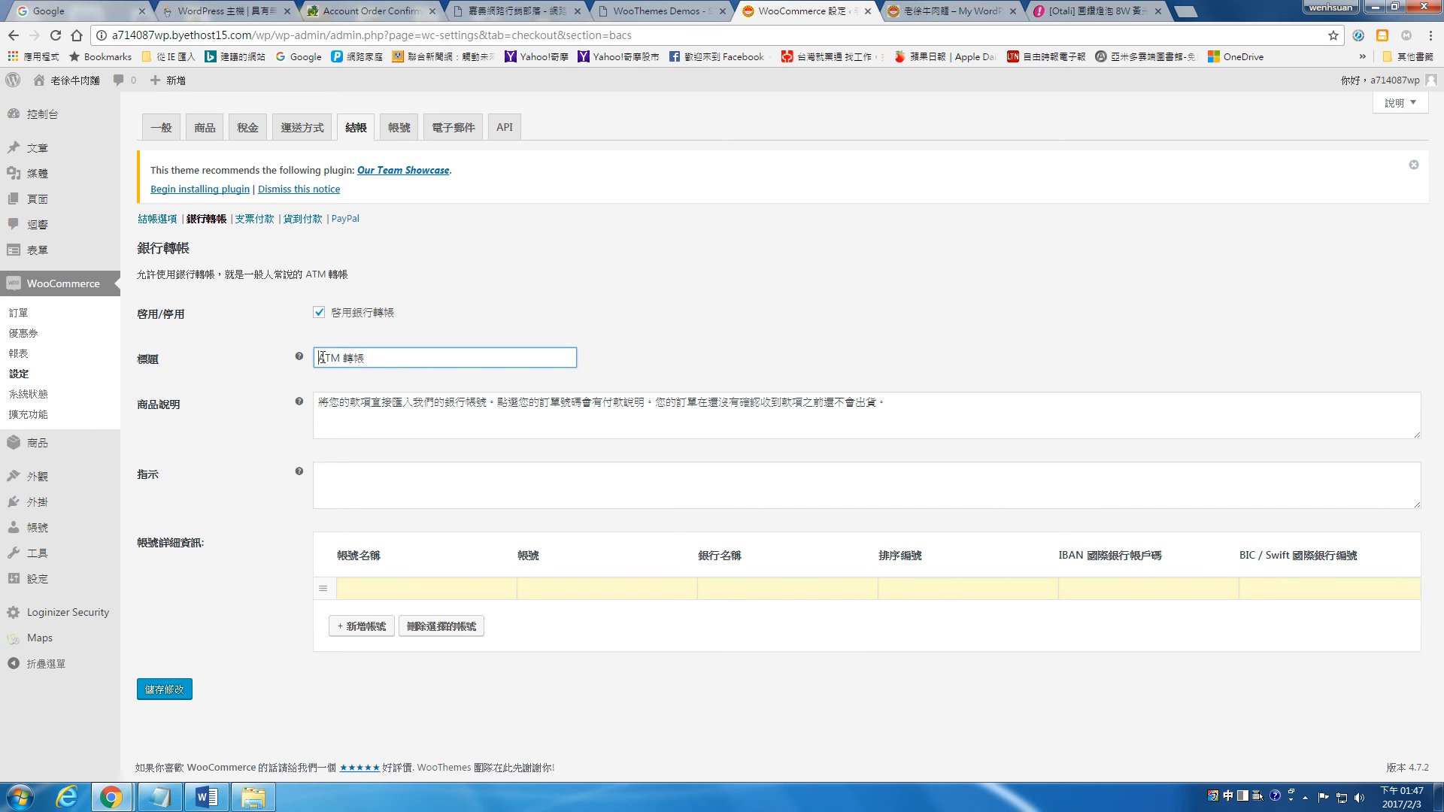
{"action": "left_click_drag", "start_coordinate": [332, 407], "coordinate": [910, 407]}
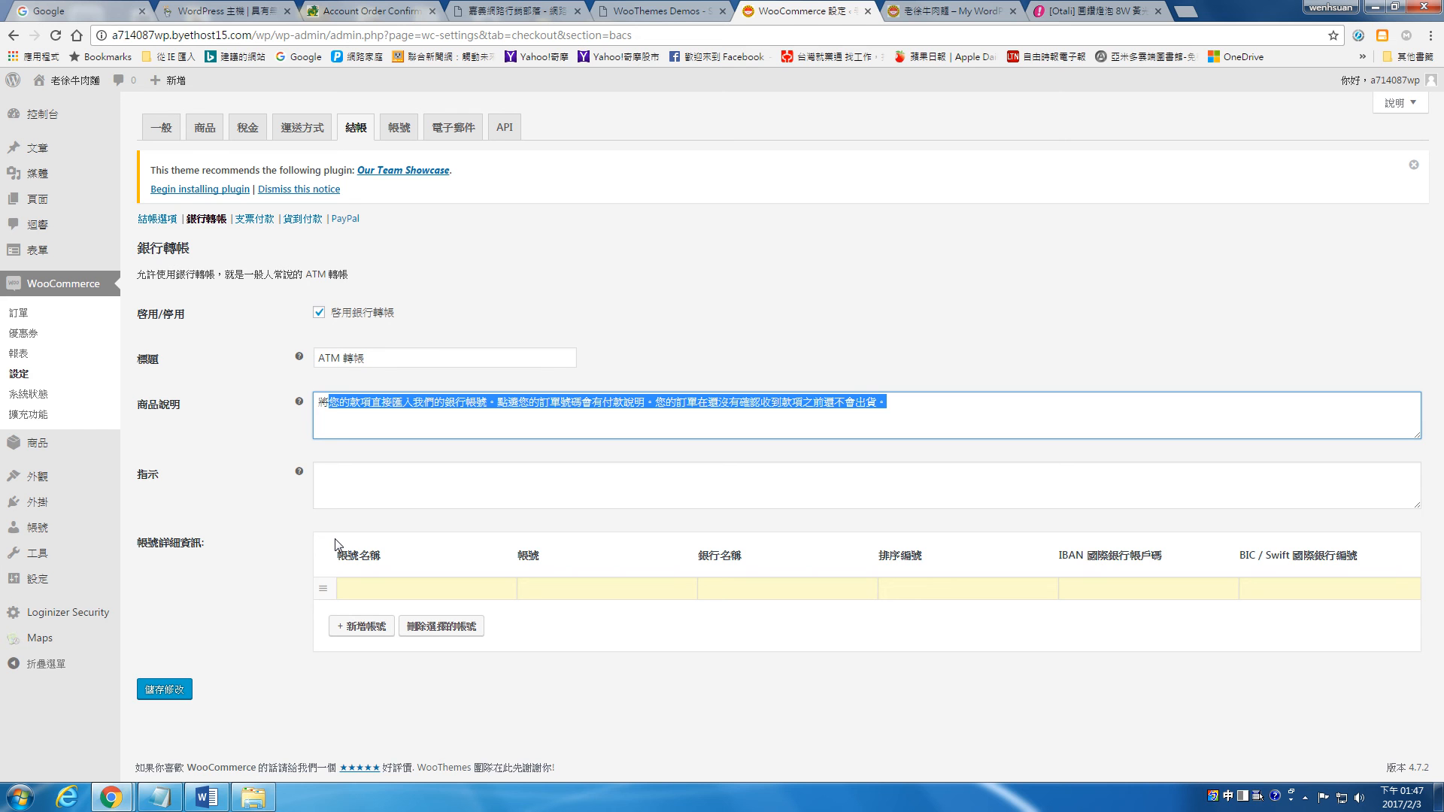
Step: Add another blank account row to the 銀行轉帳 account details, go over its name, number and bank fields, and save
{"action": "left_click", "coordinate": [363, 627]}
{"action": "left_click", "coordinate": [378, 587]}
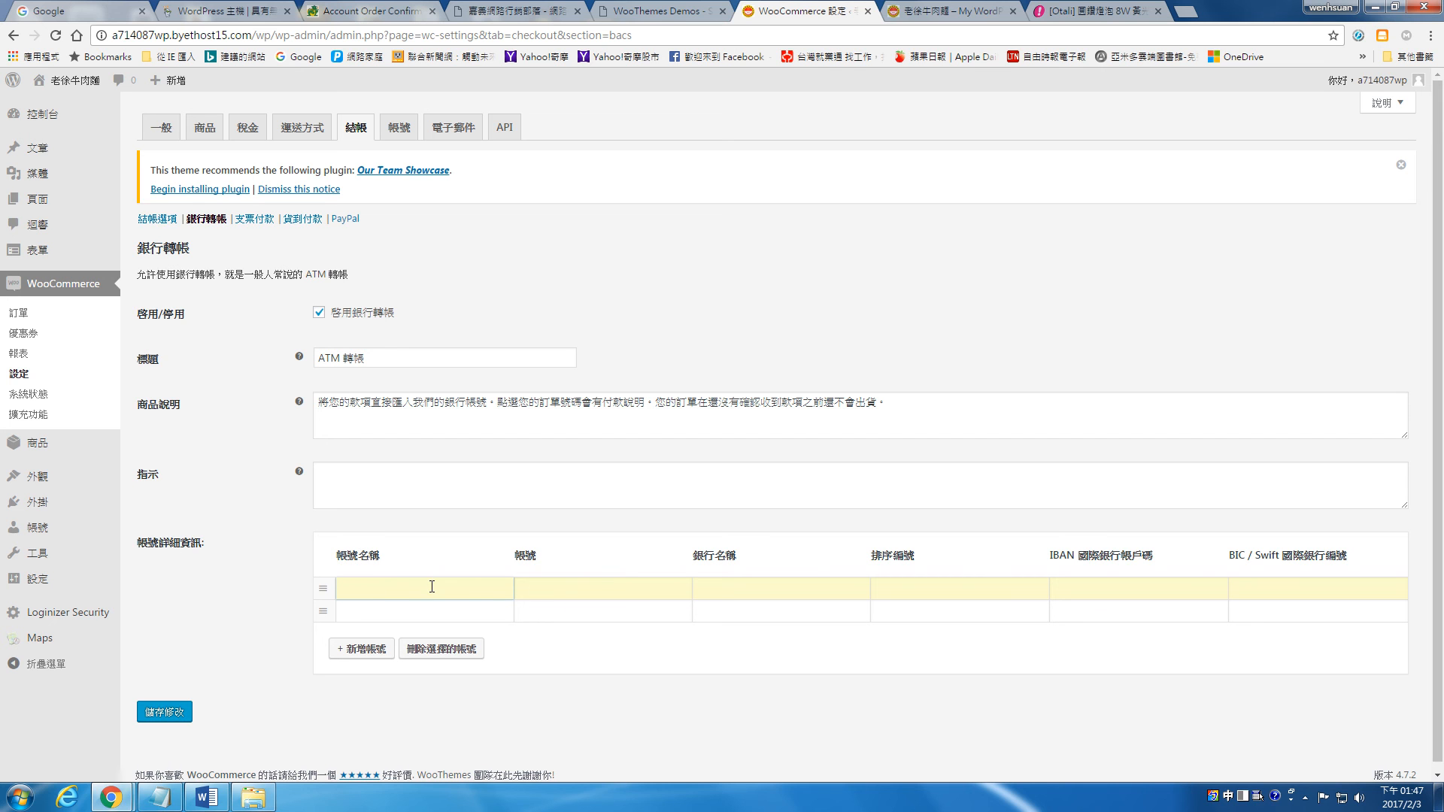
{"action": "left_click", "coordinate": [557, 591]}
{"action": "left_click", "coordinate": [720, 587]}
{"action": "left_click", "coordinate": [547, 596]}
{"action": "left_click", "coordinate": [459, 592]}
{"action": "left_click", "coordinate": [595, 589]}
{"action": "left_click", "coordinate": [751, 586]}
{"action": "left_click", "coordinate": [585, 588]}
{"action": "left_click", "coordinate": [462, 588]}
{"action": "left_click", "coordinate": [172, 711]}
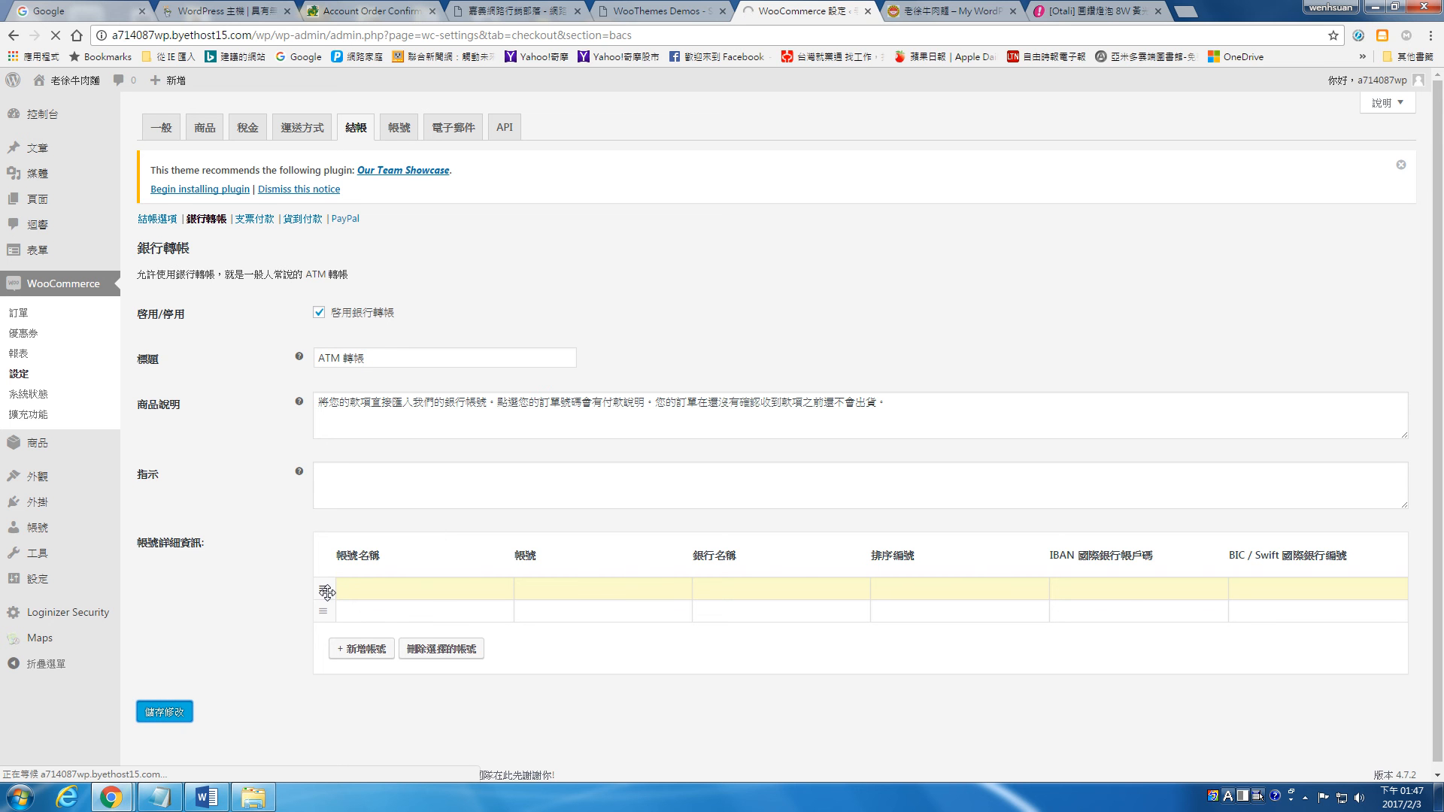
Step: Copy the site's home page address and open it in a new incognito window
{"action": "left_click", "coordinate": [952, 9]}
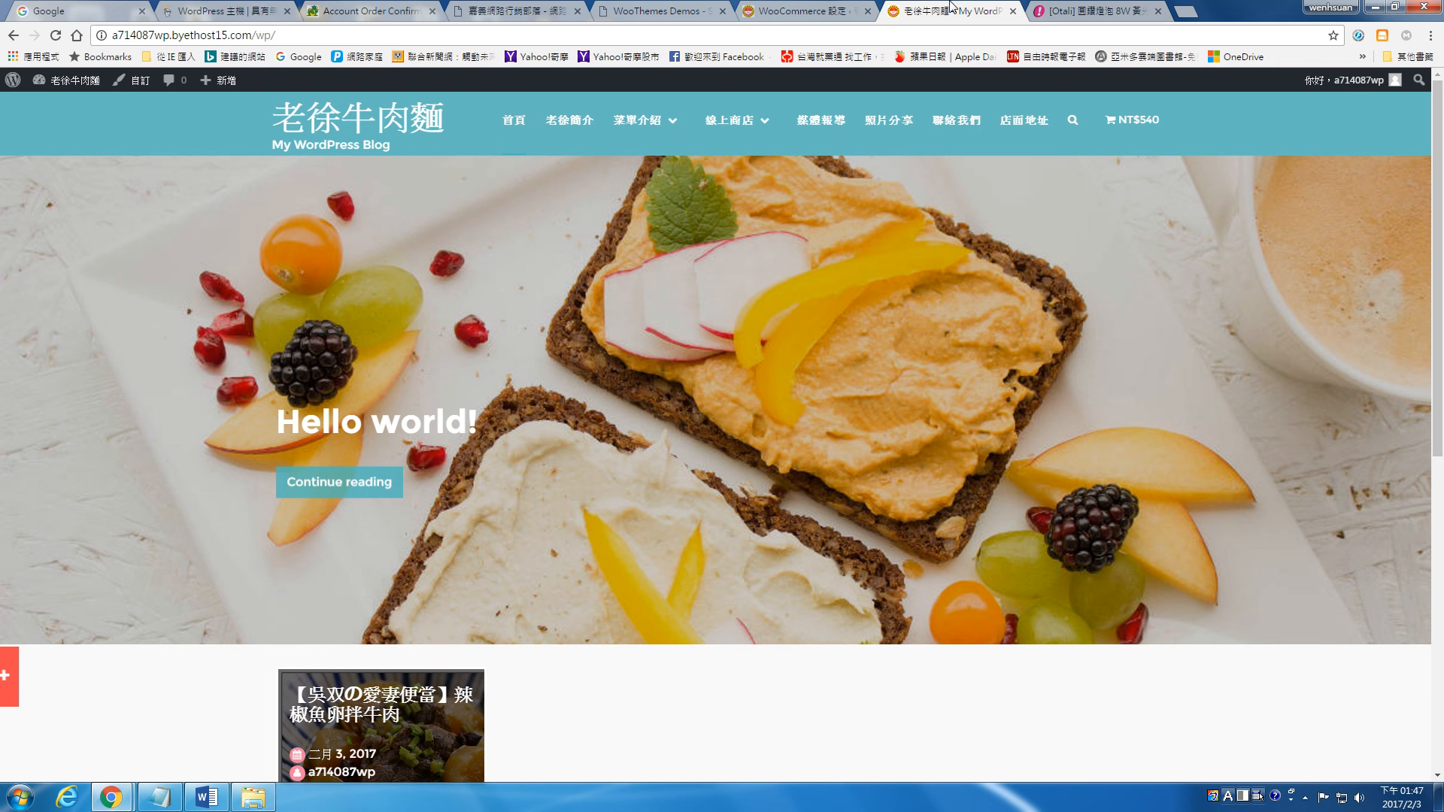
{"action": "right_click", "coordinate": [402, 35]}
{"action": "left_click", "coordinate": [426, 93]}
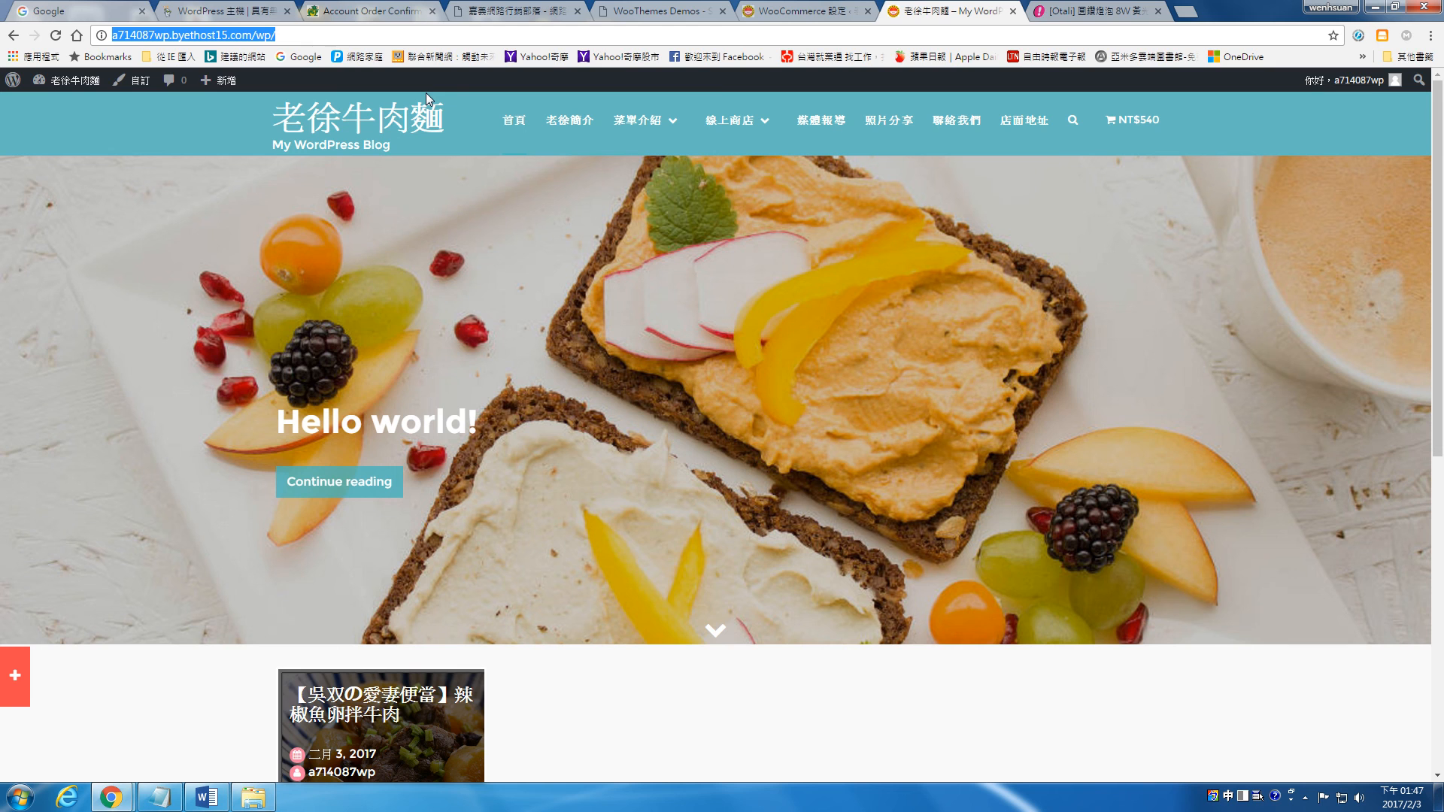
{"action": "key", "text": "ctrl+shift+n"}
{"action": "key", "text": "ctrl+v"}
{"action": "key", "text": "Return"}
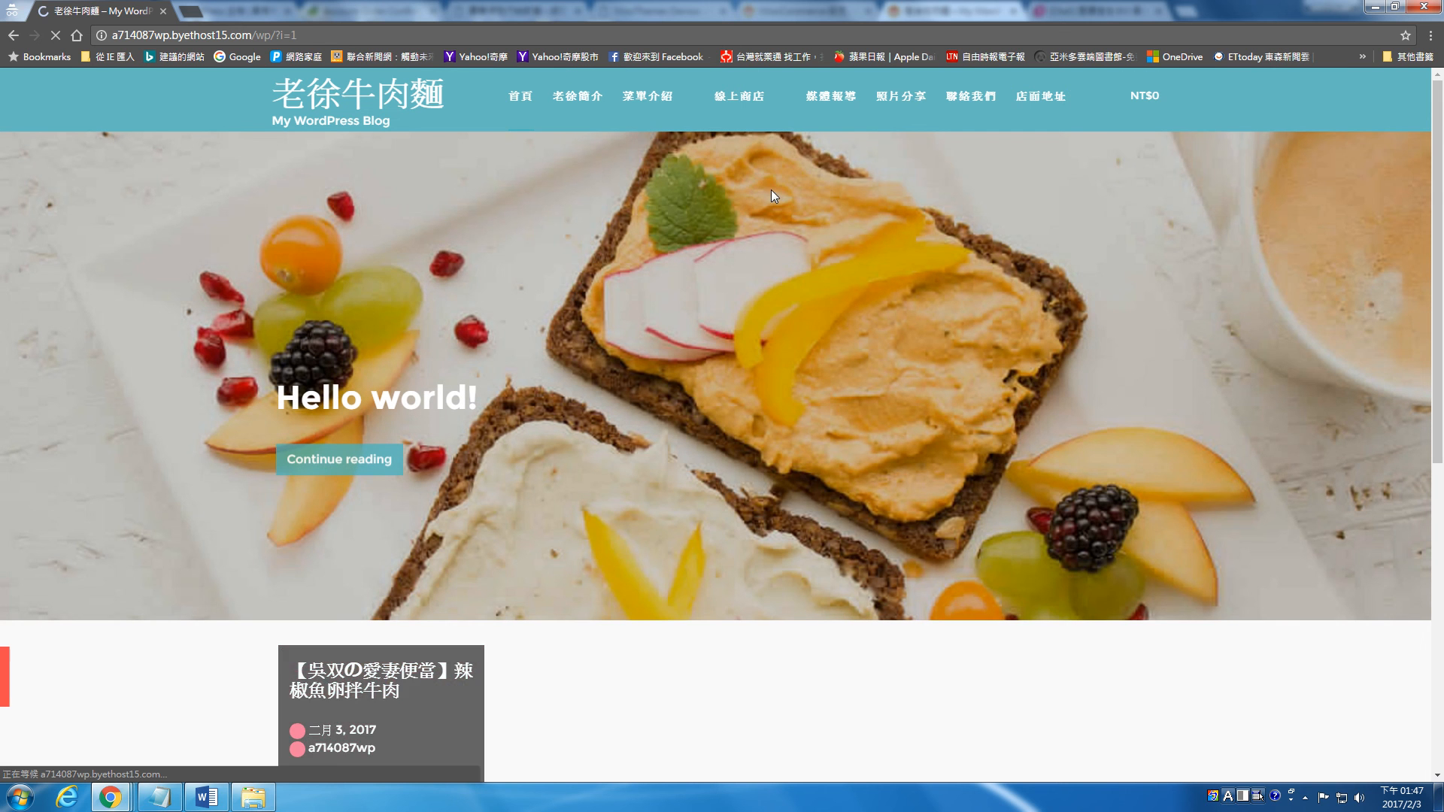
Step: View the 購物車 page as a logged-out visitor and open the 線上商店 product page
{"action": "mouse_move", "coordinate": [765, 105]}
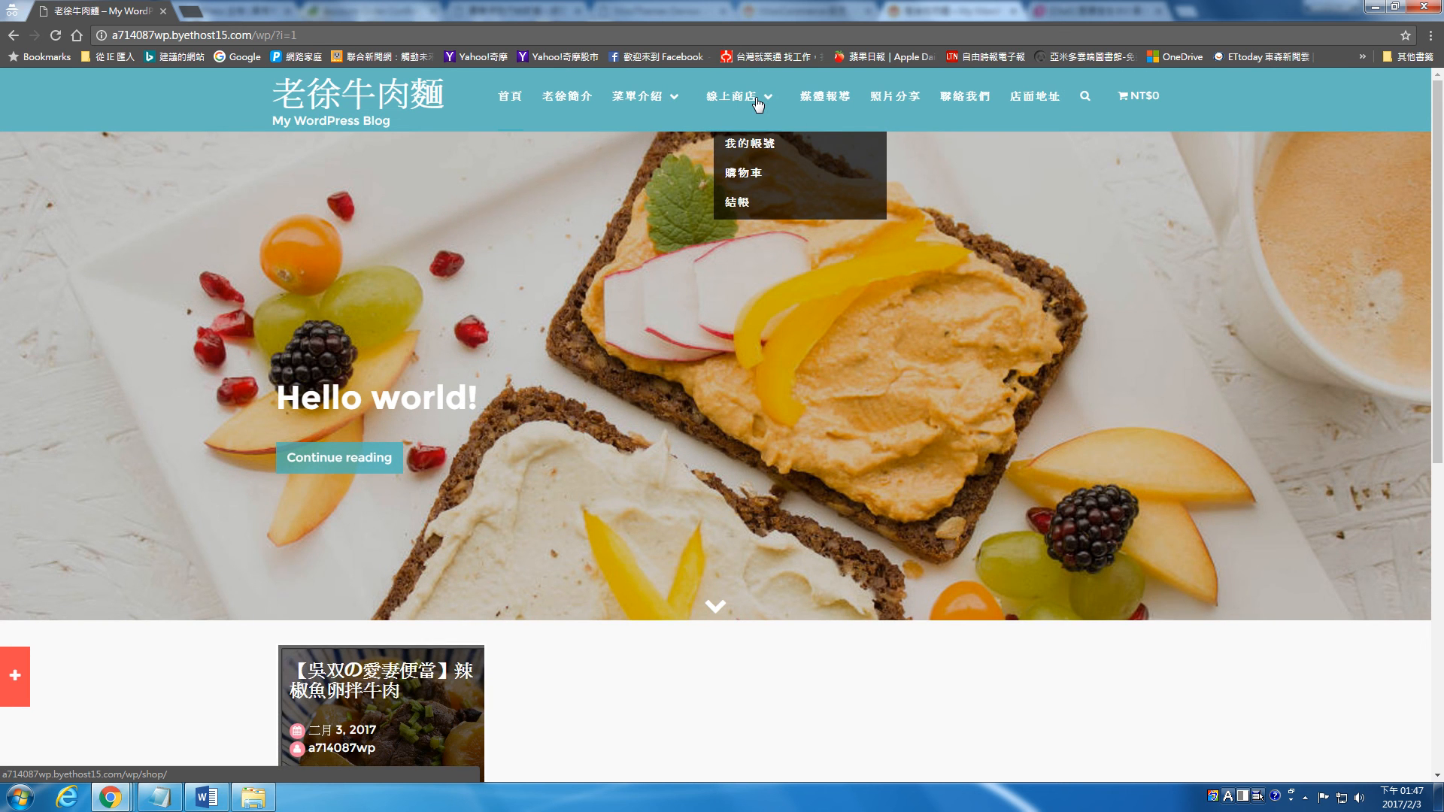
{"action": "left_click", "coordinate": [757, 175]}
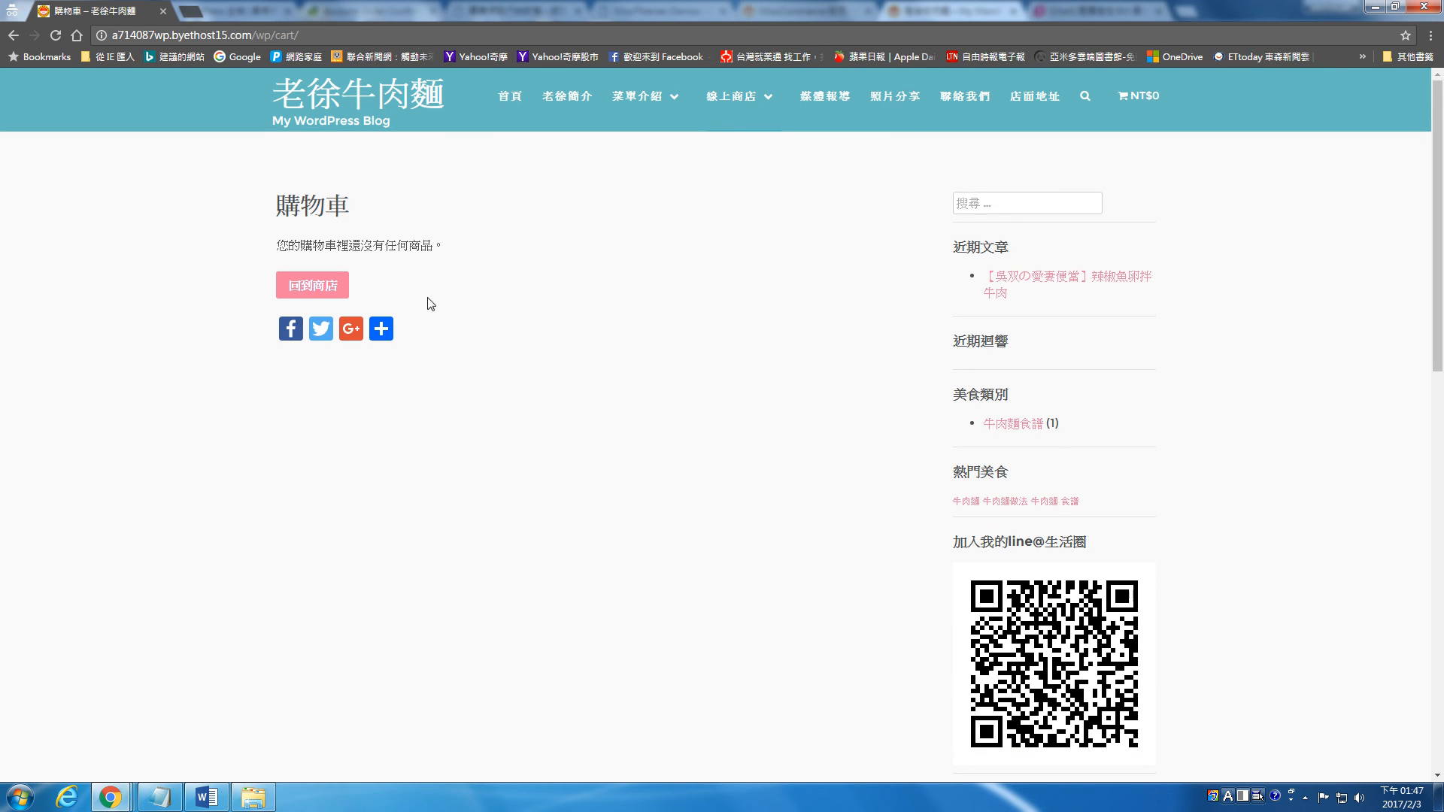
{"action": "left_click", "coordinate": [736, 99]}
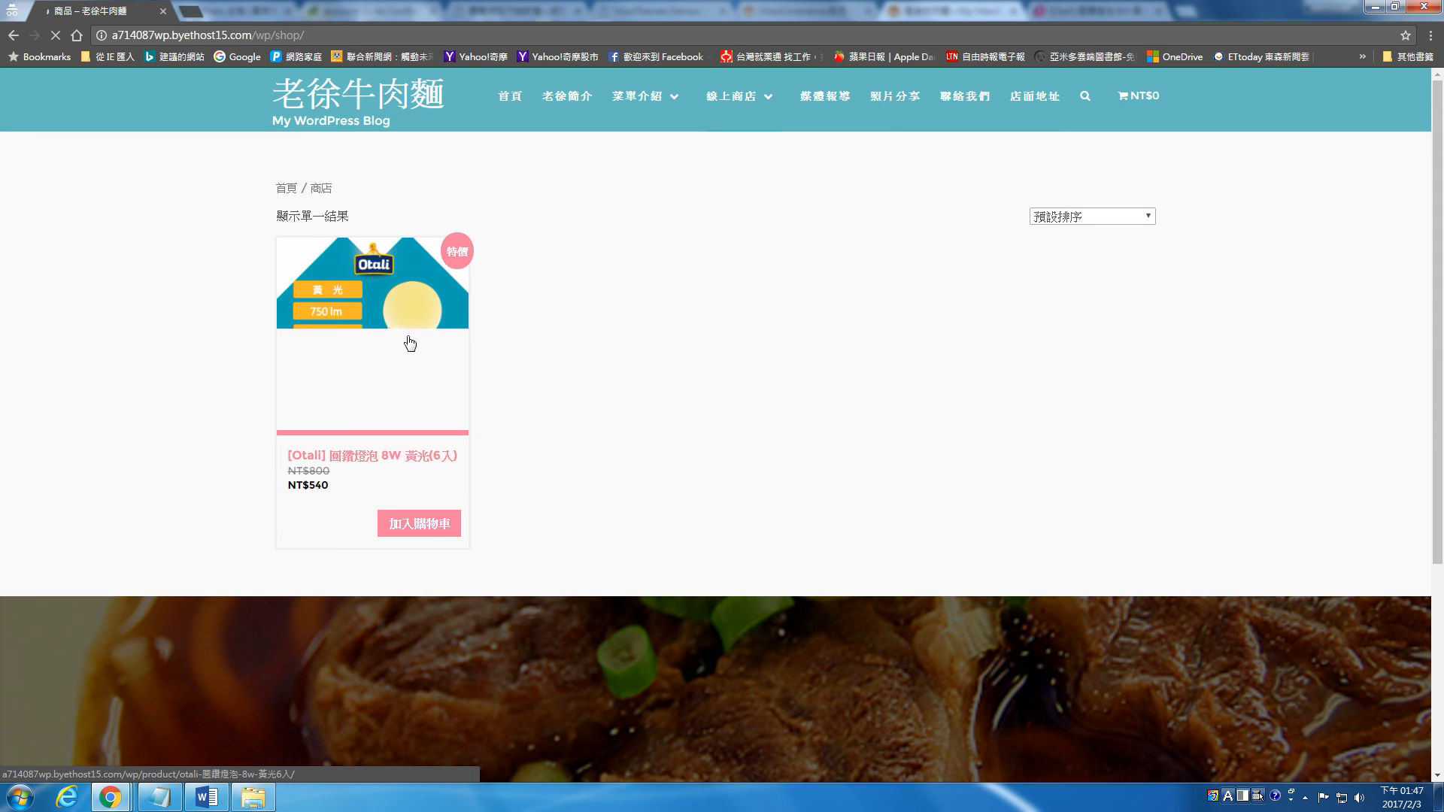
Step: Add one [Otali] 圓鑽燈泡 8W 黃光(6入) to the cart and proceed from the cart to the 結帳 page
{"action": "left_click", "coordinate": [423, 374]}
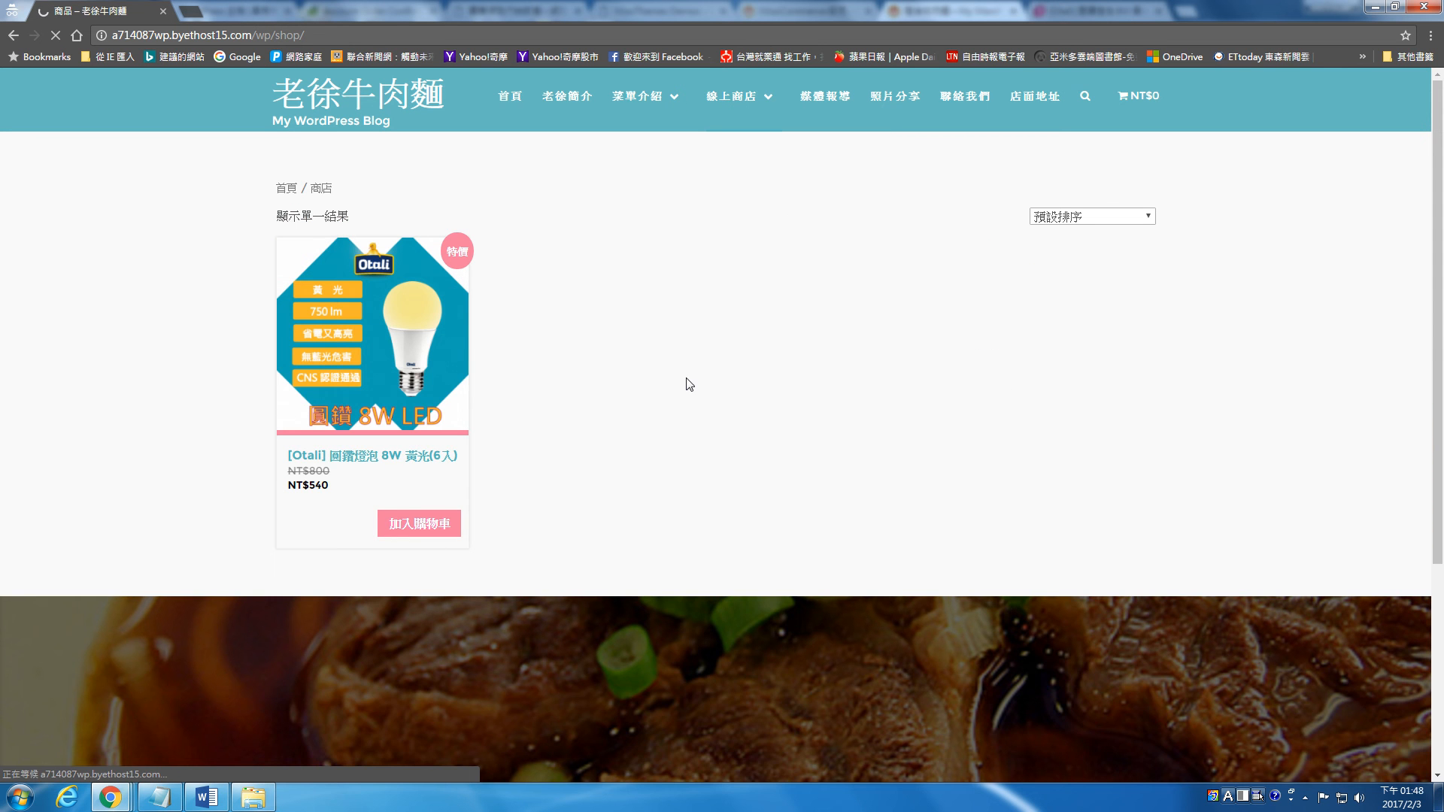
{"action": "scroll", "coordinate": [723, 376], "scroll_direction": "down", "scroll_amount": 3}
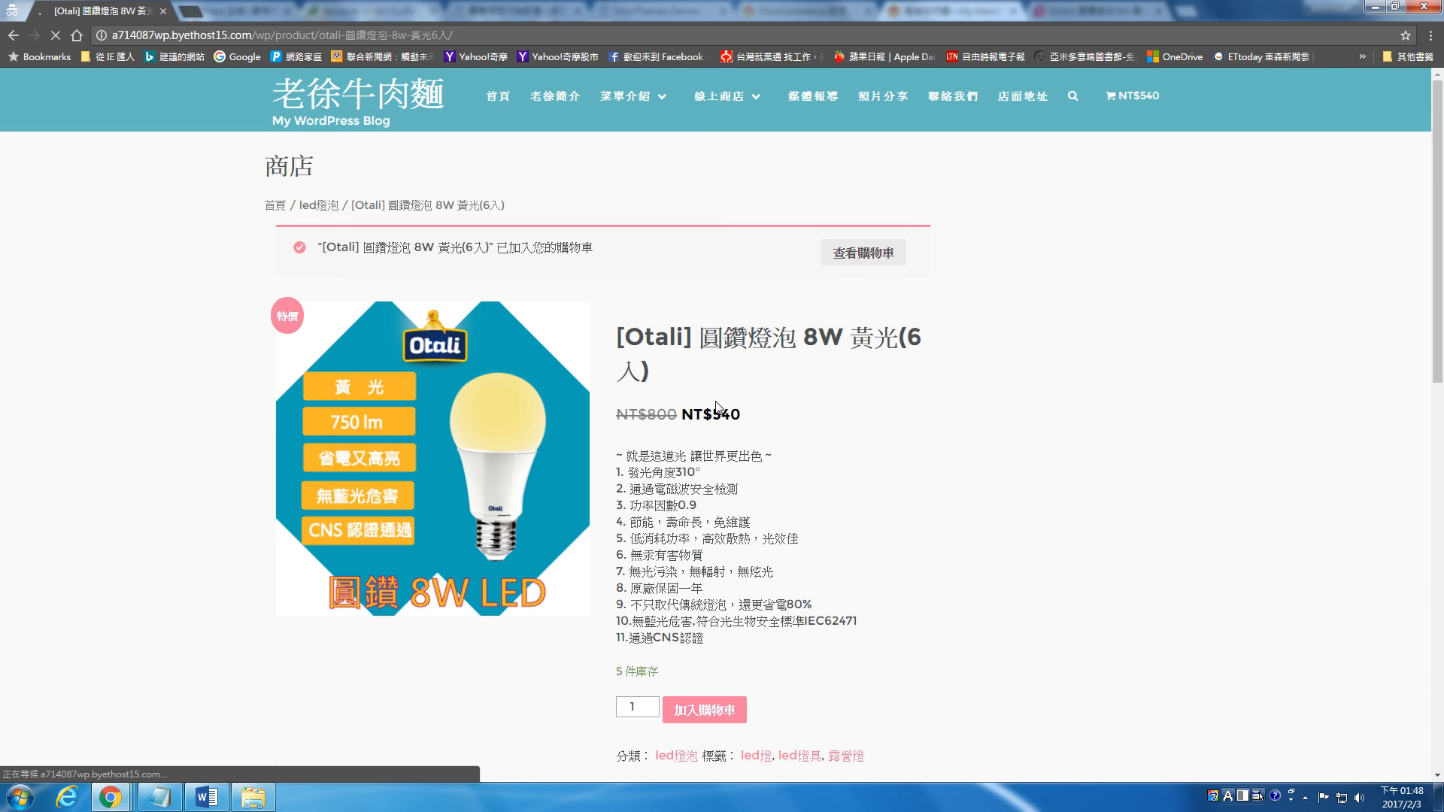
{"action": "left_click", "coordinate": [865, 252]}
{"action": "scroll", "coordinate": [725, 346], "scroll_direction": "down", "scroll_amount": 1}
{"action": "scroll", "coordinate": [725, 346], "scroll_direction": "down", "scroll_amount": 2}
{"action": "left_click", "coordinate": [802, 449]}
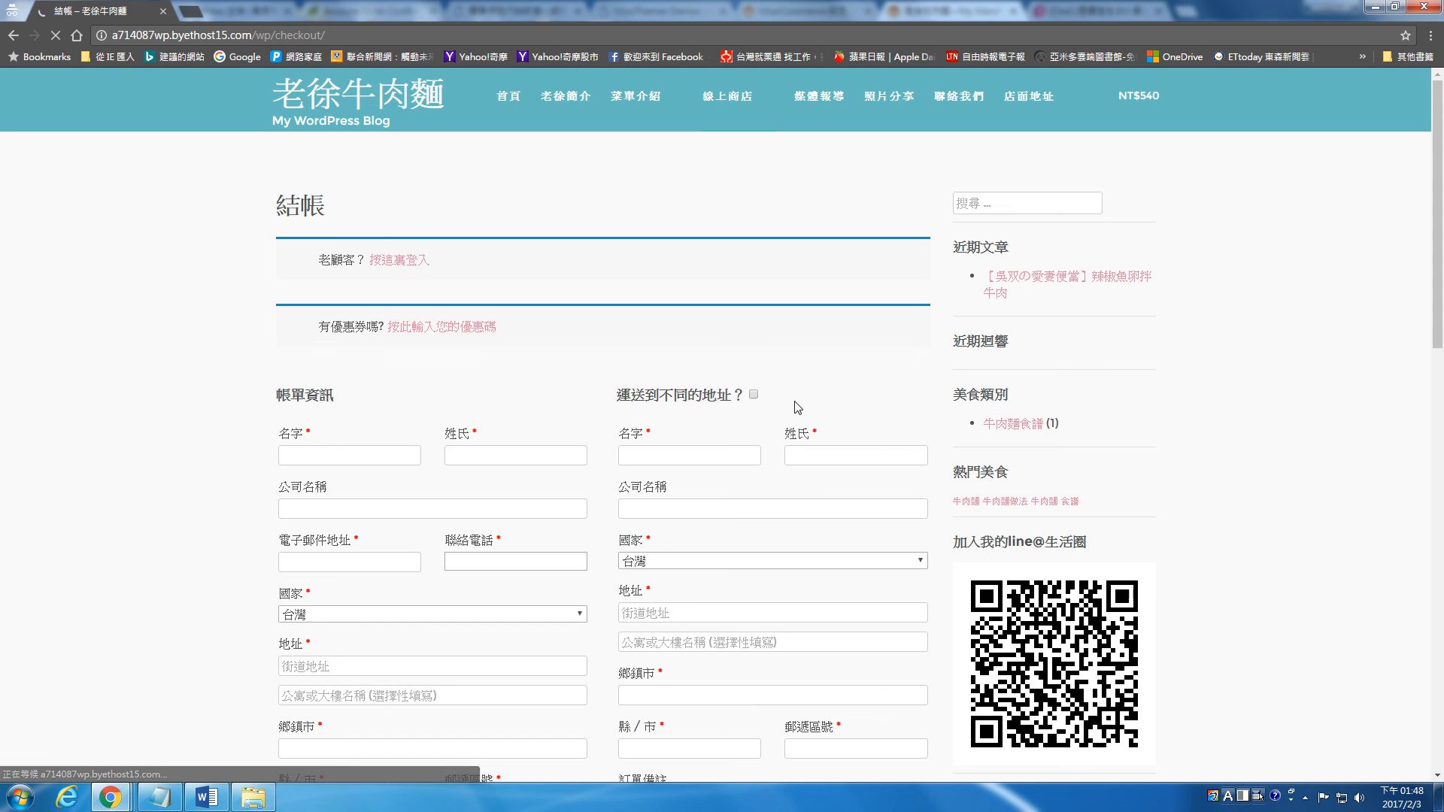
Step: Go over the 結帳 form, order summary and payment options, and fill in the customer's 名字 and 姓氏 under 帳單資訊
{"action": "scroll", "coordinate": [745, 368], "scroll_direction": "down", "scroll_amount": 2}
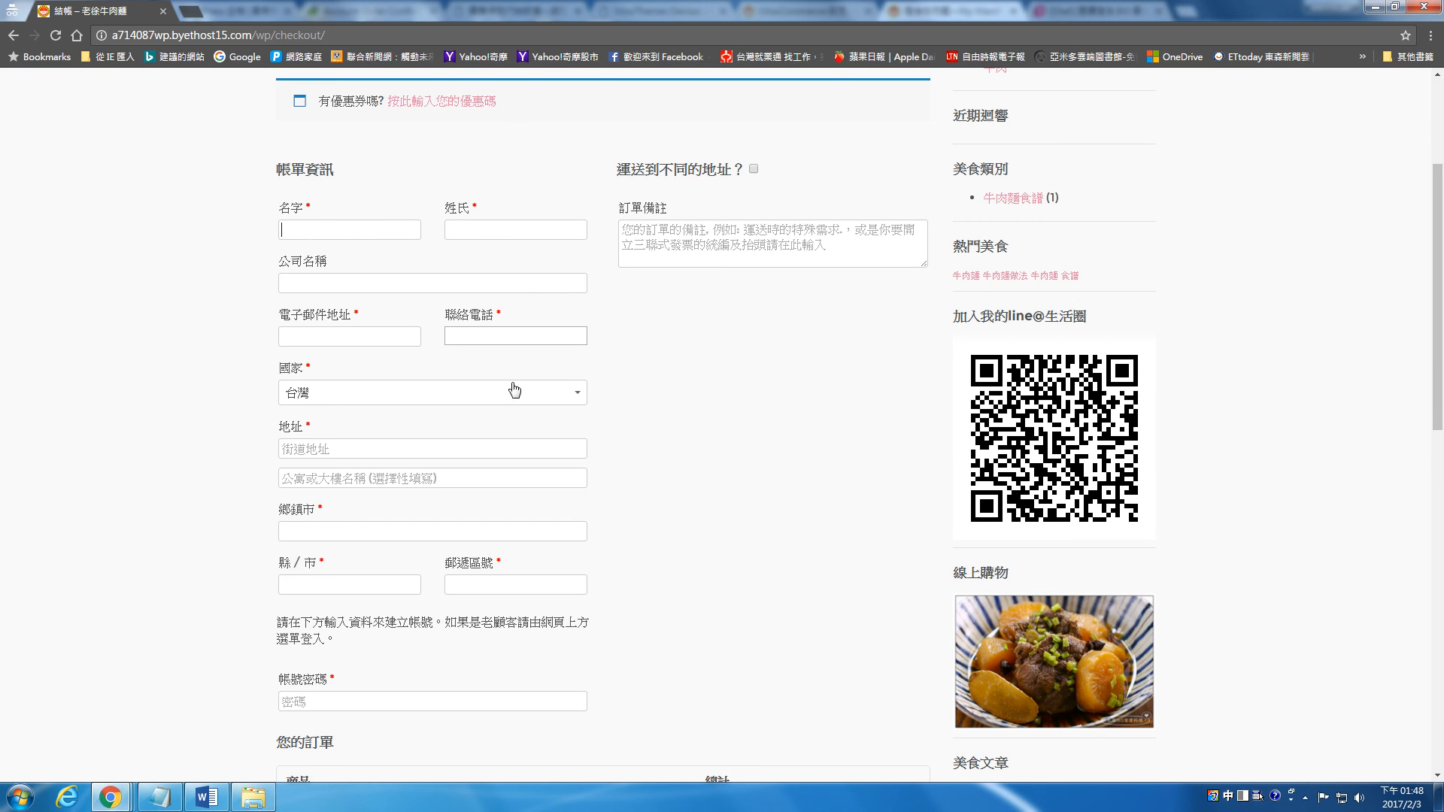
{"action": "scroll", "coordinate": [579, 353], "scroll_direction": "down", "scroll_amount": 2}
{"action": "scroll", "coordinate": [579, 353], "scroll_direction": "down", "scroll_amount": 5}
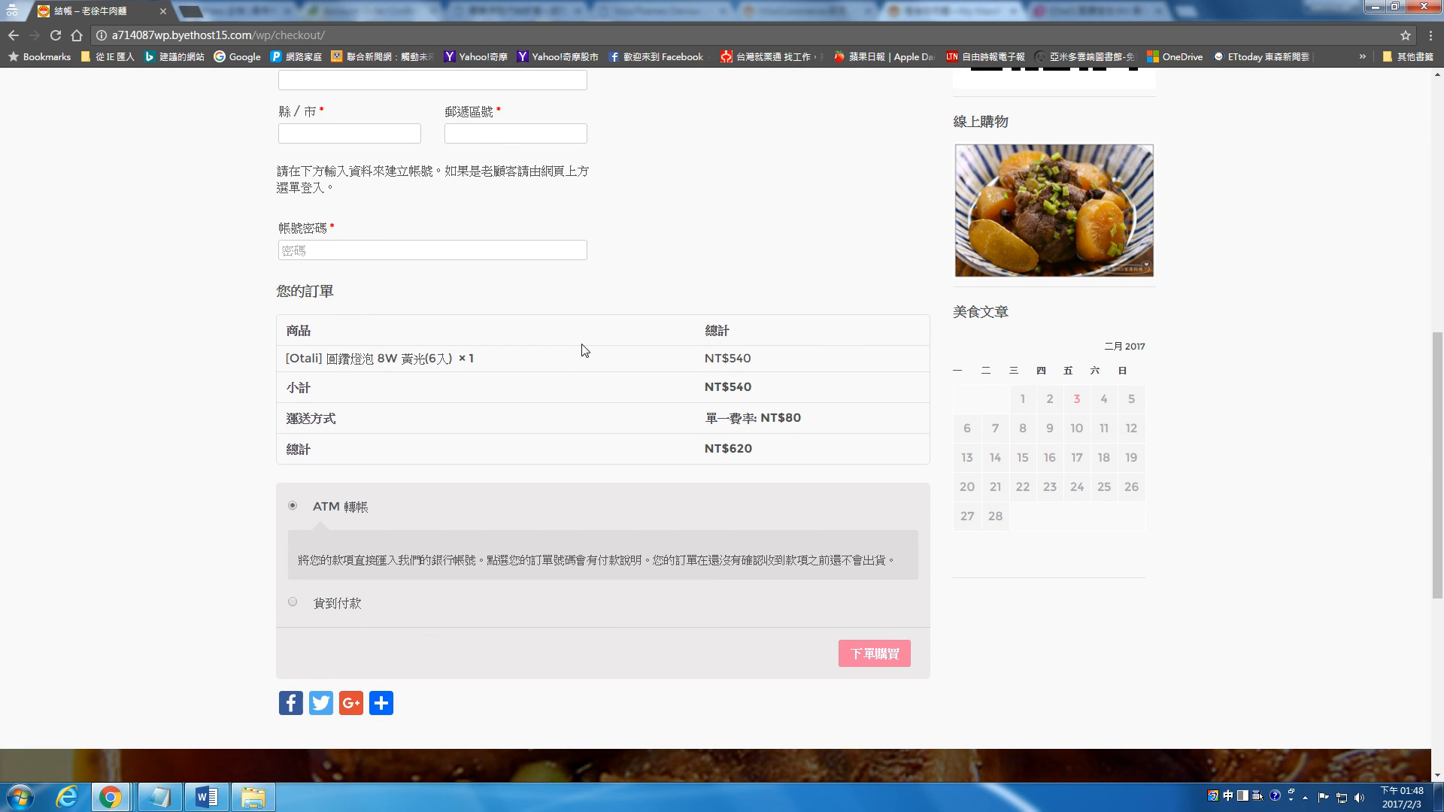
{"action": "scroll", "coordinate": [581, 350], "scroll_direction": "up", "scroll_amount": 6}
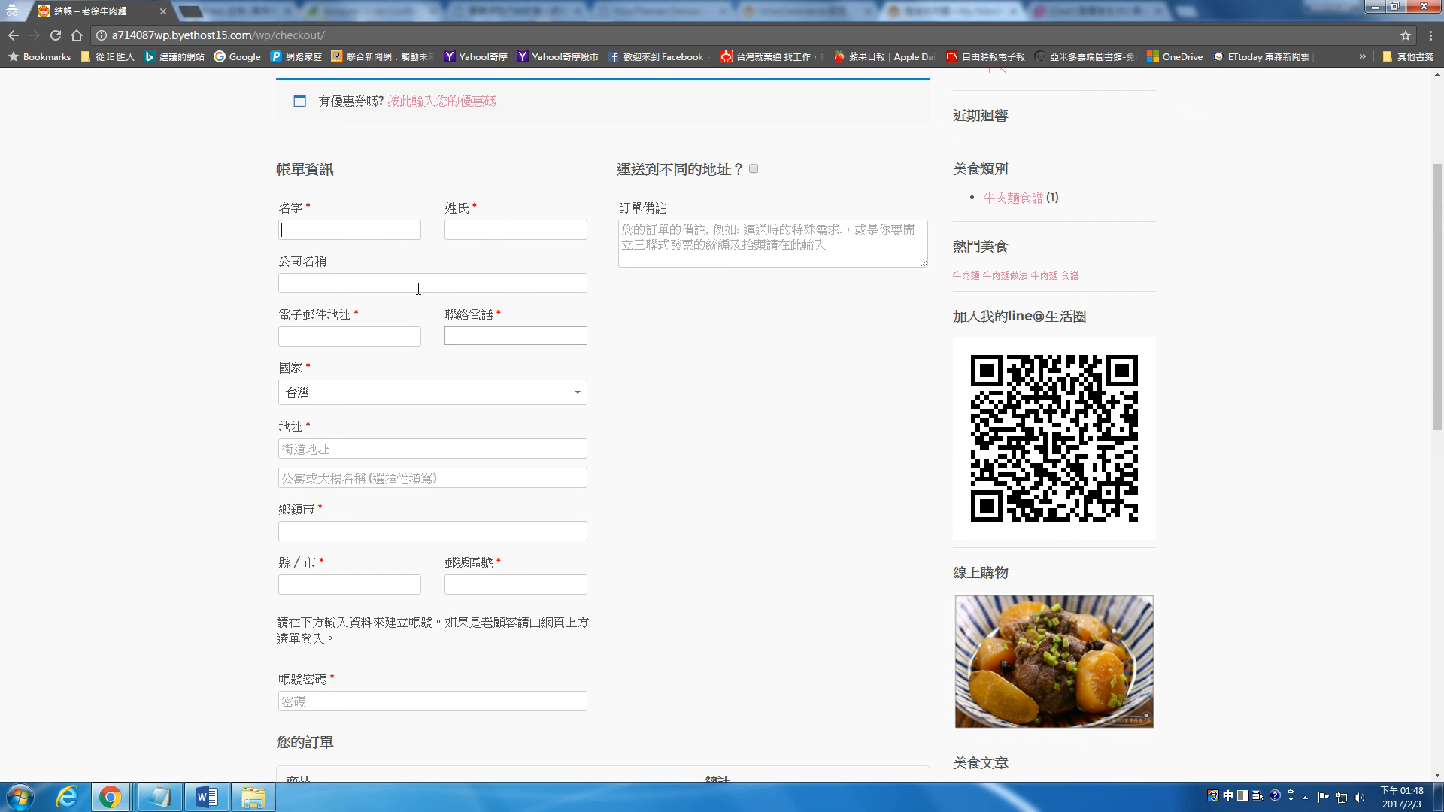
{"action": "type", "text": "王"}
{"action": "key", "text": "Tab"}
{"action": "type", "text": "小明"}
{"action": "key", "text": "ctrl+space"}
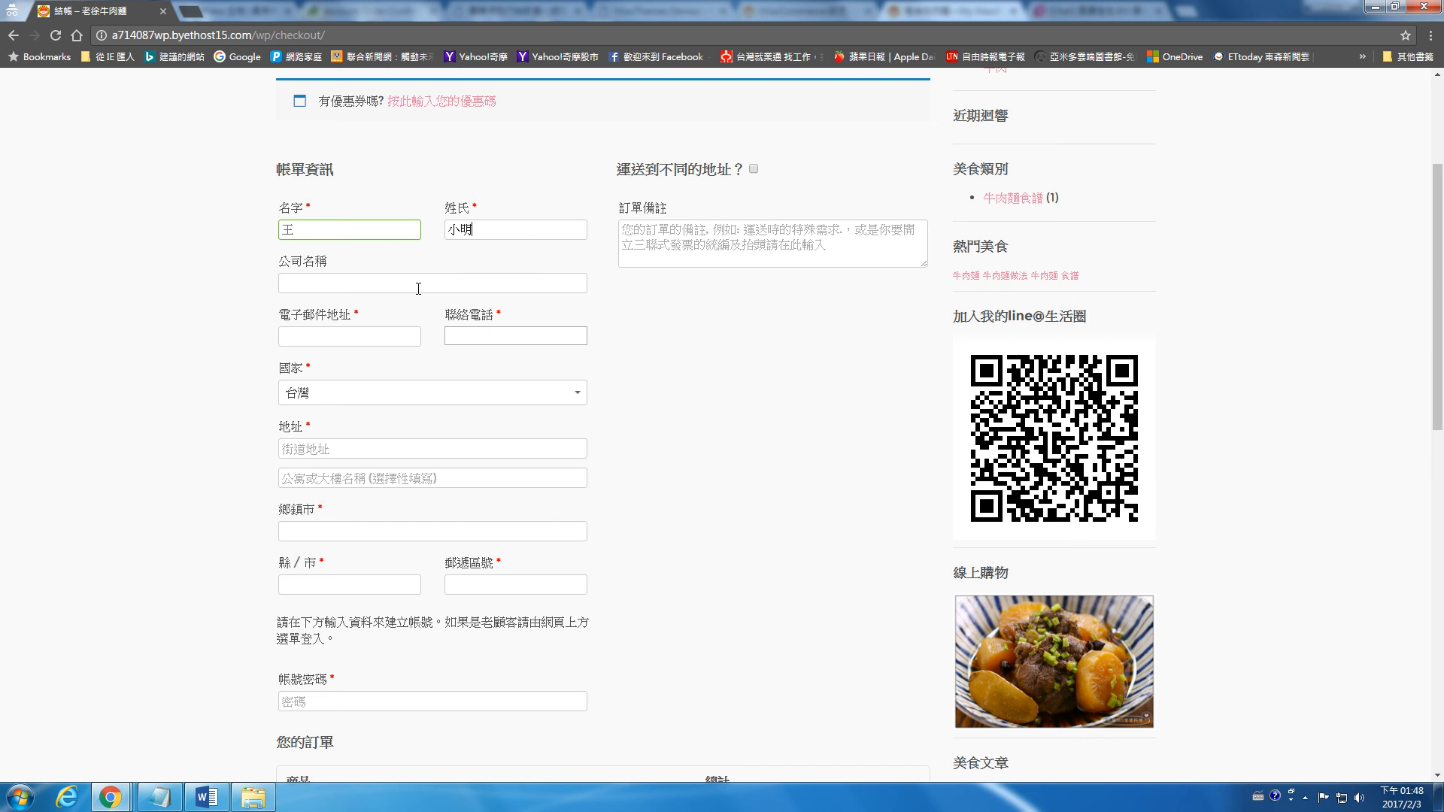
{"action": "scroll", "coordinate": [767, 474], "scroll_direction": "down", "scroll_amount": 5}
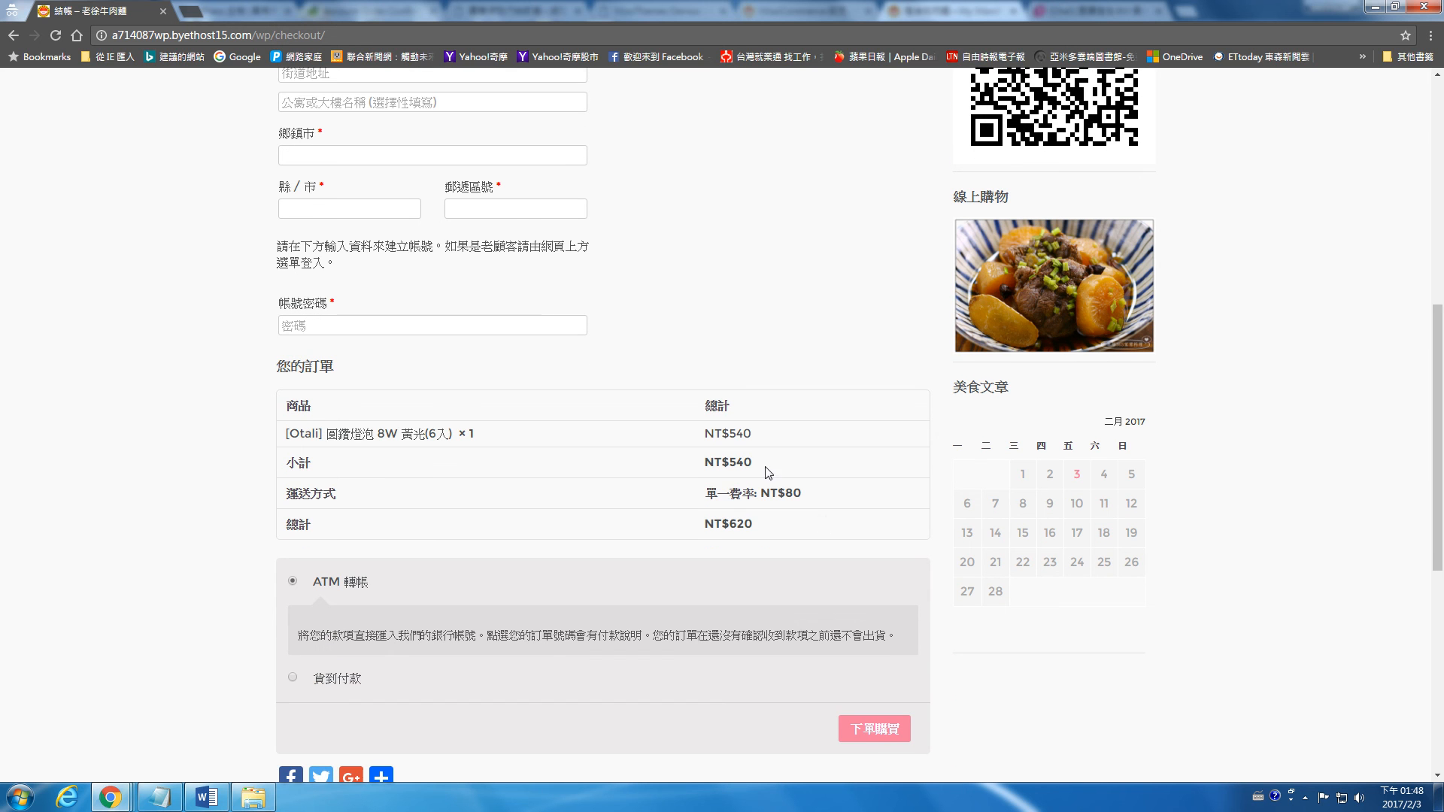